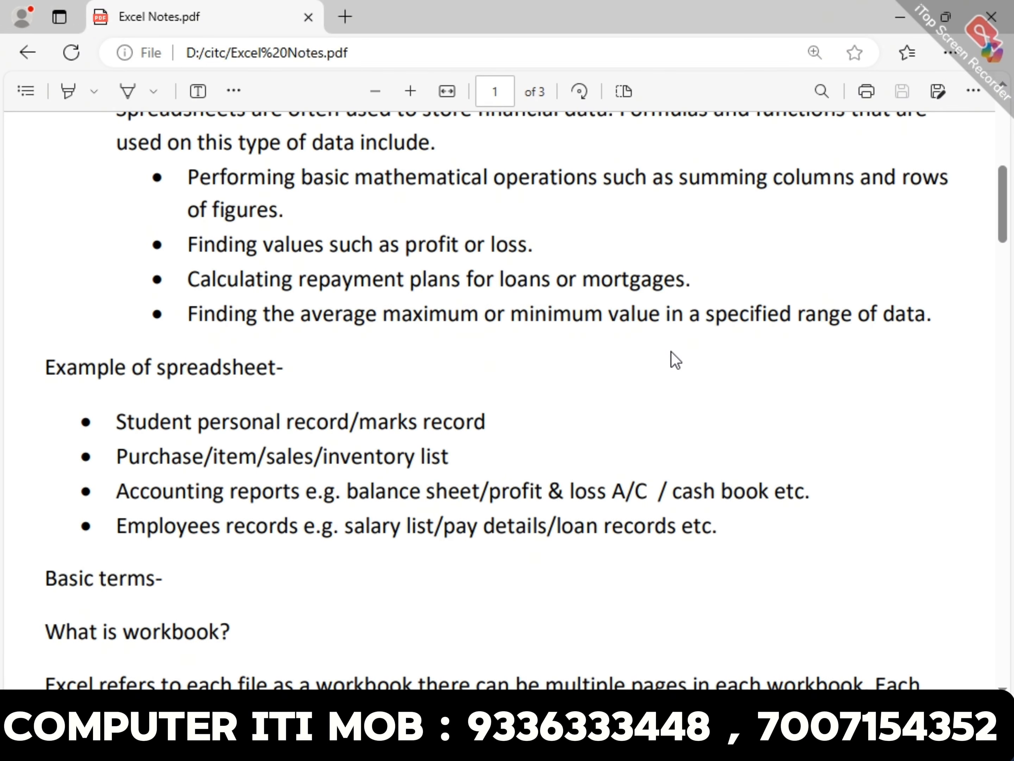
Read the PDF notes down to the workbook, row and column definitions, and switch to the Excel workbook.
{"action": "scroll", "coordinate": [671, 359], "scroll_direction": "down", "scroll_amount": 2}
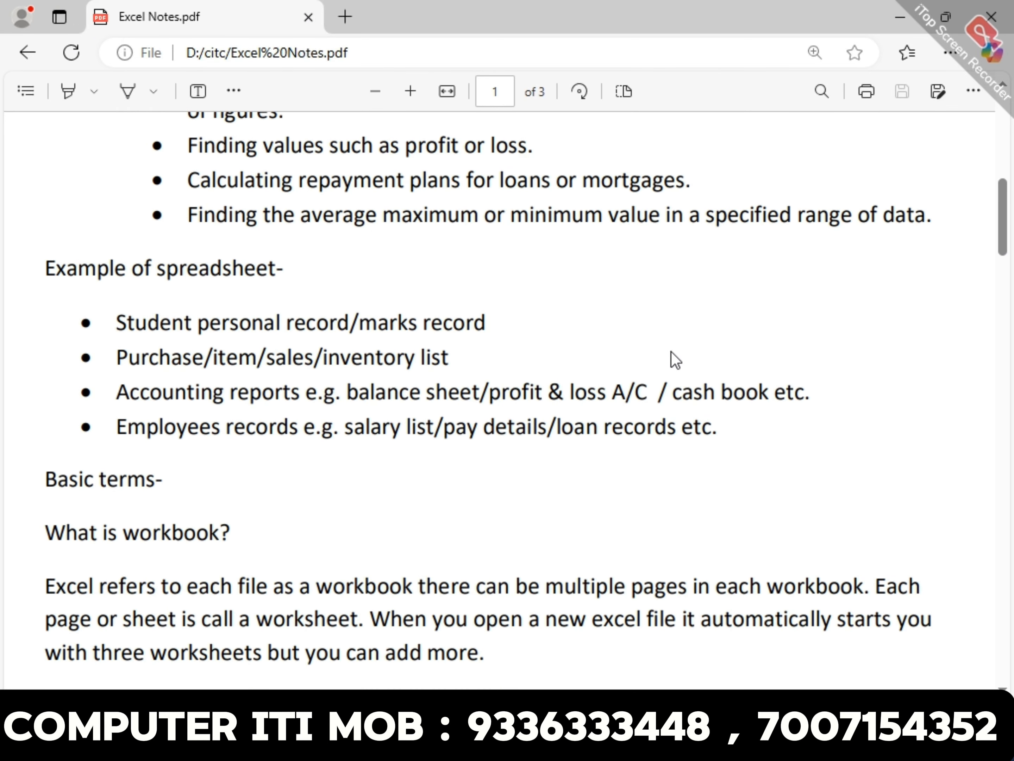
{"action": "scroll", "coordinate": [671, 360], "scroll_direction": "down", "scroll_amount": 2}
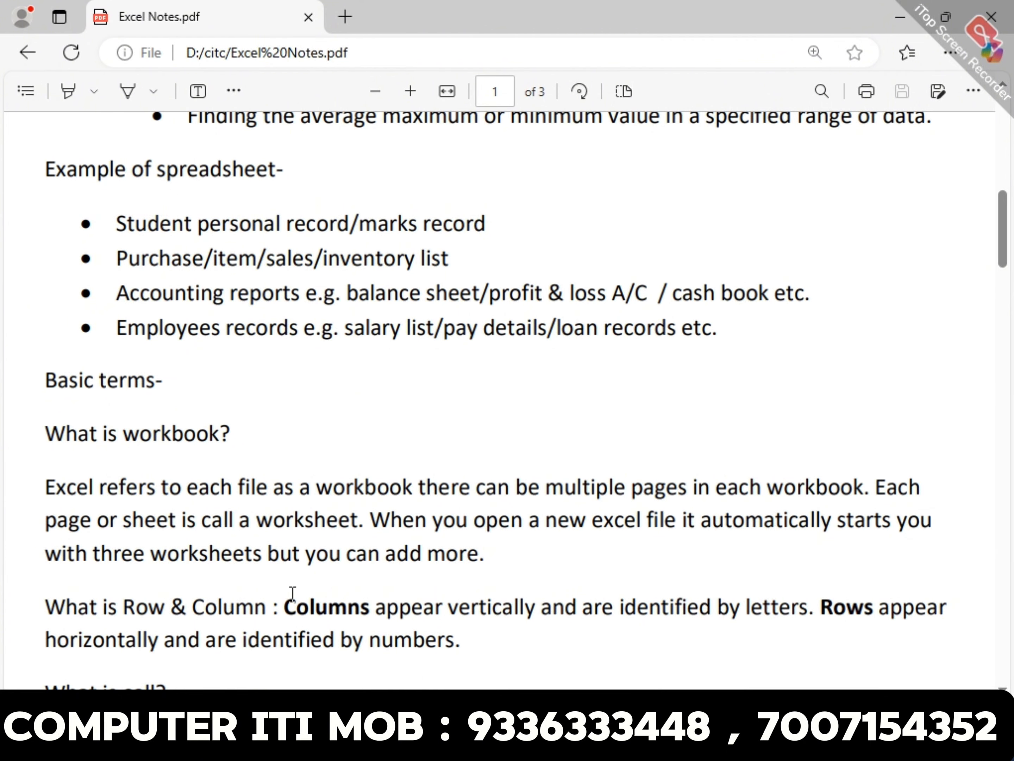
{"action": "key", "text": "alt+Tab"}
{"action": "key", "text": "alt+Tab"}
{"action": "key", "text": "alt+Tab"}
{"action": "key", "text": "alt+Tab"}
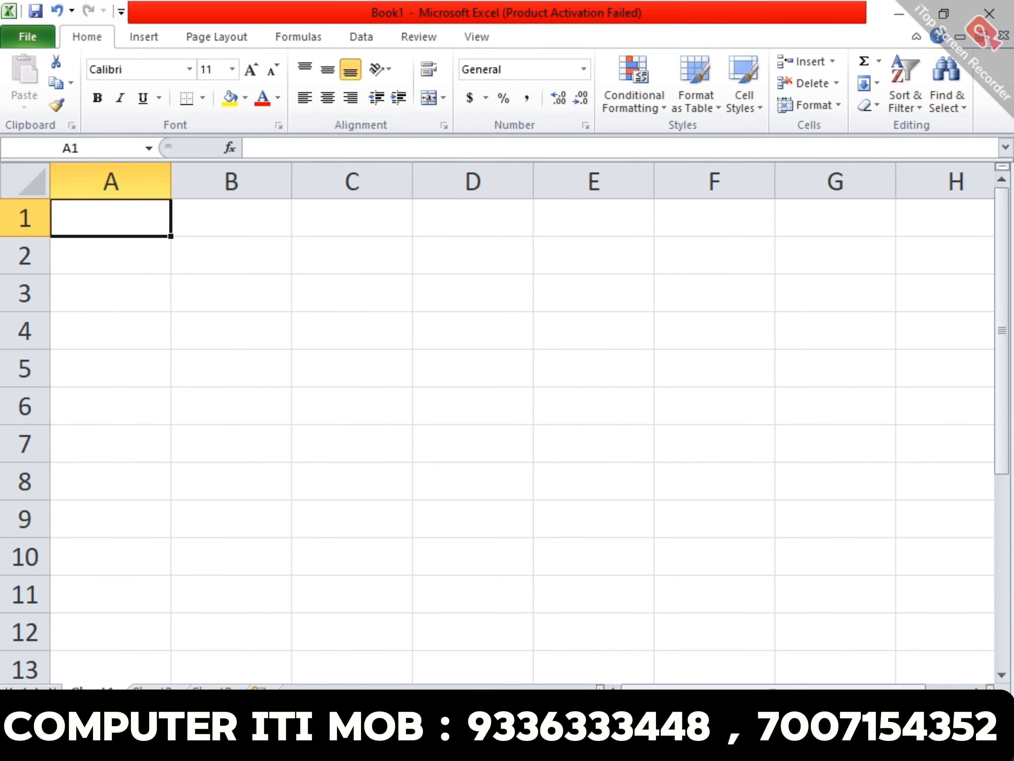
Look through the workbook's existing worksheets Sheet1, Sheet2 and Sheet3.
{"action": "left_click", "coordinate": [152, 693]}
{"action": "left_click", "coordinate": [211, 693]}
{"action": "left_click", "coordinate": [92, 693]}
{"action": "left_click", "coordinate": [153, 693]}
{"action": "left_click", "coordinate": [211, 693]}
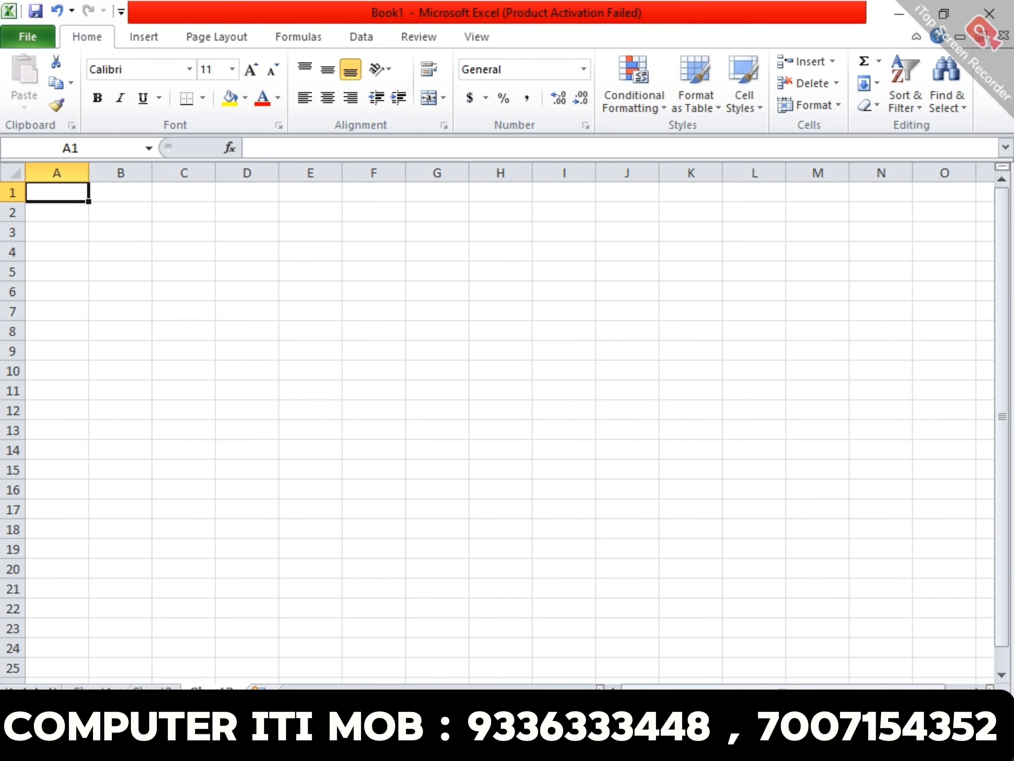
Add three new worksheets after Sheet3 and return to Sheet1.
{"action": "left_click", "coordinate": [260, 693]}
{"action": "left_click", "coordinate": [320, 693]}
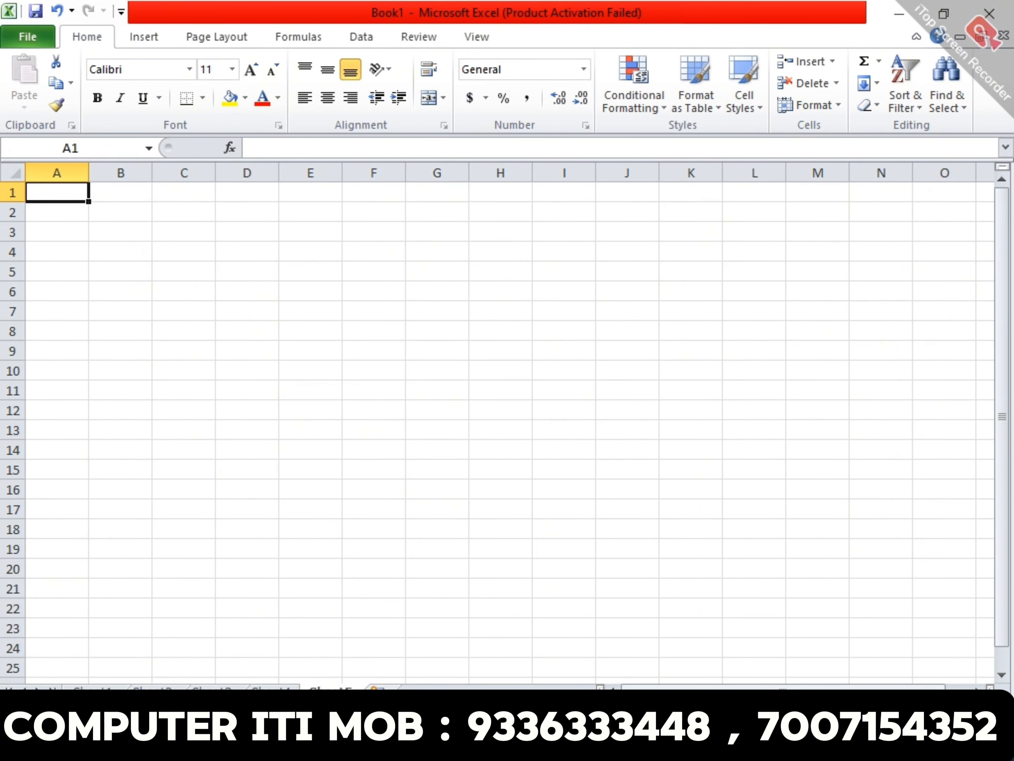
{"action": "left_click", "coordinate": [377, 693]}
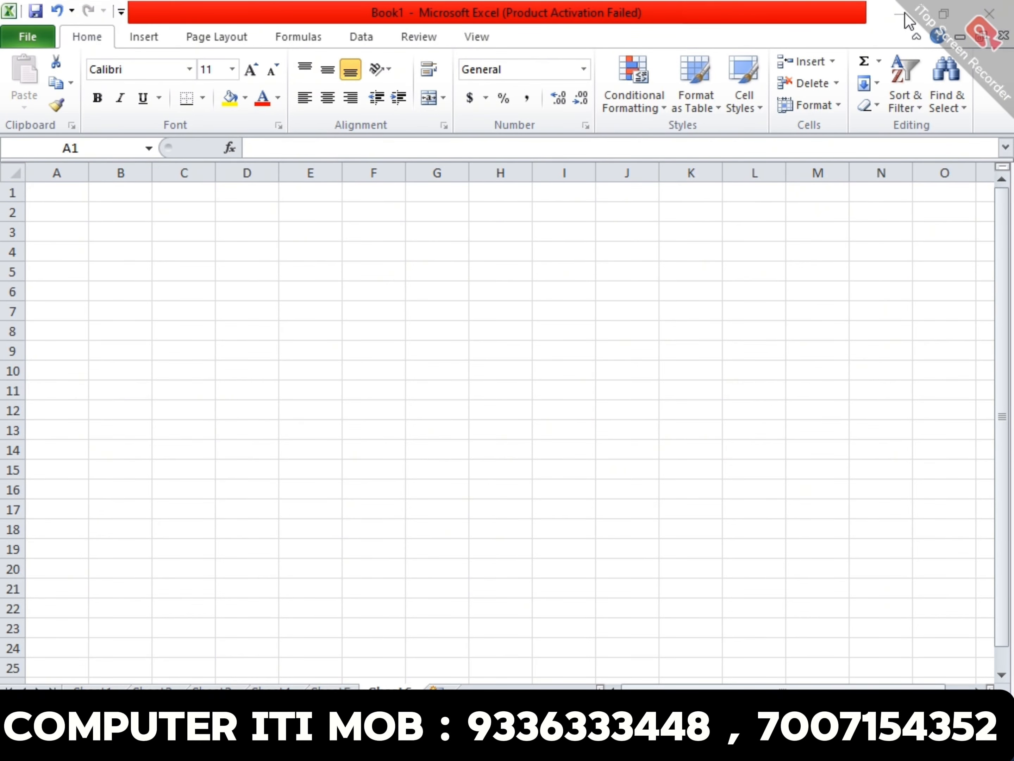
{"action": "left_click", "coordinate": [118, 688]}
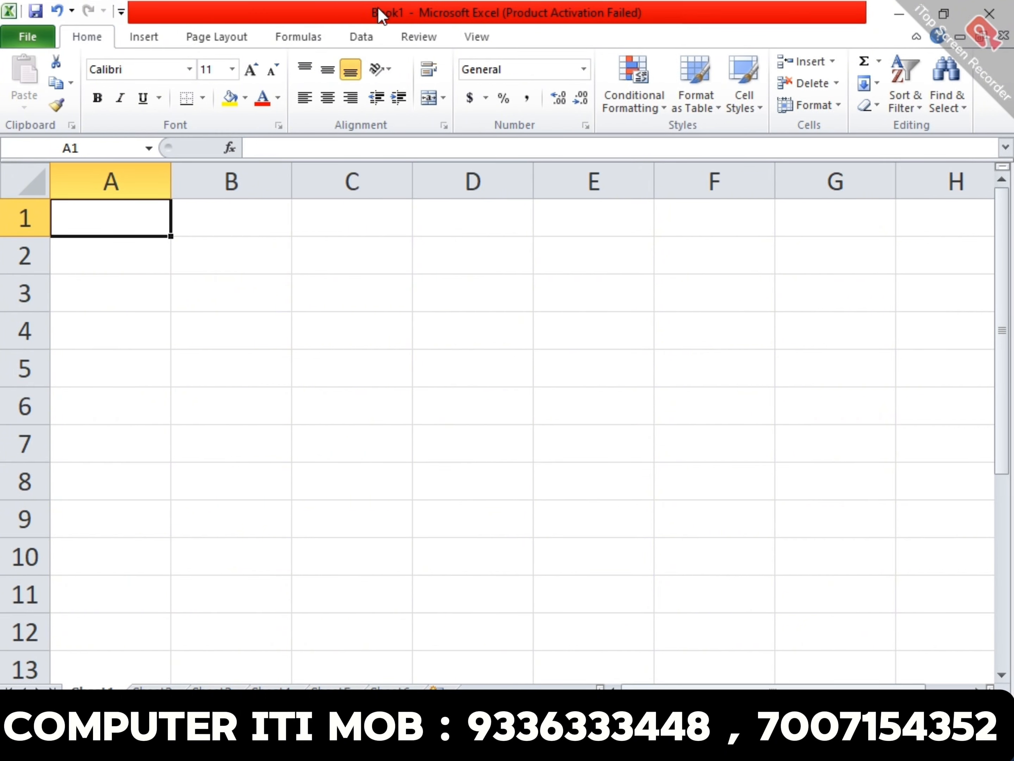
Switch to the PDF notes to read the worksheet, row and column definitions, and return to the Excel workbook.
{"action": "key", "text": "alt+Tab"}
{"action": "key", "text": "alt+Tab"}
{"action": "key", "text": "Tab"}
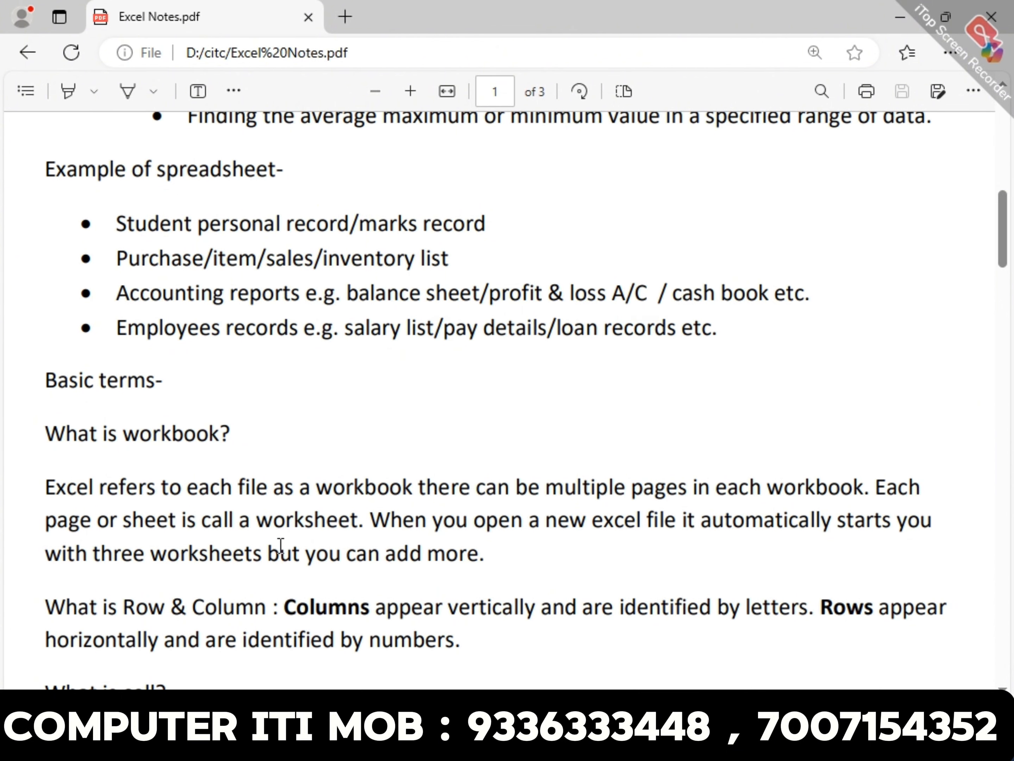
{"action": "key", "text": "alt+Tab"}
{"action": "key", "text": "Tab"}
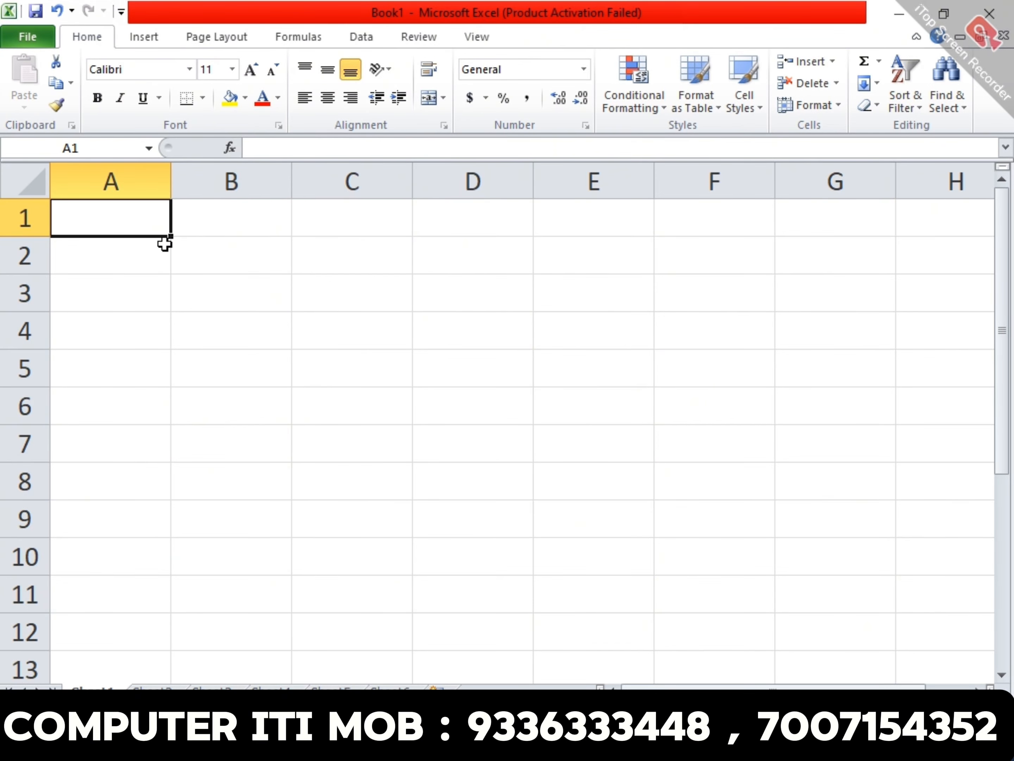
Select columns B and A, cell E1, and rows 1 to 4 one after another to show columns and rows.
{"action": "left_click", "coordinate": [228, 173]}
{"action": "left_click", "coordinate": [135, 177]}
{"action": "left_click", "coordinate": [644, 204]}
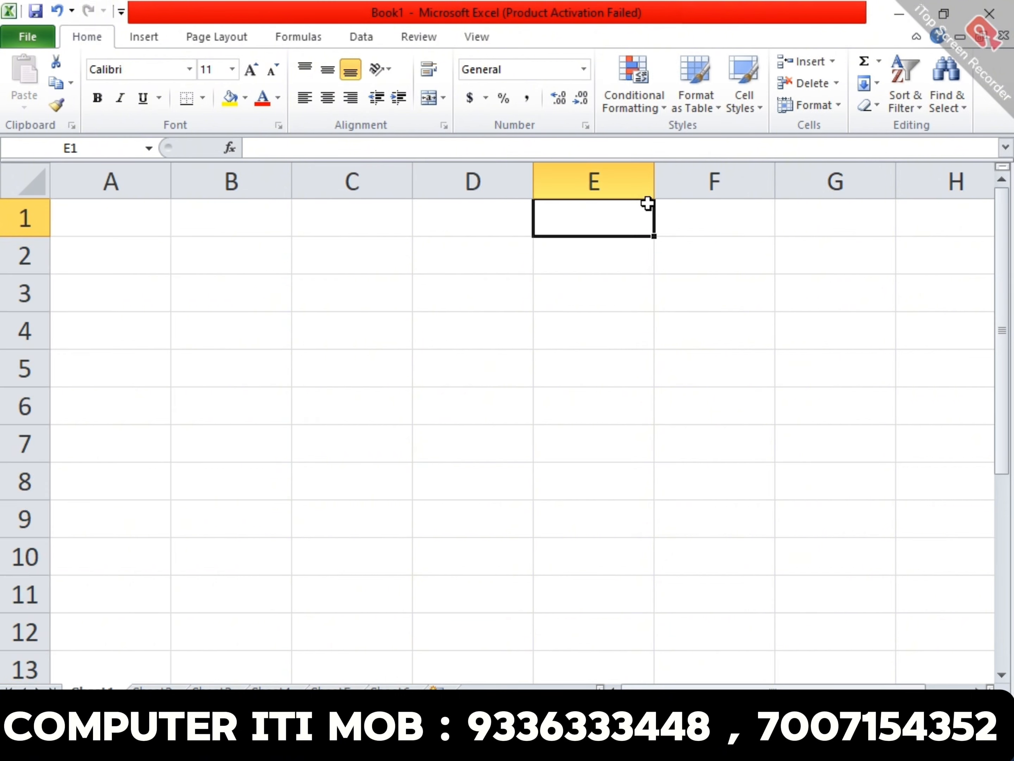
{"action": "left_click", "coordinate": [22, 221]}
{"action": "left_click", "coordinate": [23, 256]}
{"action": "left_click", "coordinate": [23, 293]}
{"action": "left_click", "coordinate": [24, 331]}
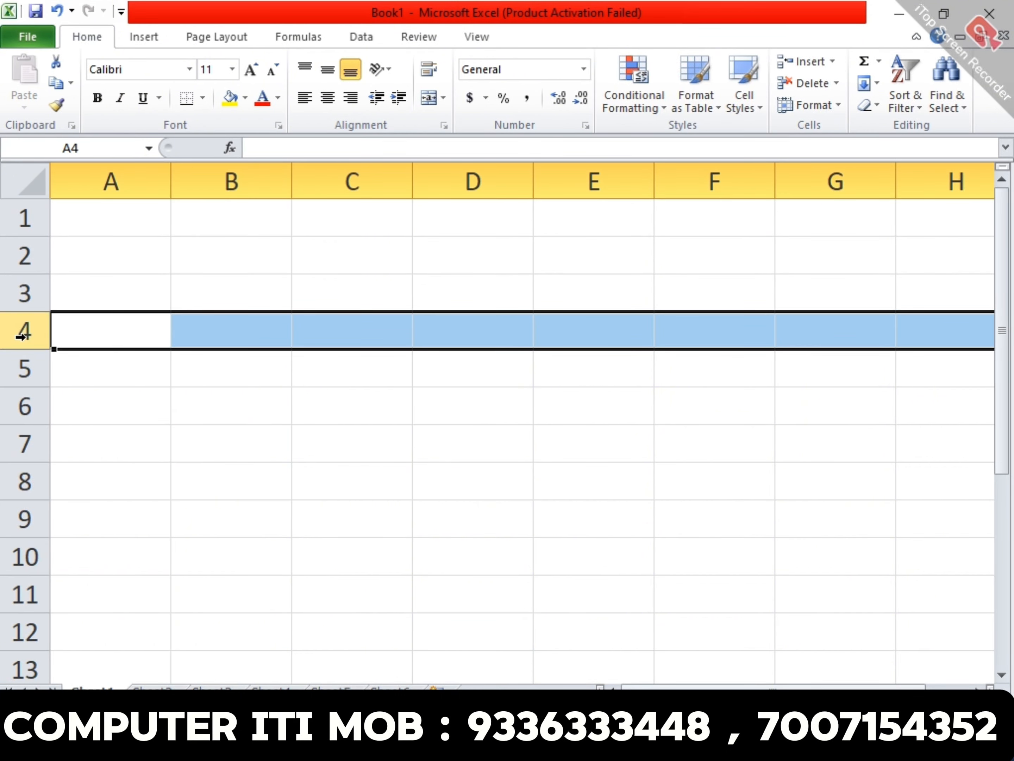
Select individual cells across the sheet from A1 to C7 and place the cursor in the formula bar.
{"action": "left_click", "coordinate": [127, 213]}
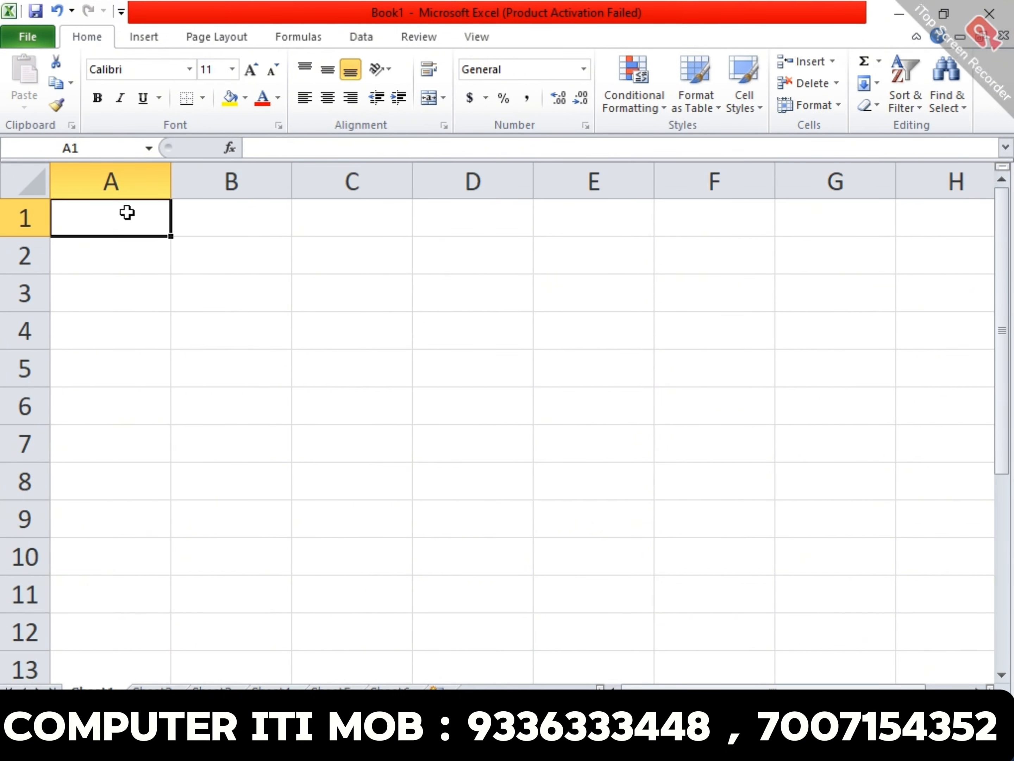
{"action": "left_click", "coordinate": [433, 250]}
{"action": "left_click", "coordinate": [706, 265]}
{"action": "left_click", "coordinate": [246, 317]}
{"action": "left_click", "coordinate": [566, 294]}
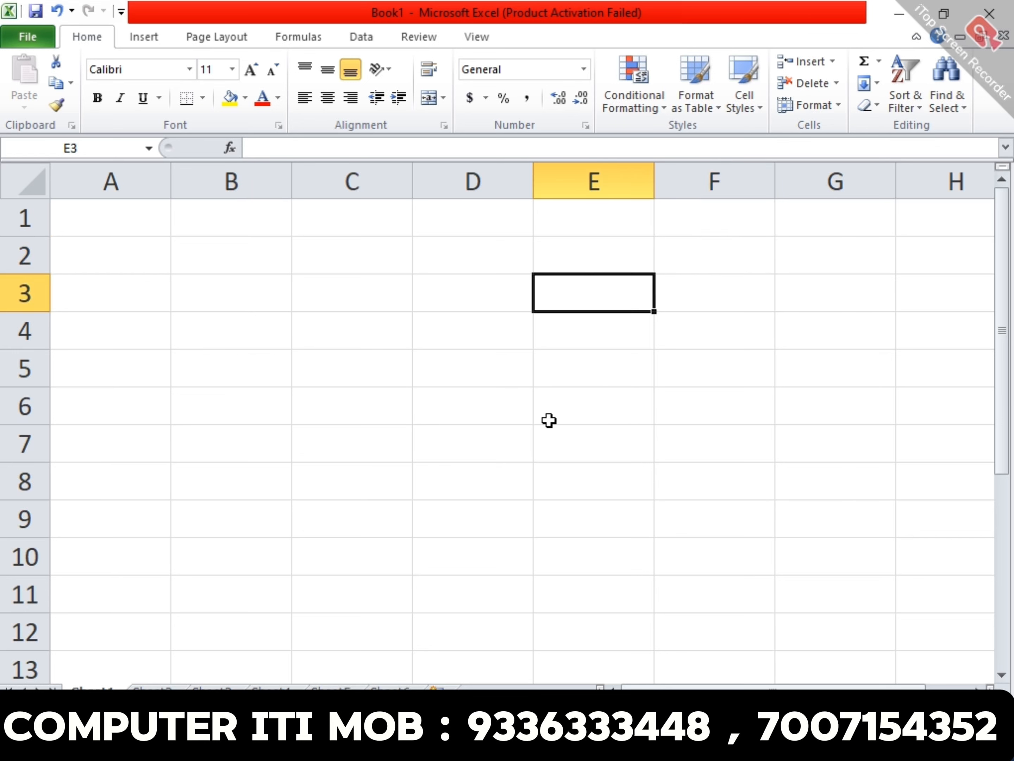
{"action": "left_click", "coordinate": [547, 415]}
{"action": "left_click", "coordinate": [404, 444]}
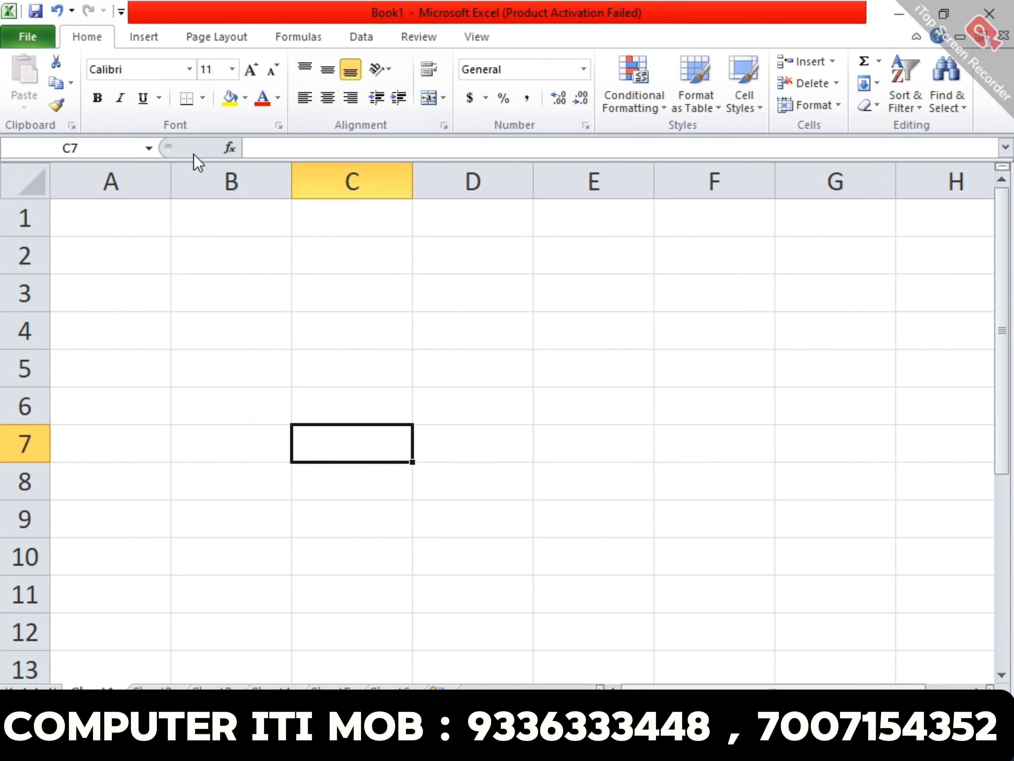
{"action": "left_click", "coordinate": [312, 146]}
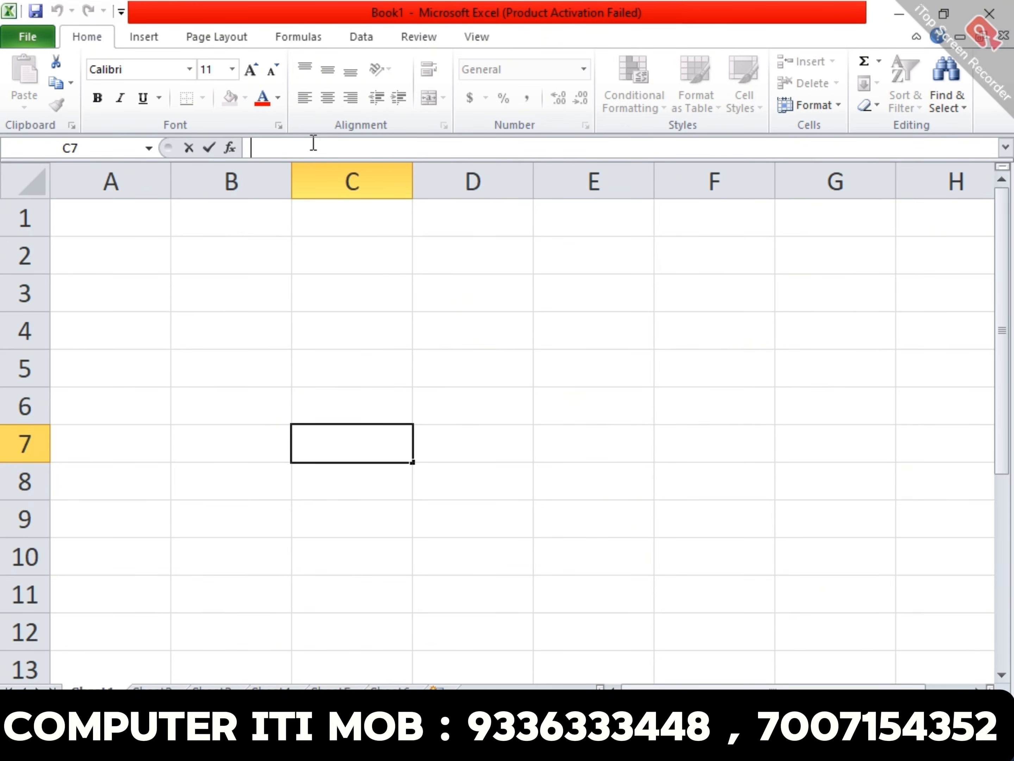
Enter the headers sr, Name, hin, eng and total in cells A2 to E2.
{"action": "left_click", "coordinate": [147, 244]}
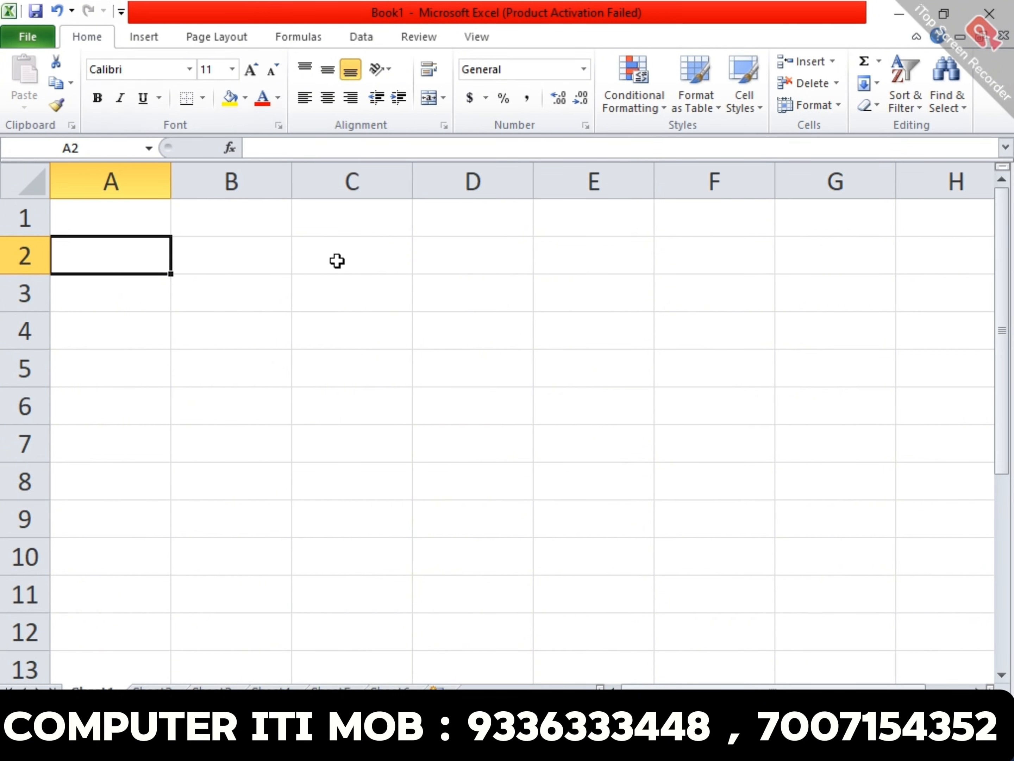
{"action": "type", "text": "sr"}
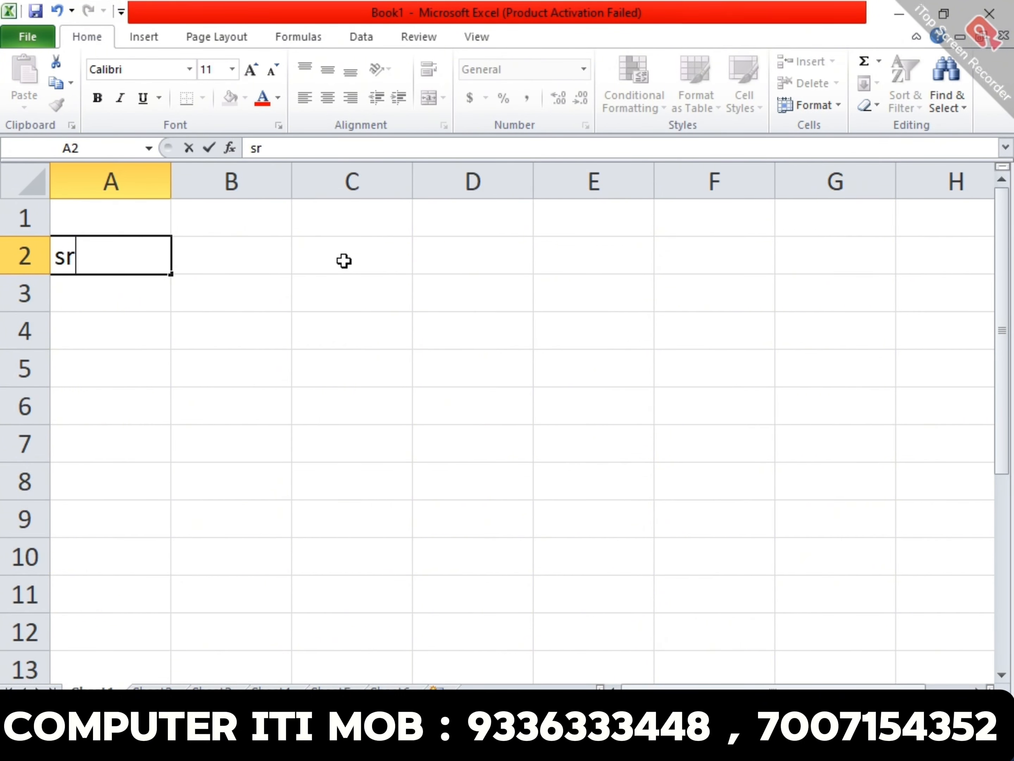
{"action": "key", "text": "Tab"}
{"action": "key", "text": "Left"}
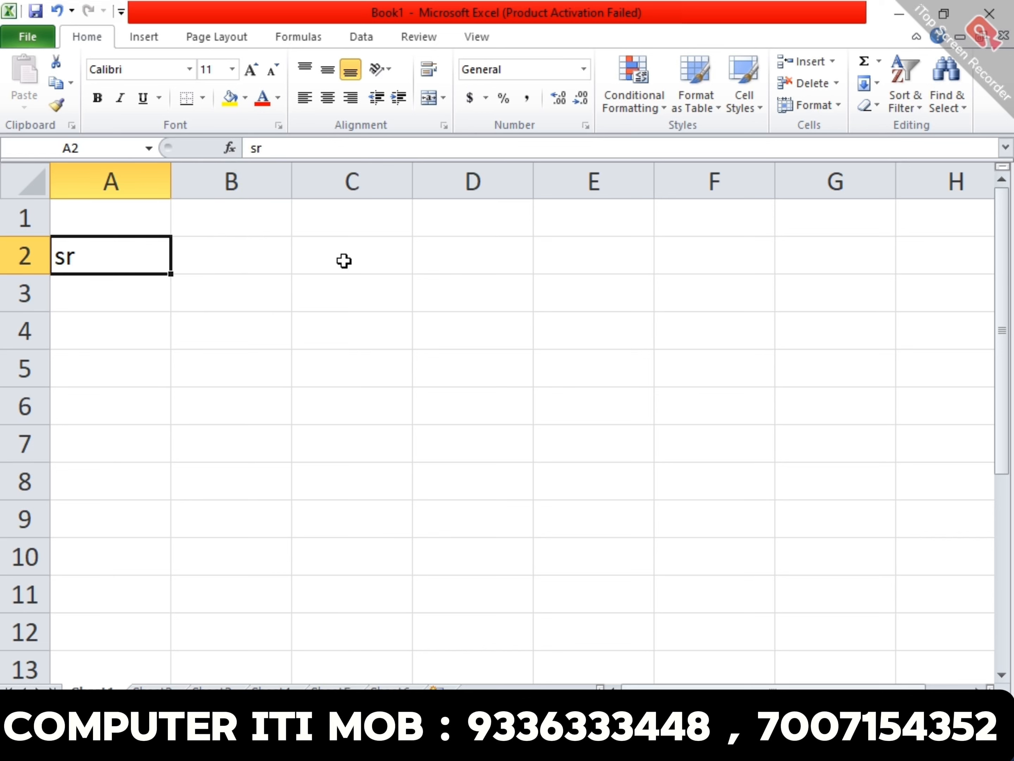
{"action": "key", "text": "Right"}
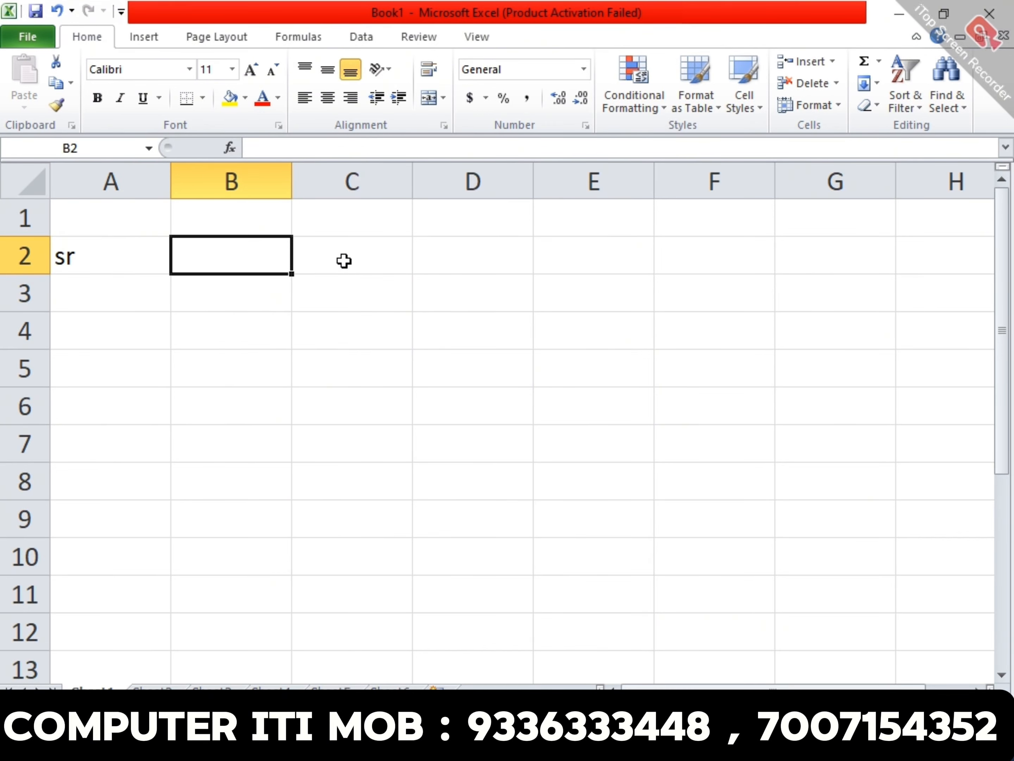
{"action": "type", "text": "Name"}
{"action": "key", "text": "Tab"}
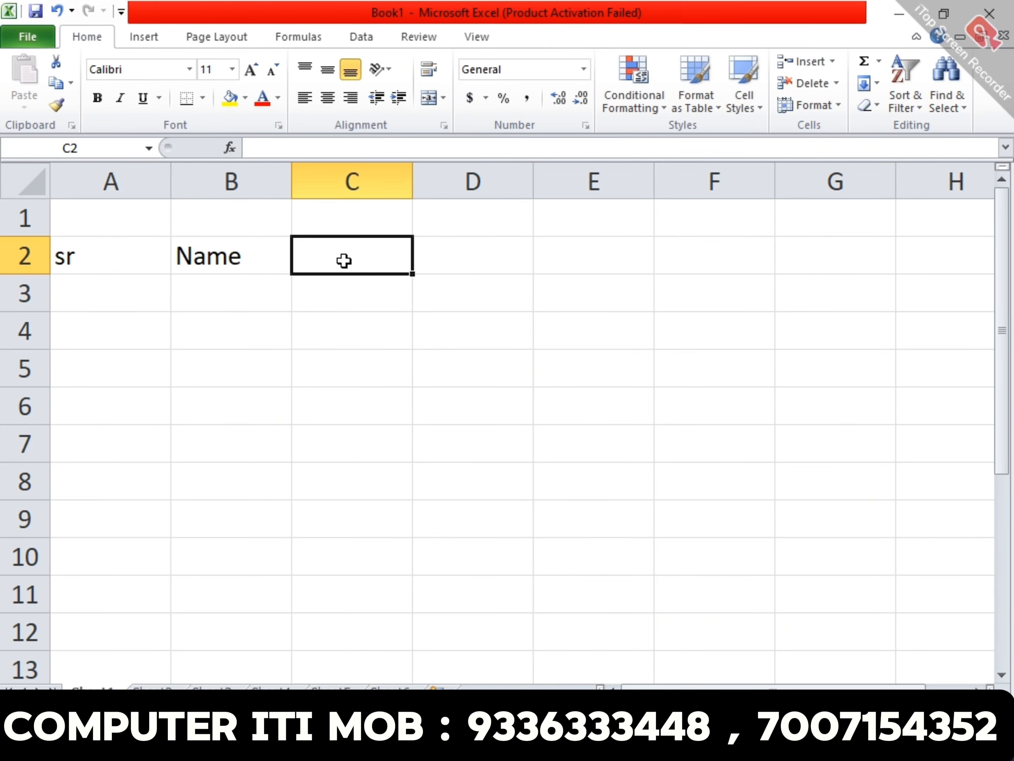
{"action": "type", "text": "hin"}
{"action": "key", "text": "Tab"}
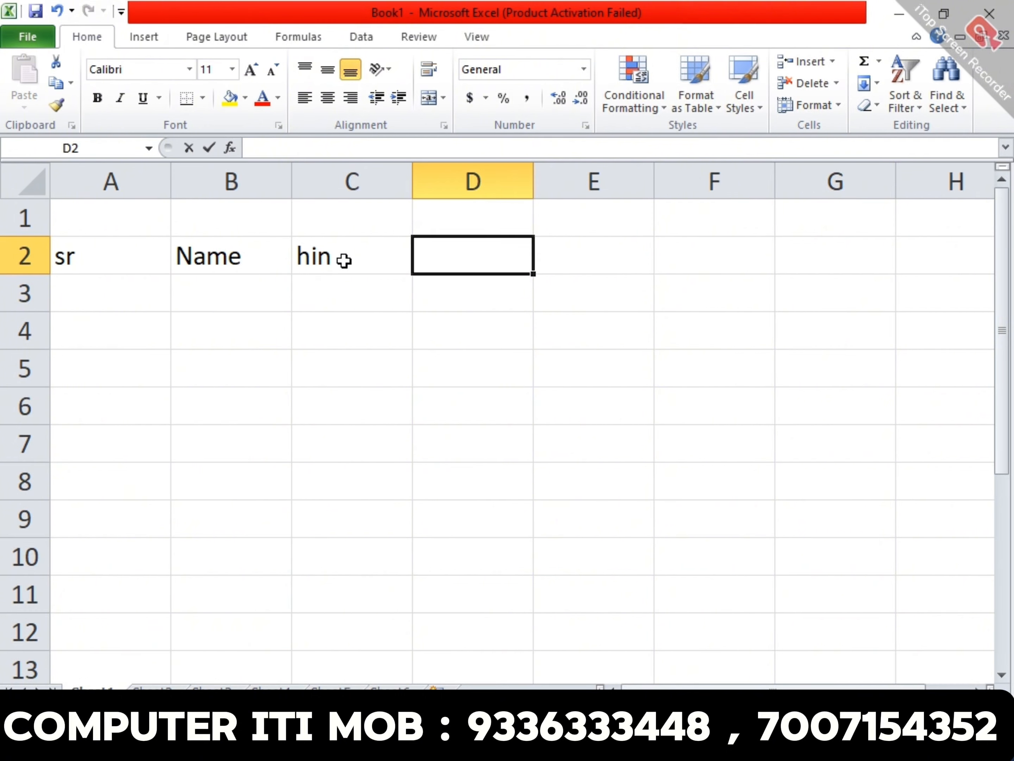
{"action": "type", "text": "eng"}
{"action": "key", "text": "Tab"}
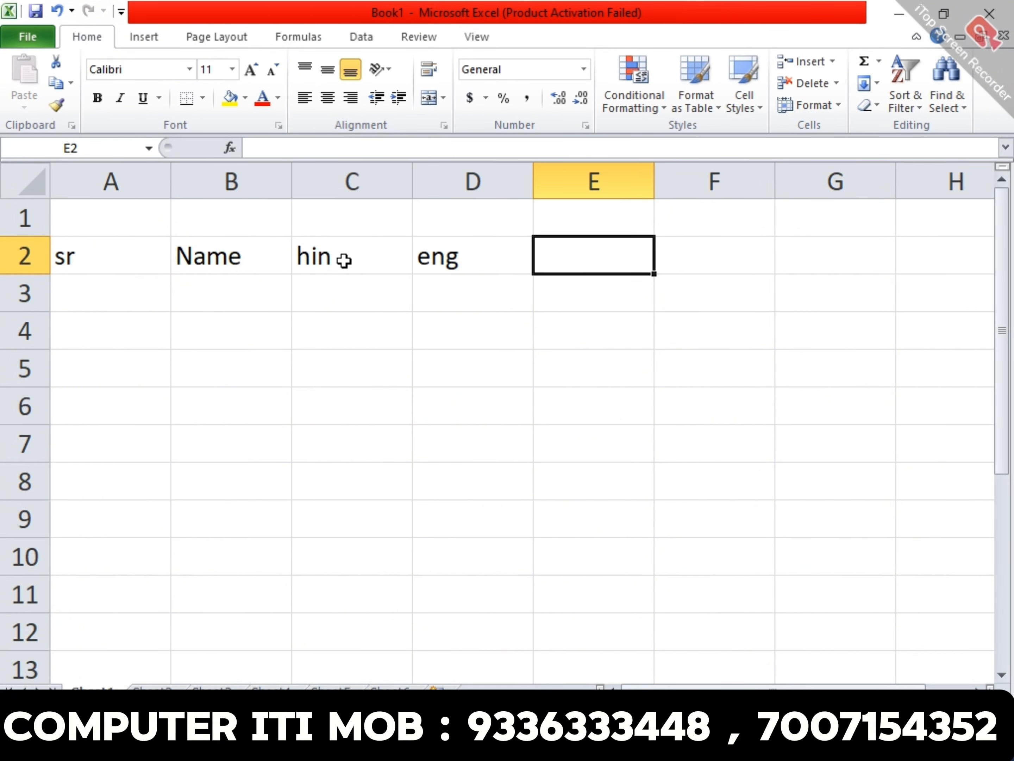
{"action": "type", "text": "total"}
{"action": "key", "text": "Return"}
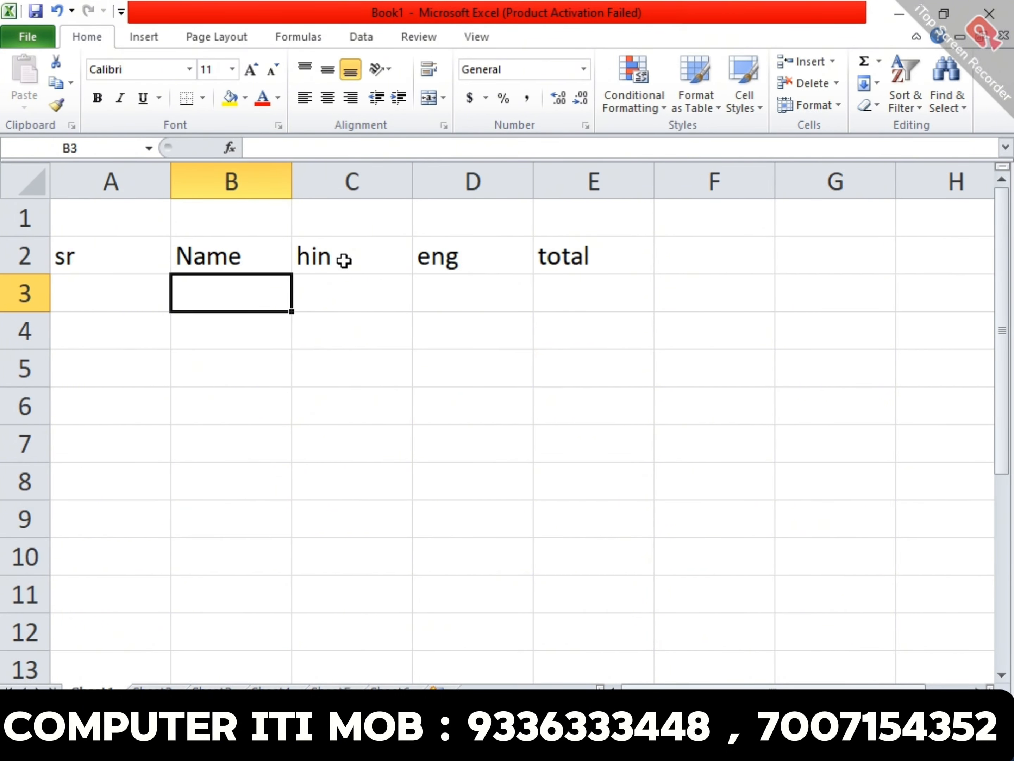
Enter the serial numbers 1 to 5 in cells A3 to A7.
{"action": "key", "text": "Left"}
{"action": "type", "text": "1"}
{"action": "key", "text": "Return"}
{"action": "type", "text": "2"}
{"action": "key", "text": "Return"}
{"action": "type", "text": "3"}
{"action": "key", "text": "Return"}
{"action": "type", "text": "4"}
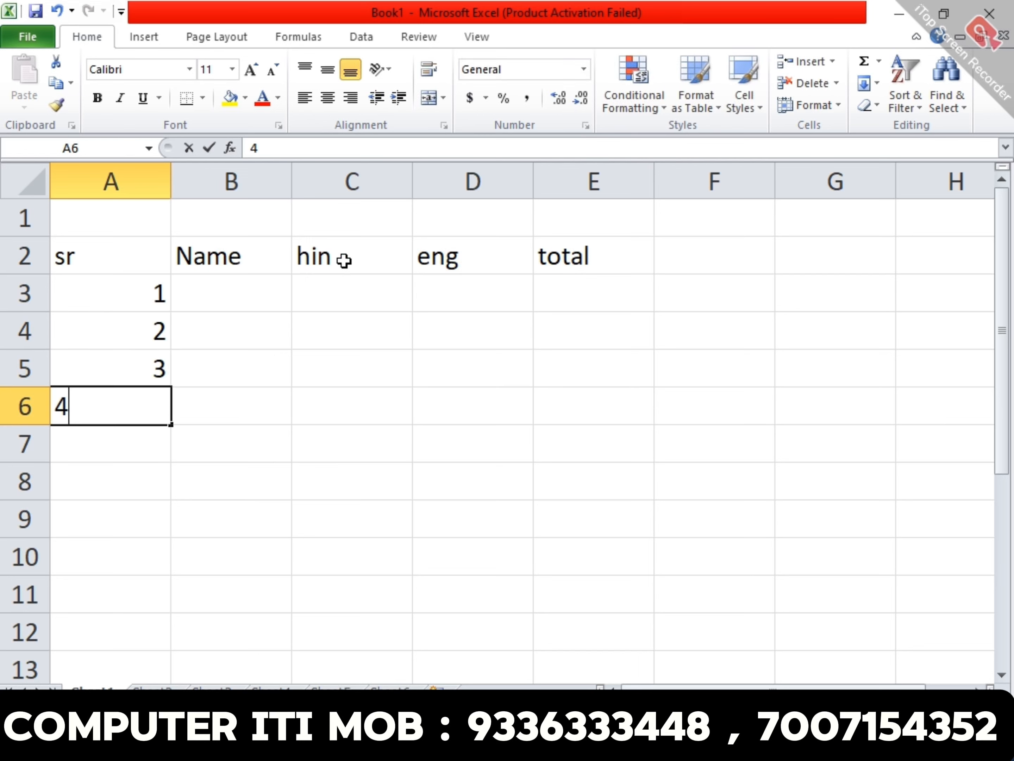
{"action": "key", "text": "Up"}
{"action": "key", "text": "Down"}
{"action": "key", "text": "Down"}
{"action": "type", "text": "5"}
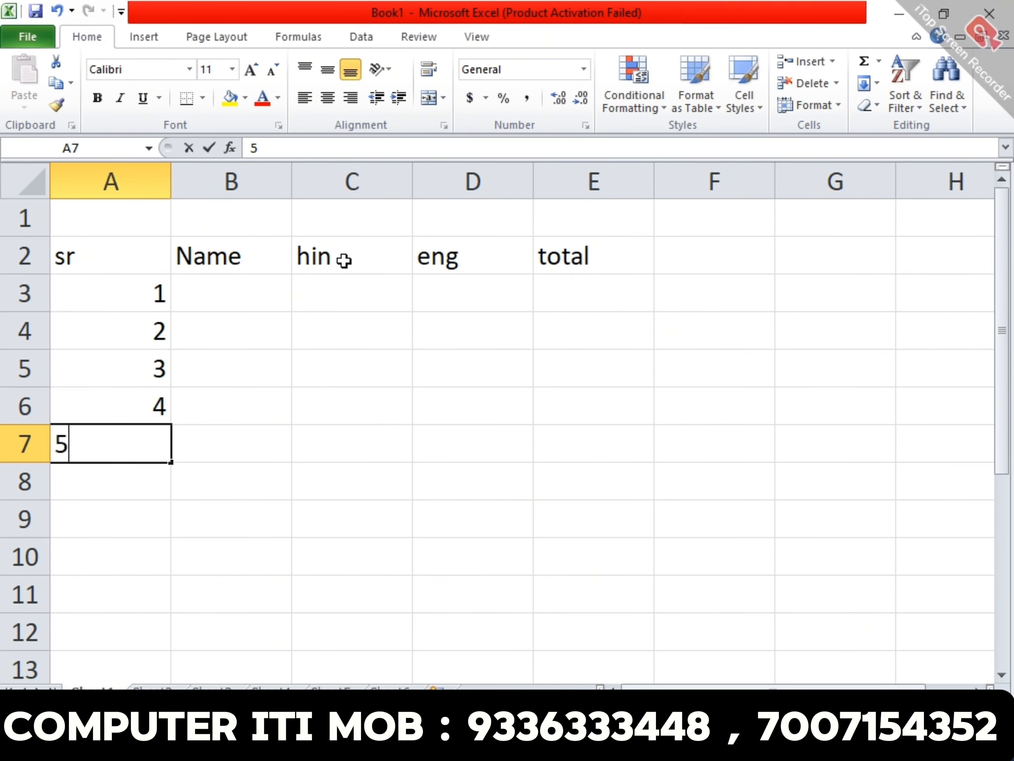
{"action": "key", "text": "Up"}
Enter the five students' first names in the Name column, cells B3 to B7.
{"action": "key", "text": "Up"}
{"action": "key", "text": "Up"}
{"action": "key", "text": "Up"}
{"action": "key", "text": "Up"}
{"action": "key", "text": "Right"}
{"action": "key", "text": "Right"}
{"action": "key", "text": "Down"}
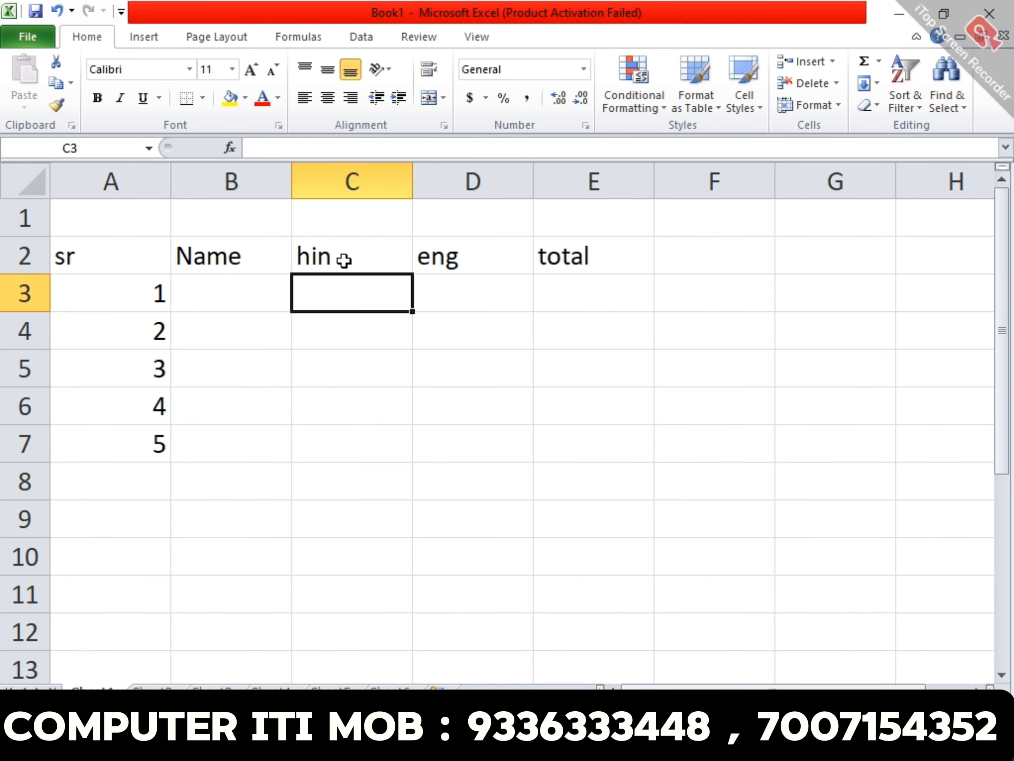
{"action": "key", "text": "Left"}
{"action": "type", "text": "jyoti"}
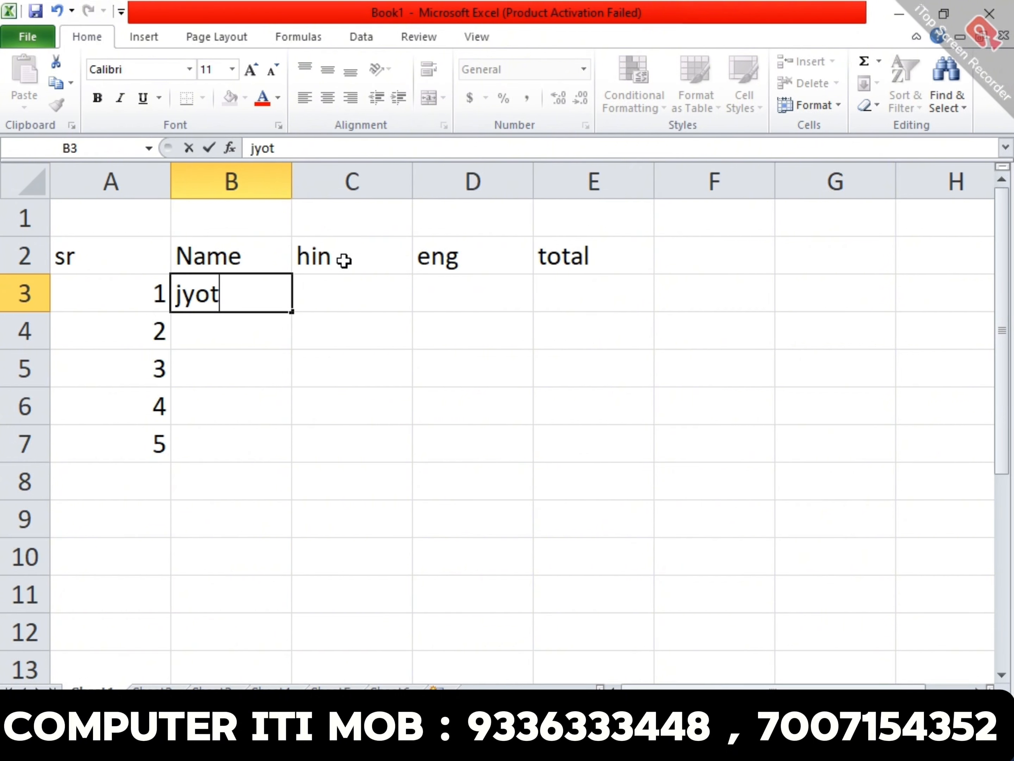
{"action": "key", "text": "Return"}
{"action": "type", "text": "kamal"}
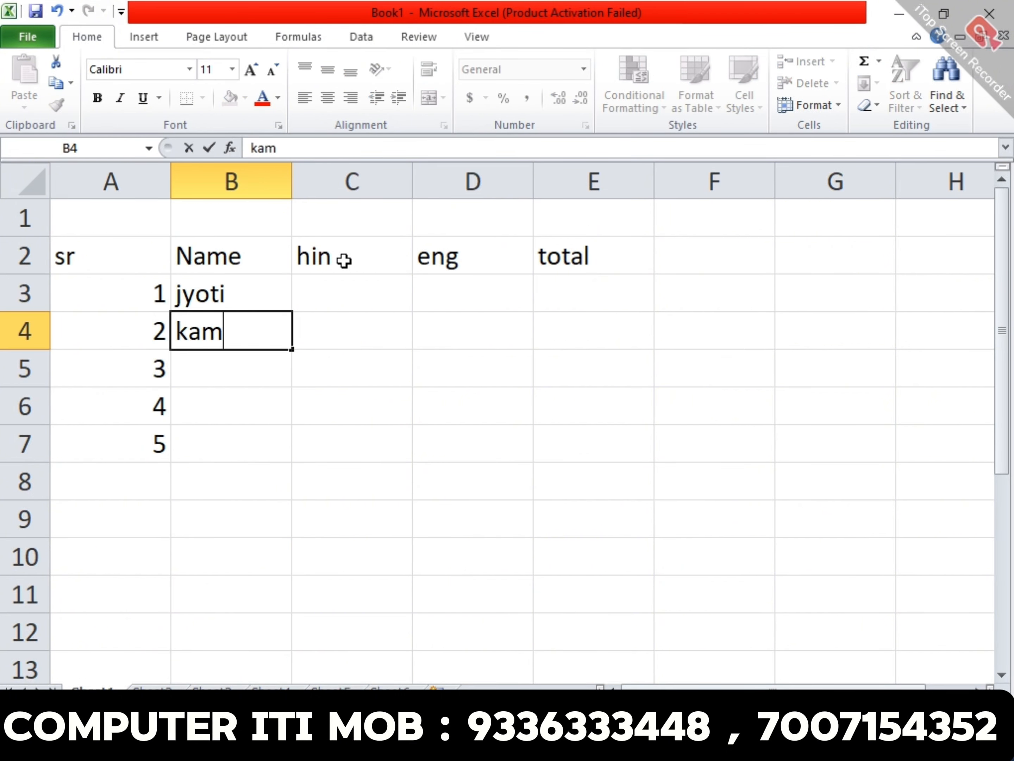
{"action": "key", "text": "Return"}
{"action": "type", "text": "amit"}
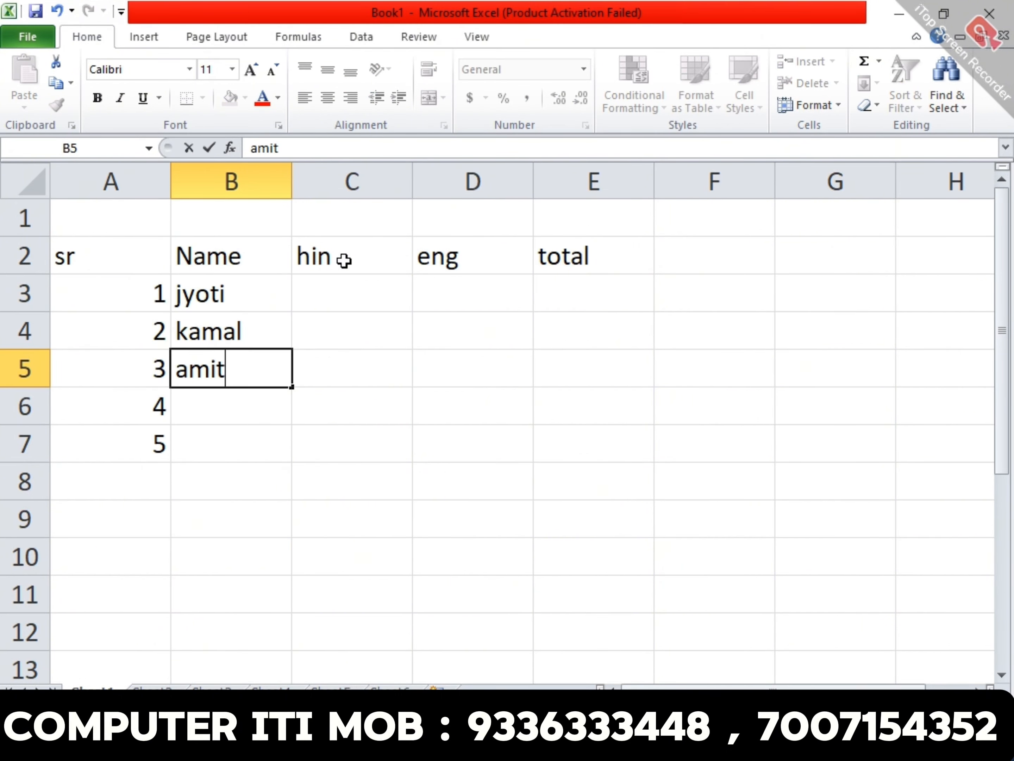
{"action": "key", "text": "Return"}
{"action": "type", "text": "rohit"}
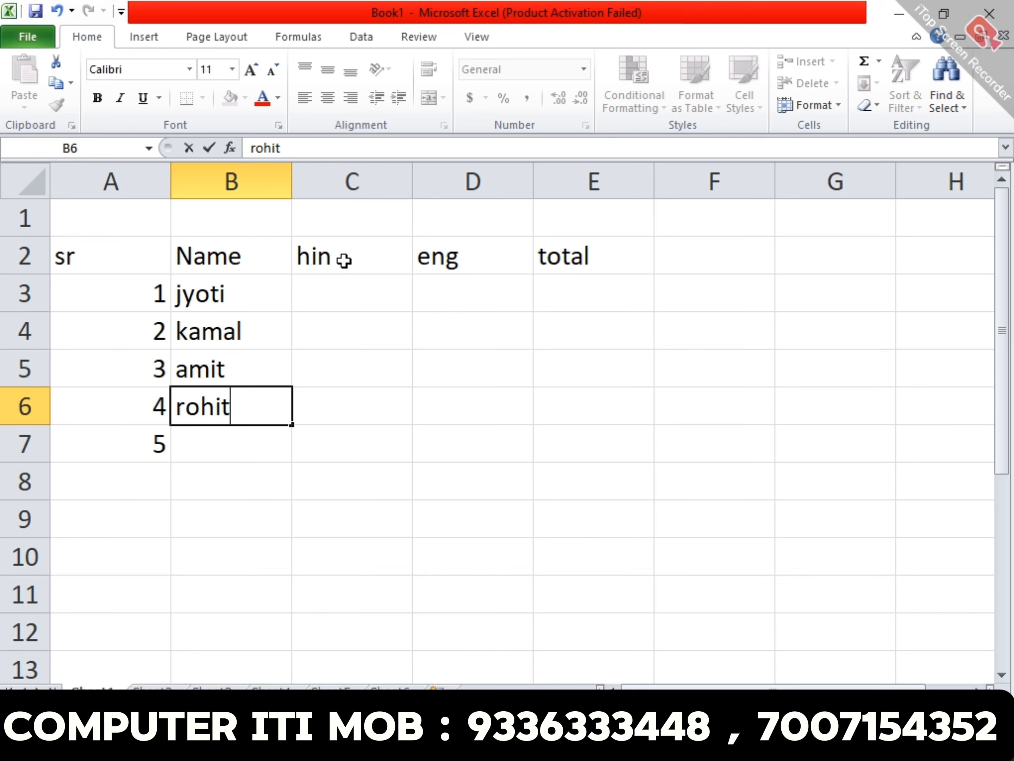
{"action": "key", "text": "Return"}
{"action": "type", "text": "rajan"}
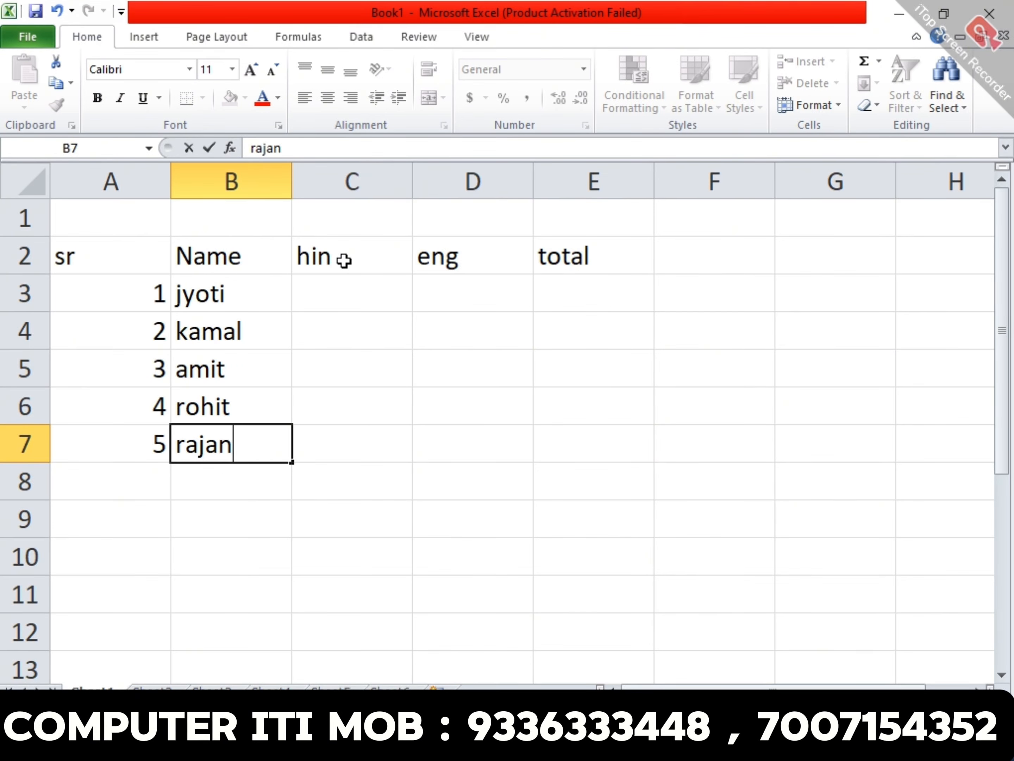
{"action": "key", "text": "Up"}
Enter the first student's marks in row 3: 65 under hin and 76 under eng.
{"action": "key", "text": "Up"}
{"action": "key", "text": "Up"}
{"action": "key", "text": "Up"}
{"action": "key", "text": "Right"}
{"action": "type", "text": "65"}
{"action": "key", "text": "Right"}
{"action": "type", "text": "76"}
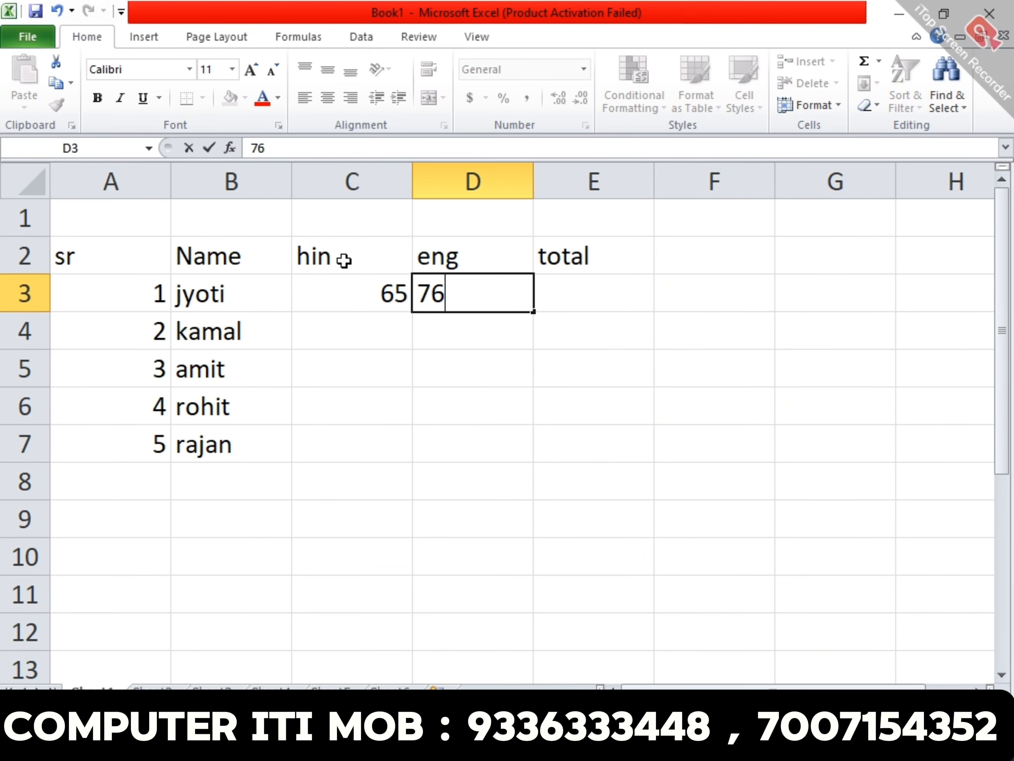
{"action": "key", "text": "Left"}
Enter the second student's marks in row 4: 76 under hin and 87 under eng.
{"action": "key", "text": "Left"}
{"action": "key", "text": "Down"}
{"action": "key", "text": "Right"}
{"action": "type", "text": "76"}
{"action": "key", "text": "Right"}
{"action": "type", "text": "8"}
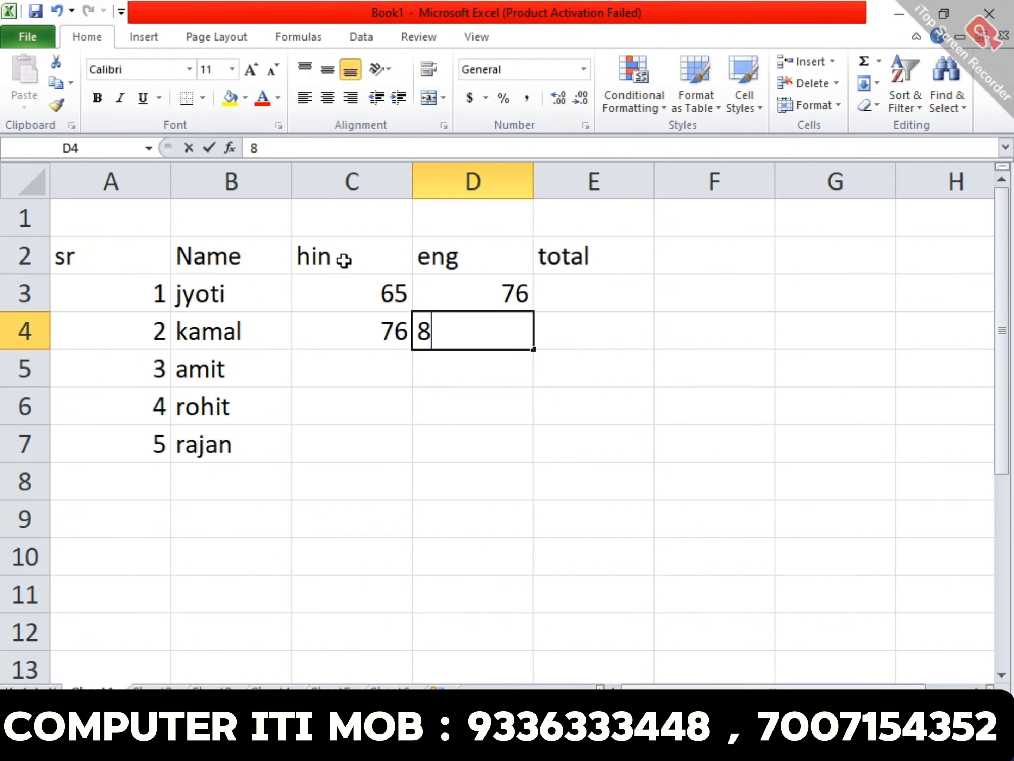
{"action": "type", "text": "7"}
{"action": "key", "text": "Down"}
Enter the third student's marks in row 5: 65 under hin and 67 under eng.
{"action": "key", "text": "Left"}
{"action": "type", "text": "65"}
{"action": "key", "text": "Right"}
{"action": "key", "text": "Down"}
{"action": "key", "text": "Up"}
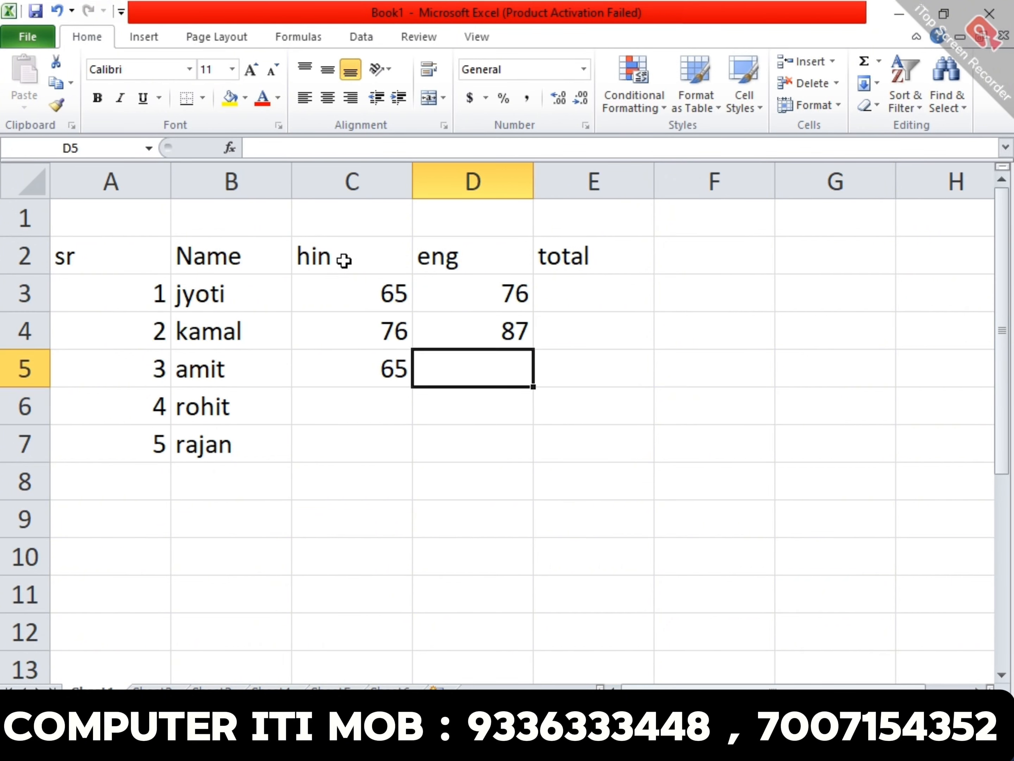
{"action": "type", "text": "67"}
{"action": "key", "text": "Down"}
Enter the fourth student's marks in row 6: 76 under both hin and eng.
{"action": "key", "text": "Left"}
{"action": "type", "text": "76"}
{"action": "key", "text": "Right"}
{"action": "type", "text": "76"}
{"action": "key", "text": "Down"}
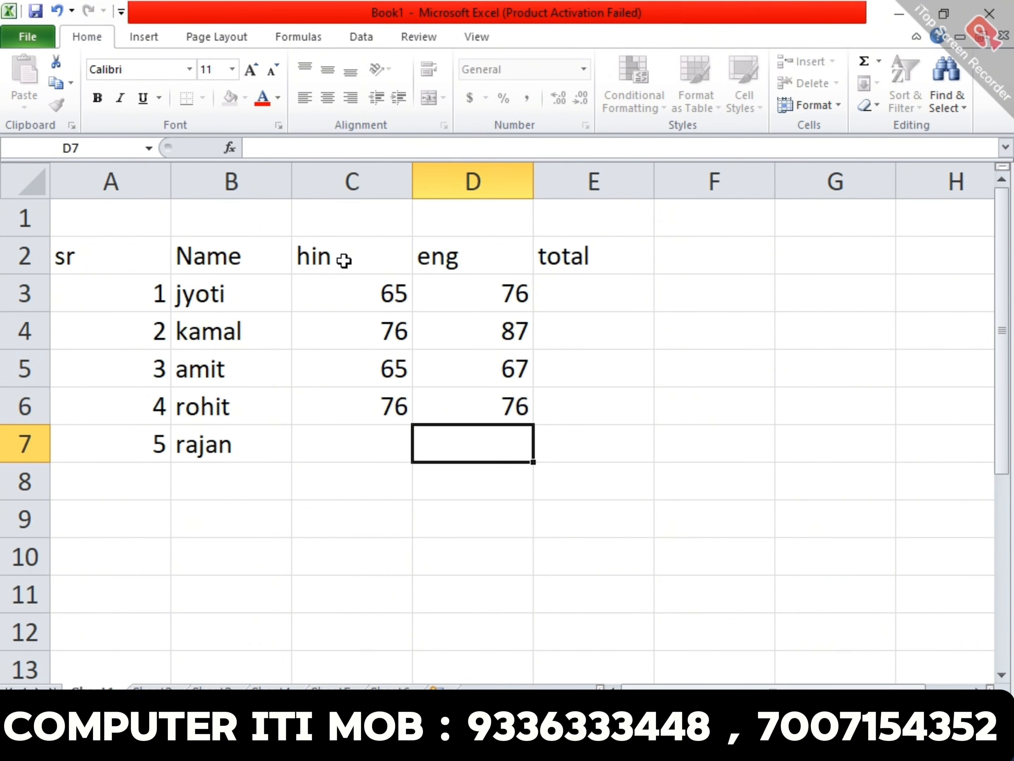
Enter the fifth student's marks in row 7: 76 under both hin and eng.
{"action": "key", "text": "Left"}
{"action": "type", "text": "76"}
{"action": "key", "text": "Right"}
{"action": "type", "text": "76"}
Calculate the first student's total in E3 with the formula =C3+D3.
{"action": "key", "text": "Up"}
{"action": "key", "text": "Up"}
{"action": "key", "text": "Up"}
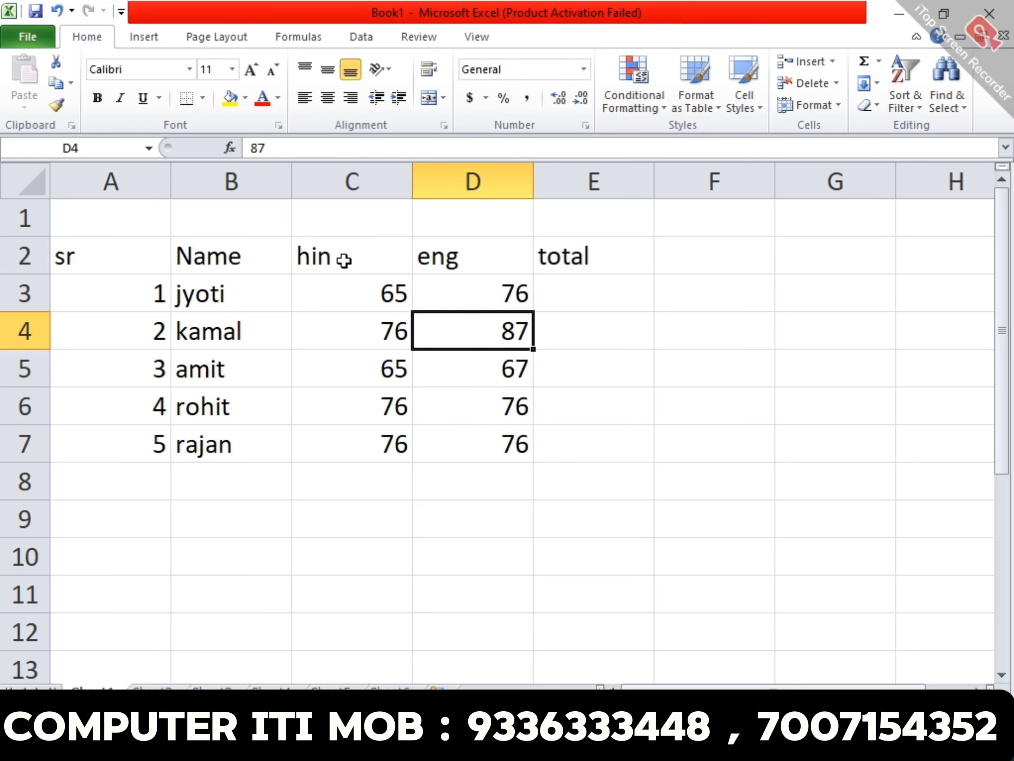
{"action": "key", "text": "Right"}
{"action": "key", "text": "Up"}
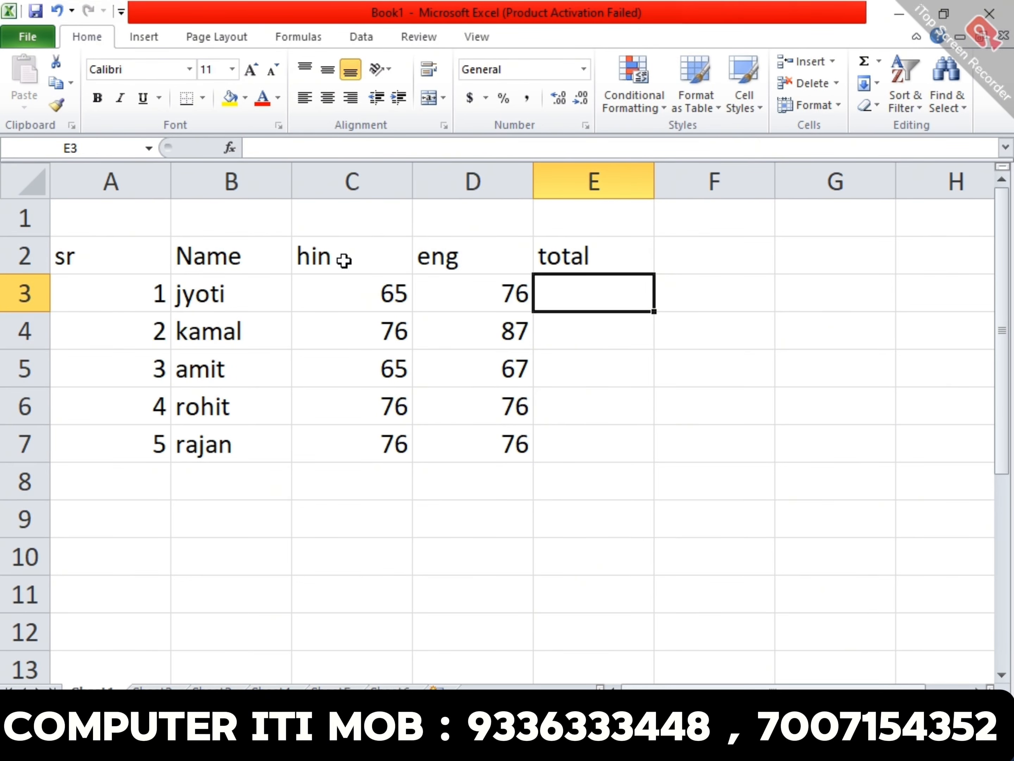
{"action": "type", "text": "="}
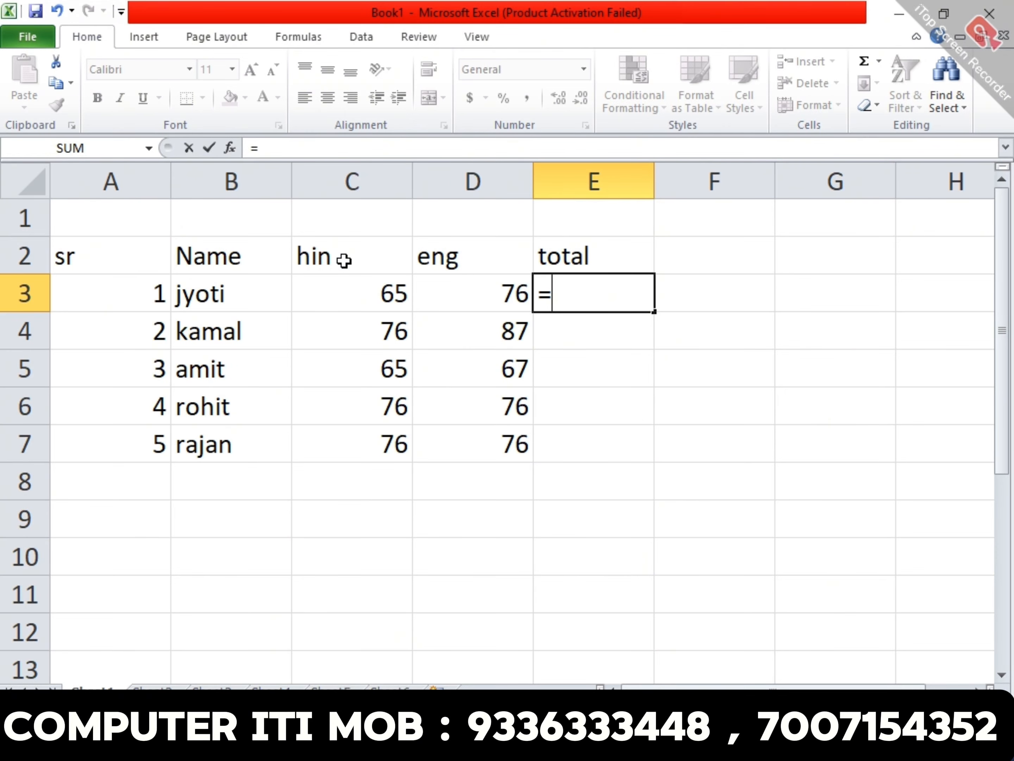
{"action": "key", "text": "Left"}
{"action": "key", "text": "Left"}
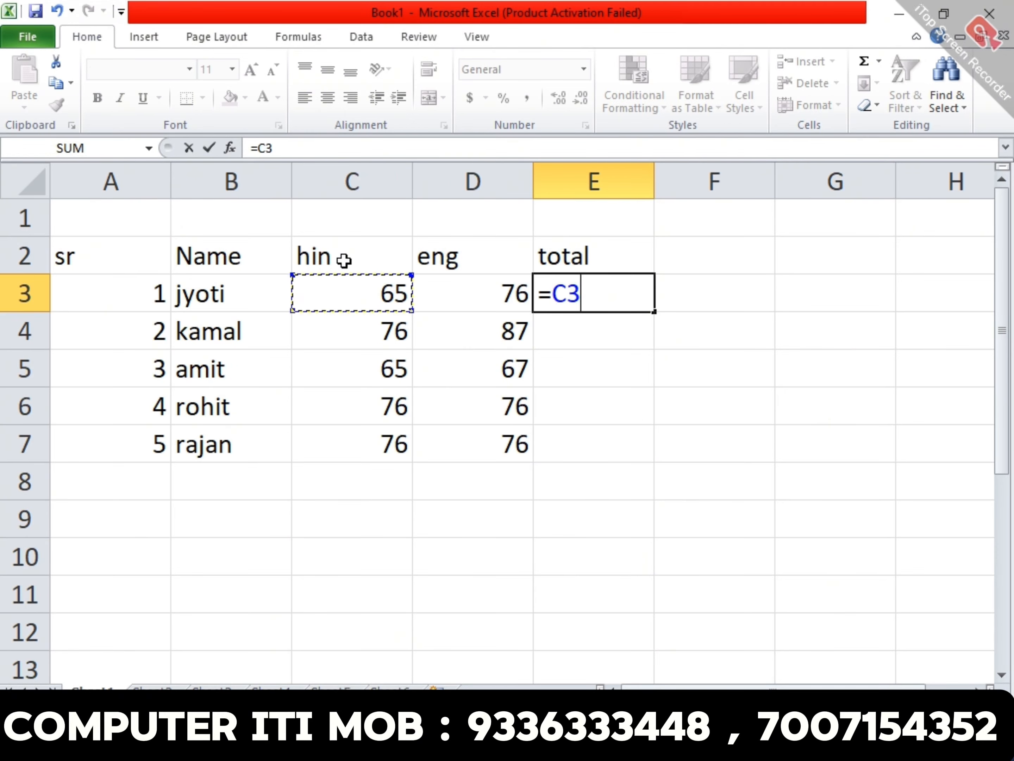
{"action": "type", "text": "+"}
{"action": "key", "text": "Left"}
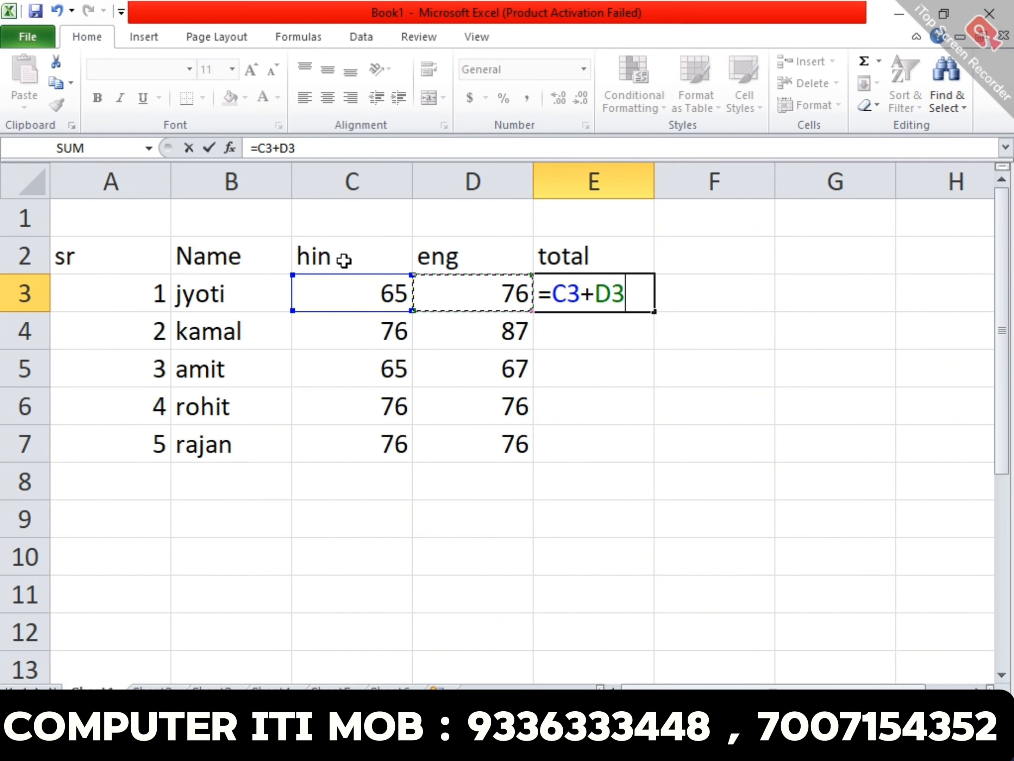
{"action": "key", "text": "Return"}
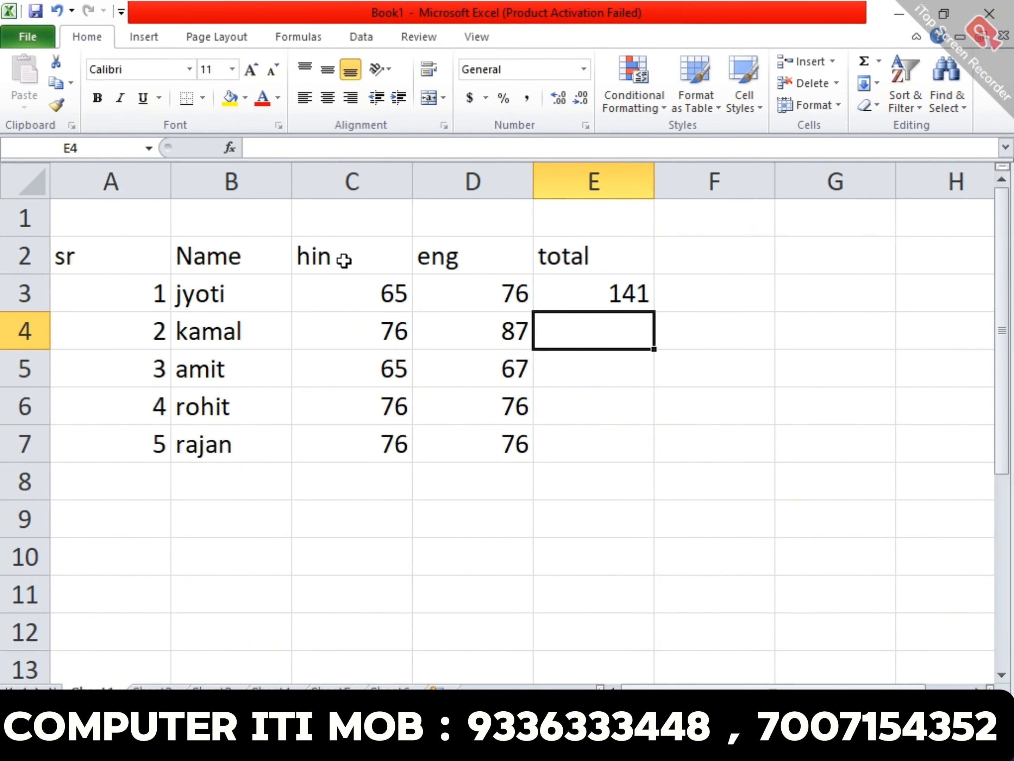
Total the second student's hin and eng marks in E4 with AutoSum over row 4.
{"action": "left_click", "coordinate": [575, 299]}
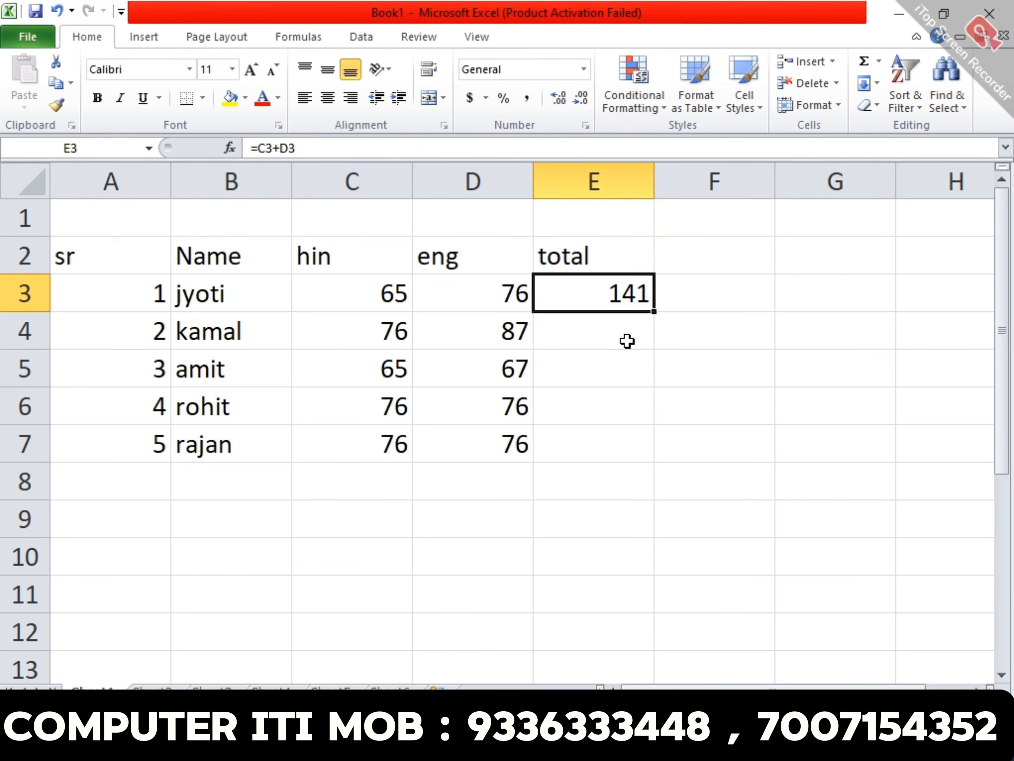
{"action": "left_click", "coordinate": [626, 360]}
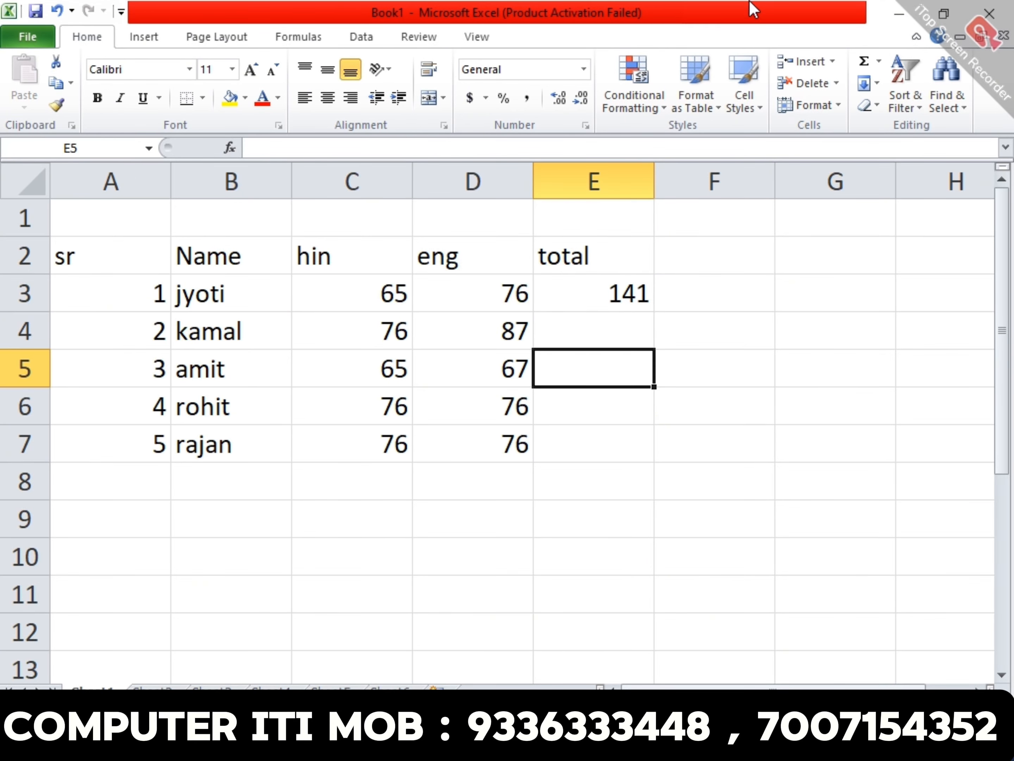
{"action": "left_click", "coordinate": [678, 2]}
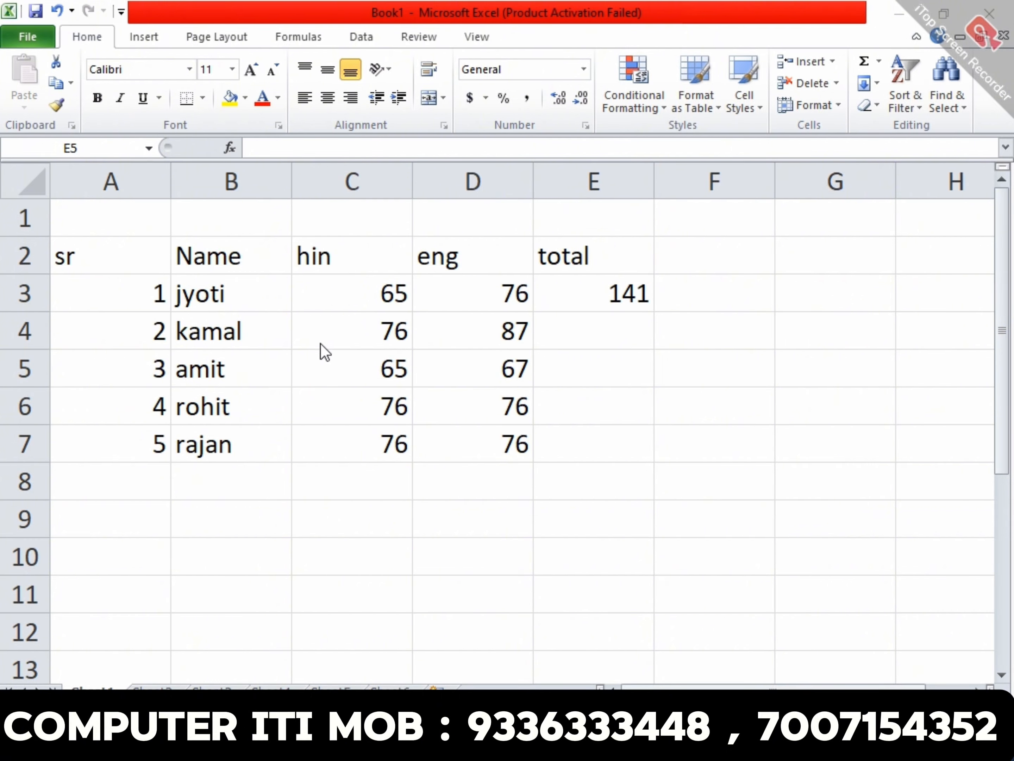
{"action": "left_click", "coordinate": [372, 322]}
{"action": "left_click_drag", "start_coordinate": [372, 323], "coordinate": [595, 321]}
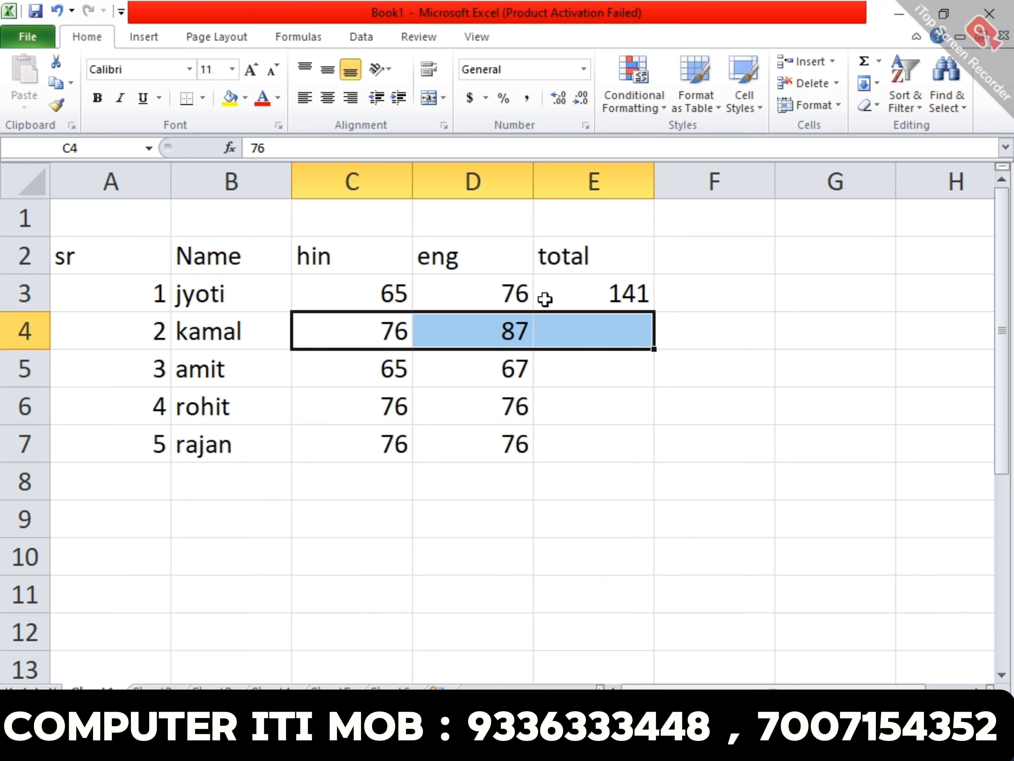
{"action": "left_click", "coordinate": [863, 60]}
{"action": "left_click", "coordinate": [729, 356]}
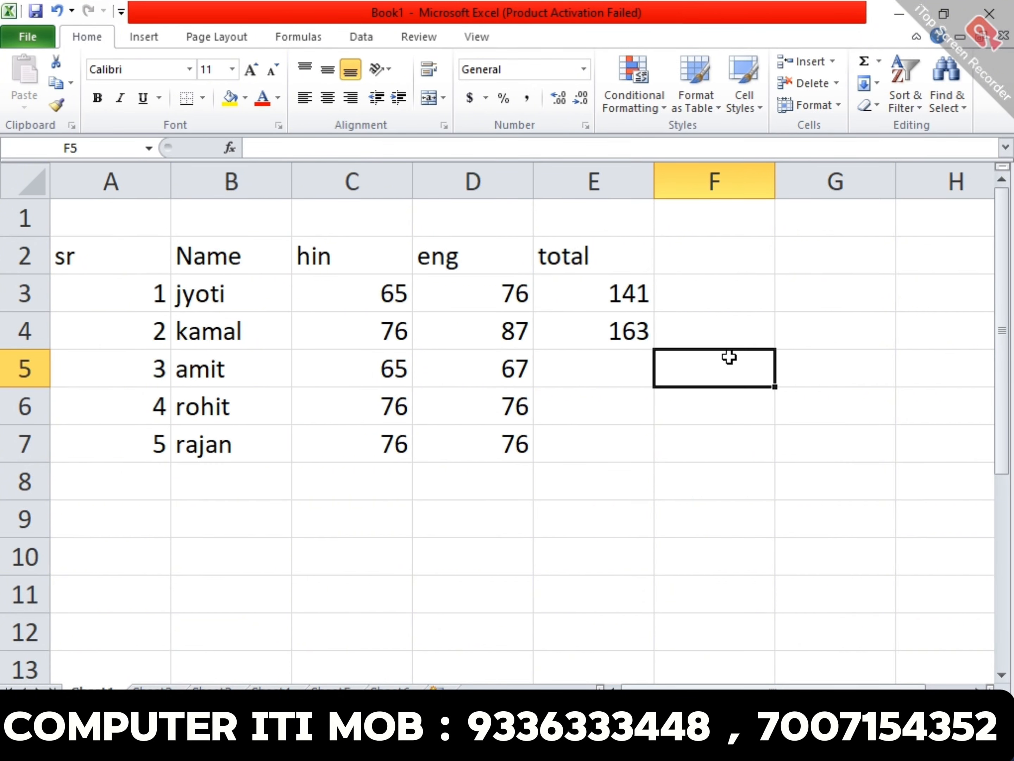
Compare the cell contents behind the totals in E3 and E4 to contrast a typed formula with a function.
{"action": "left_click", "coordinate": [631, 302]}
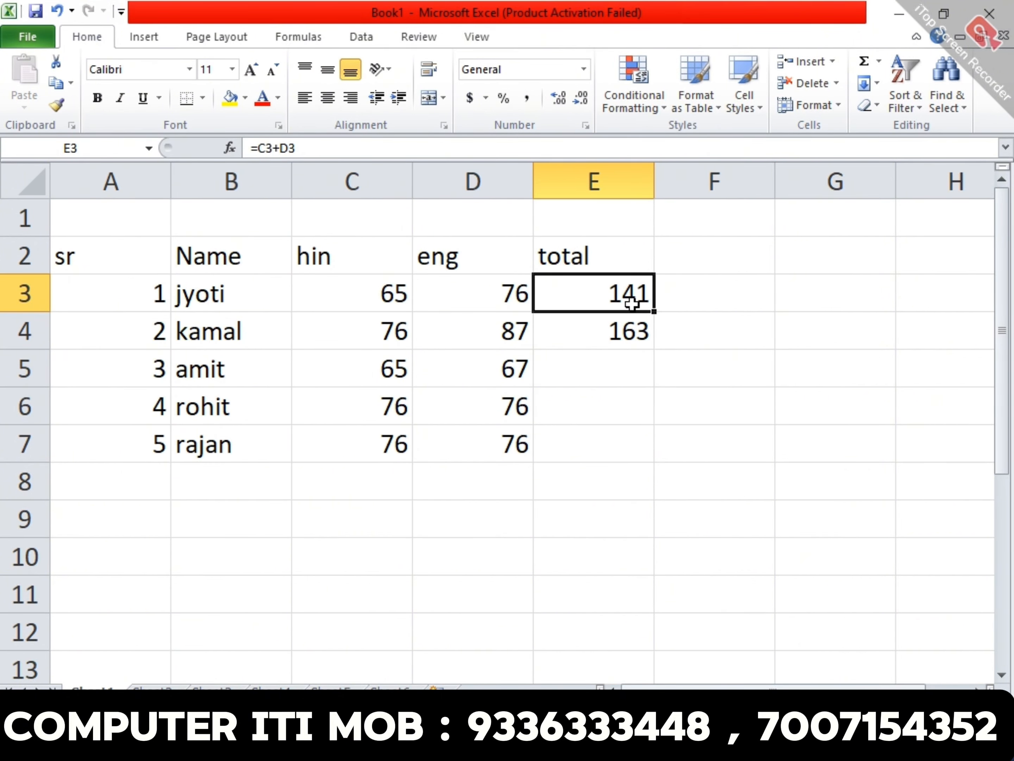
{"action": "left_click", "coordinate": [634, 336]}
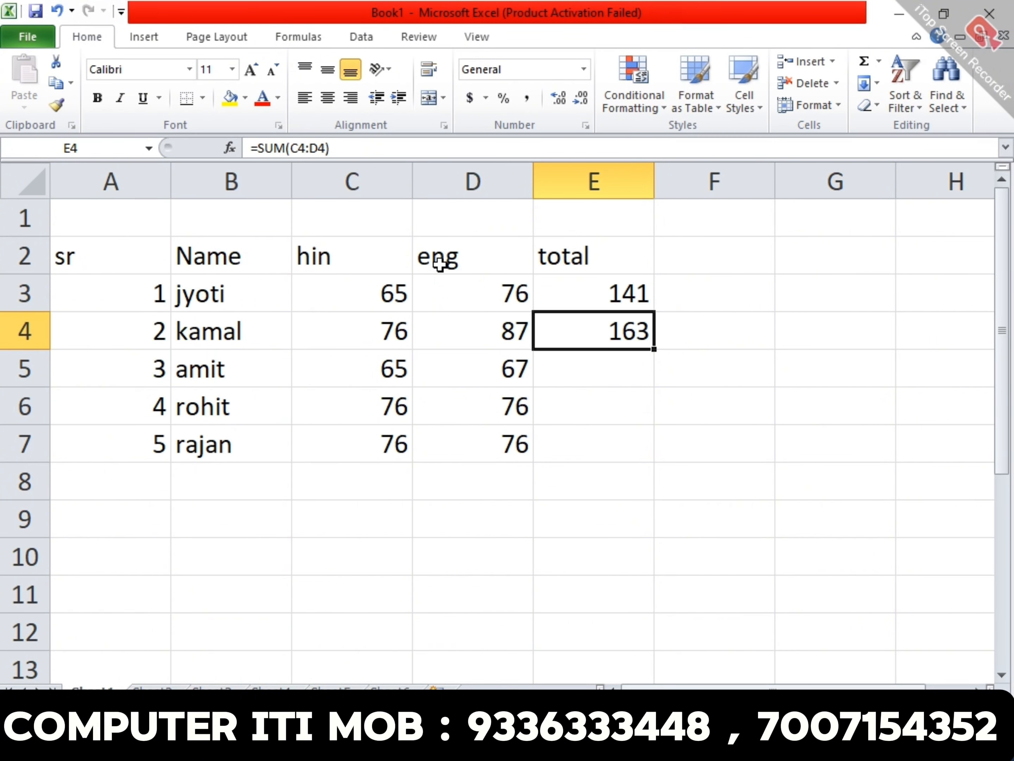
{"action": "left_click", "coordinate": [571, 298]}
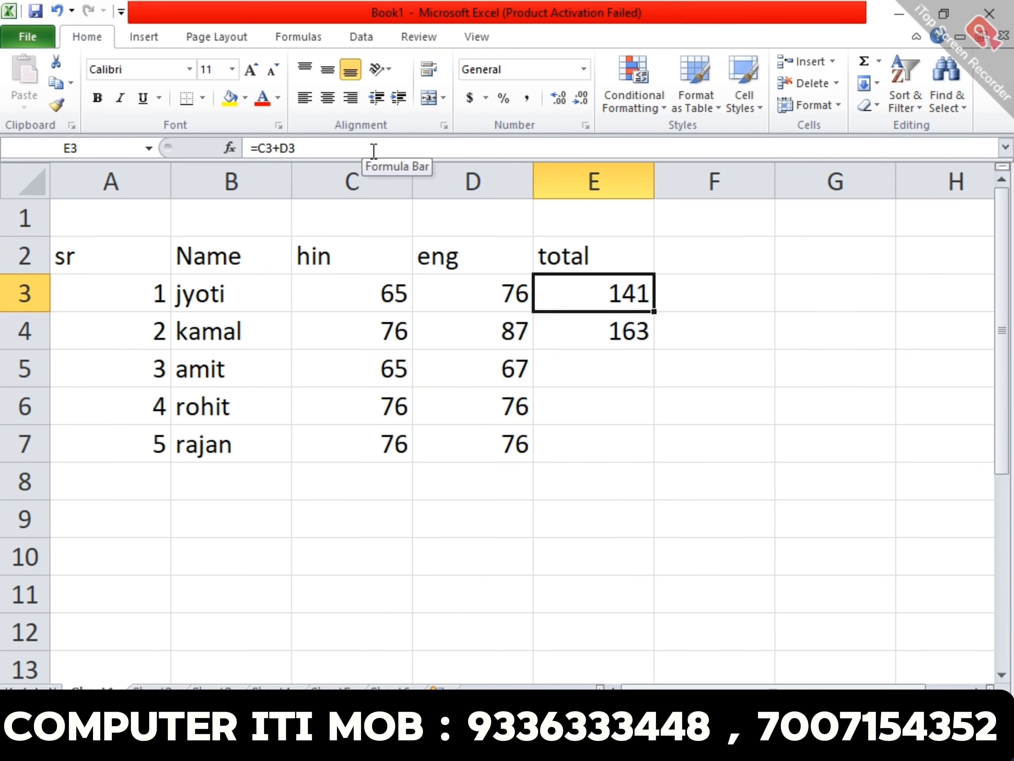
{"action": "left_click", "coordinate": [572, 331]}
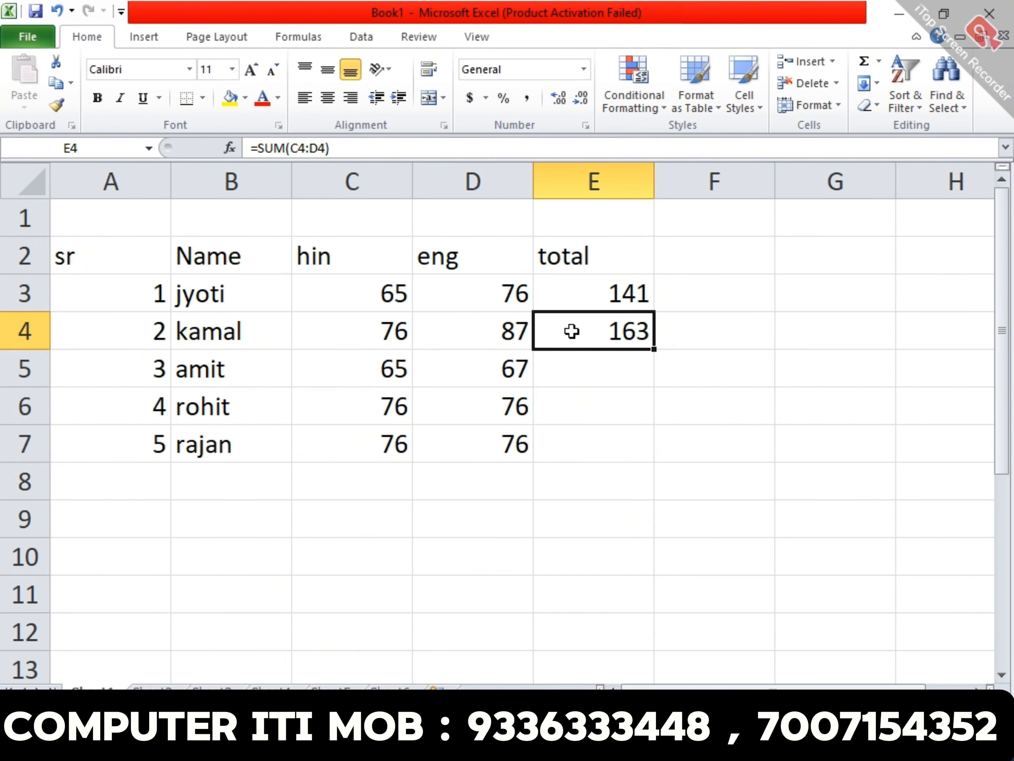
{"action": "left_click", "coordinate": [571, 303]}
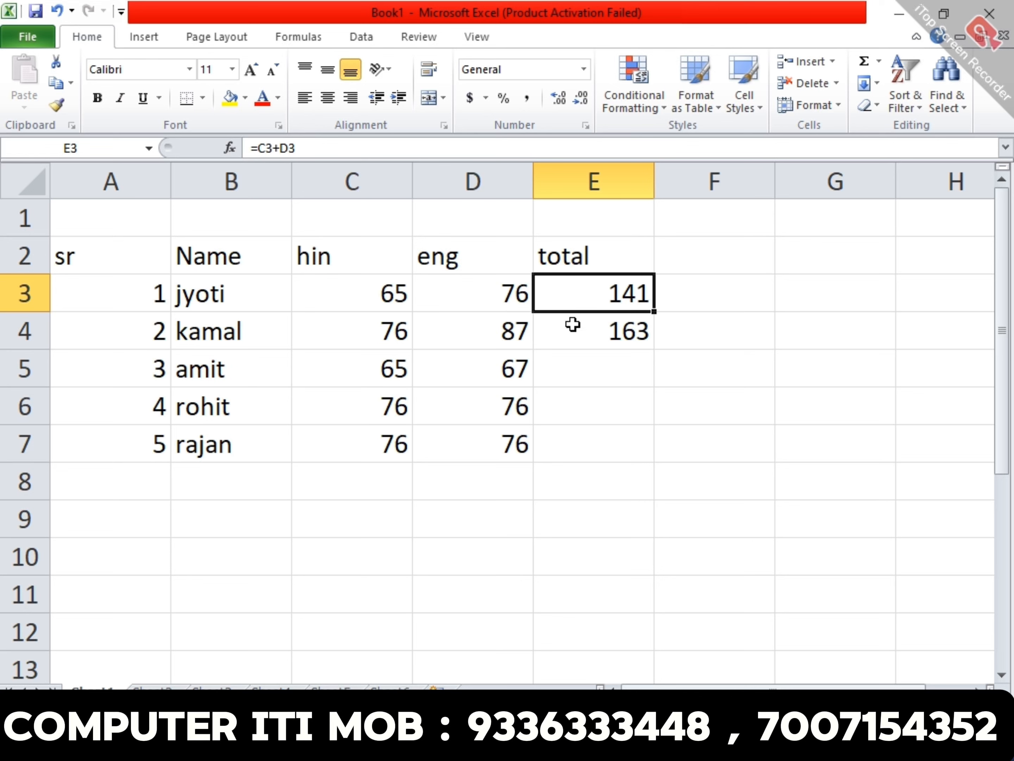
{"action": "left_click", "coordinate": [574, 345]}
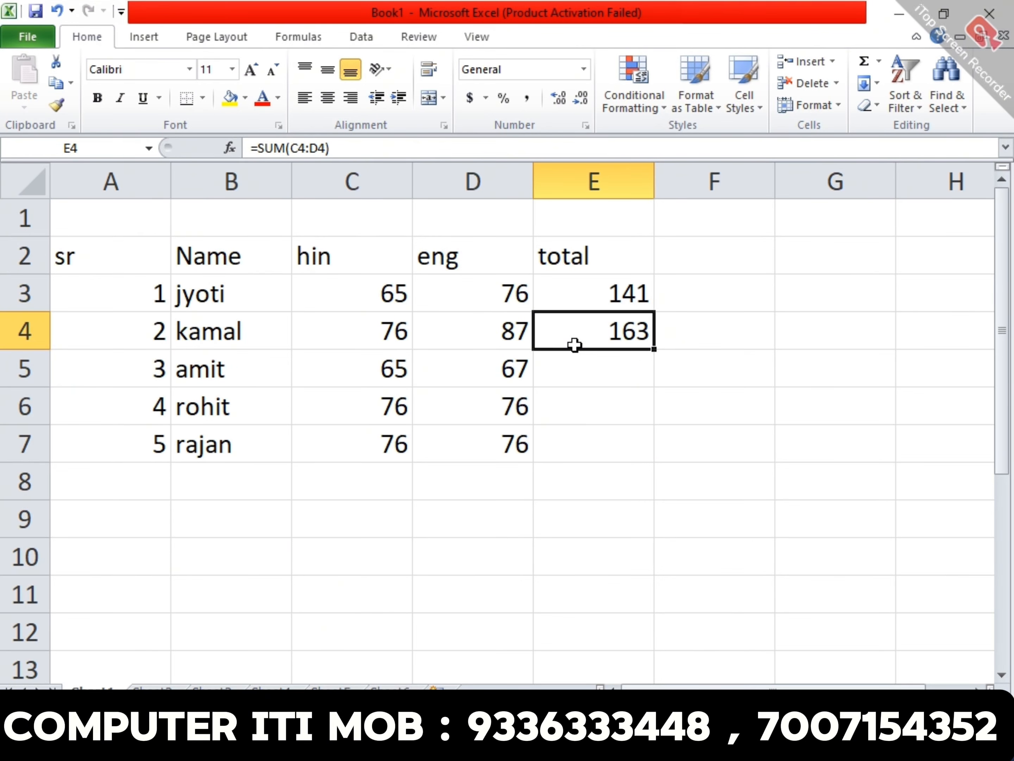
{"action": "left_click", "coordinate": [575, 300]}
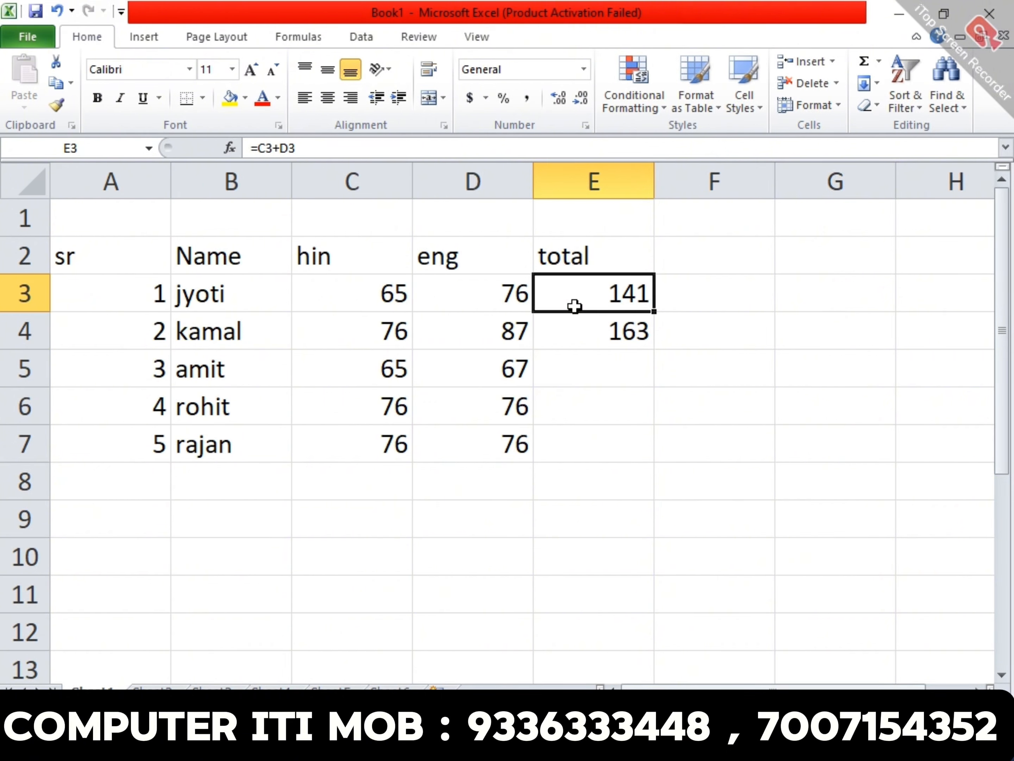
{"action": "left_click", "coordinate": [574, 337]}
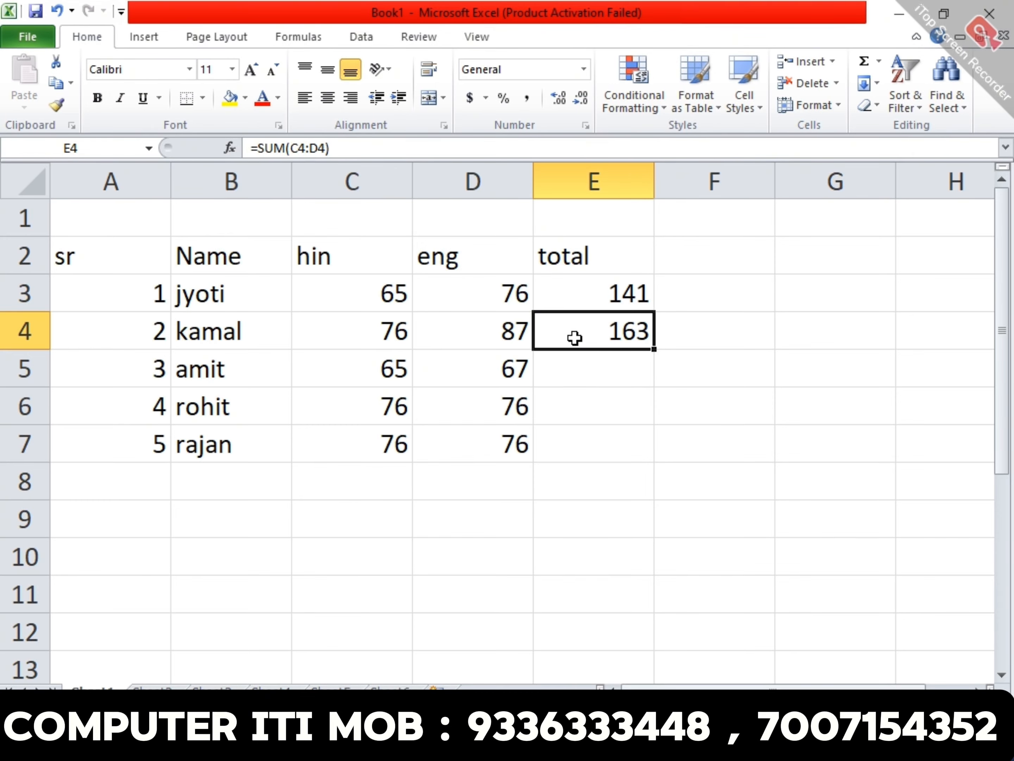
Switch to the Excel Notes PDF and look through its pages, ending at the definitions of cell entry types, formulas and functions.
{"action": "key", "text": "alt+Tab"}
{"action": "scroll", "coordinate": [531, 396], "scroll_direction": "down", "scroll_amount": 12}
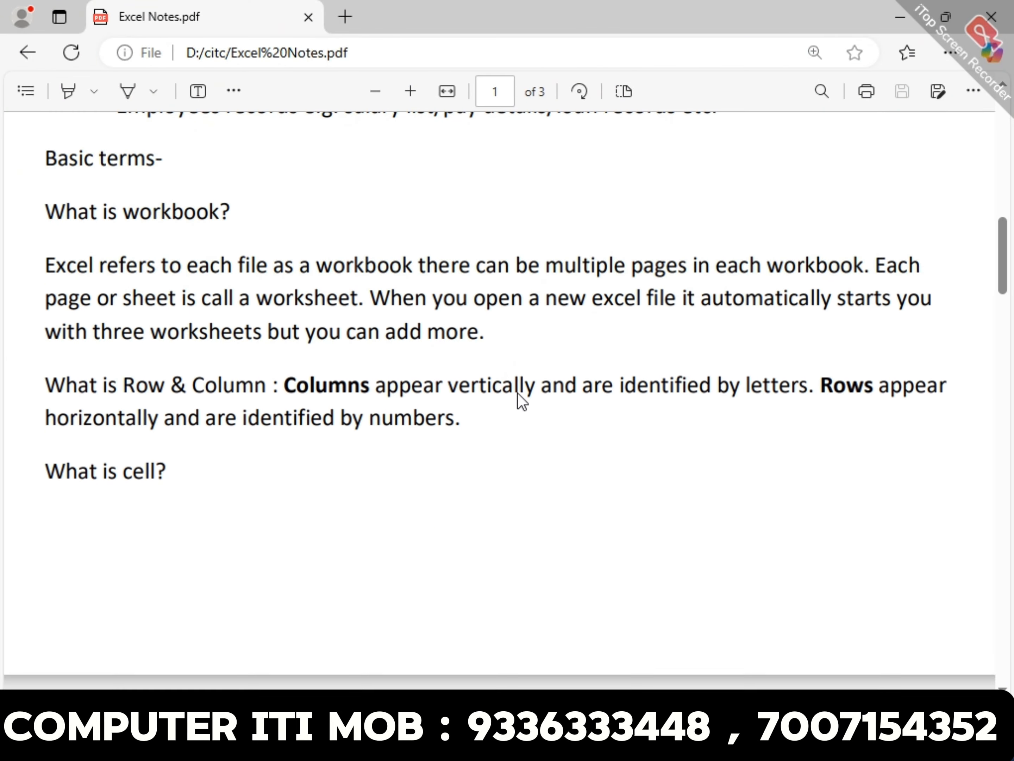
{"action": "scroll", "coordinate": [517, 392], "scroll_direction": "down", "scroll_amount": 6}
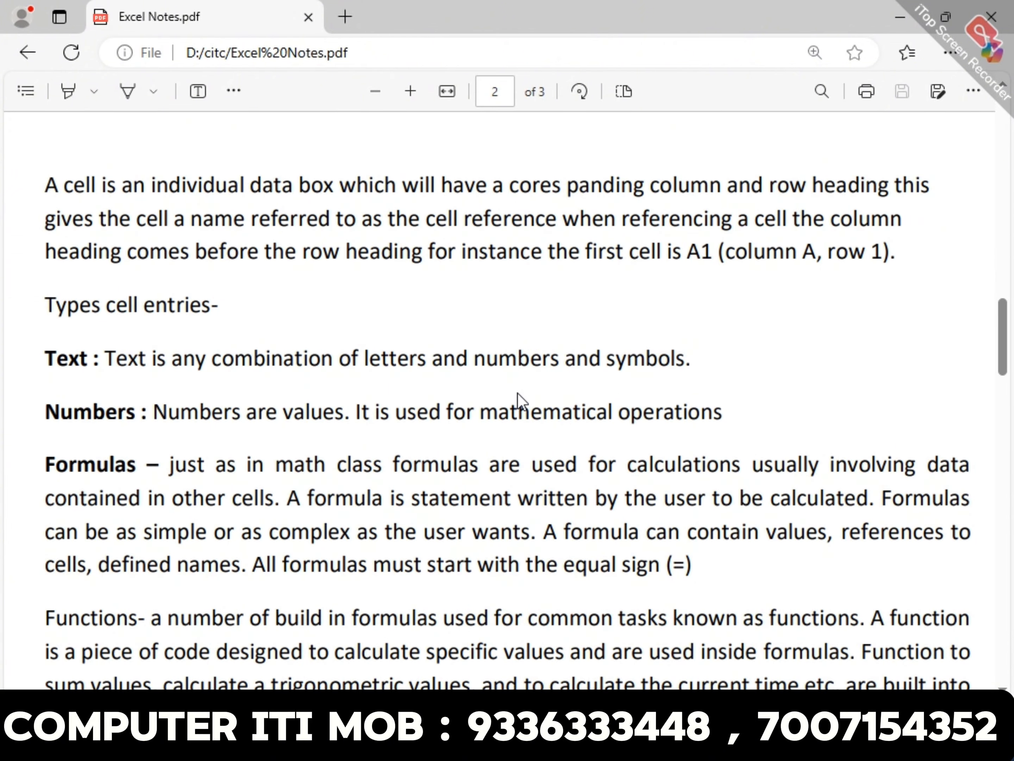
{"action": "key", "text": "alt+Tab"}
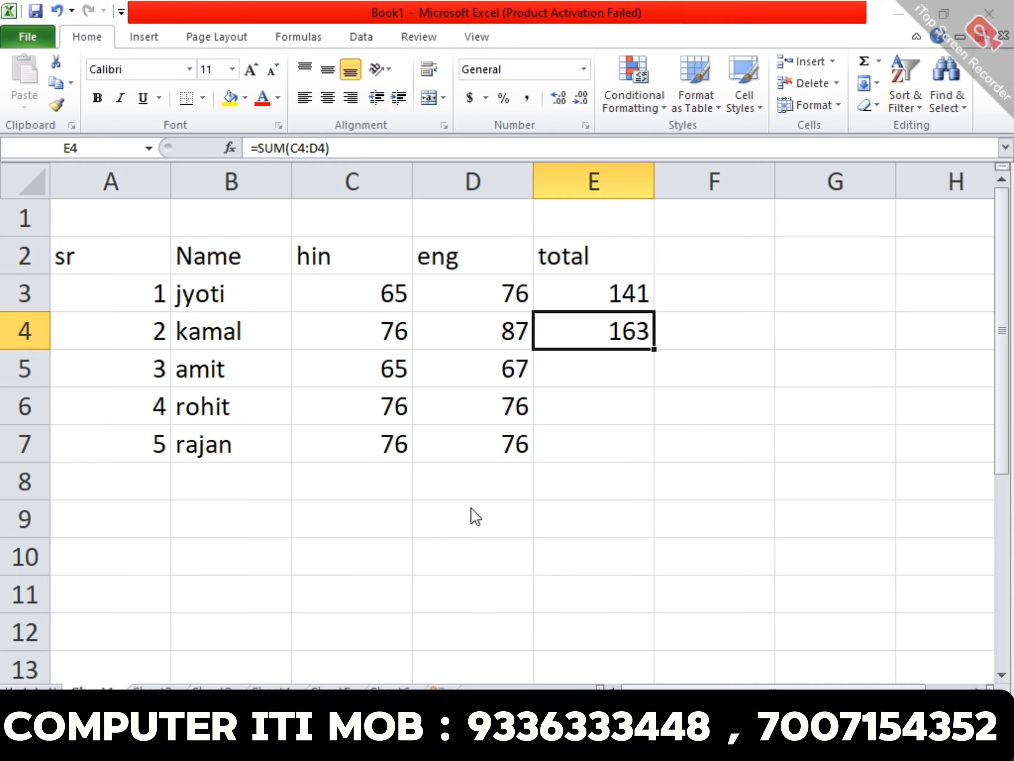
{"action": "key", "text": "alt+Tab"}
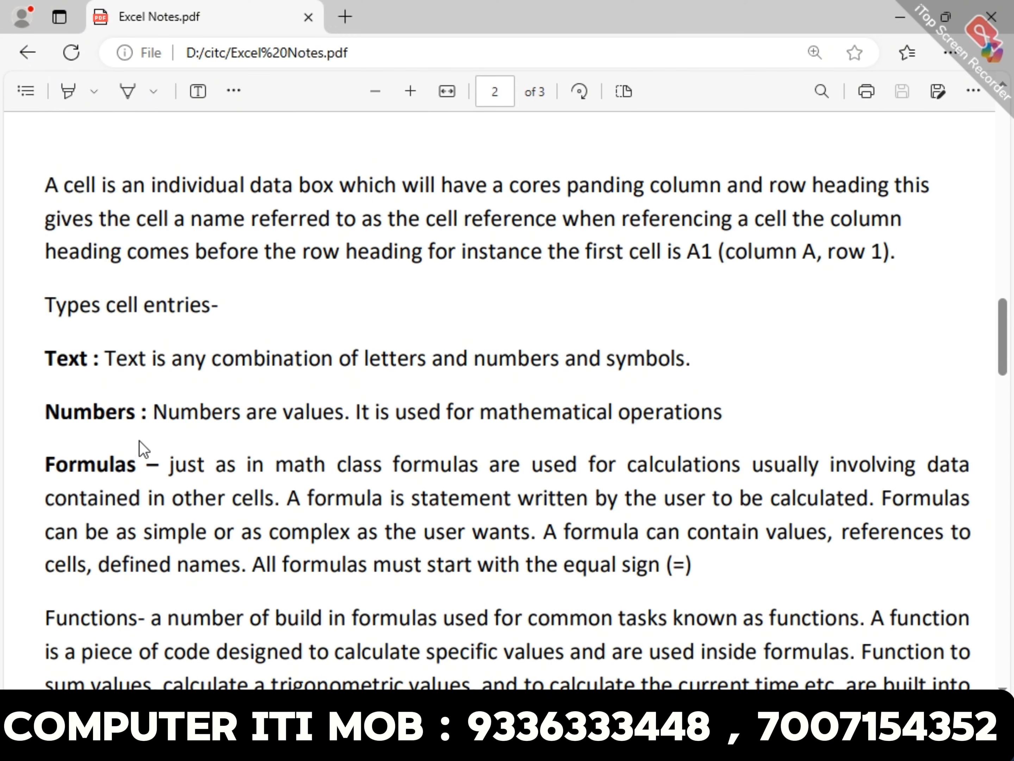
{"action": "scroll", "coordinate": [142, 456], "scroll_direction": "down", "scroll_amount": 5}
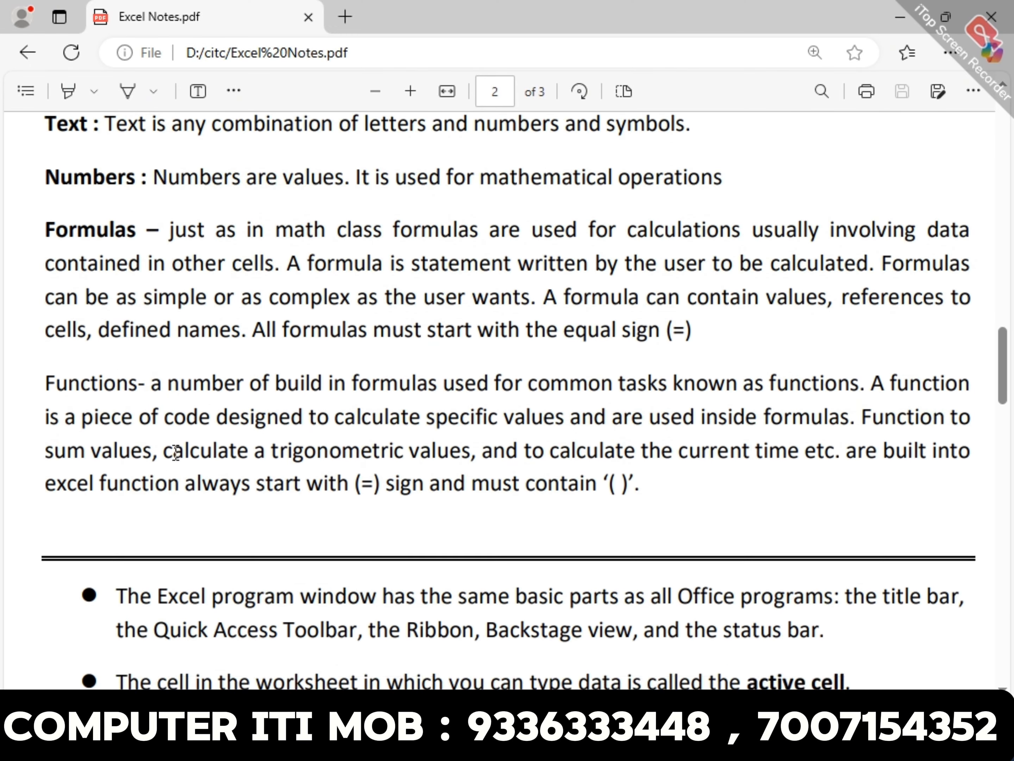
{"action": "scroll", "coordinate": [175, 452], "scroll_direction": "down", "scroll_amount": 12}
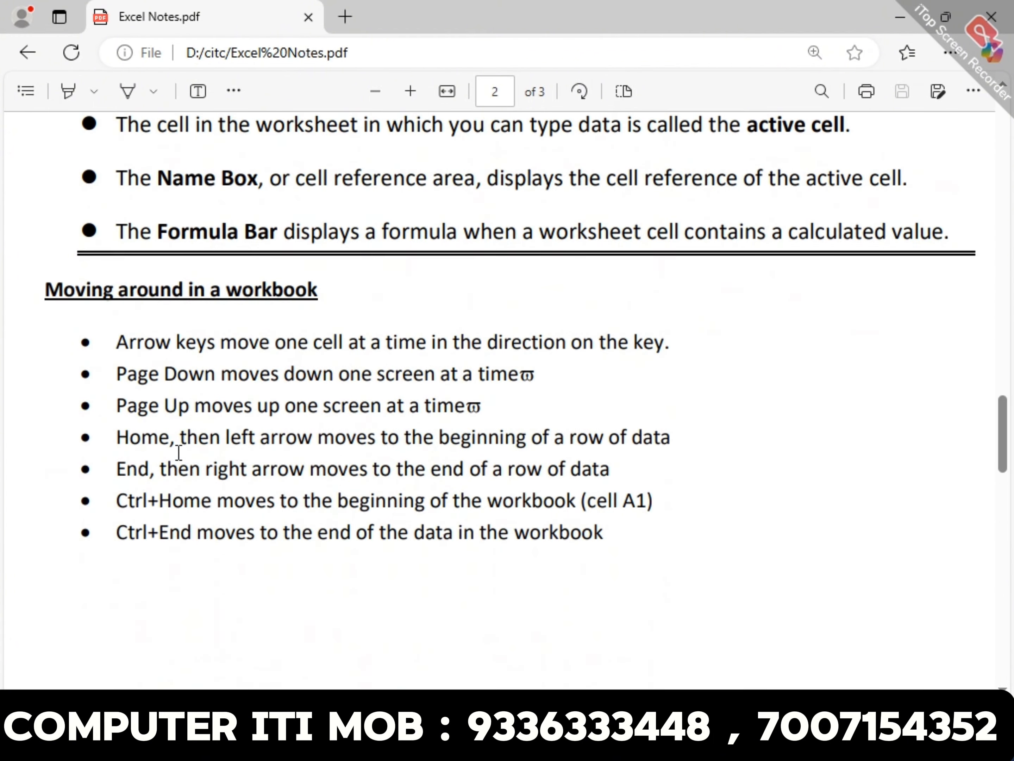
{"action": "scroll", "coordinate": [178, 453], "scroll_direction": "up", "scroll_amount": 2}
{"action": "scroll", "coordinate": [180, 451], "scroll_direction": "down", "scroll_amount": 16}
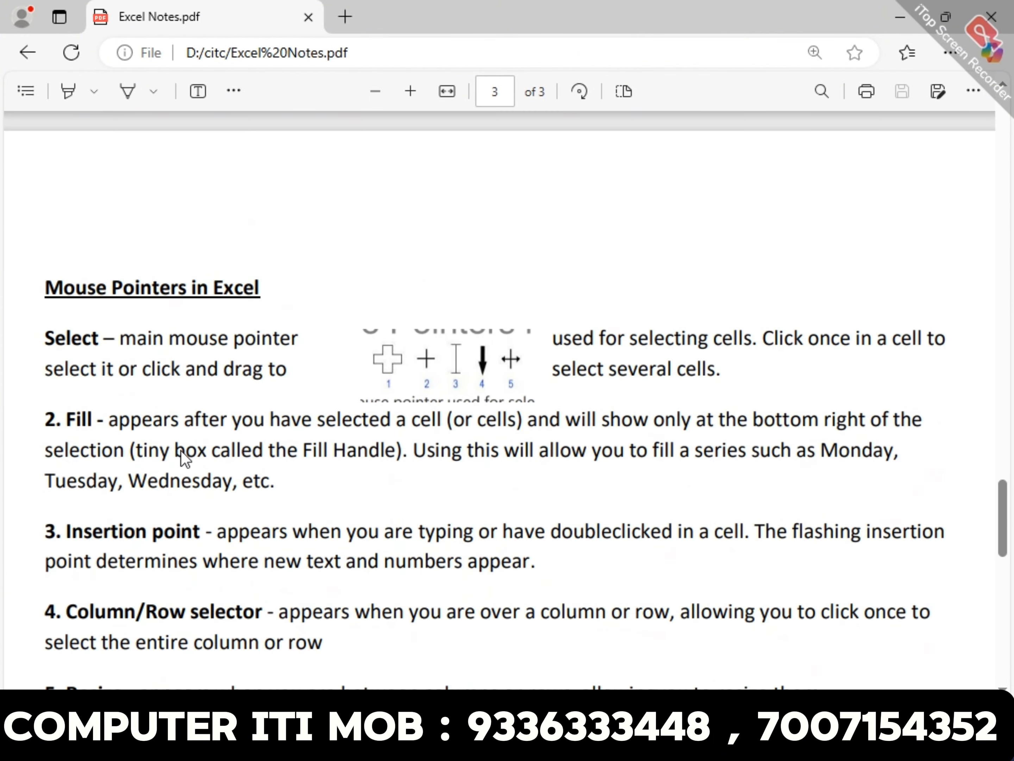
{"action": "scroll", "coordinate": [181, 450], "scroll_direction": "down", "scroll_amount": 10}
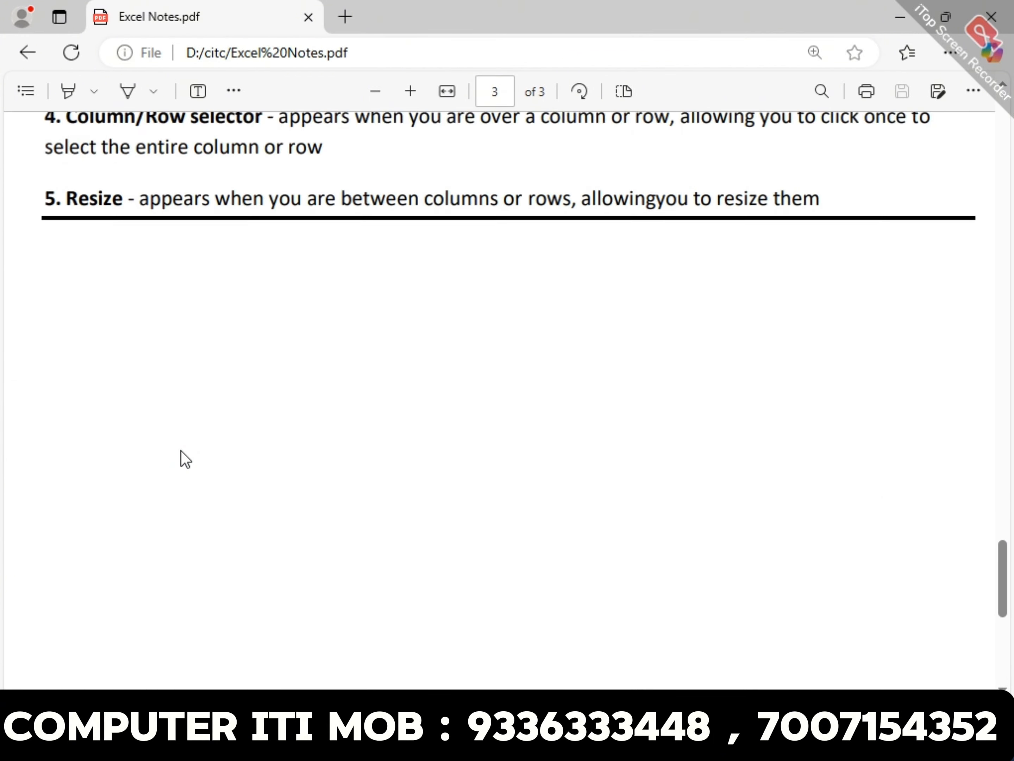
{"action": "scroll", "coordinate": [181, 450], "scroll_direction": "up", "scroll_amount": 20}
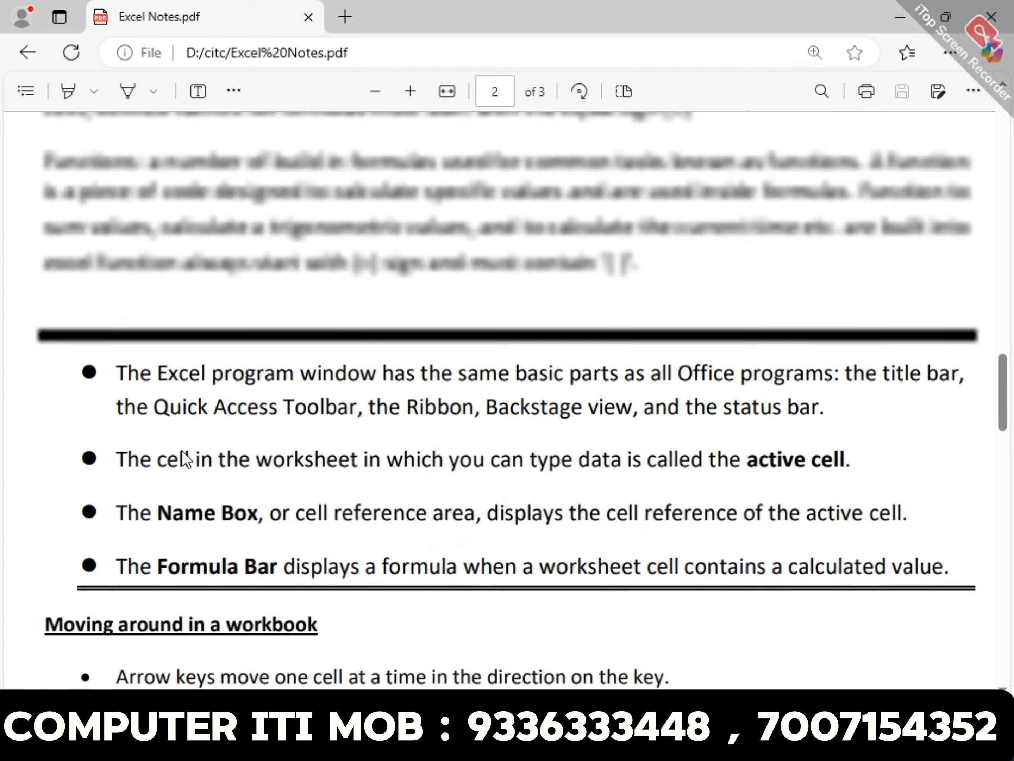
{"action": "scroll", "coordinate": [182, 450], "scroll_direction": "up", "scroll_amount": 8}
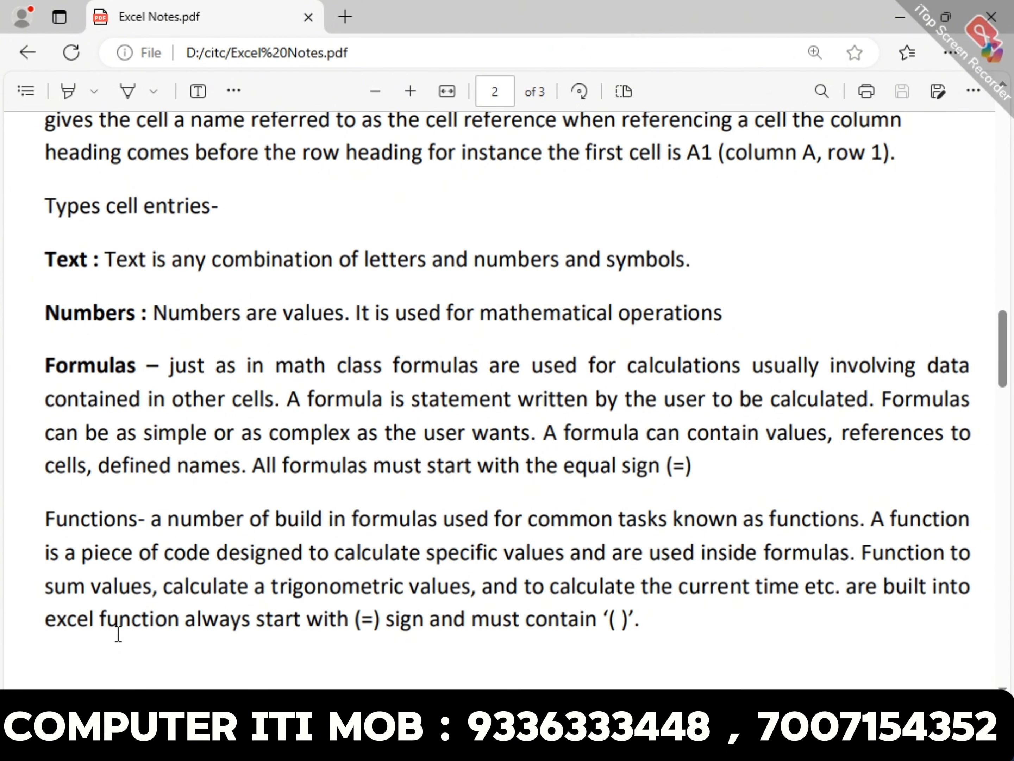
Switch to the Word topic list, add a slash after the Text entry under Type Of Cell Entries in Excel, and enlarge the view.
{"action": "key", "text": "alt+Tab"}
{"action": "key", "text": "alt+Tab"}
{"action": "key", "text": "alt+Tab"}
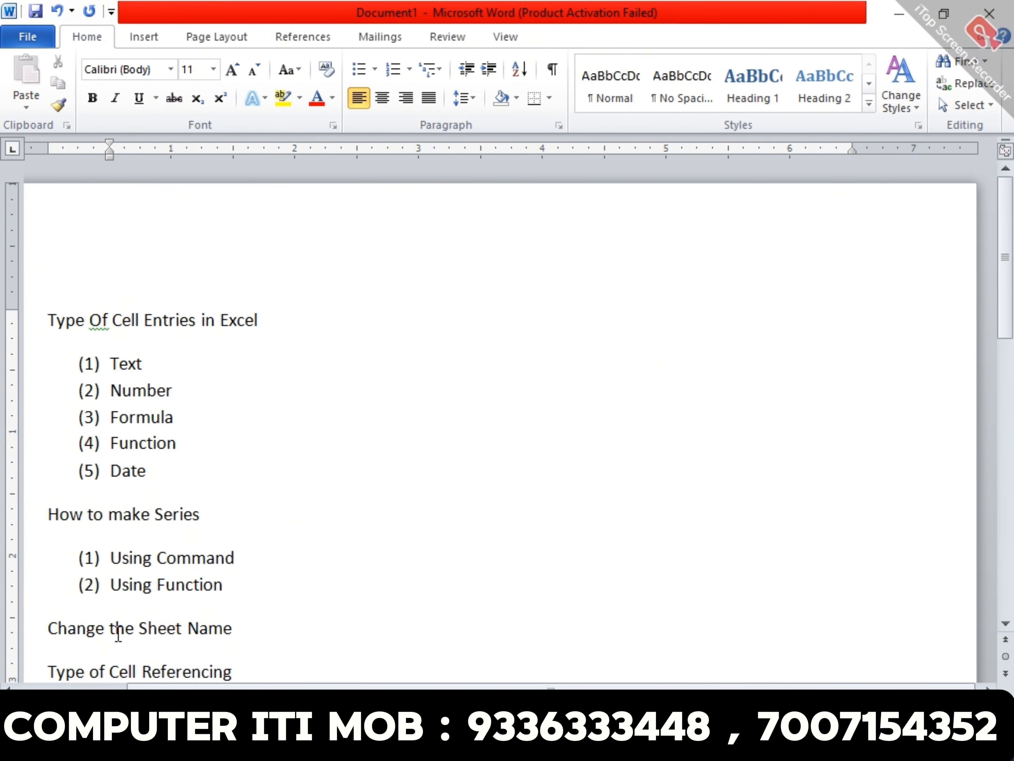
{"action": "left_click", "coordinate": [212, 366]}
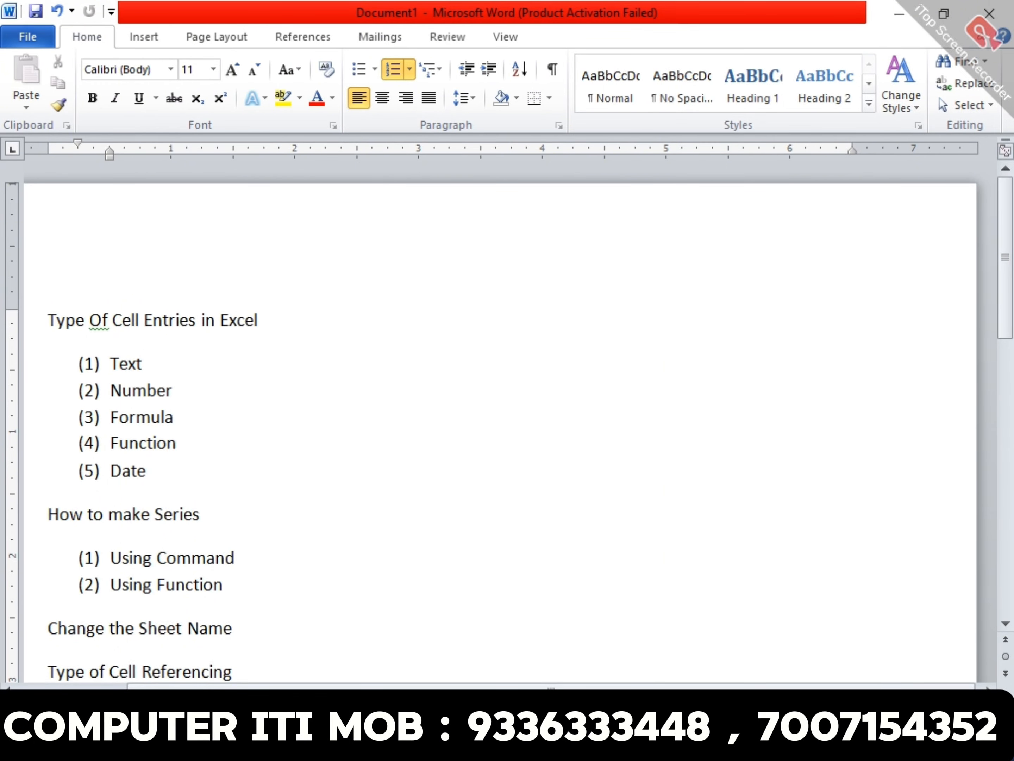
{"action": "type", "text": "/"}
{"action": "scroll", "coordinate": [810, 469], "scroll_direction": "up", "scroll_amount": 2, "text": "ctrl"}
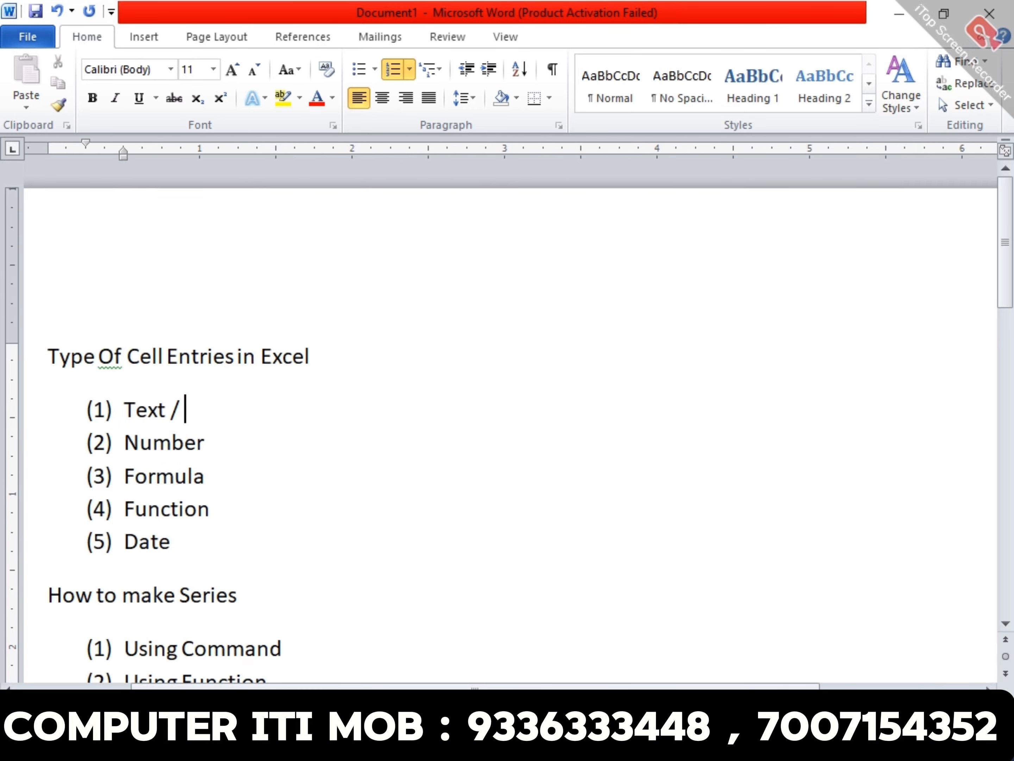
{"action": "scroll", "coordinate": [564, 598], "scroll_direction": "up", "scroll_amount": 3, "text": "ctrl"}
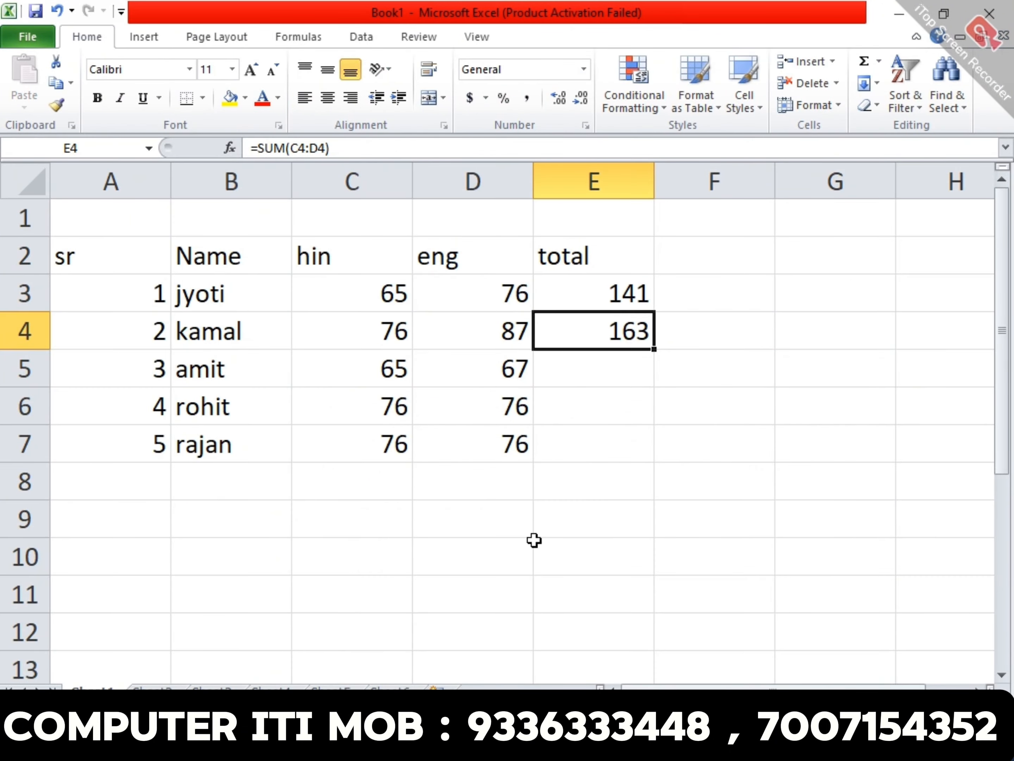
Switch back to the Excel Notes PDF to read the section on types of cell entries.
{"action": "key", "text": "alt+Tab"}
{"action": "key", "text": "alt+Tab"}
{"action": "key", "text": "alt+Tab"}
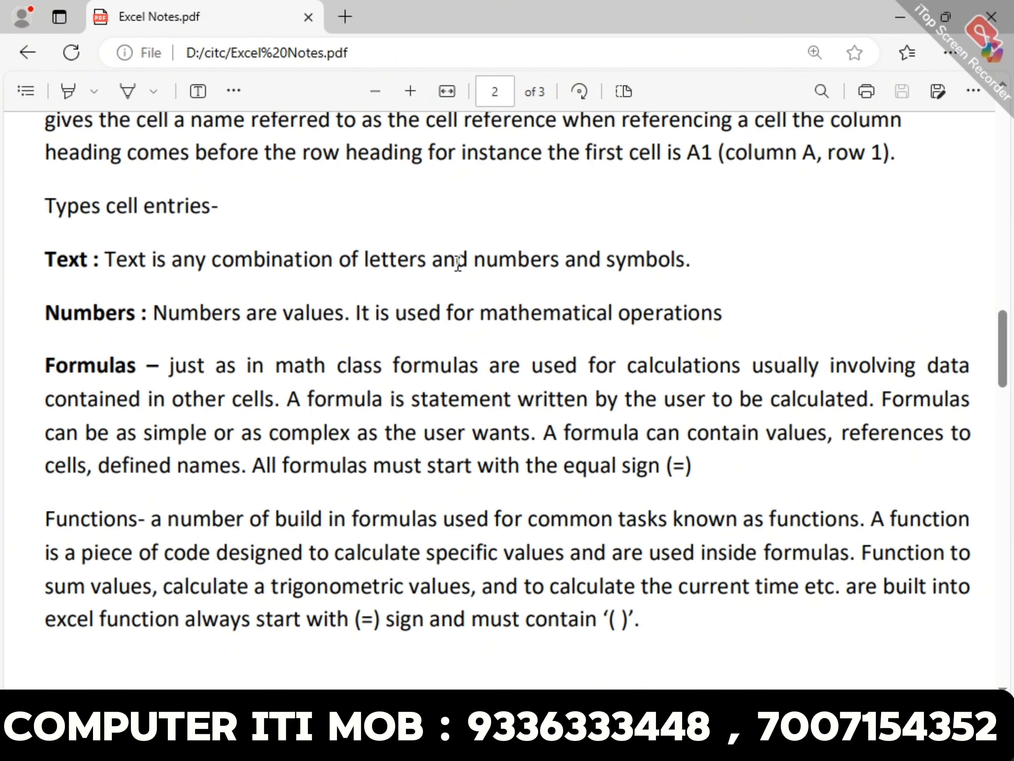
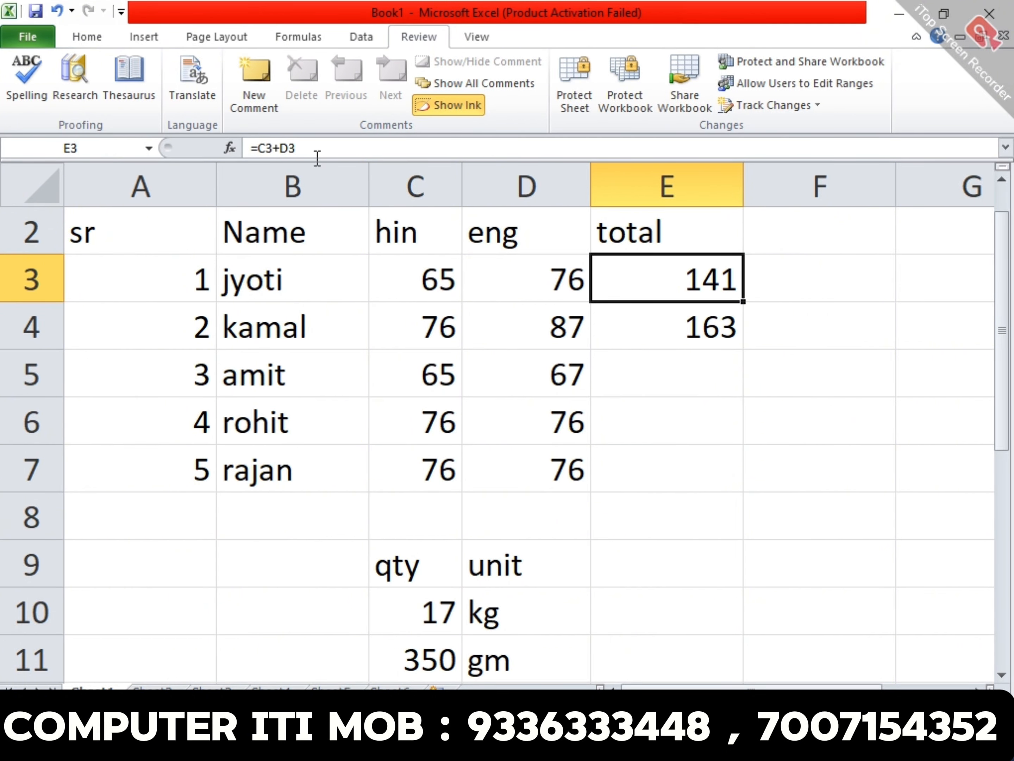
Examine the addition formula behind the total in E3 and the function behind the total in E4.
{"action": "left_click", "coordinate": [325, 149]}
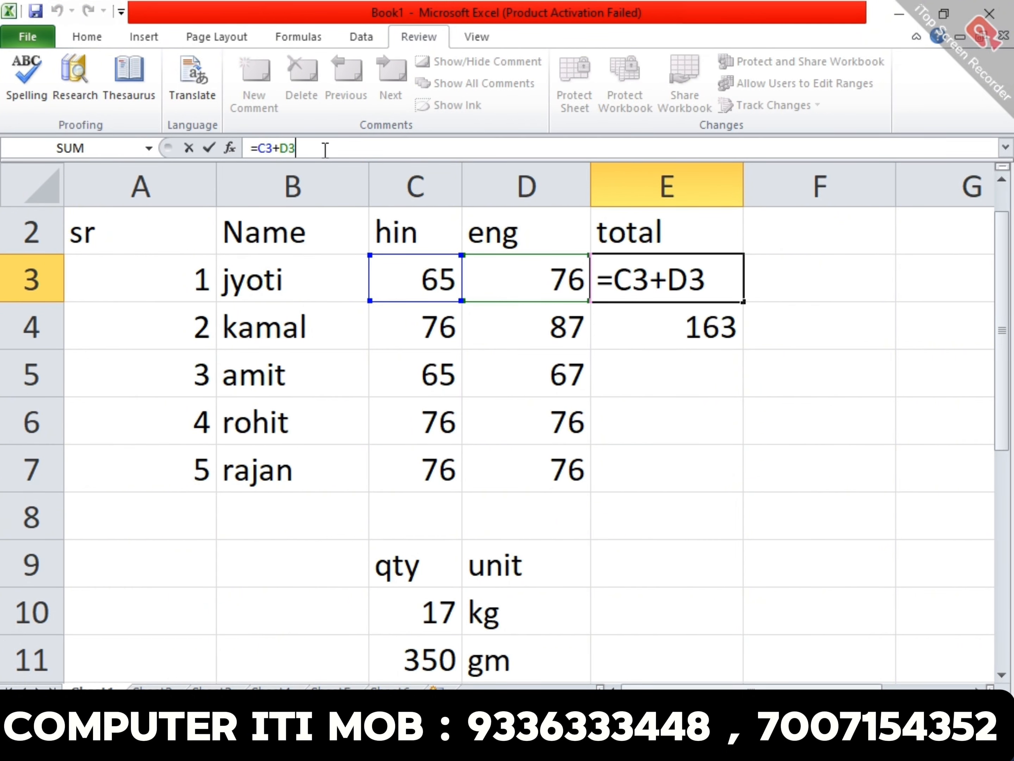
{"action": "left_click", "coordinate": [686, 370]}
{"action": "left_click", "coordinate": [671, 317]}
{"action": "left_click", "coordinate": [407, 152]}
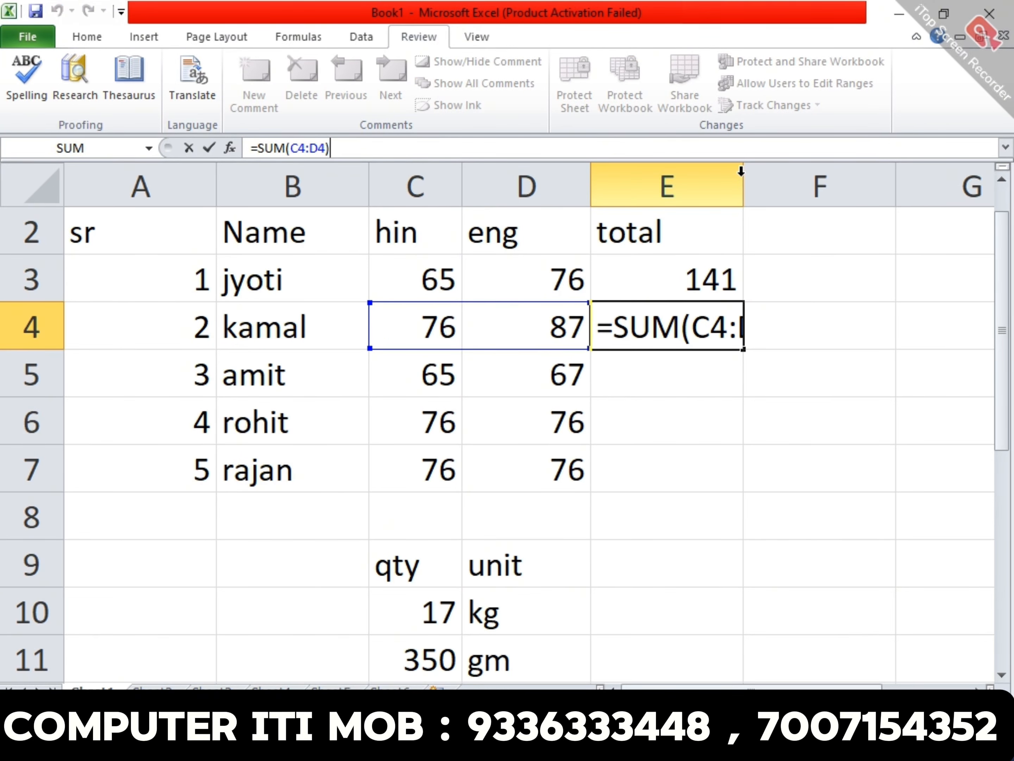
Widen column E to fit the whole function text, and inspect the SUM function inside cell E4.
{"action": "left_click_drag", "start_coordinate": [739, 176], "coordinate": [834, 172]}
{"action": "left_click", "coordinate": [751, 311]}
{"action": "key", "text": "Left"}
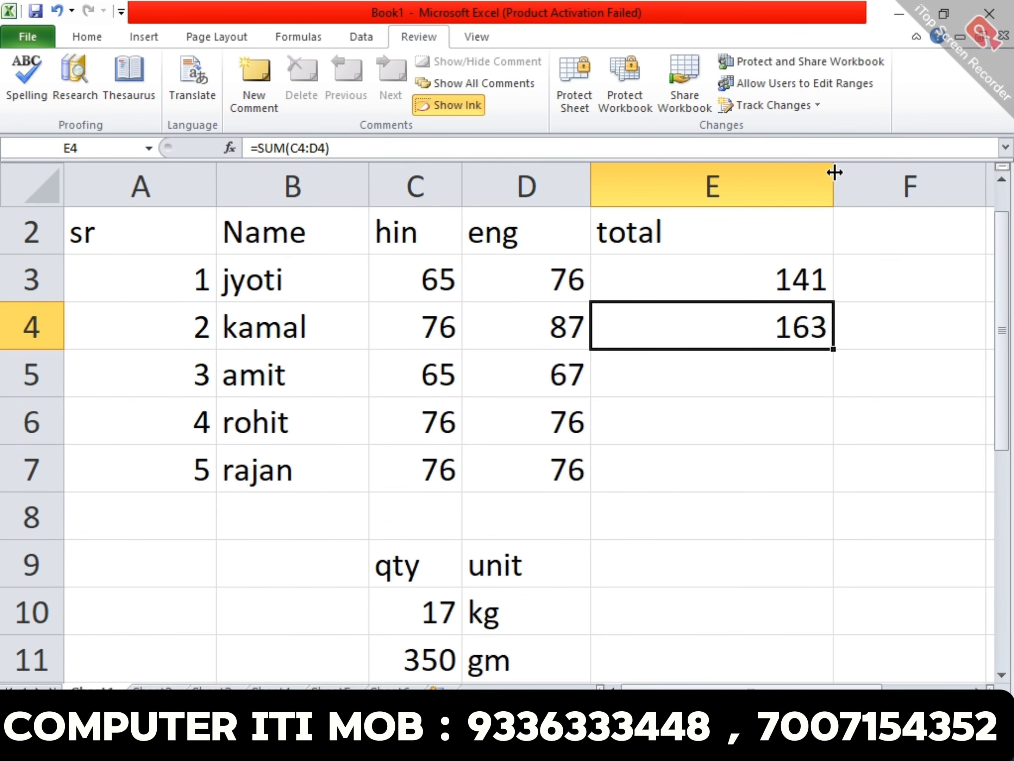
{"action": "double_click", "coordinate": [686, 336]}
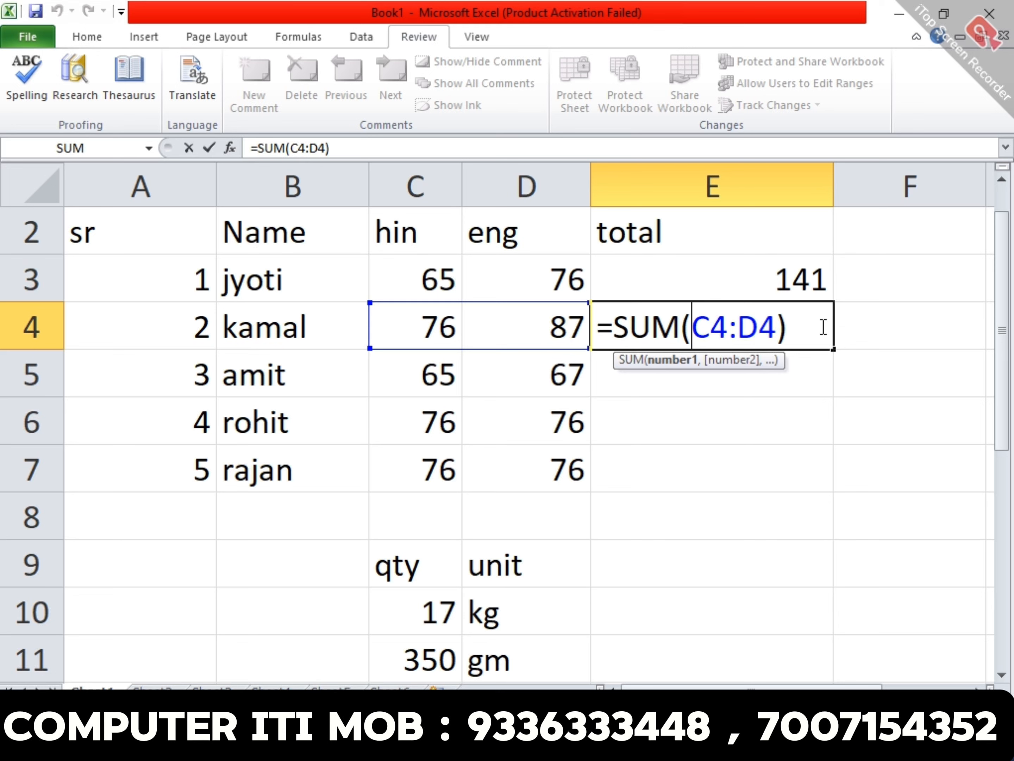
{"action": "left_click", "coordinate": [711, 501]}
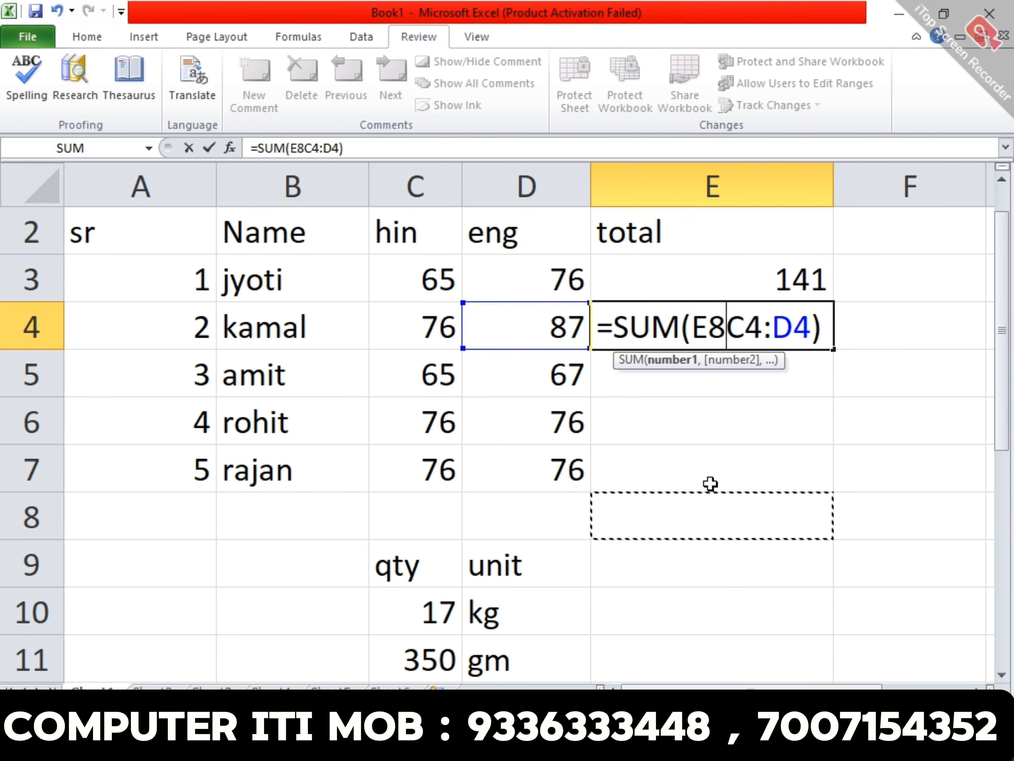
{"action": "key", "text": "Escape"}
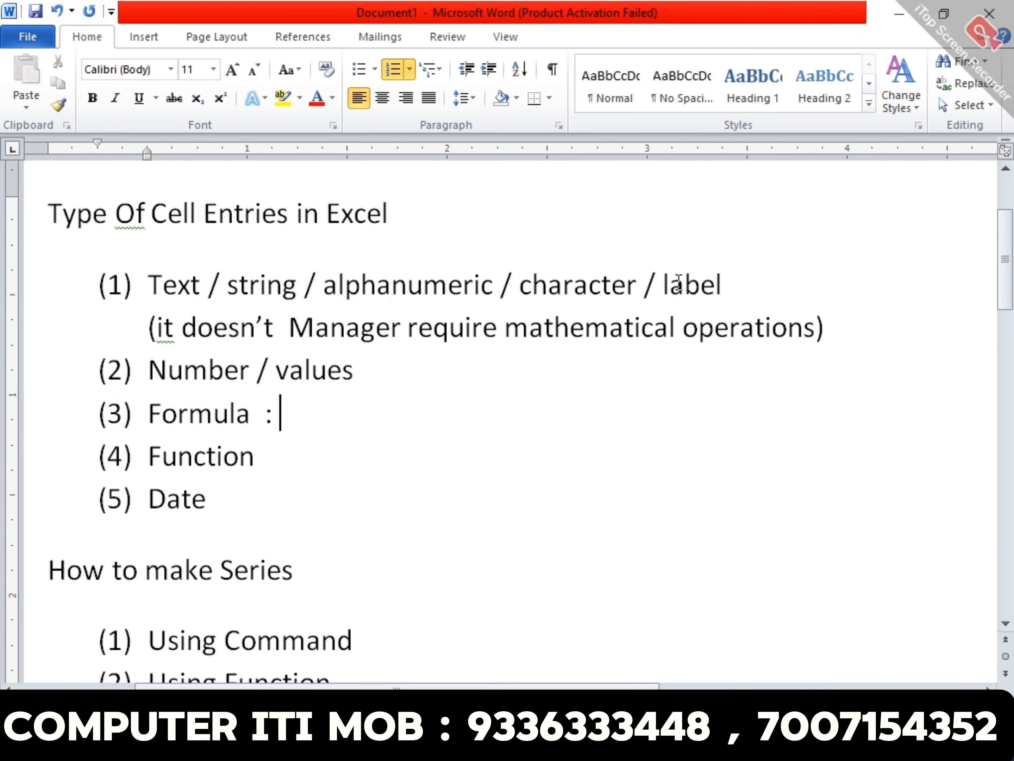
Review the functions definition in the Excel Notes PDF and the Date and How to make Series entries in the Word topic list.
{"action": "key", "text": "alt+Tab"}
{"action": "key", "text": "alt+Tab"}
{"action": "key", "text": "alt+Tab"}
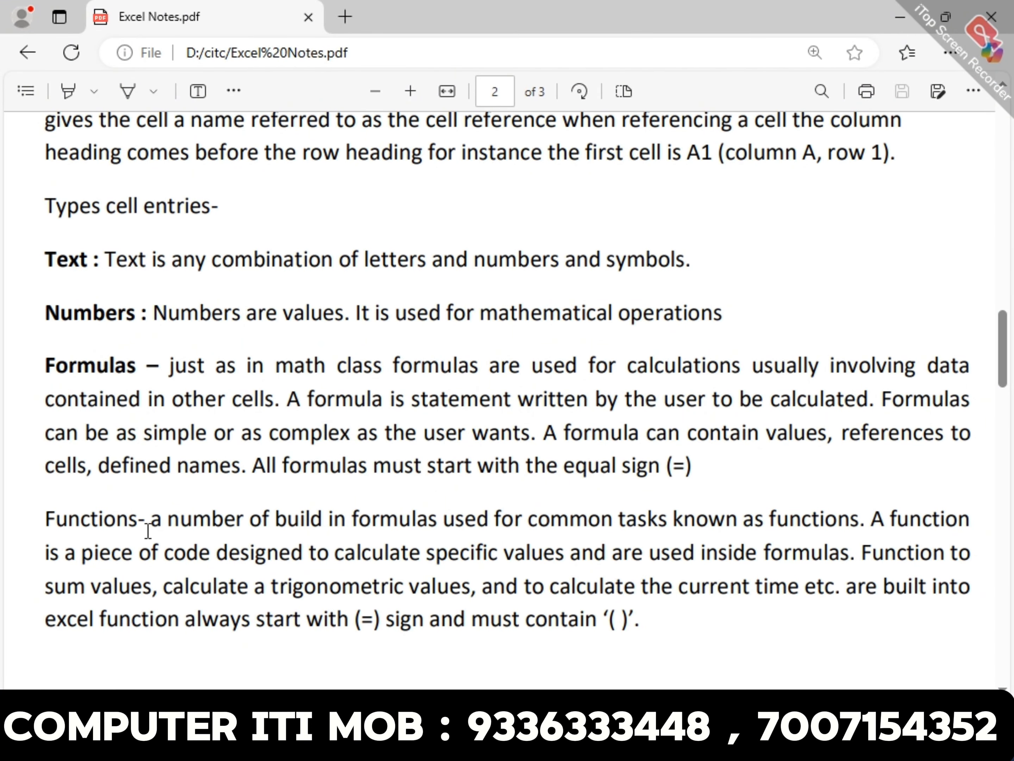
{"action": "key", "text": "alt+Tab"}
{"action": "left_click", "coordinate": [231, 494]}
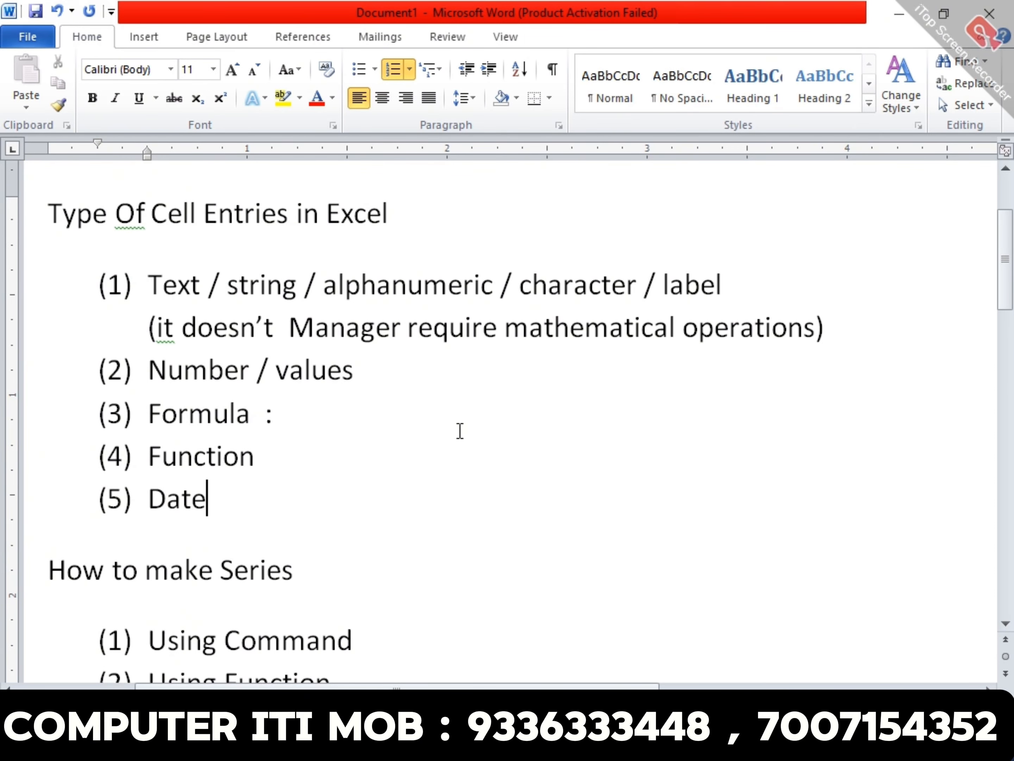
{"action": "scroll", "coordinate": [503, 545], "scroll_direction": "down", "scroll_amount": 2}
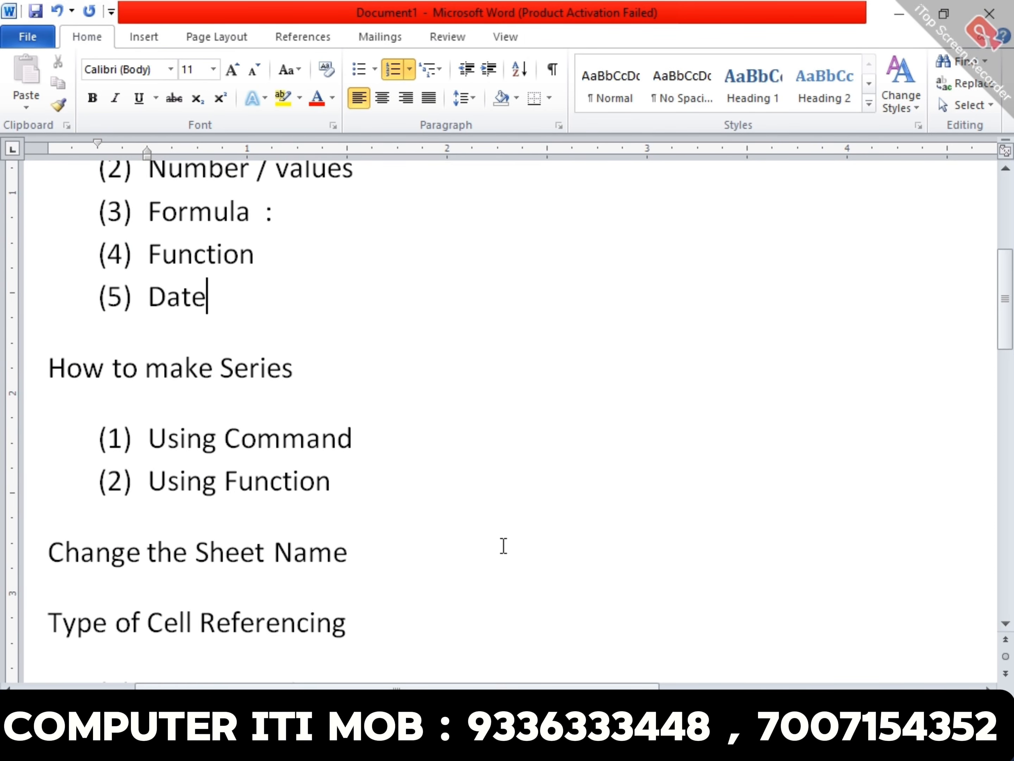
{"action": "left_click", "coordinate": [484, 441]}
Switch to the Excel workbook, open the empty second sheet and enlarge its view.
{"action": "mouse_move", "coordinate": [456, 712]}
{"action": "key", "text": "alt+Tab"}
{"action": "key", "text": "alt+Tab"}
{"action": "scroll", "coordinate": [594, 523], "scroll_direction": "down", "scroll_amount": 2}
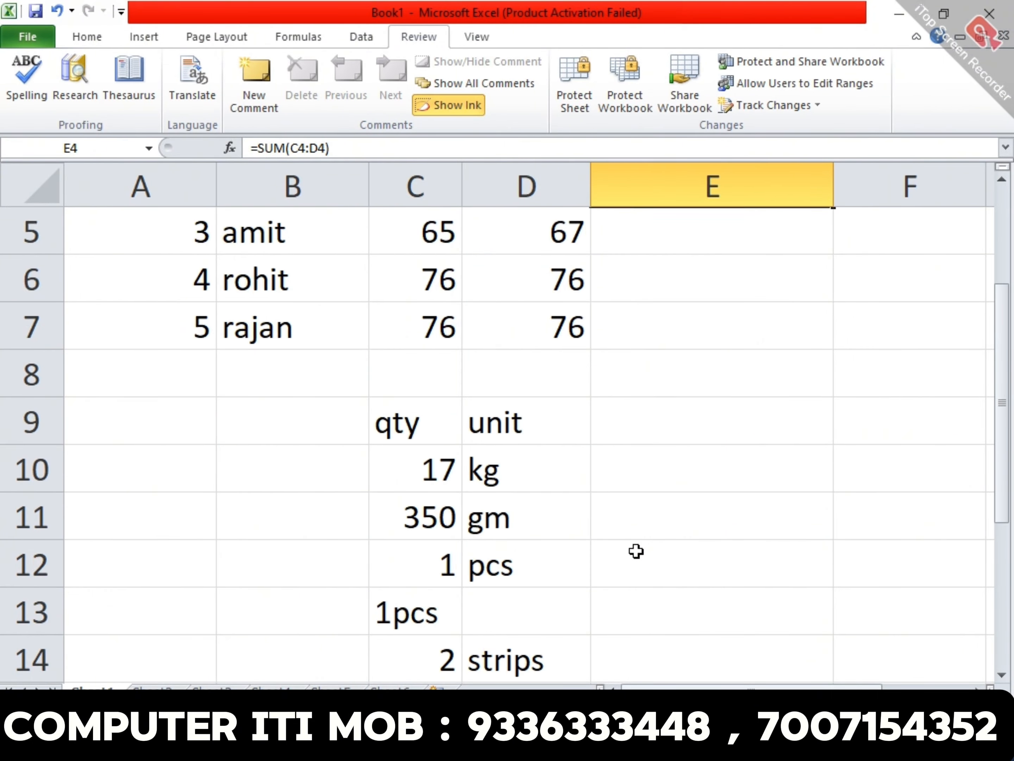
{"action": "left_click", "coordinate": [171, 677]}
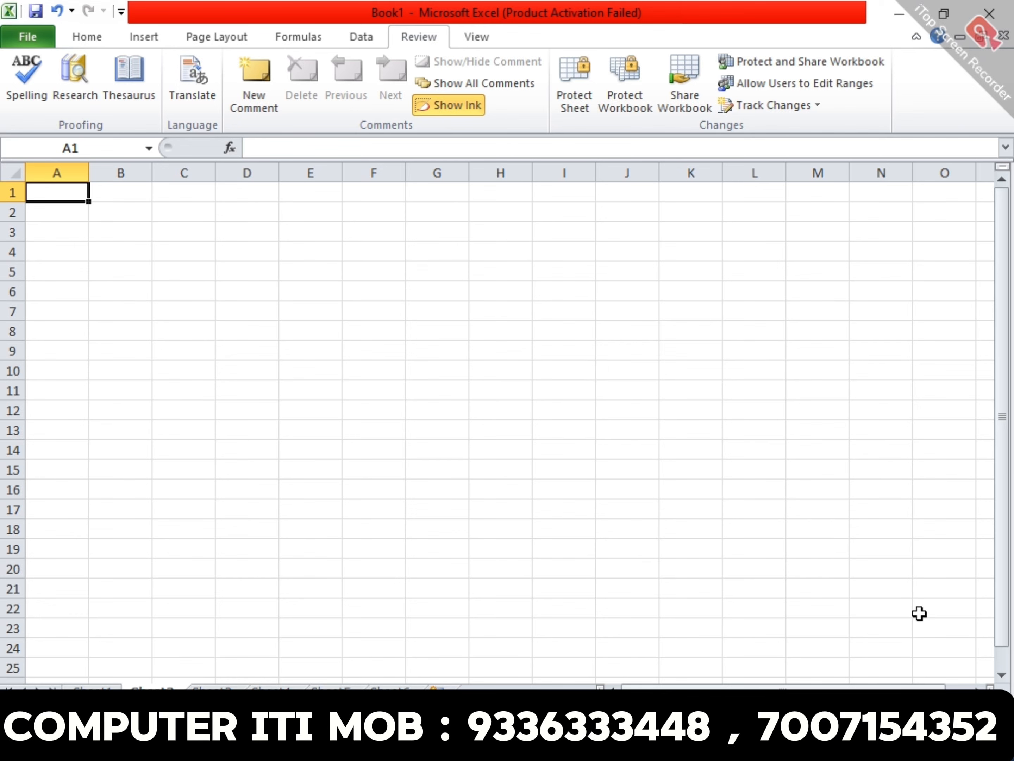
{"action": "left_click", "coordinate": [989, 710]}
{"action": "left_click", "coordinate": [988, 711]}
{"action": "left_click", "coordinate": [988, 710]}
{"action": "left_click", "coordinate": [988, 711]}
{"action": "left_click", "coordinate": [988, 710]}
{"action": "left_click", "coordinate": [988, 710]}
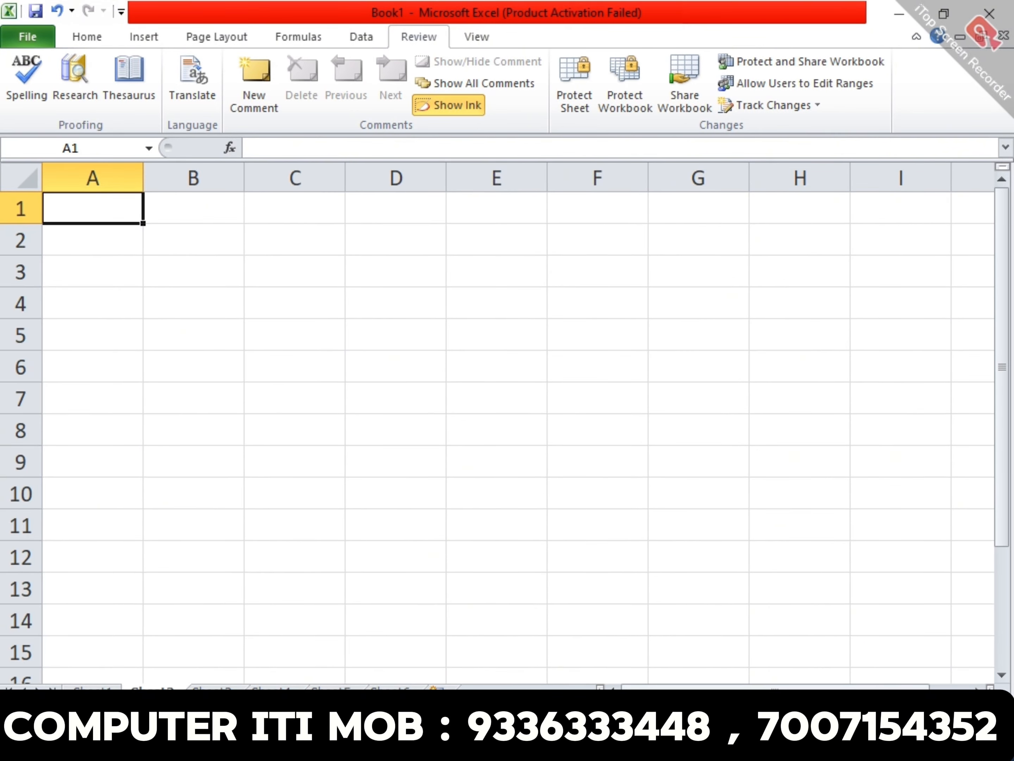
{"action": "left_click", "coordinate": [988, 710]}
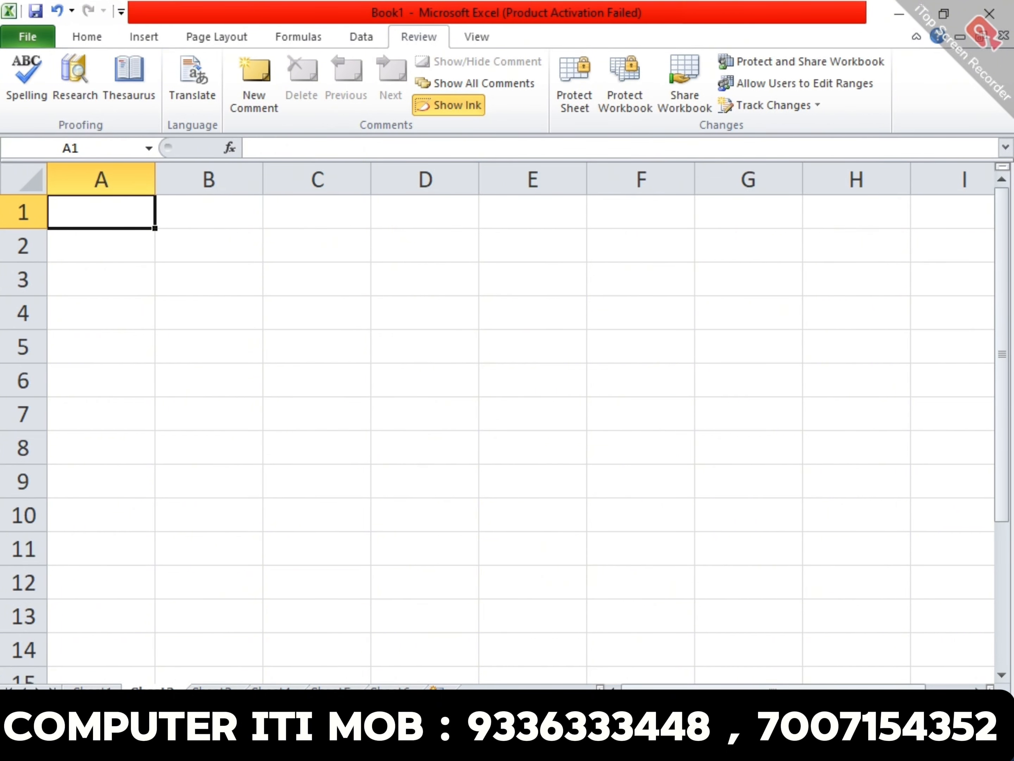
Enter the number series 1 to 8 in cells A1 to A8.
{"action": "type", "text": "1"}
{"action": "key", "text": "Return"}
{"action": "type", "text": "2"}
{"action": "key", "text": "Return"}
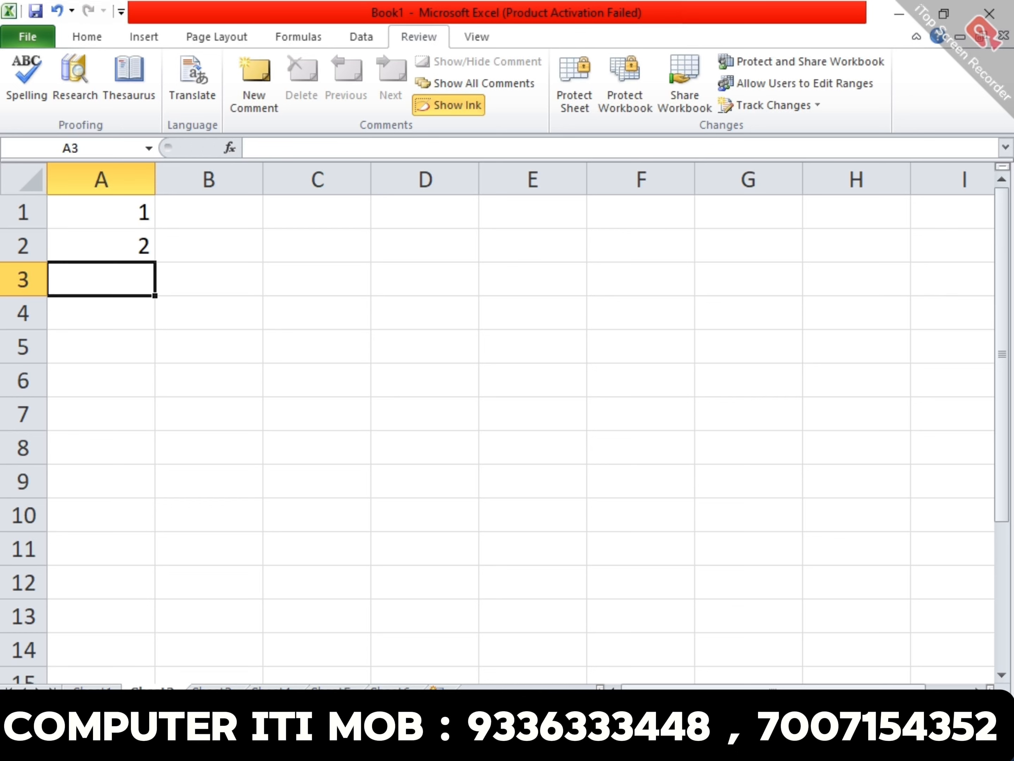
{"action": "type", "text": "3"}
{"action": "key", "text": "Return"}
{"action": "type", "text": "4 5"}
{"action": "key", "text": "Return"}
{"action": "type", "text": "6"}
{"action": "key", "text": "Return"}
{"action": "type", "text": "7"}
{"action": "key", "text": "Return"}
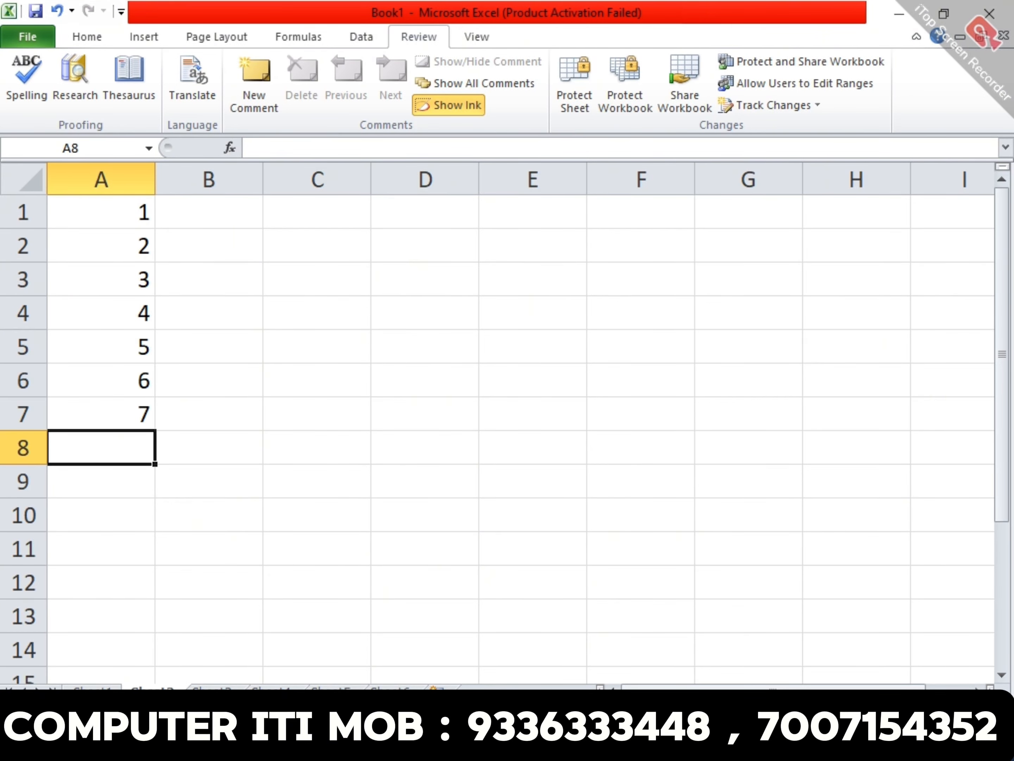
{"action": "type", "text": "8"}
{"action": "key", "text": "Return"}
Enter the dates 1-Dec, 2-Dec and 3-Dec in cells B1 to B3.
{"action": "key", "text": "Up"}
{"action": "key", "text": "Up"}
{"action": "key", "text": "Up"}
{"action": "key", "text": "Up"}
{"action": "key", "text": "Up"}
{"action": "key", "text": "Up"}
{"action": "key", "text": "Up"}
{"action": "key", "text": "Up"}
{"action": "key", "text": "Right"}
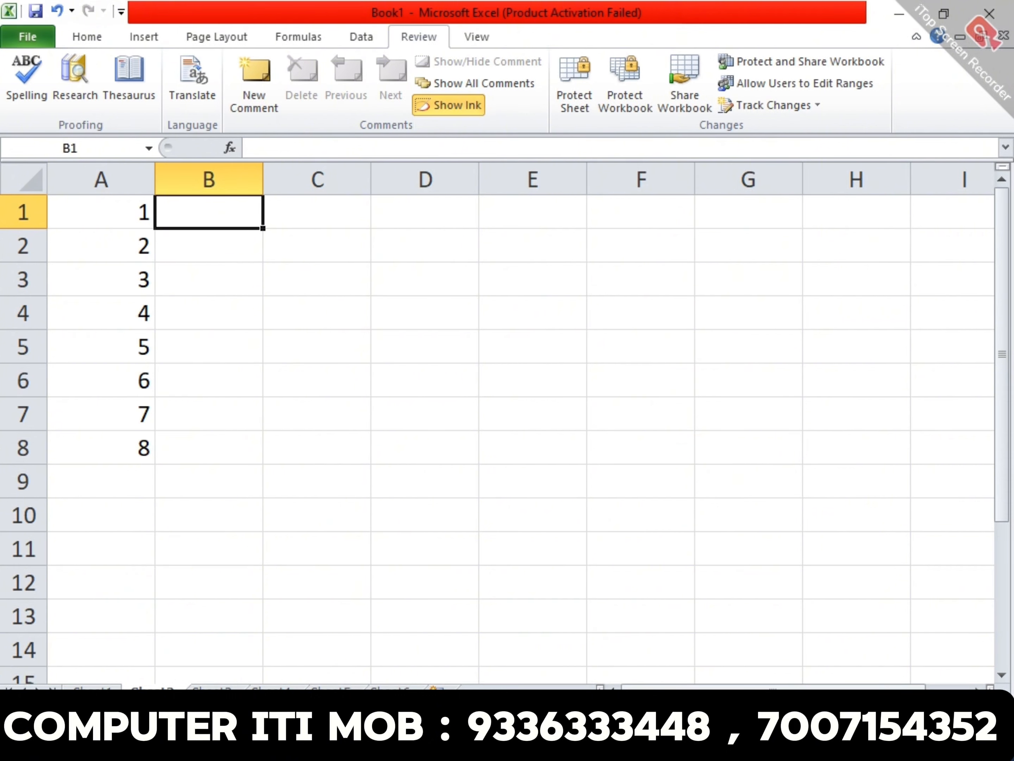
{"action": "type", "text": "1-dec-"}
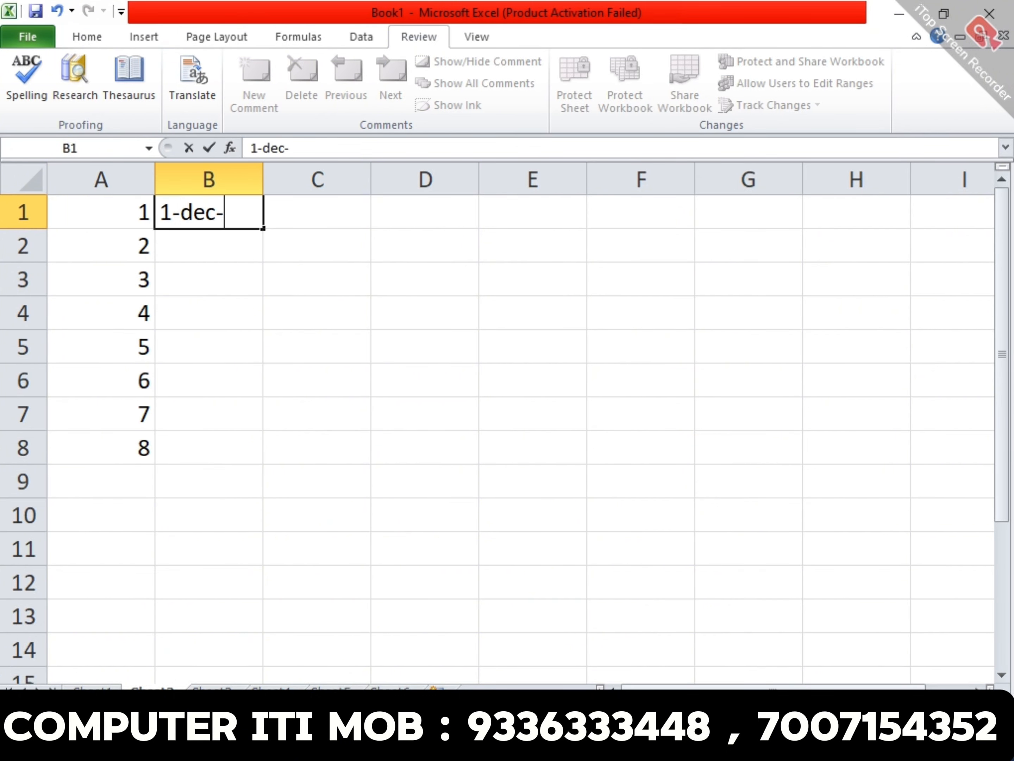
{"action": "key", "text": "Return"}
{"action": "type", "text": "2*"}
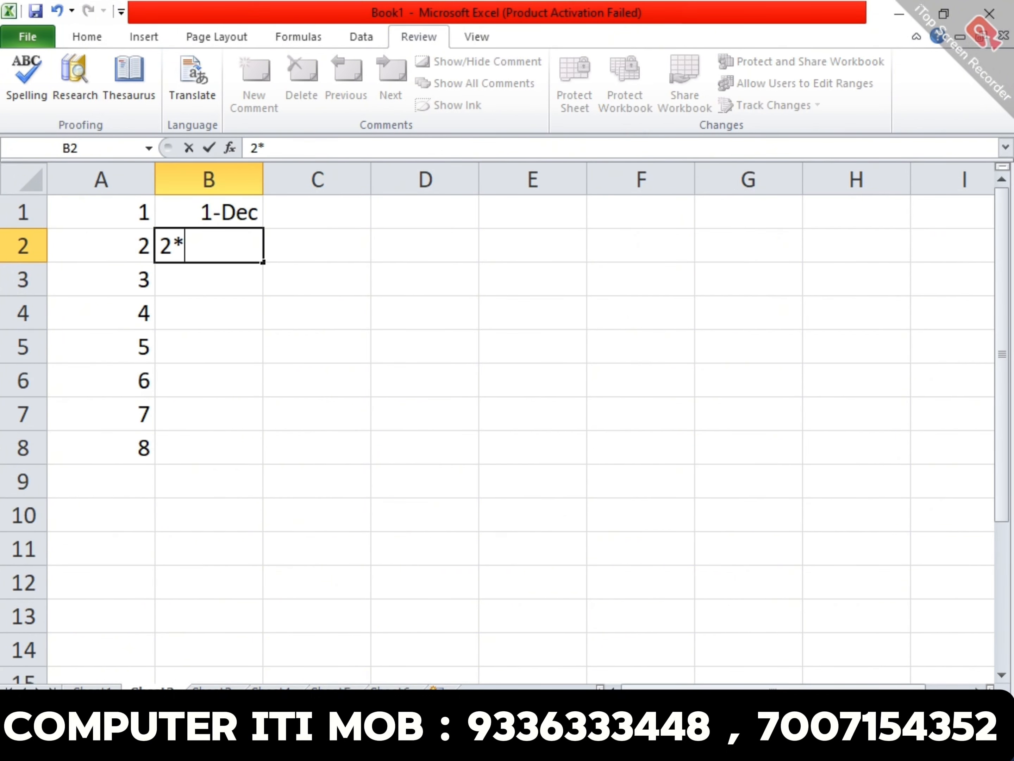
{"action": "key", "text": "BackSpace"}
{"action": "type", "text": "-dec"}
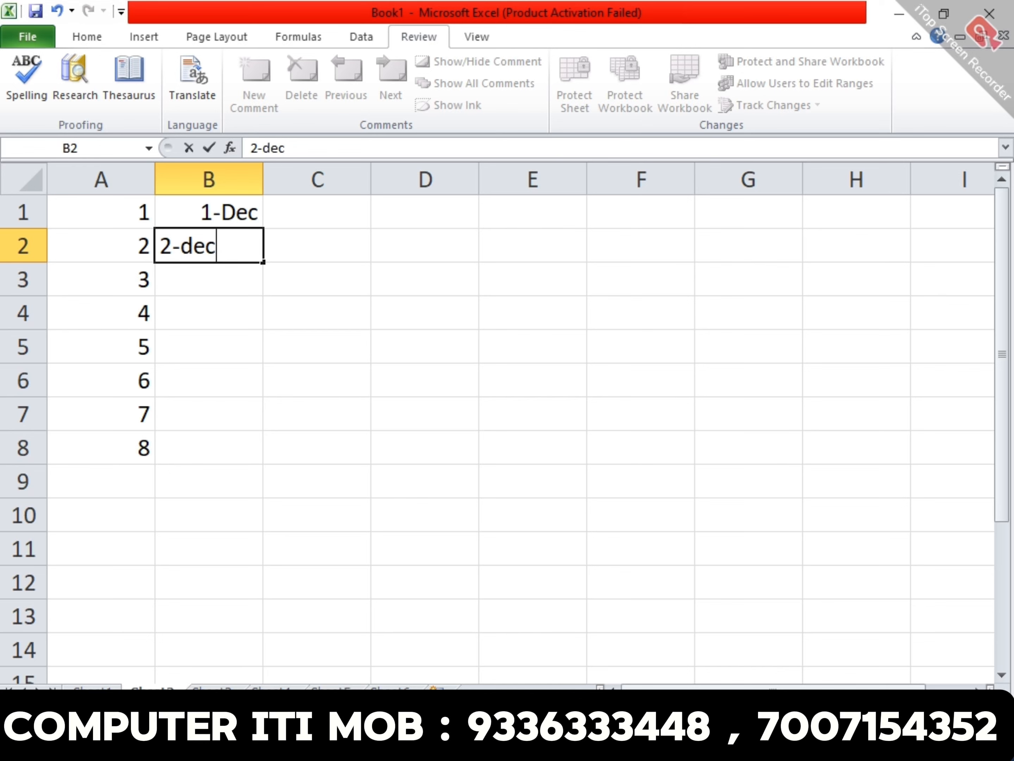
{"action": "key", "text": "Return"}
{"action": "type", "text": "30"}
{"action": "key", "text": "BackSpace"}
{"action": "type", "text": "-"}
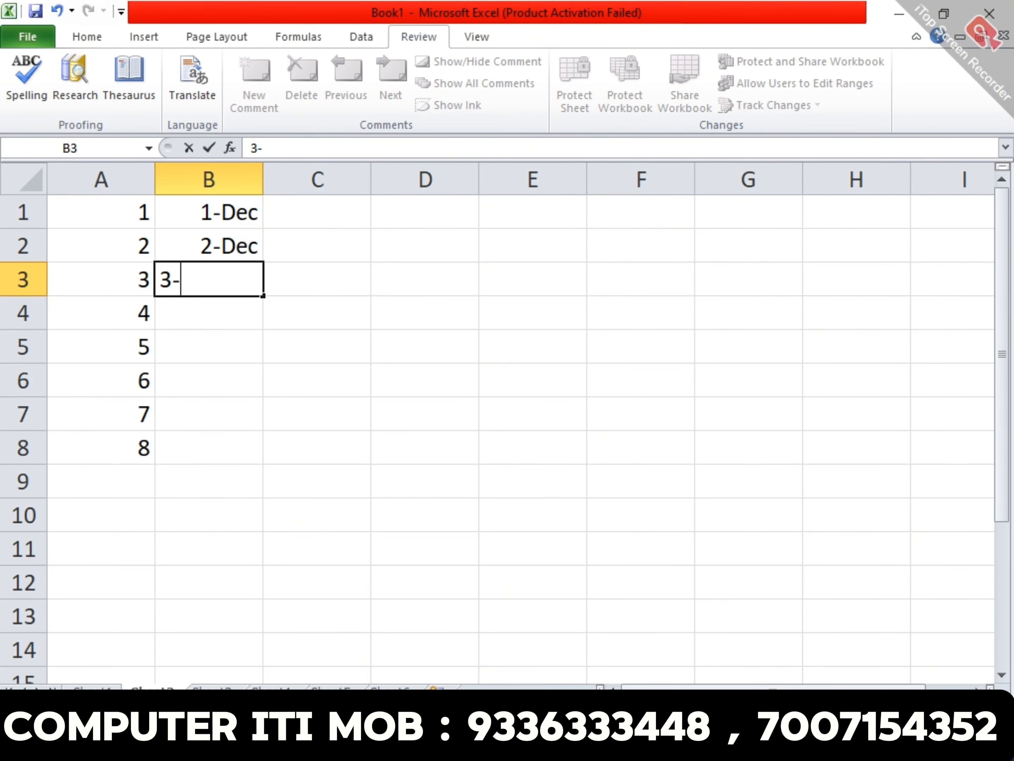
{"action": "type", "text": "dec"}
{"action": "key", "text": "Return"}
Enter the series 5, 10, 15, 20, 25 and 30 in cells C1 to C6.
{"action": "key", "text": "Up"}
{"action": "key", "text": "Up"}
{"action": "key", "text": "Up"}
{"action": "key", "text": "Right"}
{"action": "type", "text": "5"}
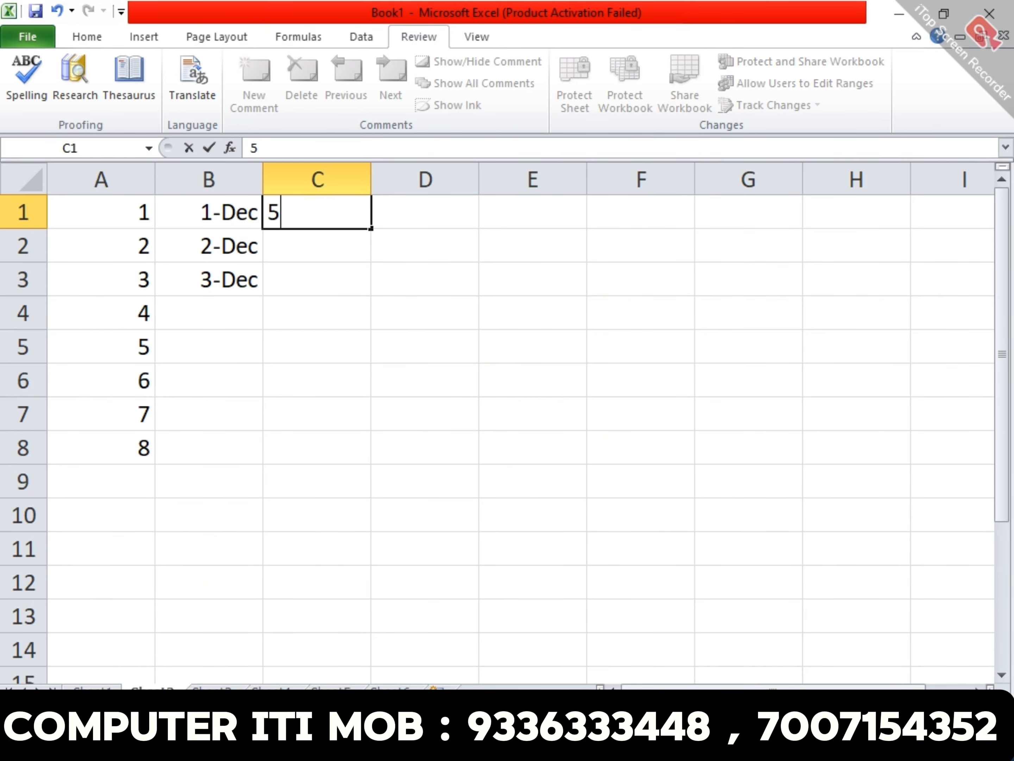
{"action": "key", "text": "Return"}
{"action": "type", "text": "10"}
{"action": "key", "text": "Return"}
{"action": "type", "text": "15"}
{"action": "key", "text": "Return"}
{"action": "type", "text": "20"}
{"action": "key", "text": "Return"}
{"action": "type", "text": "25"}
{"action": "key", "text": "Return"}
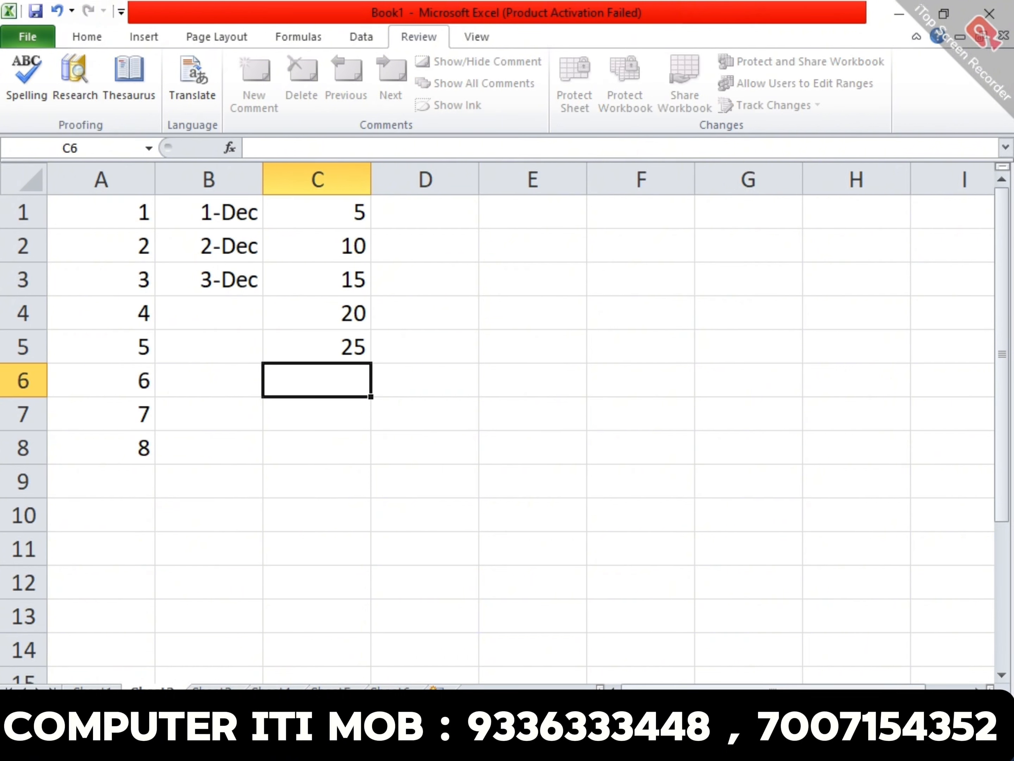
{"action": "type", "text": "20"}
{"action": "key", "text": "Return"}
Enter the month series jan, feb, march and apr in cells D1 to D4.
{"action": "key", "text": "Up"}
{"action": "key", "text": "Up"}
{"action": "key", "text": "Up"}
{"action": "key", "text": "Up"}
{"action": "key", "text": "Up"}
{"action": "key", "text": "Up"}
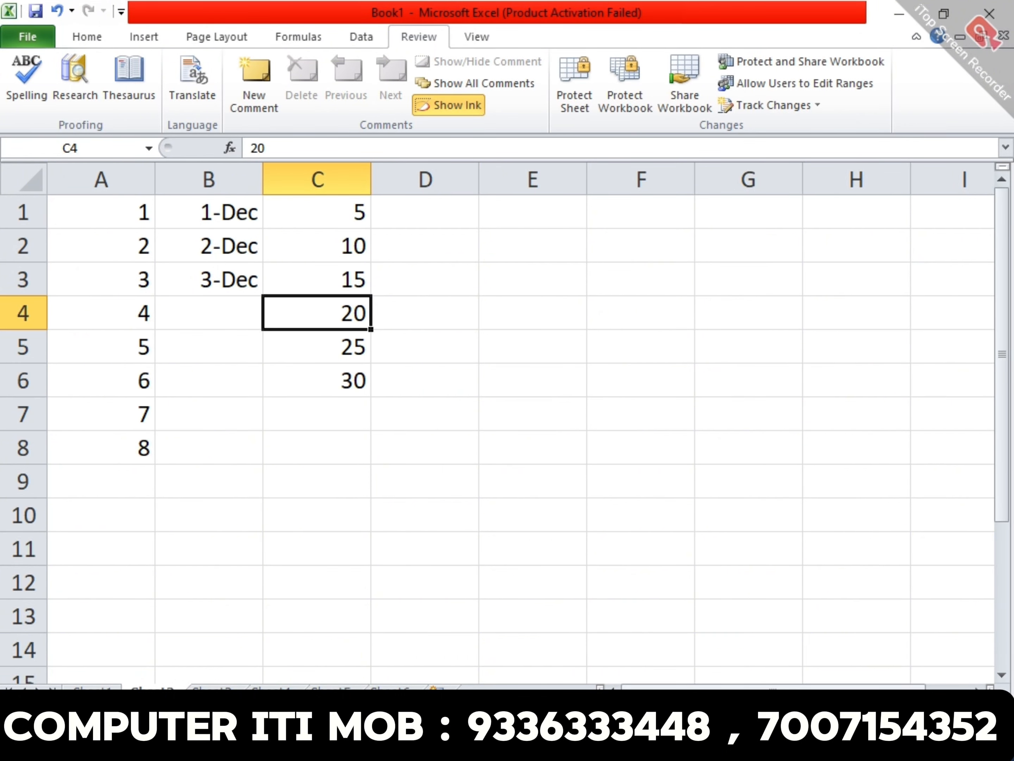
{"action": "key", "text": "Right"}
{"action": "type", "text": "jan"}
{"action": "key", "text": "Return"}
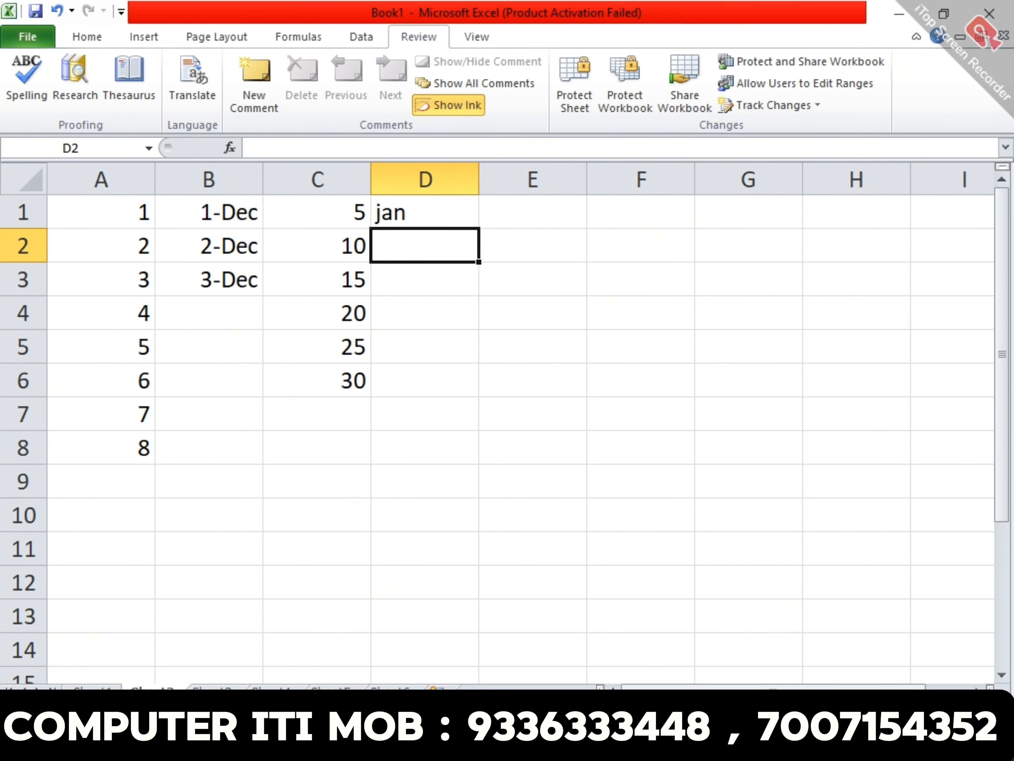
{"action": "type", "text": "afeb"}
{"action": "key", "text": "Return"}
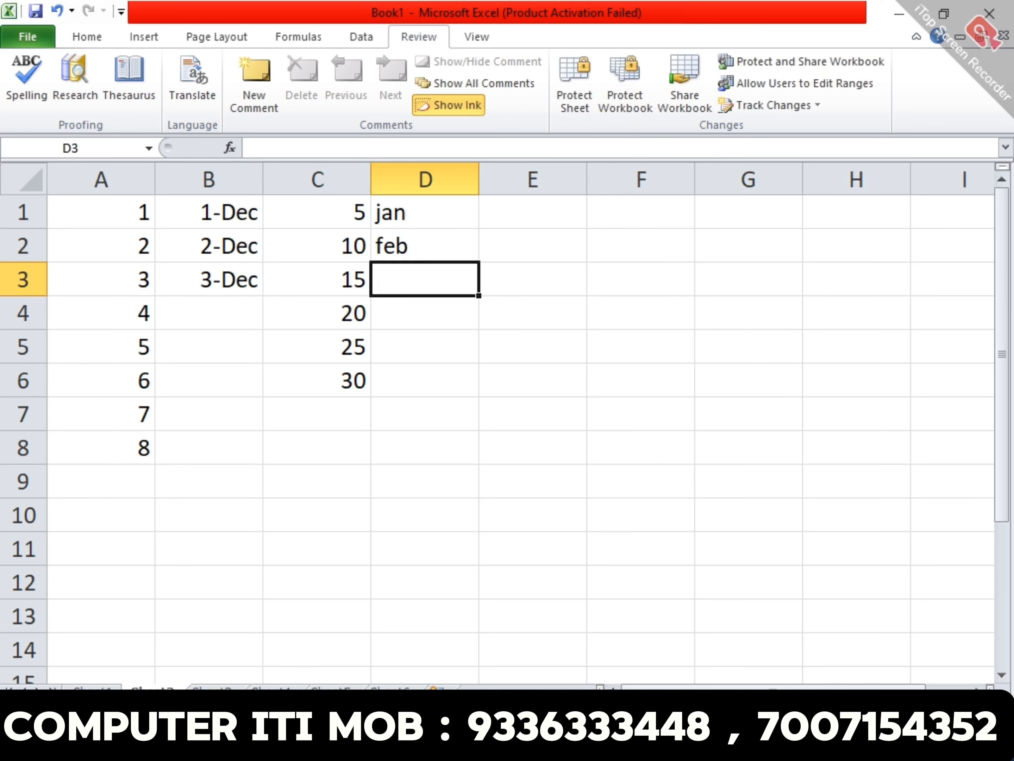
{"action": "type", "text": "mar"}
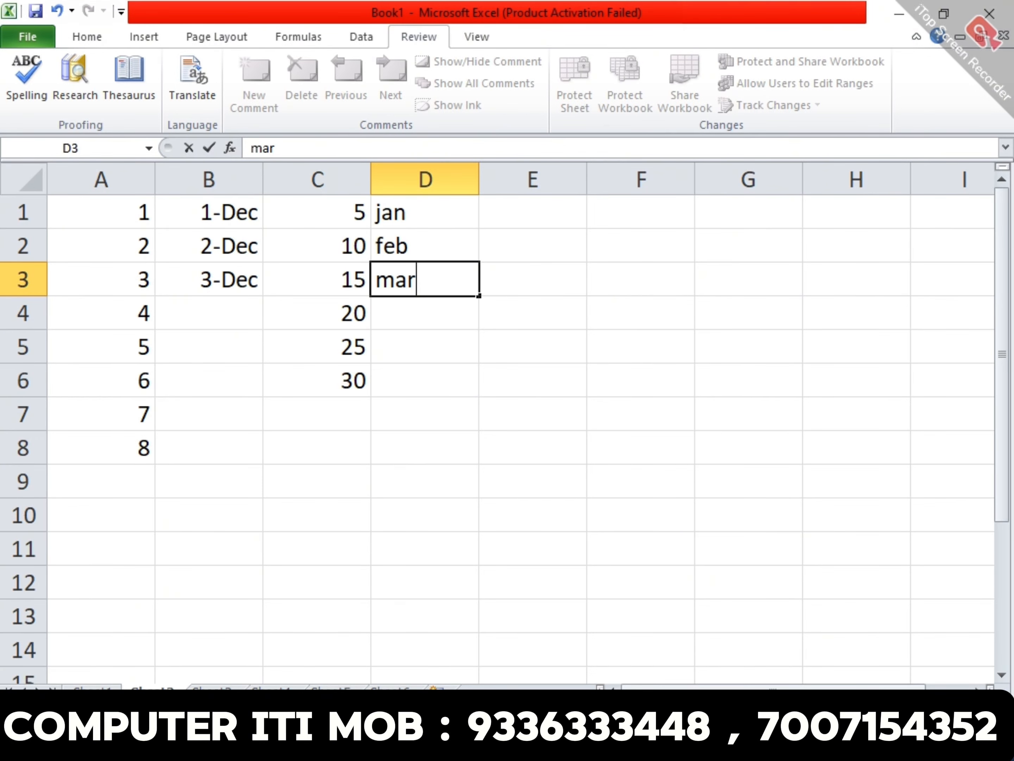
{"action": "type", "text": "ch"}
{"action": "key", "text": "Return"}
{"action": "type", "text": "apro"}
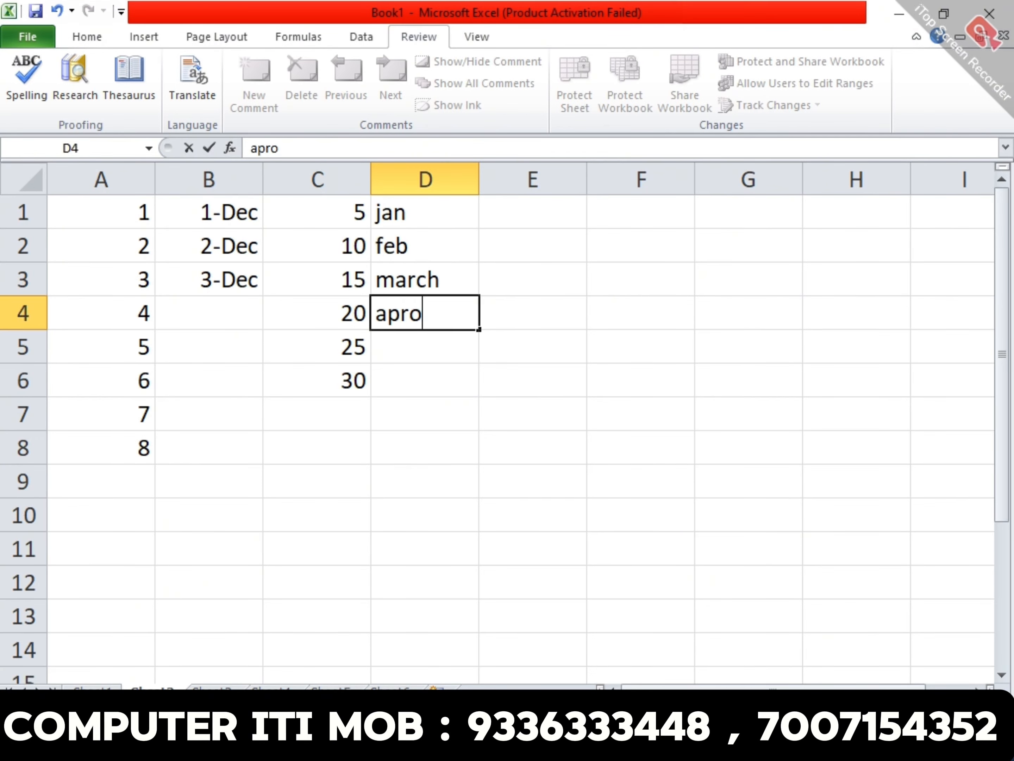
{"action": "key", "text": "BackSpace"}
{"action": "key", "text": "Return"}
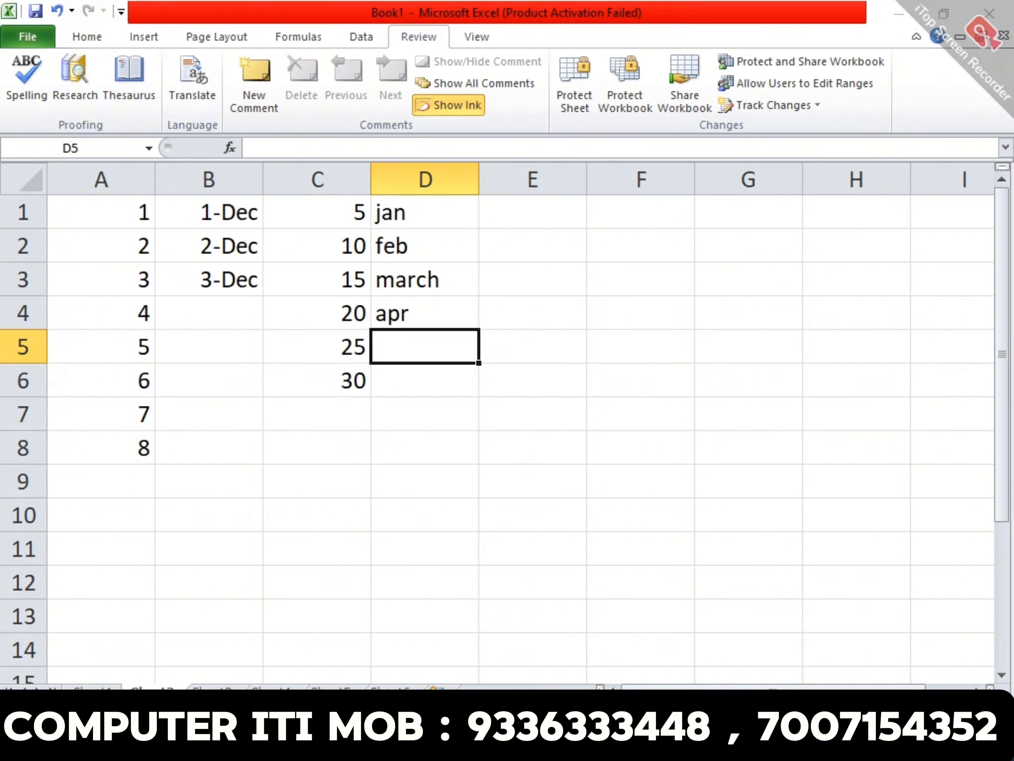
Switch to the Word topic list and change the second item under How to make Series to Using Formula.
{"action": "key", "text": "alt+Tab"}
{"action": "key", "text": "alt+Tab"}
{"action": "key", "text": "alt+Tab"}
{"action": "key", "text": "alt+Tab"}
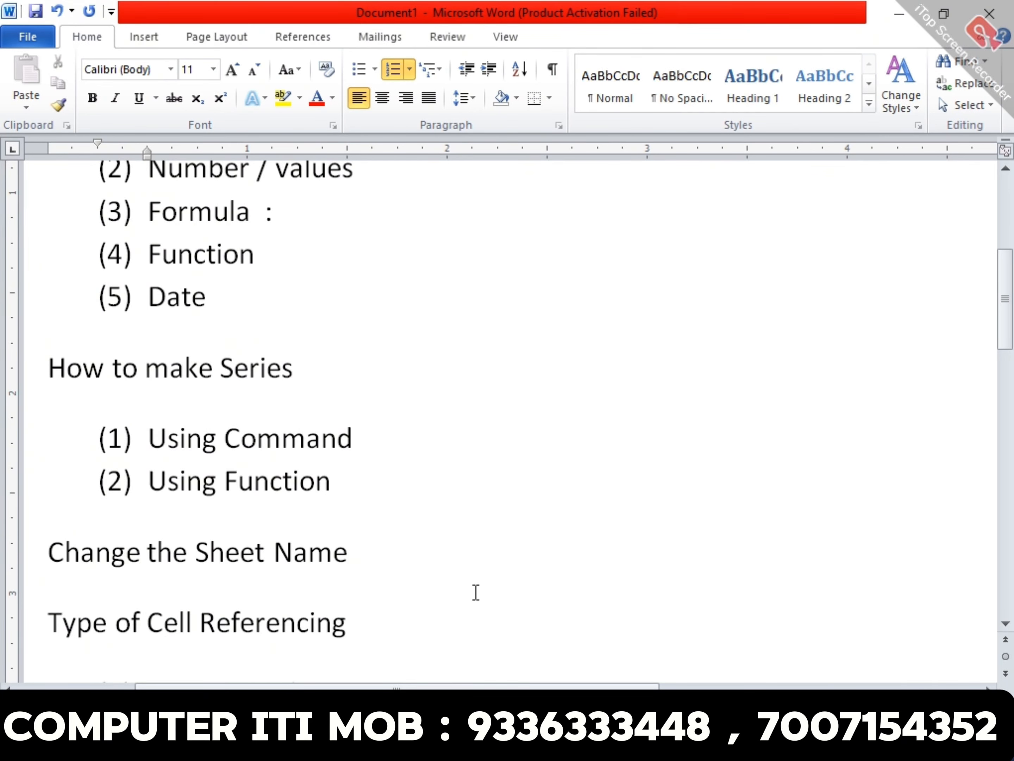
{"action": "left_click", "coordinate": [360, 480]}
{"action": "key", "text": "ctrl+shift+Left"}
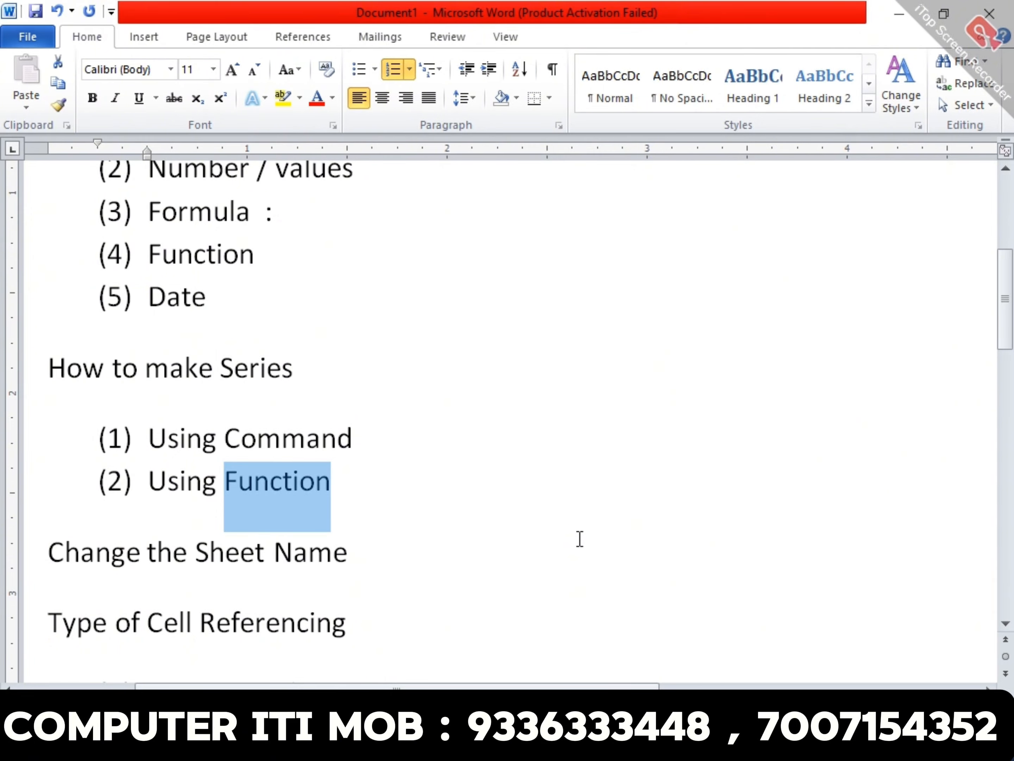
{"action": "type", "text": "Formul"}
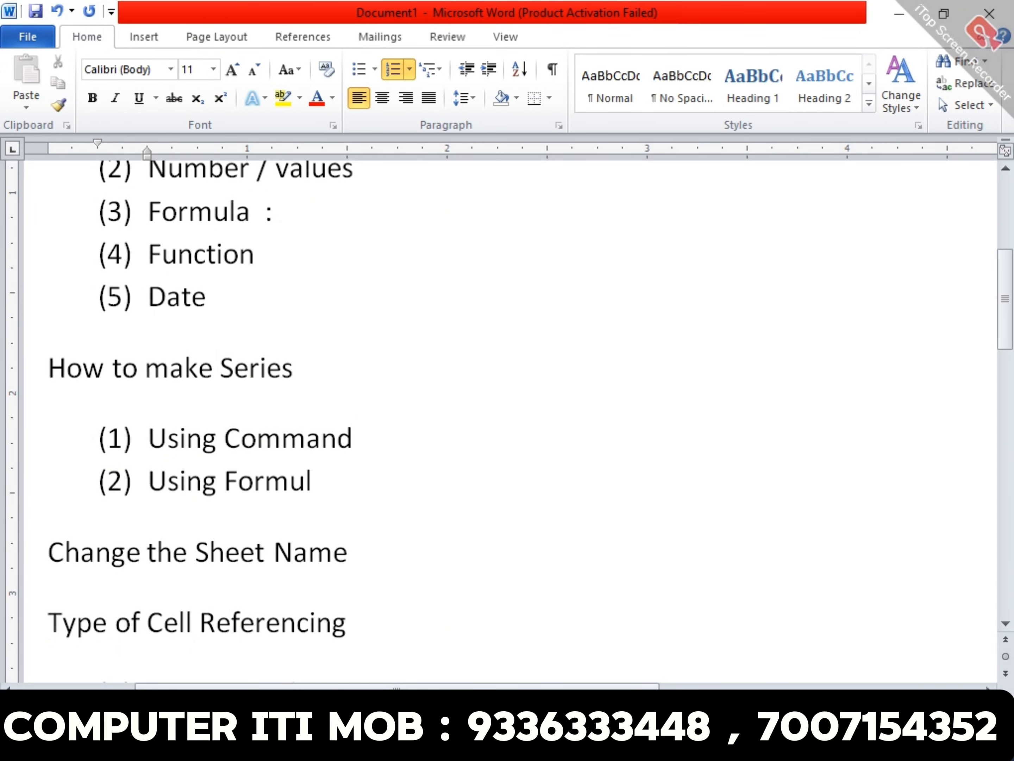
{"action": "type", "text": "a"}
Save the topic list in the Documents folder as a Word document named series2.
{"action": "key", "text": "ctrl+s"}
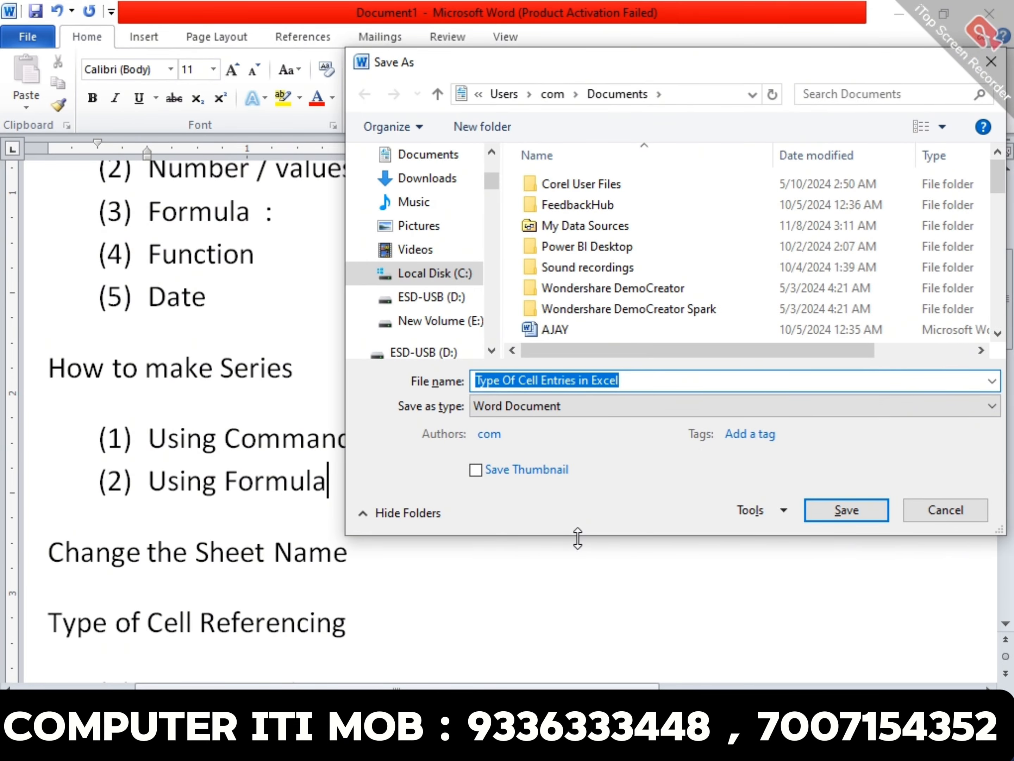
{"action": "type", "text": "series2"}
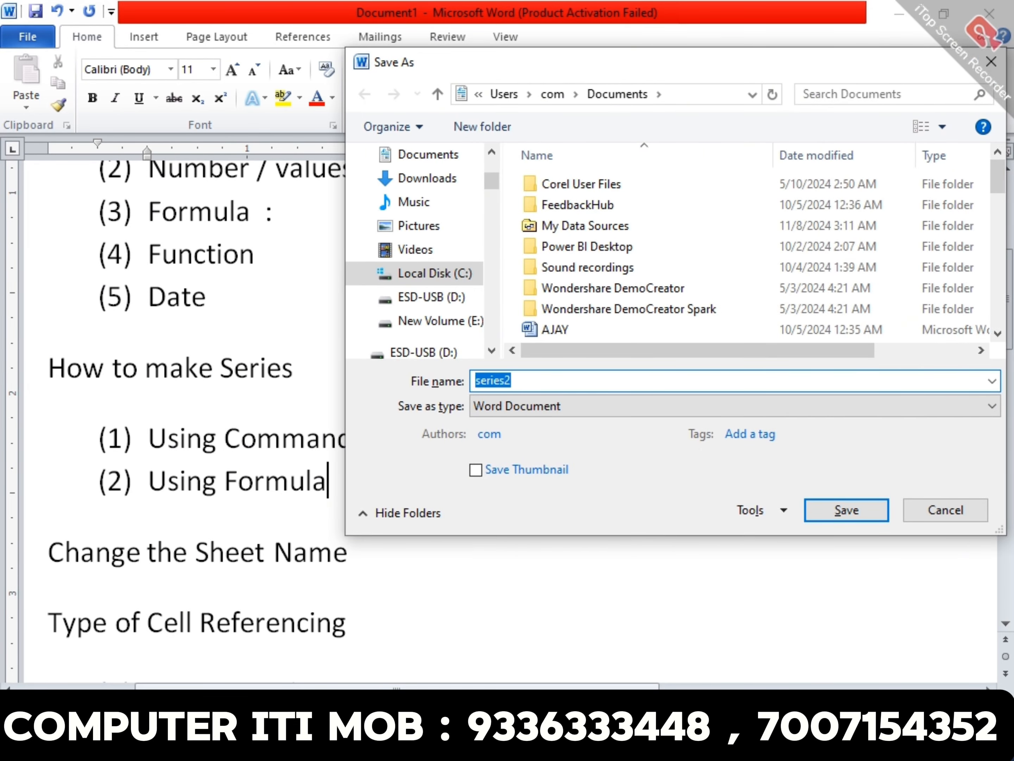
{"action": "key", "text": "Return"}
Switch to the Excel workbook, enter 1 and 2 in cells A14 and A15, and auto fill the series down to A23.
{"action": "key", "text": "alt+Tab"}
{"action": "key", "text": "Tab"}
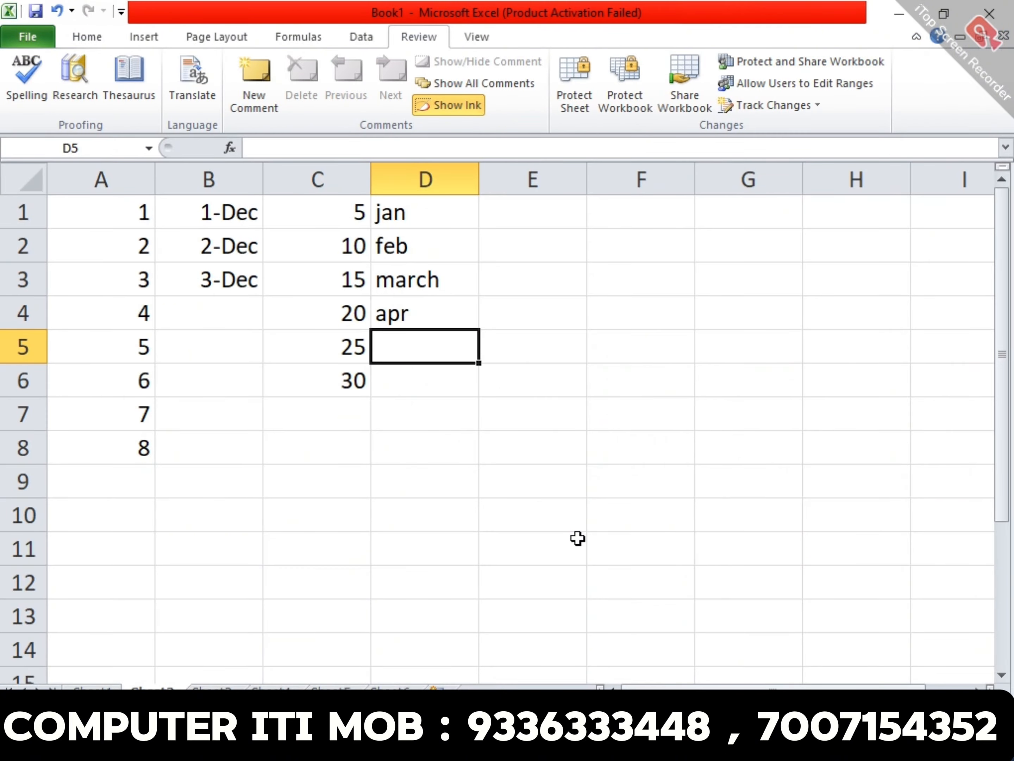
{"action": "left_click_drag", "start_coordinate": [226, 219], "coordinate": [536, 365]}
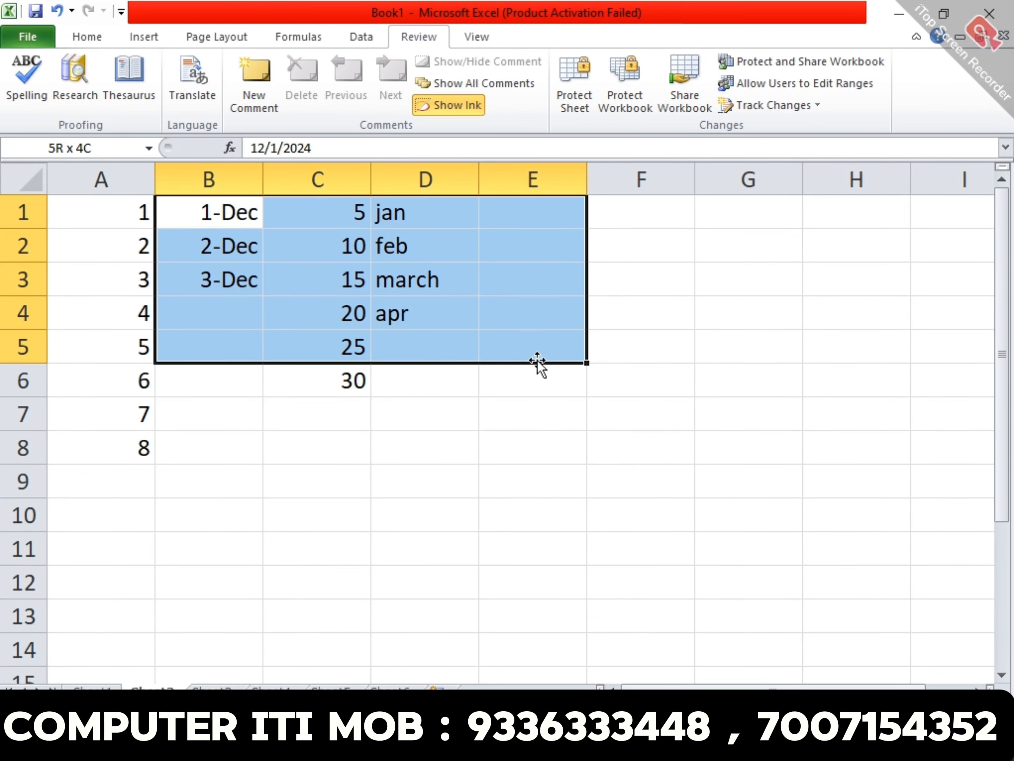
{"action": "left_click", "coordinate": [542, 447]}
{"action": "scroll", "coordinate": [543, 446], "scroll_direction": "down", "scroll_amount": 4}
{"action": "left_click", "coordinate": [104, 228]}
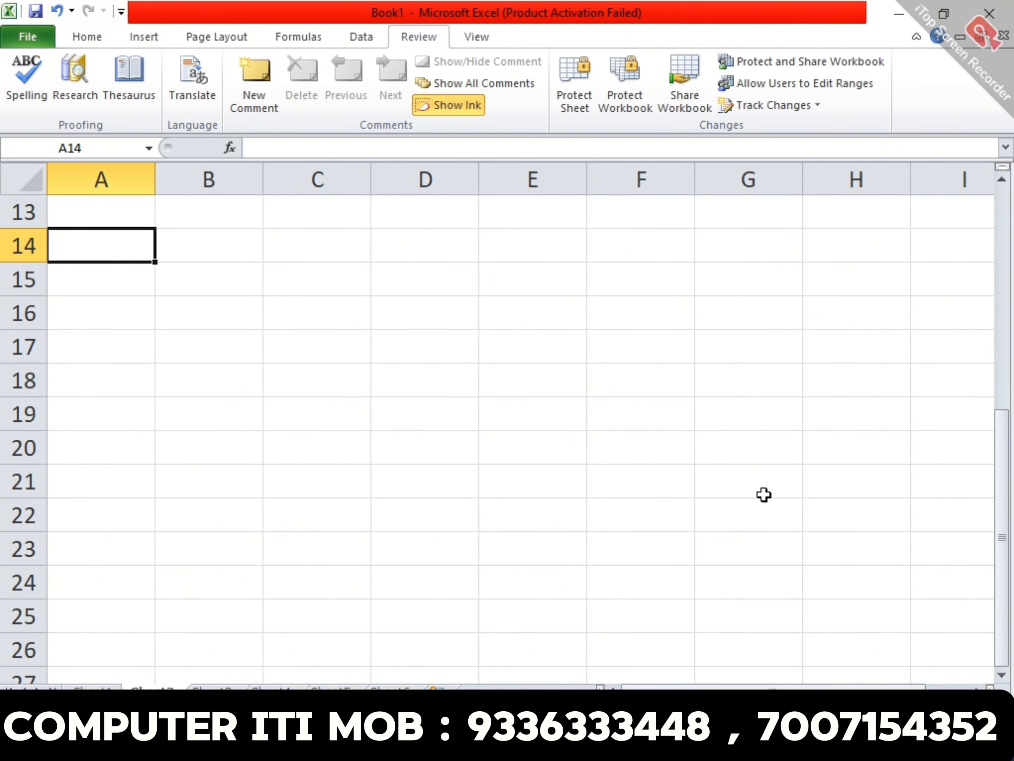
{"action": "type", "text": "1"}
{"action": "key", "text": "Return"}
{"action": "type", "text": "2"}
{"action": "key", "text": "Return"}
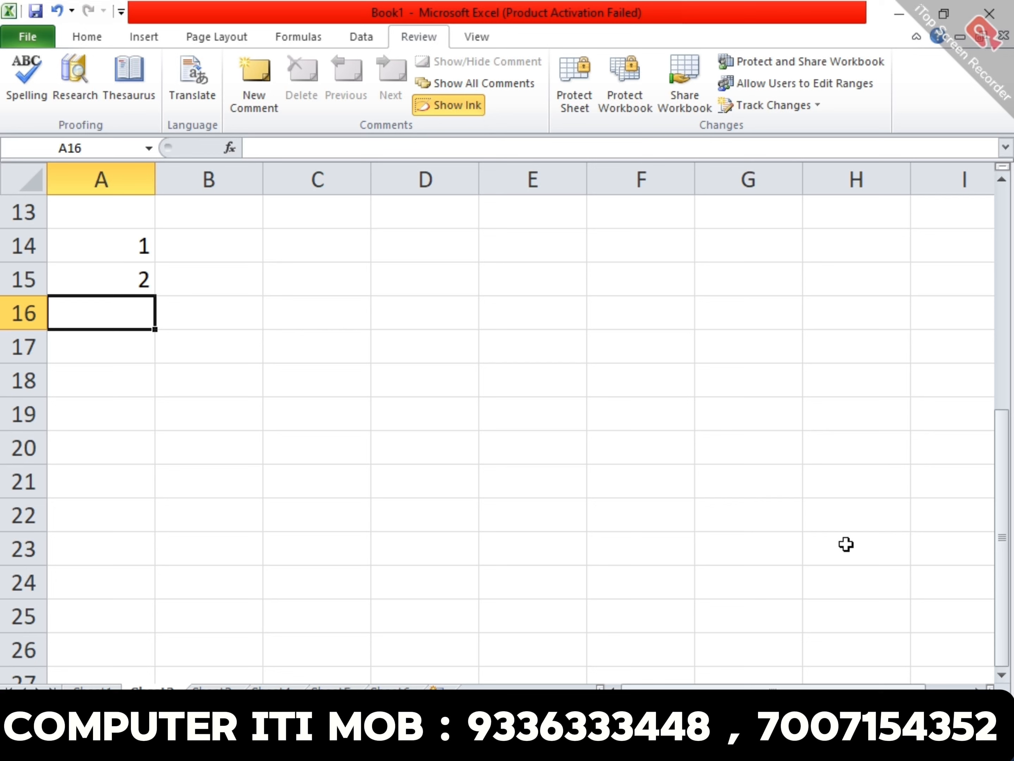
{"action": "left_click_drag", "start_coordinate": [132, 269], "coordinate": [135, 276]}
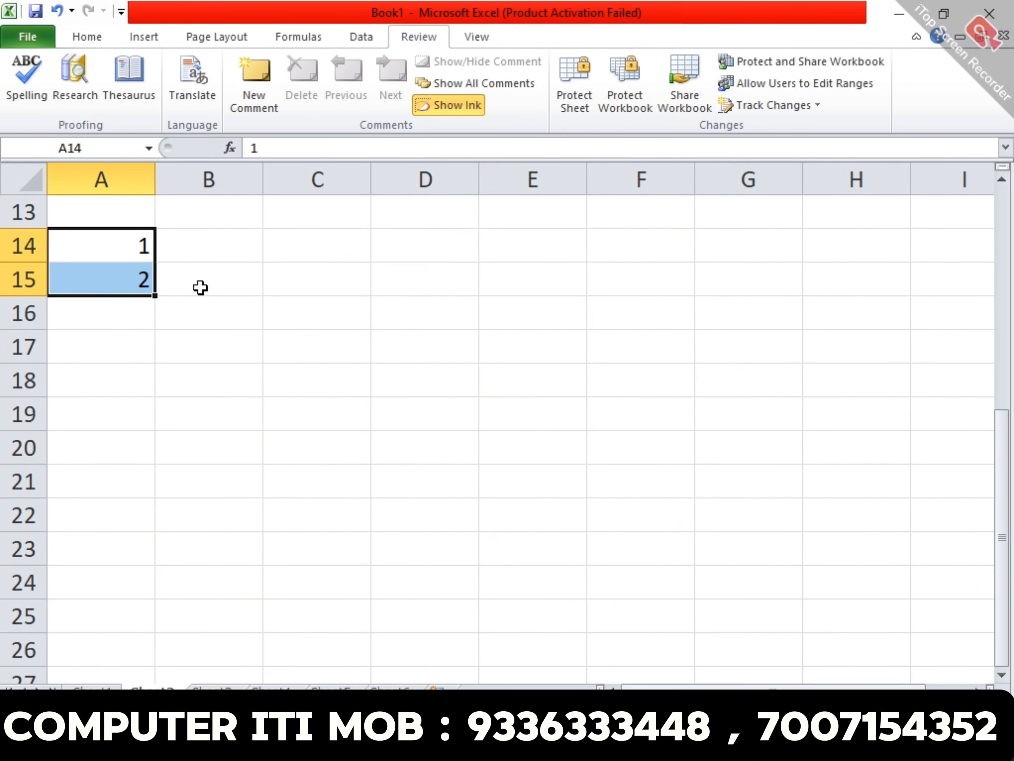
{"action": "left_click_drag", "start_coordinate": [157, 300], "coordinate": [136, 553]}
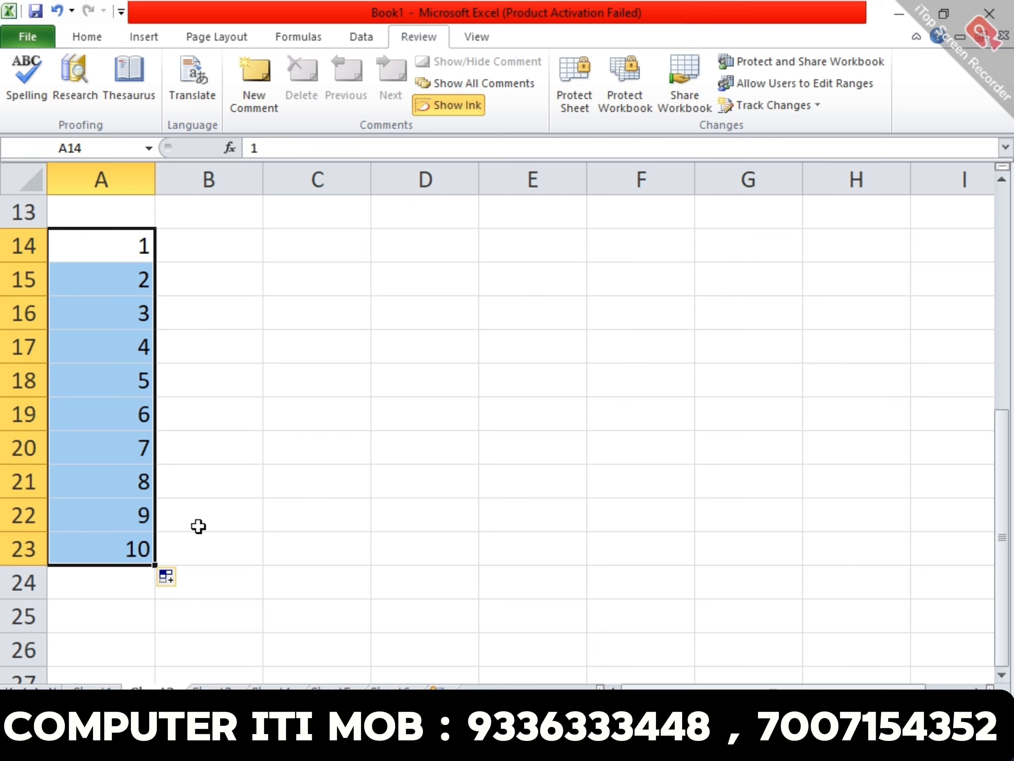
Enter 5 and 10 in cells C14 and C15 and auto fill the series down to C23.
{"action": "left_click", "coordinate": [310, 250]}
{"action": "type", "text": "5"}
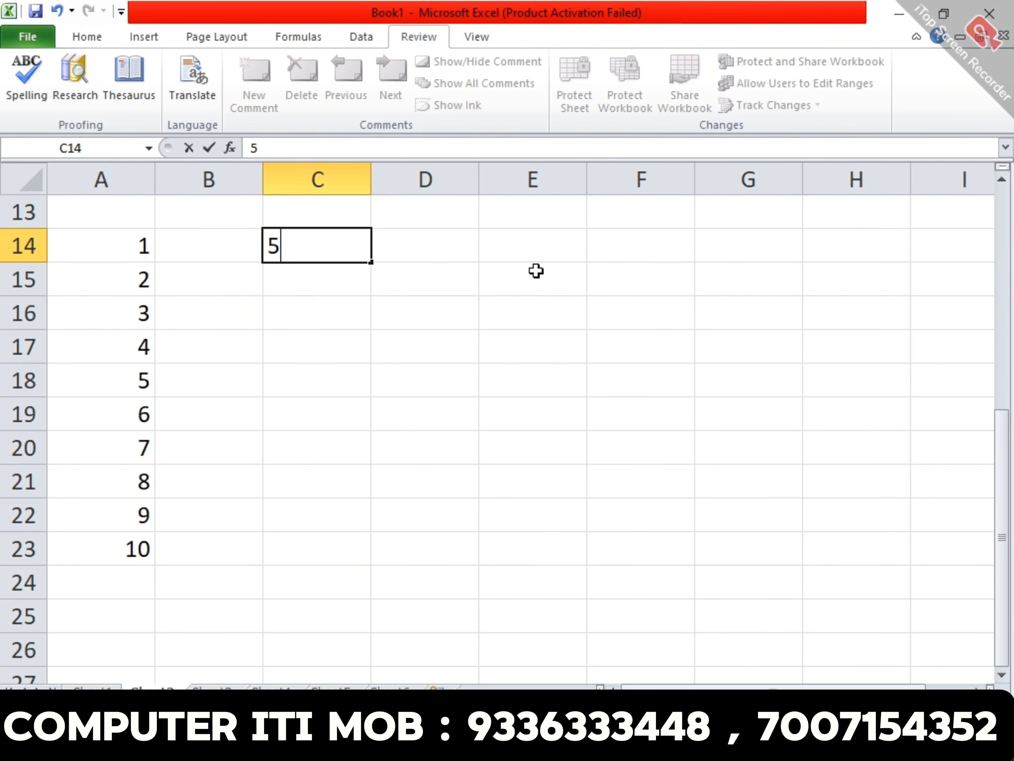
{"action": "key", "text": "Return"}
{"action": "type", "text": "10"}
{"action": "key", "text": "Return"}
{"action": "key", "text": "Return"}
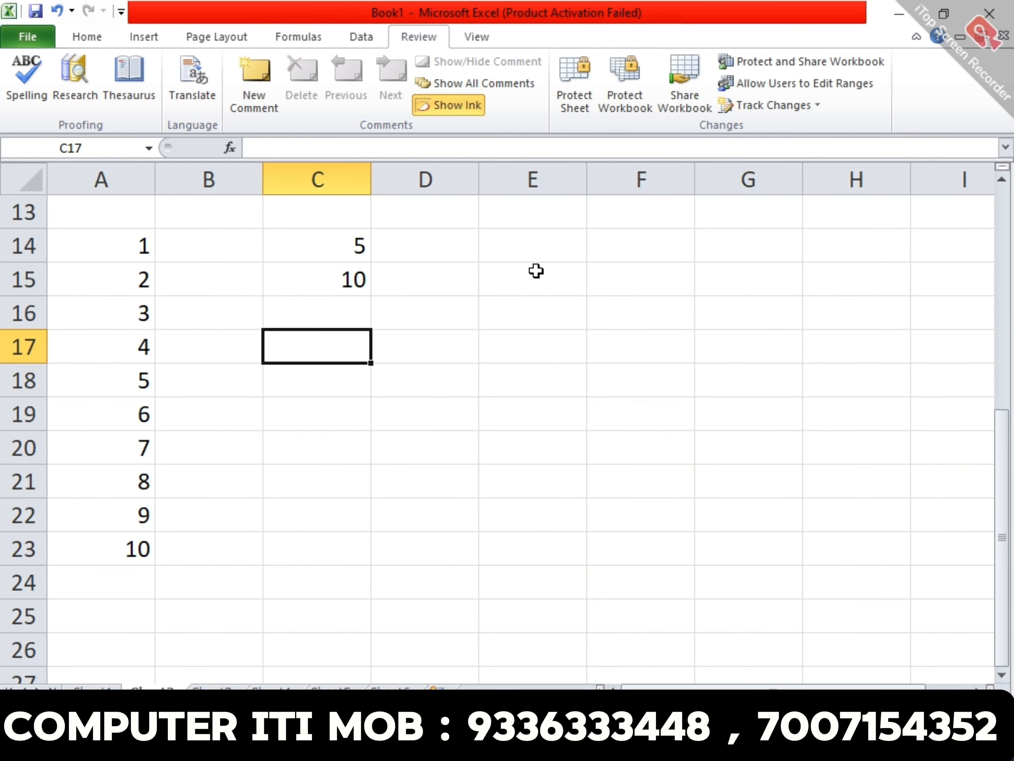
{"action": "left_click_drag", "start_coordinate": [321, 249], "coordinate": [323, 265]}
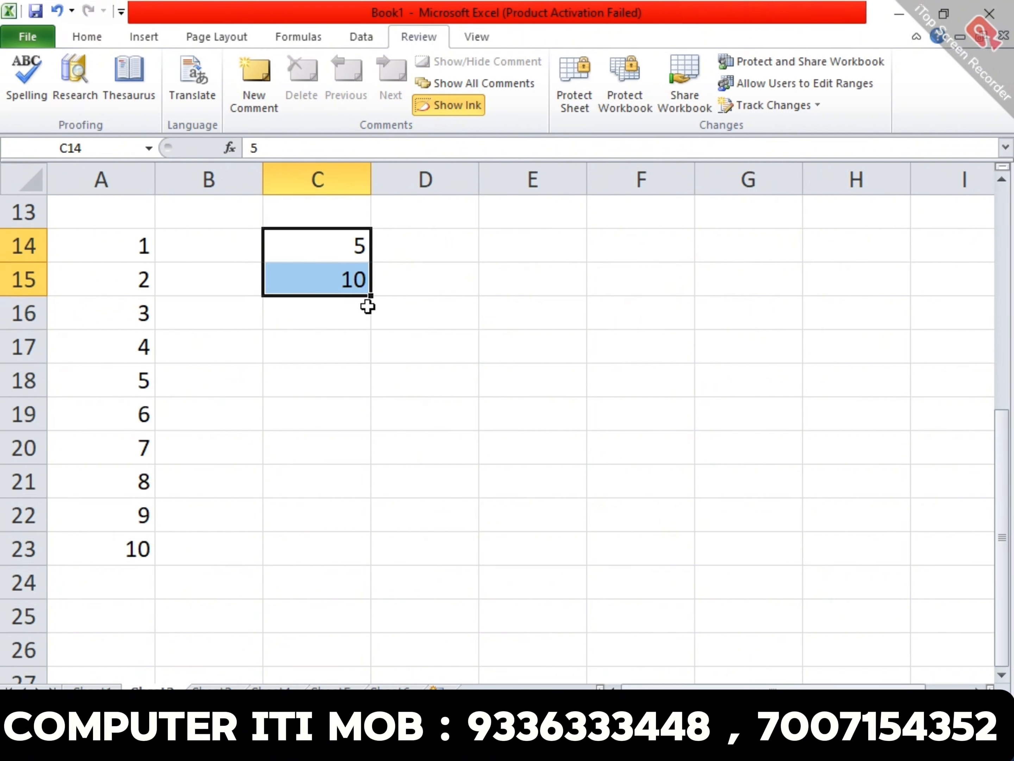
{"action": "left_click_drag", "start_coordinate": [371, 296], "coordinate": [375, 565]}
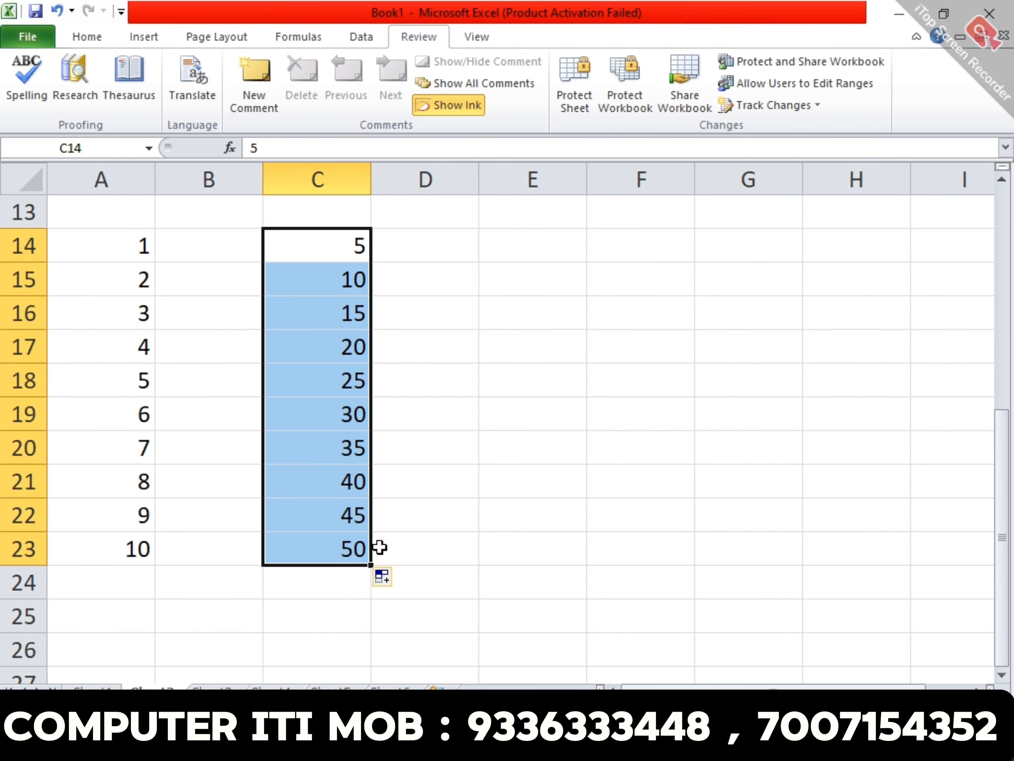
Enter 1 and 2 in cells E14 and E15 and auto fill the series down to E23.
{"action": "left_click", "coordinate": [562, 266]}
{"action": "left_click", "coordinate": [500, 242]}
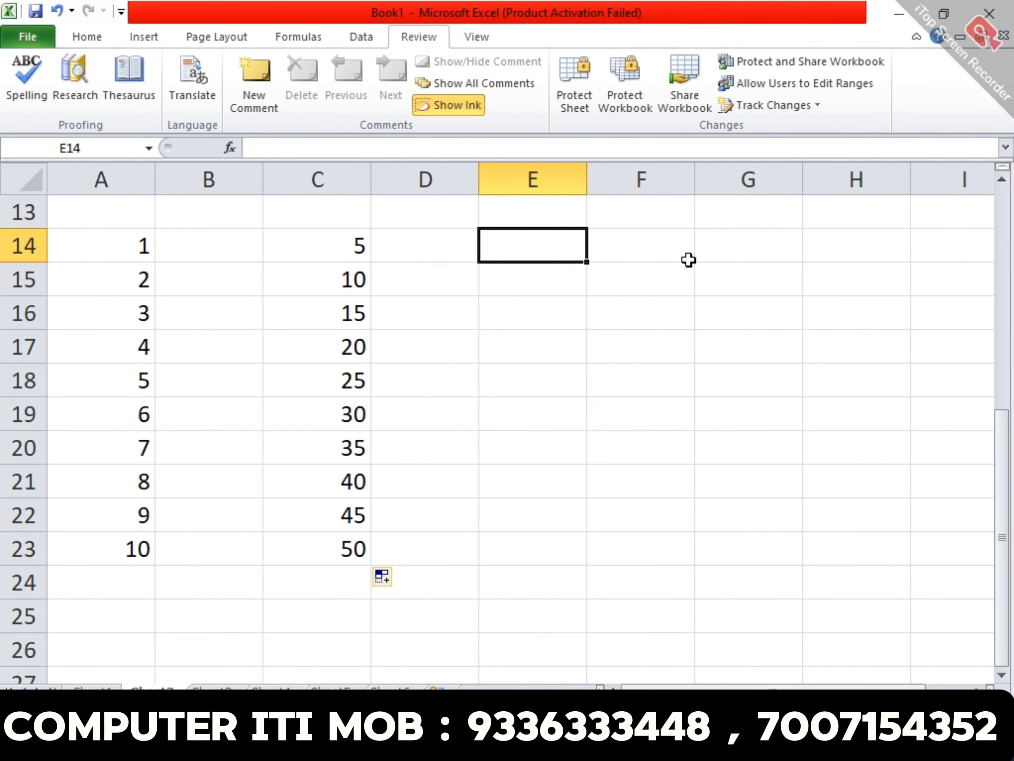
{"action": "type", "text": "1"}
{"action": "key", "text": "Return"}
{"action": "type", "text": "2"}
{"action": "key", "text": "Return"}
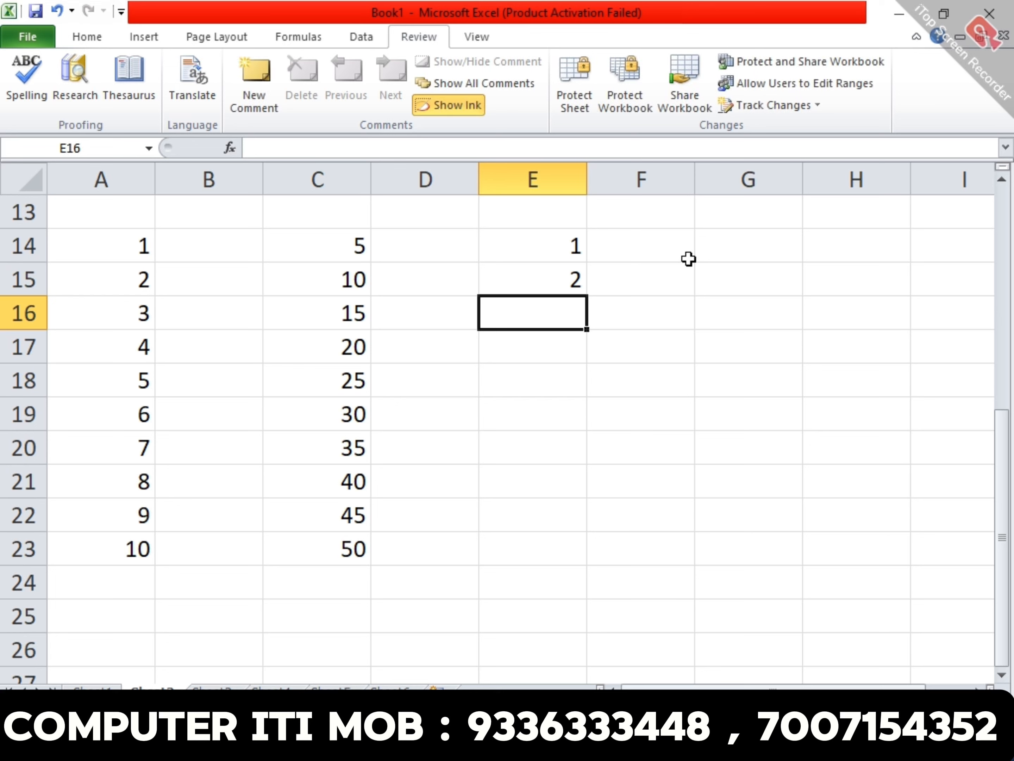
{"action": "left_click_drag", "start_coordinate": [560, 258], "coordinate": [595, 549]}
Enter 101 and 102 in cells F14 and F15 and auto fill the series down to F23.
{"action": "left_click", "coordinate": [674, 245]}
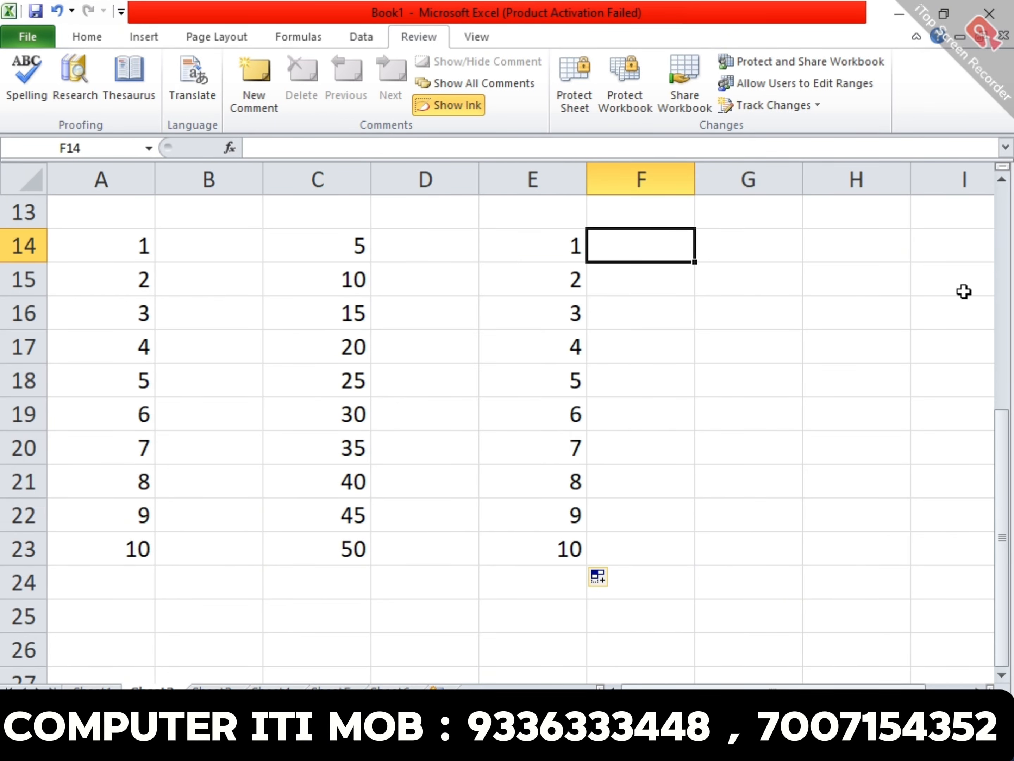
{"action": "type", "text": "101"}
{"action": "key", "text": "Return"}
{"action": "type", "text": "102"}
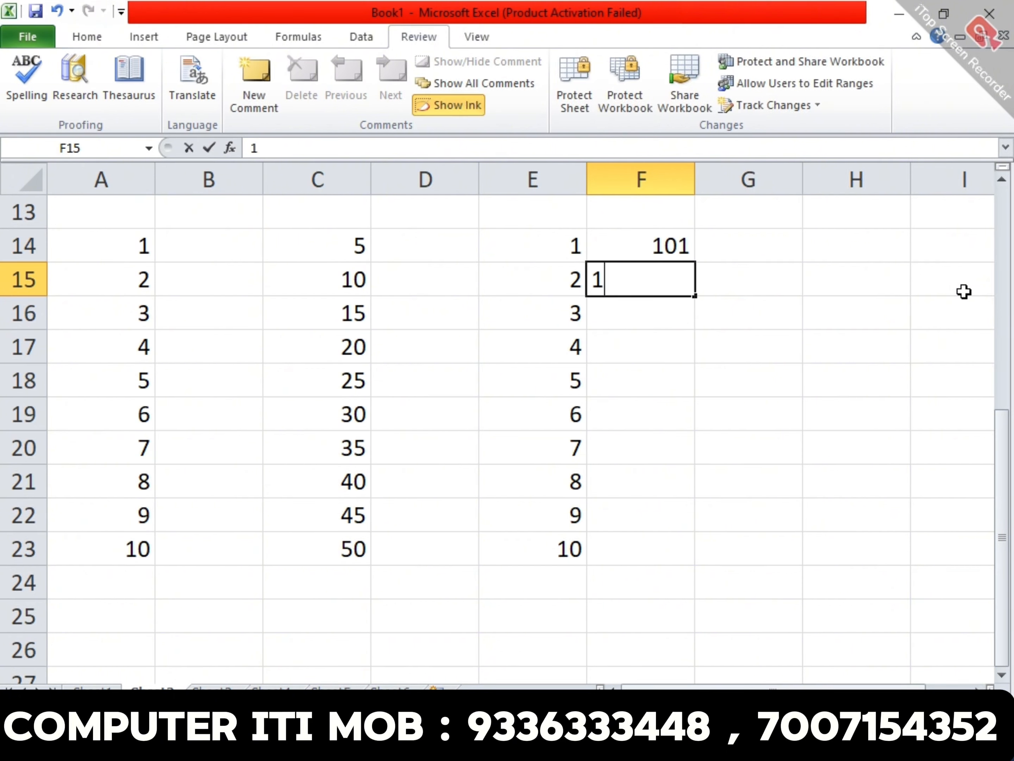
{"action": "key", "text": "Return"}
{"action": "left_click_drag", "start_coordinate": [663, 251], "coordinate": [672, 573]}
Enter 1501 and 1503 in cells G14 and G15 and auto fill the series down to G23.
{"action": "left_click", "coordinate": [722, 253]}
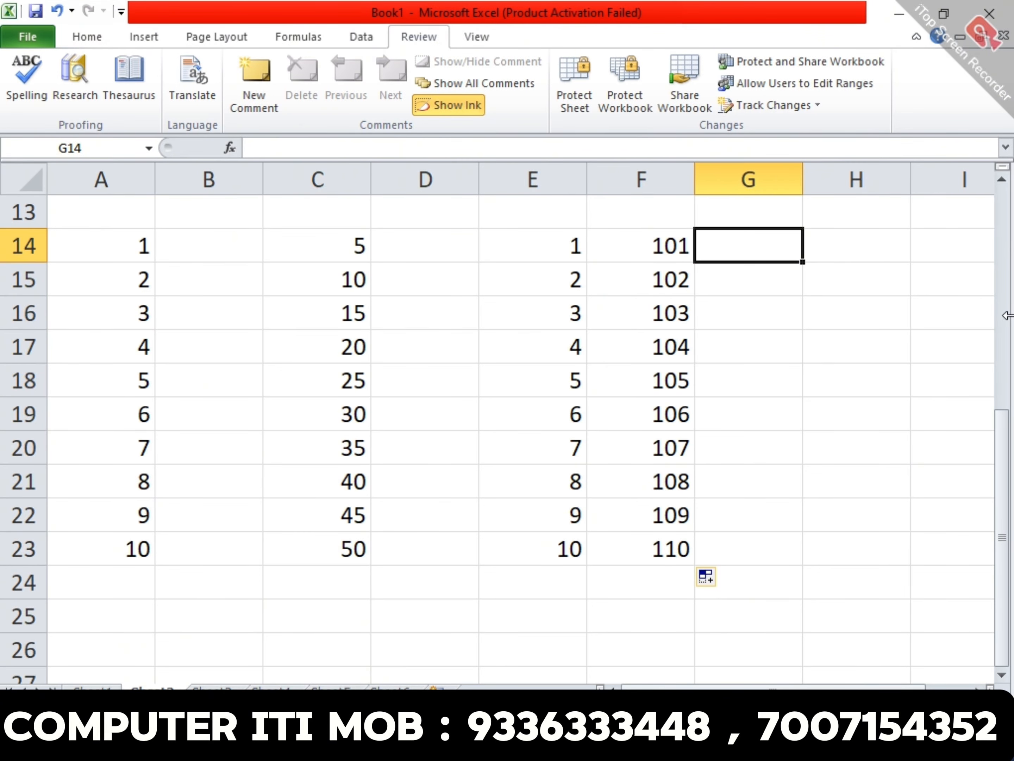
{"action": "type", "text": "1501"}
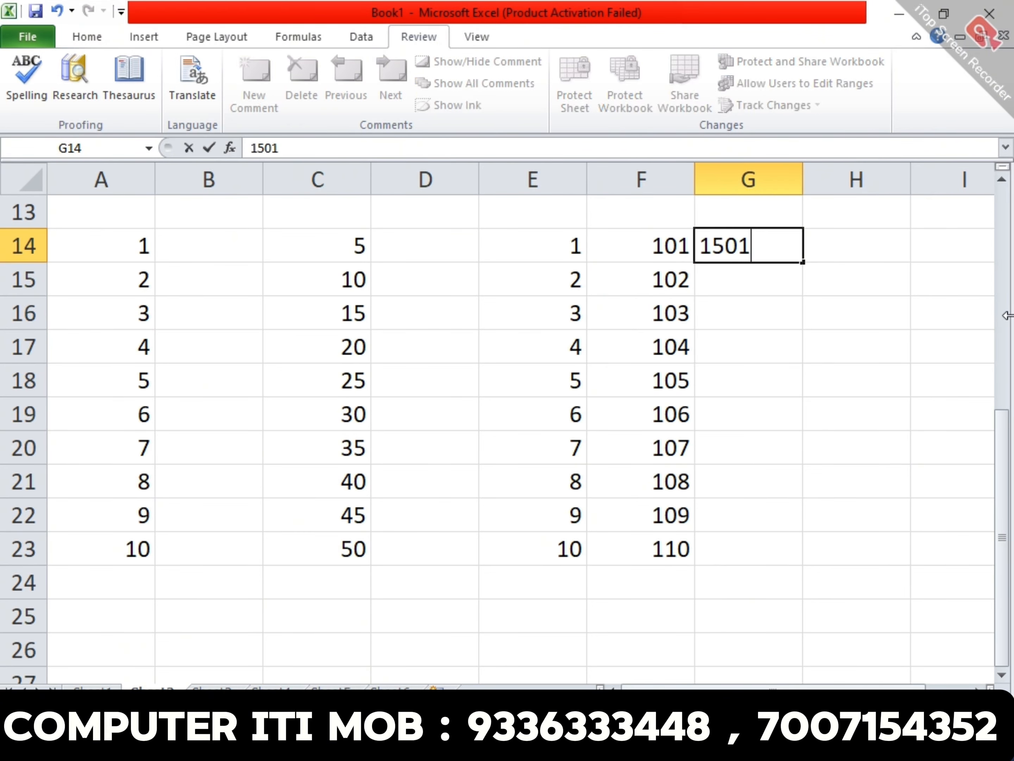
{"action": "key", "text": "Return"}
{"action": "type", "text": "150"}
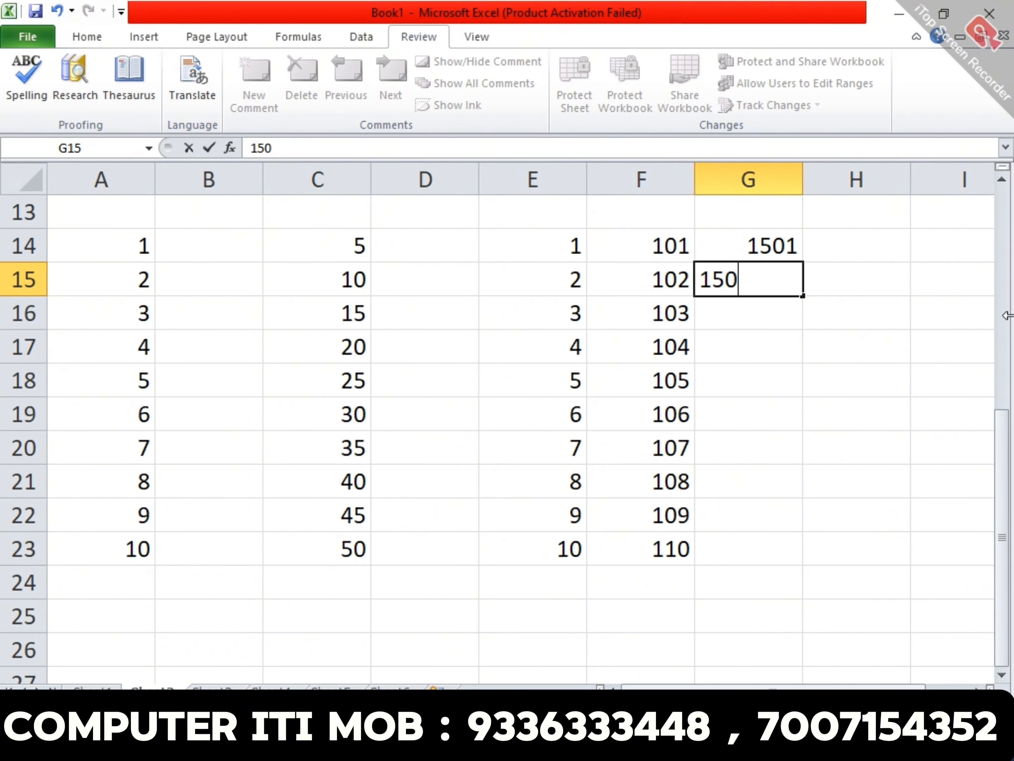
{"action": "type", "text": "3"}
{"action": "key", "text": "Return"}
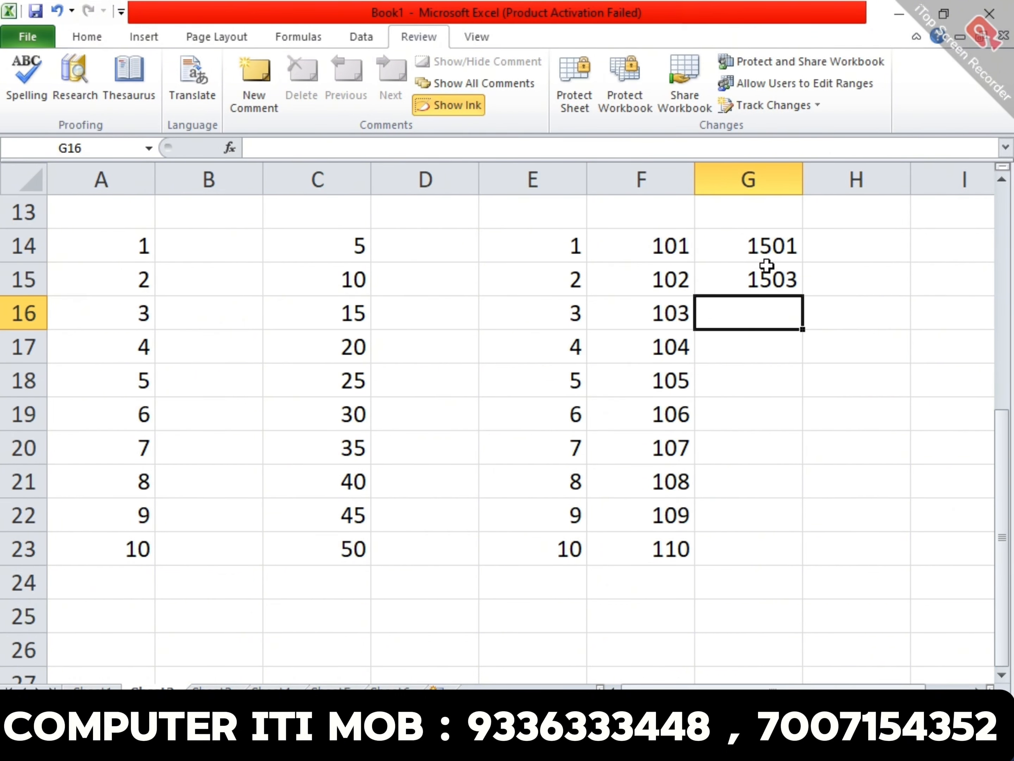
{"action": "left_click_drag", "start_coordinate": [765, 256], "coordinate": [831, 561]}
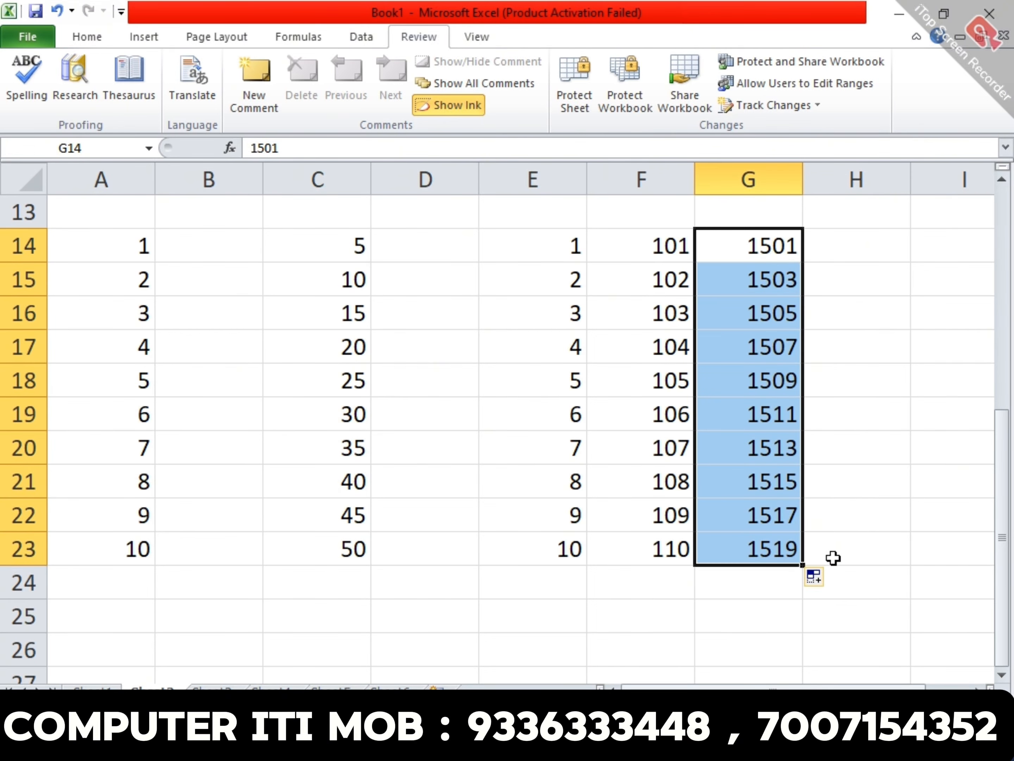
Enter 100 and 99 in cells H14 and H15 and auto fill the descending series down to H23.
{"action": "left_click", "coordinate": [837, 239]}
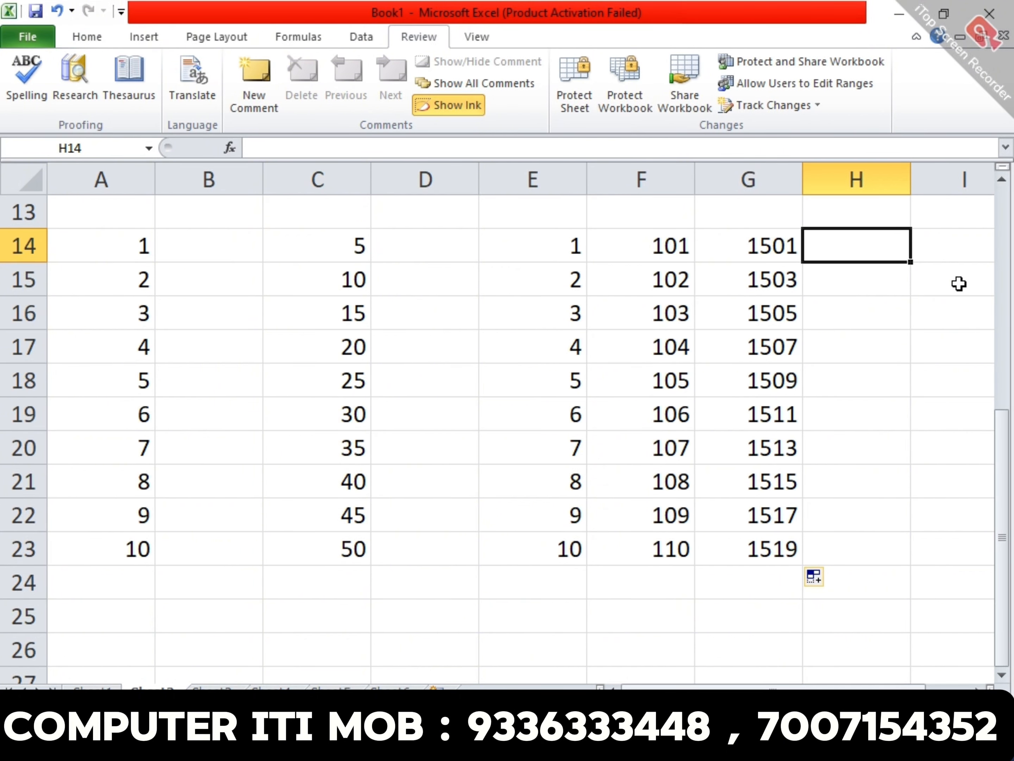
{"action": "type", "text": "100"}
{"action": "key", "text": "Return"}
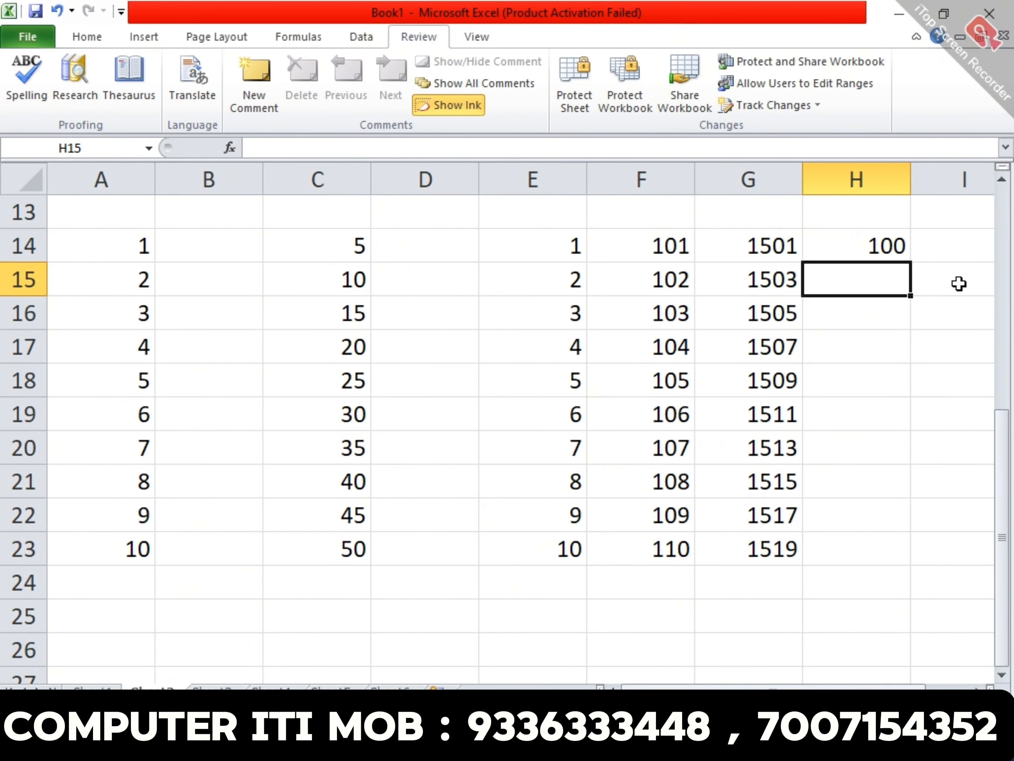
{"action": "type", "text": "99"}
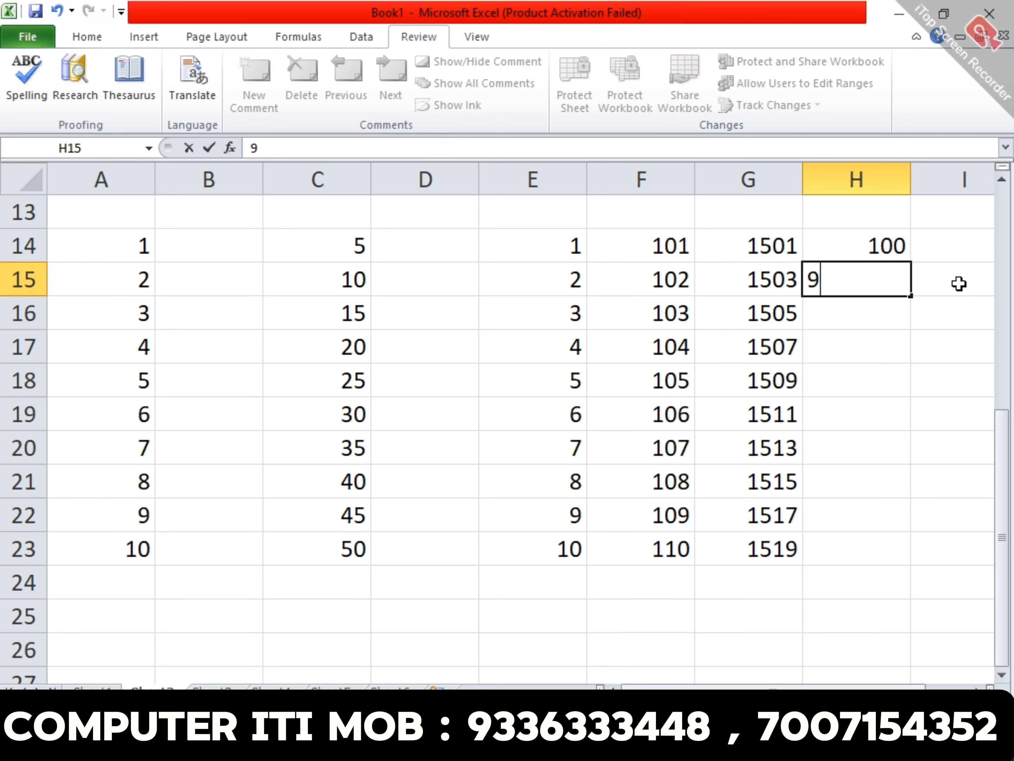
{"action": "key", "text": "Return"}
{"action": "left_click_drag", "start_coordinate": [868, 233], "coordinate": [883, 286]}
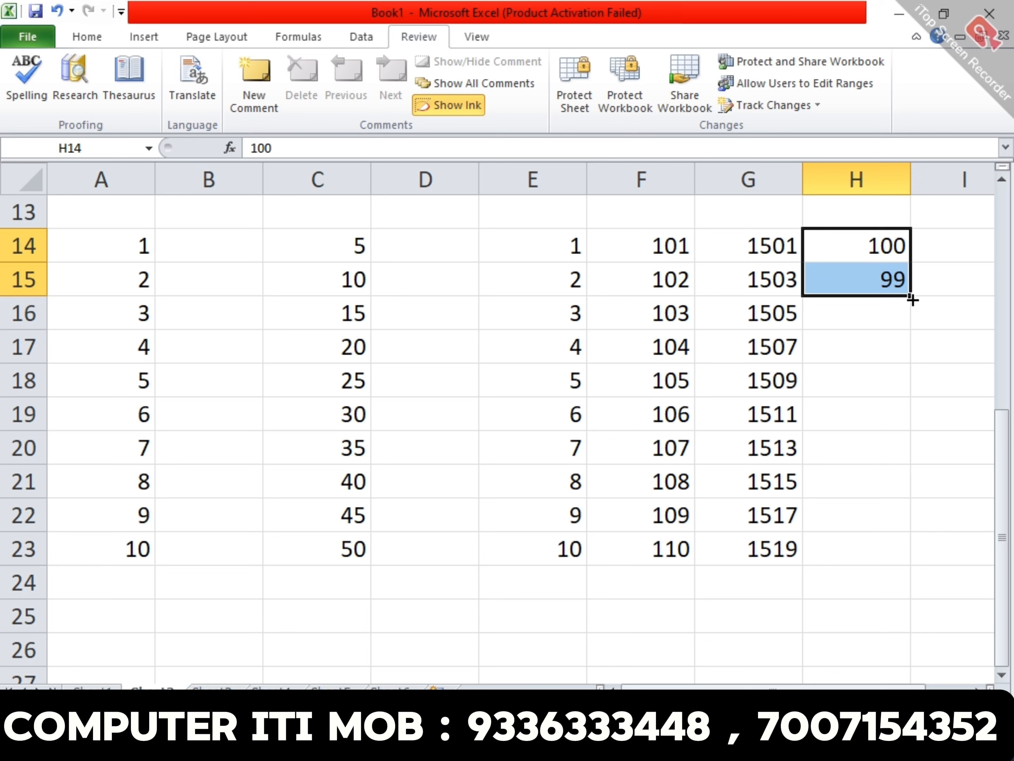
{"action": "left_click_drag", "start_coordinate": [912, 300], "coordinate": [904, 559]}
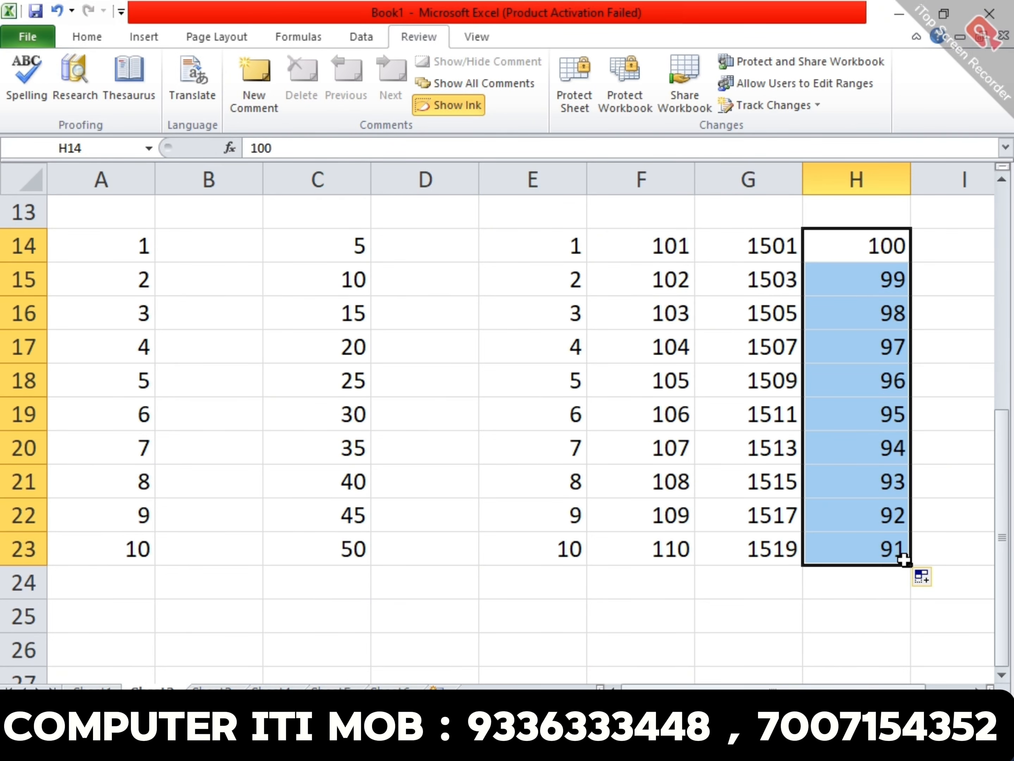
Extend the descending series in column H by auto filling from its last two values, first to H29 and again to H35.
{"action": "left_click", "coordinate": [926, 444]}
{"action": "scroll", "coordinate": [935, 430], "scroll_direction": "down", "scroll_amount": 1}
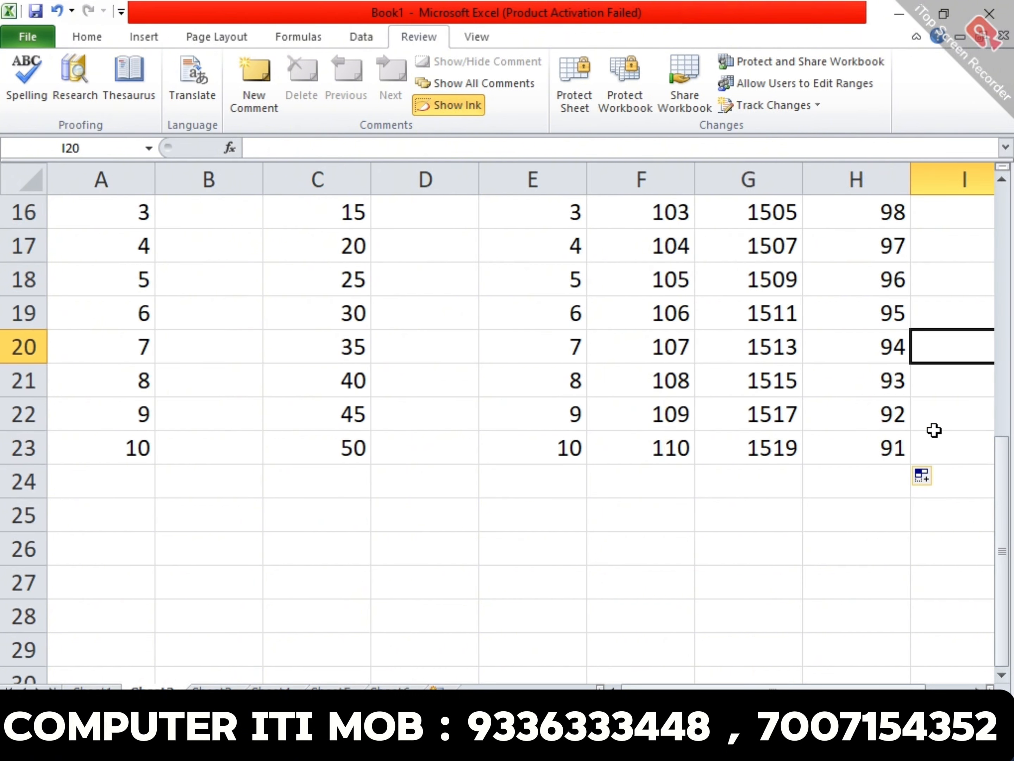
{"action": "scroll", "coordinate": [934, 430], "scroll_direction": "down", "scroll_amount": 1}
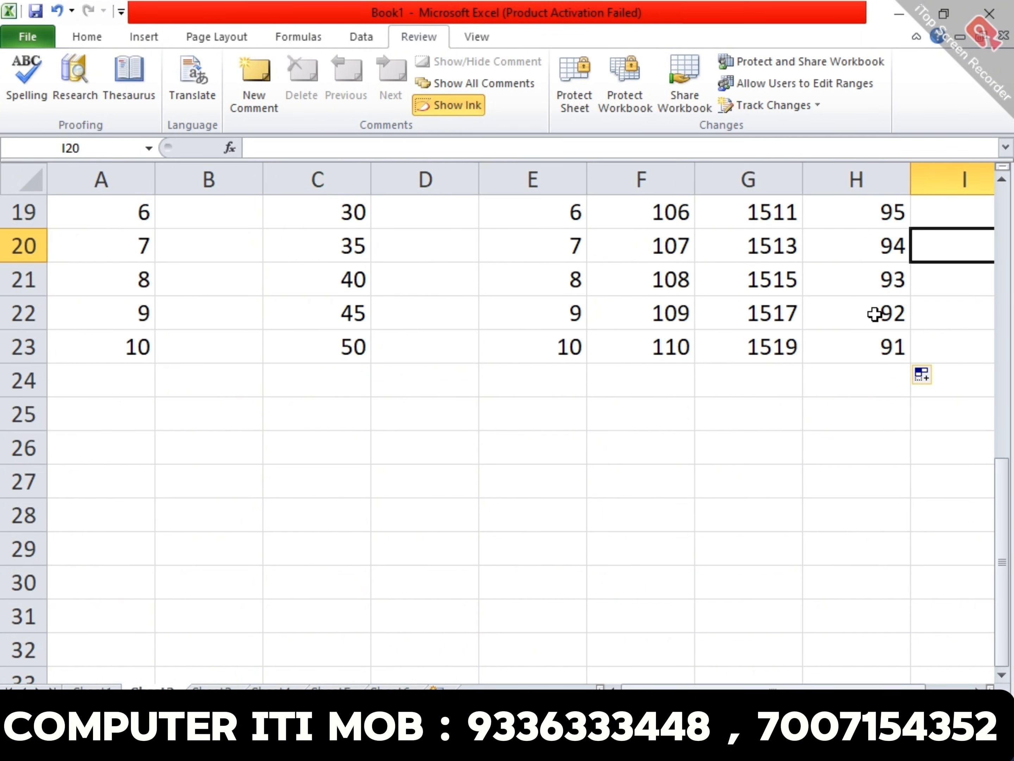
{"action": "left_click_drag", "start_coordinate": [874, 315], "coordinate": [923, 561]}
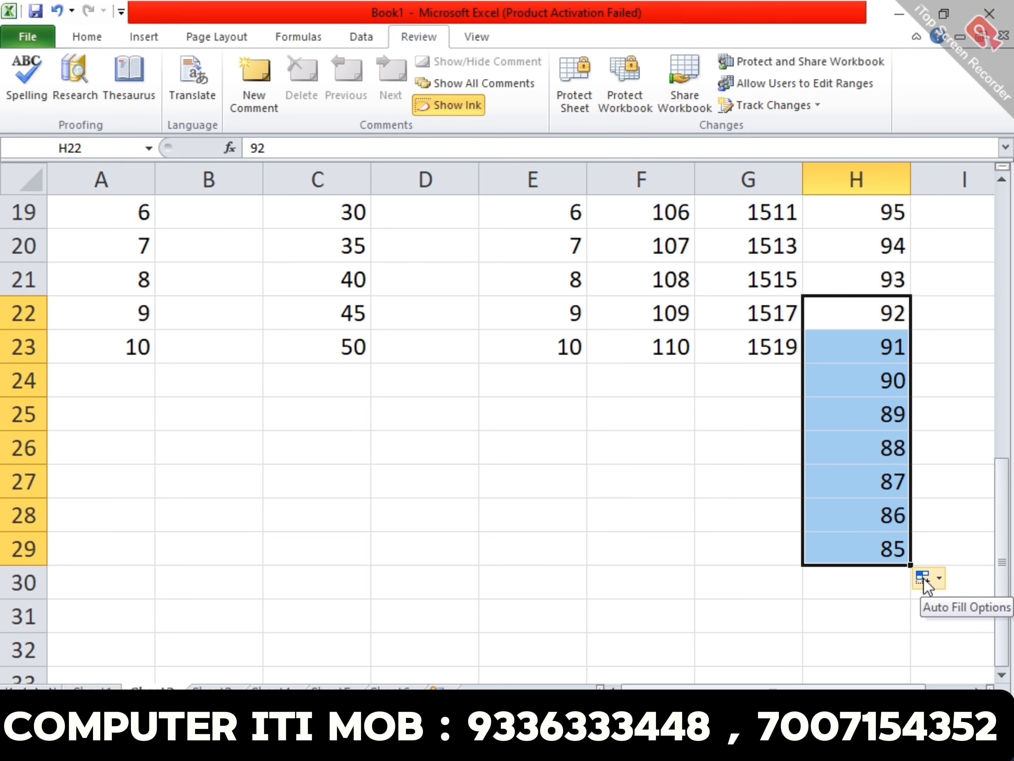
{"action": "left_click", "coordinate": [962, 501]}
{"action": "left_click_drag", "start_coordinate": [861, 514], "coordinate": [865, 550]}
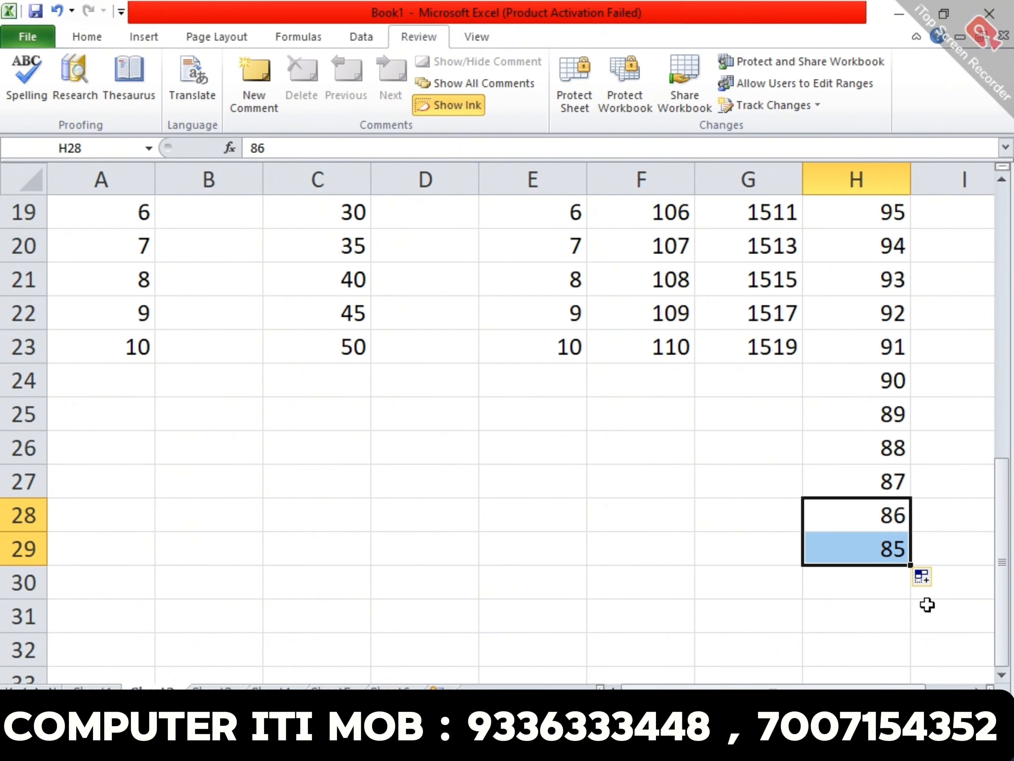
{"action": "scroll", "coordinate": [927, 604], "scroll_direction": "down", "scroll_amount": 2}
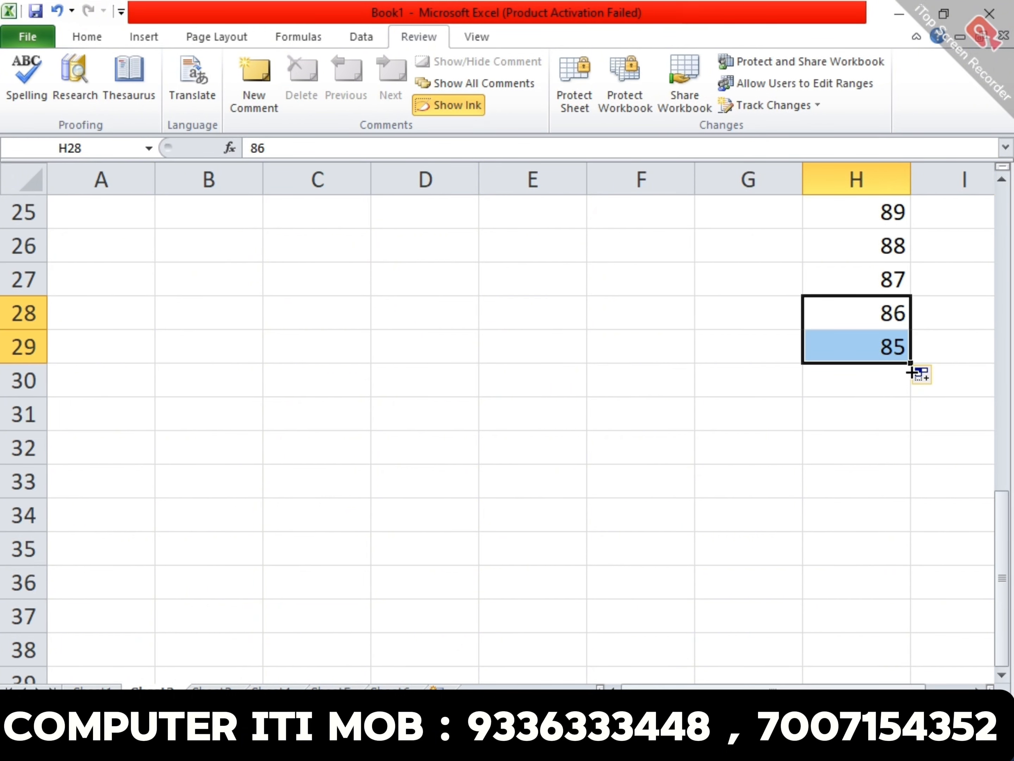
{"action": "left_click_drag", "start_coordinate": [911, 372], "coordinate": [911, 562]}
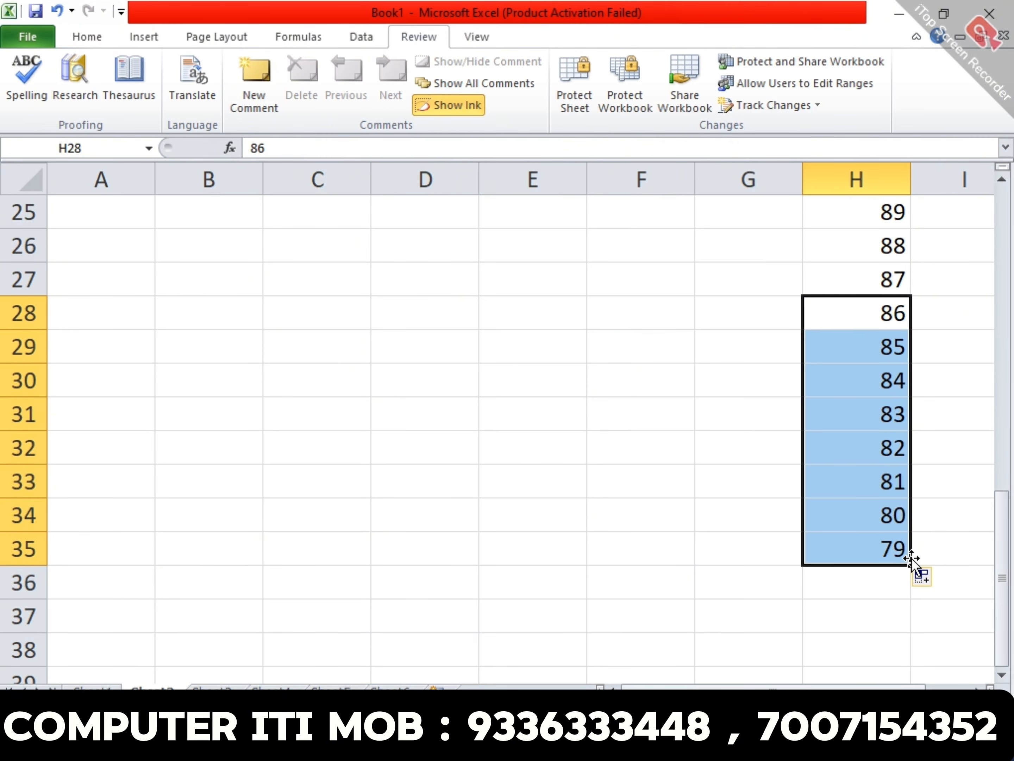
Enter the starting value 1 in cell B46, in the empty area below the existing series, and select that cell.
{"action": "left_click", "coordinate": [559, 441]}
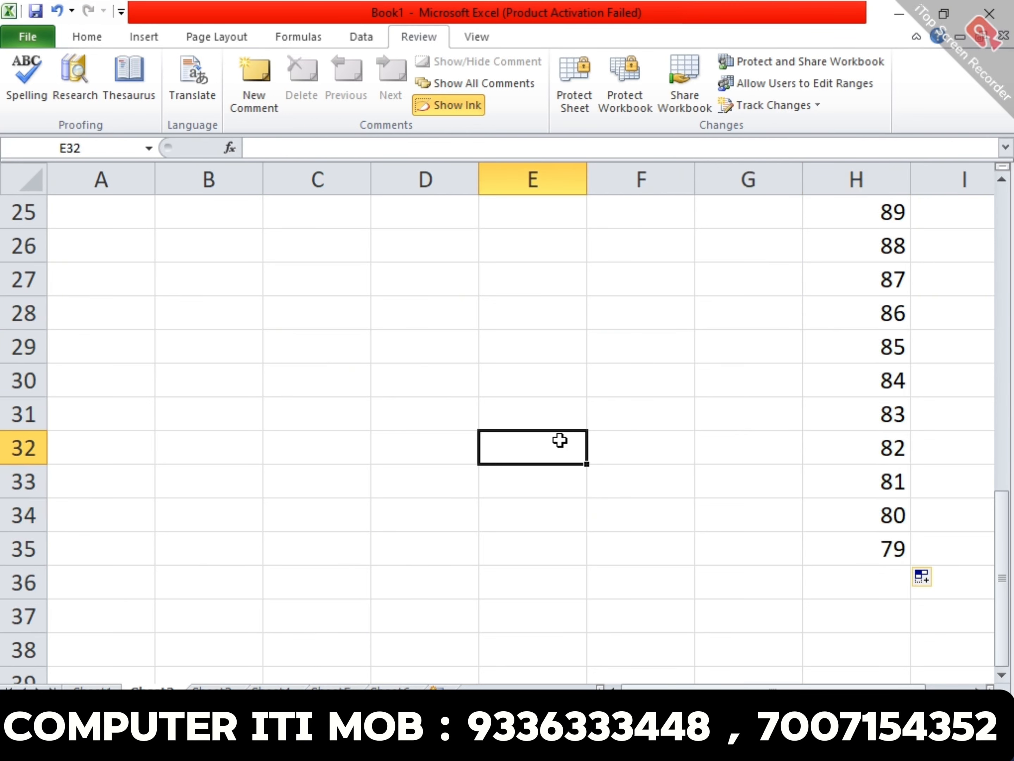
{"action": "left_click", "coordinate": [123, 279]}
{"action": "scroll", "coordinate": [282, 446], "scroll_direction": "down", "scroll_amount": 6}
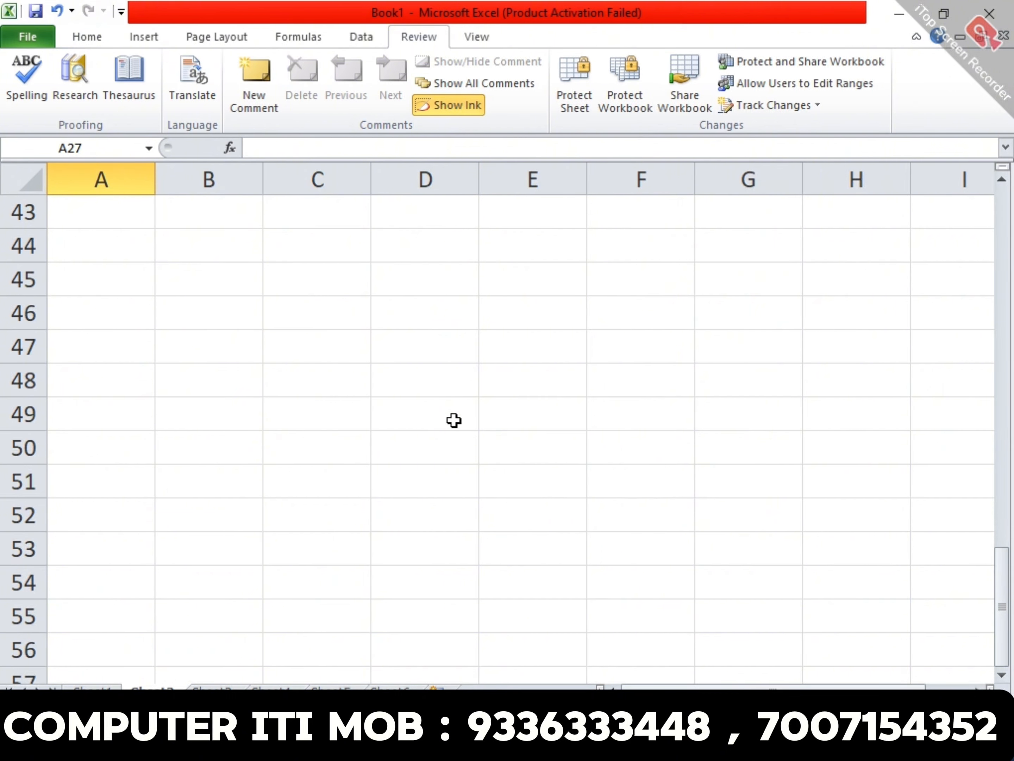
{"action": "left_click", "coordinate": [251, 304]}
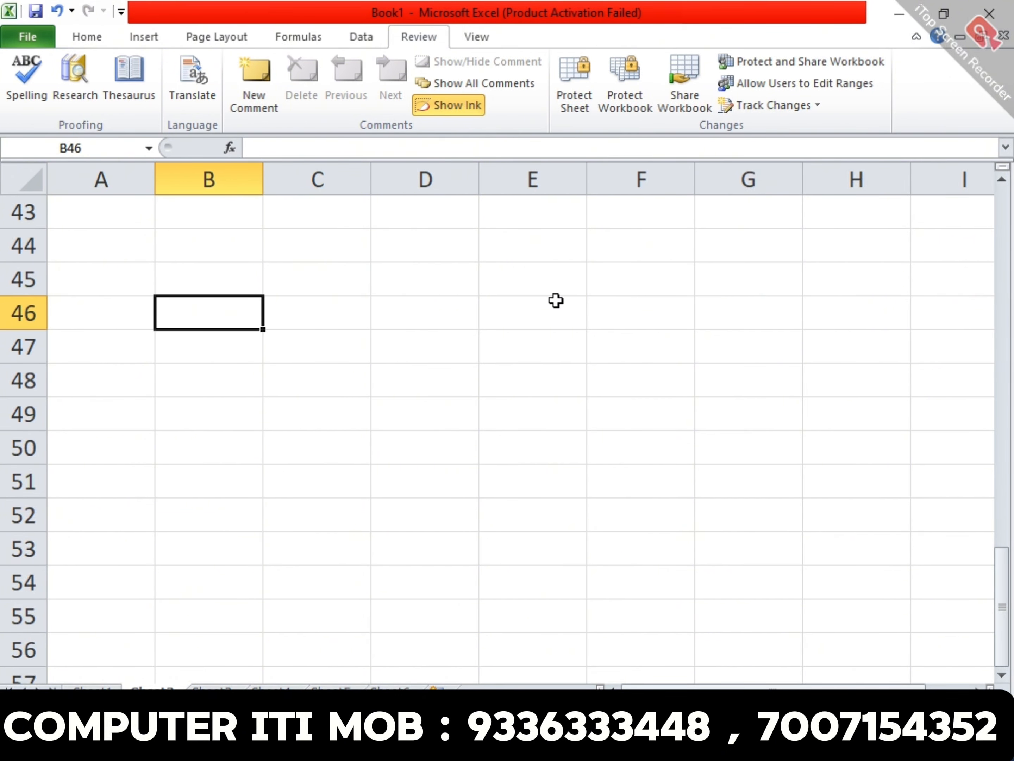
{"action": "type", "text": "1"}
{"action": "key", "text": "Return"}
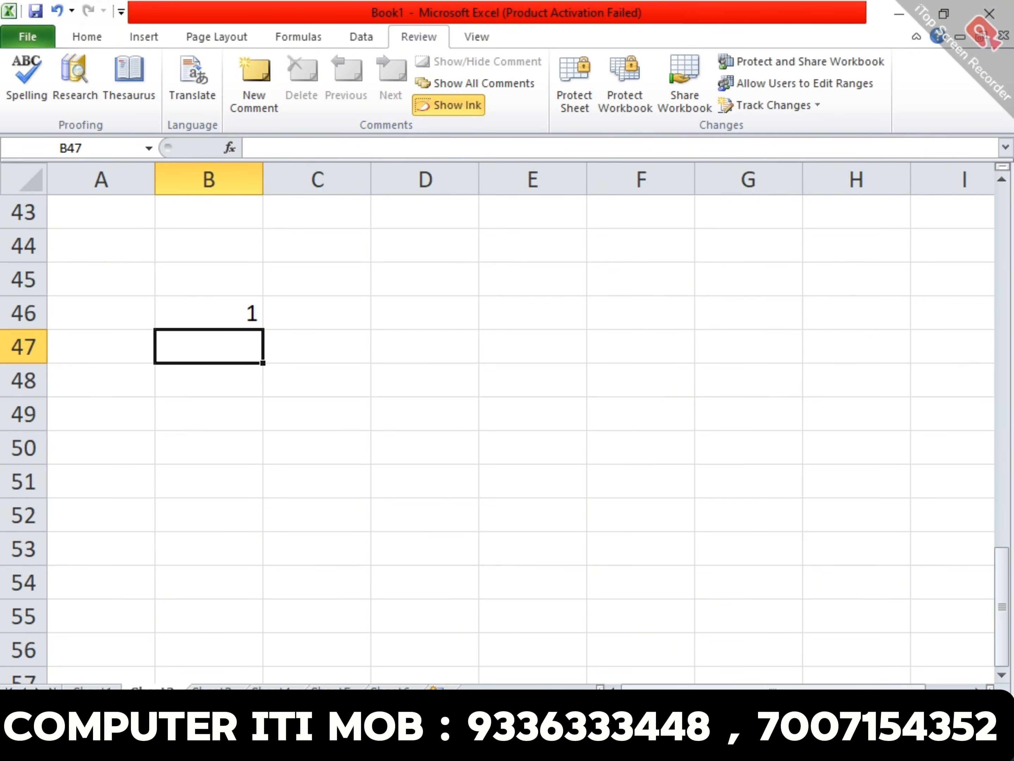
{"action": "left_click", "coordinate": [210, 310]}
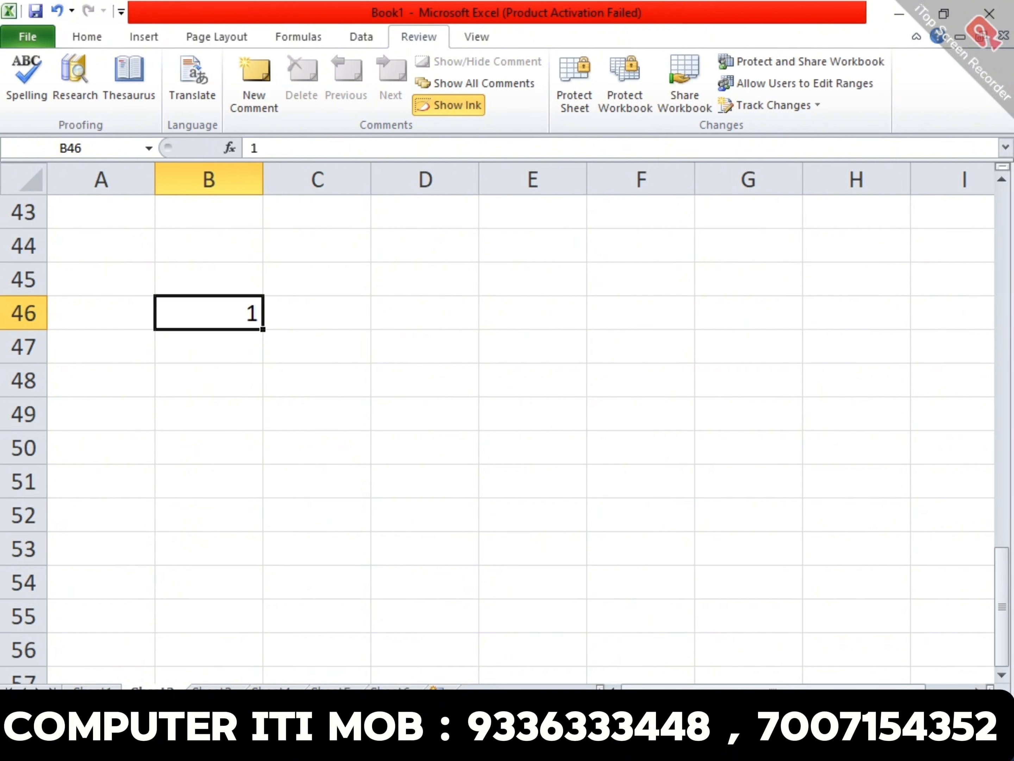
Switch to the Word notes and add the heading "How to make Series" below the list of cell reference types.
{"action": "mouse_move", "coordinate": [504, 745]}
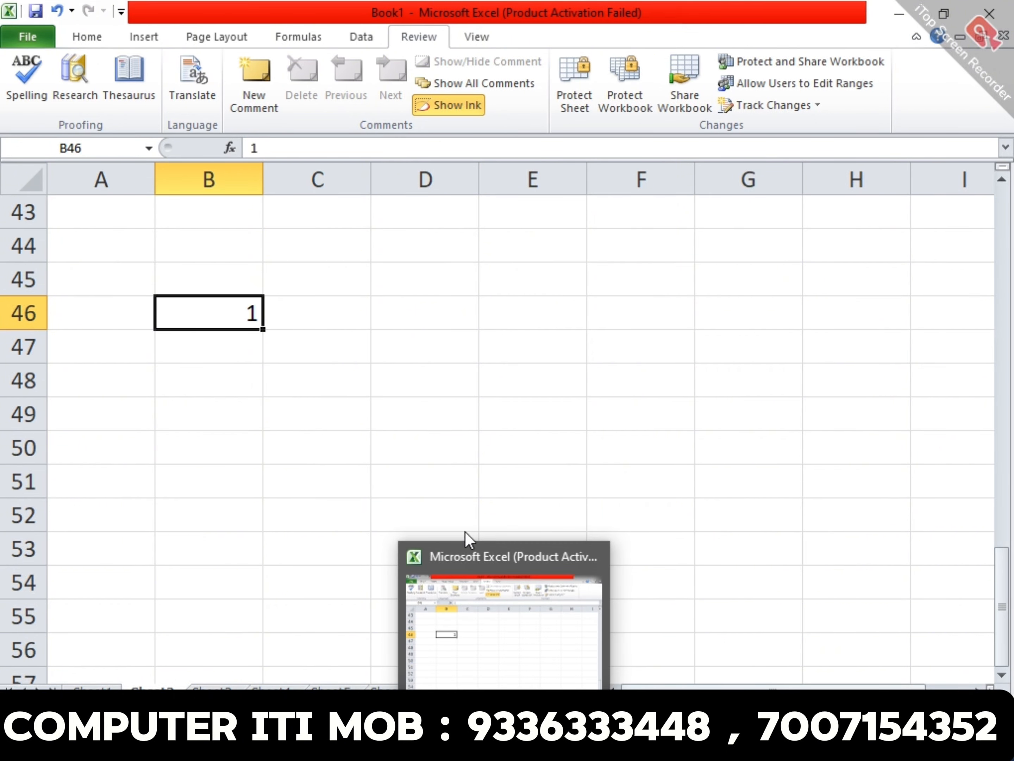
{"action": "left_click", "coordinate": [533, 746]}
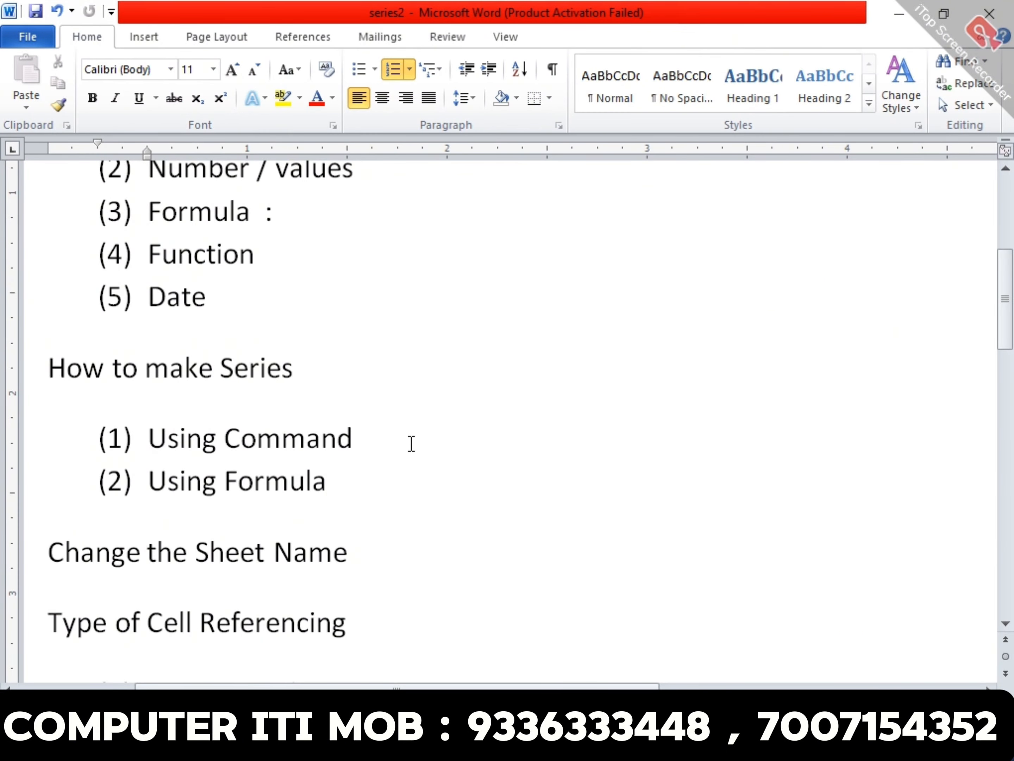
{"action": "key", "text": "Down"}
{"action": "key", "text": "Down"}
{"action": "key", "text": "Down"}
{"action": "key", "text": "Down"}
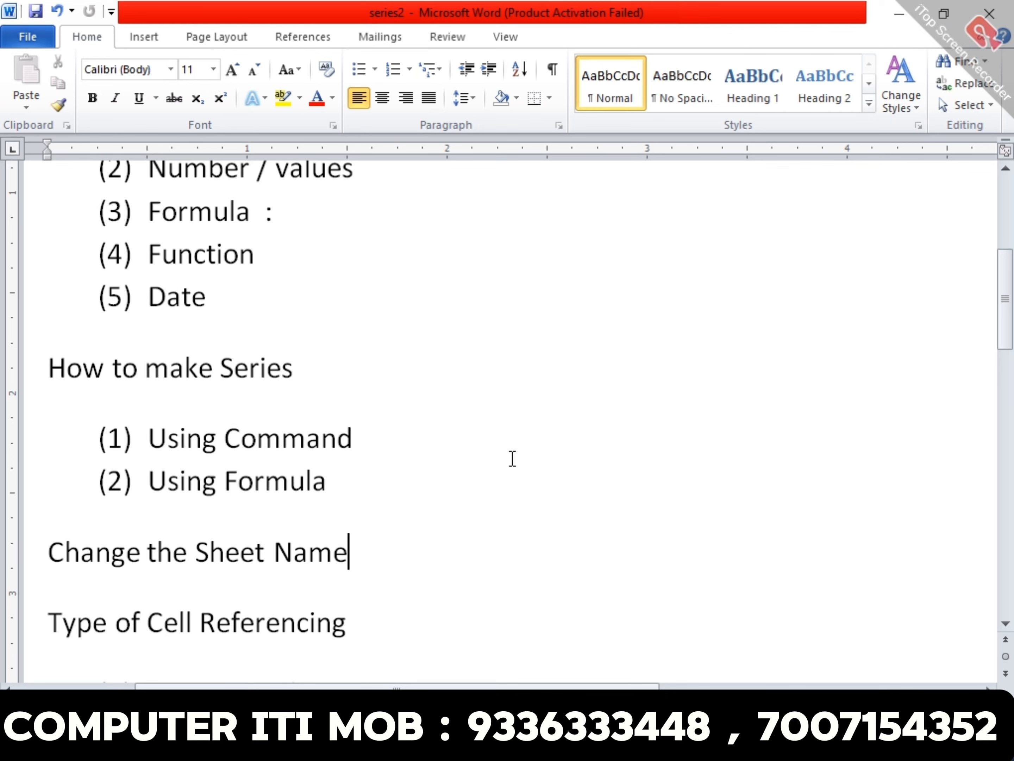
{"action": "key", "text": "Down"}
{"action": "key", "text": "Down"}
{"action": "key", "text": "Down"}
{"action": "key", "text": "Down"}
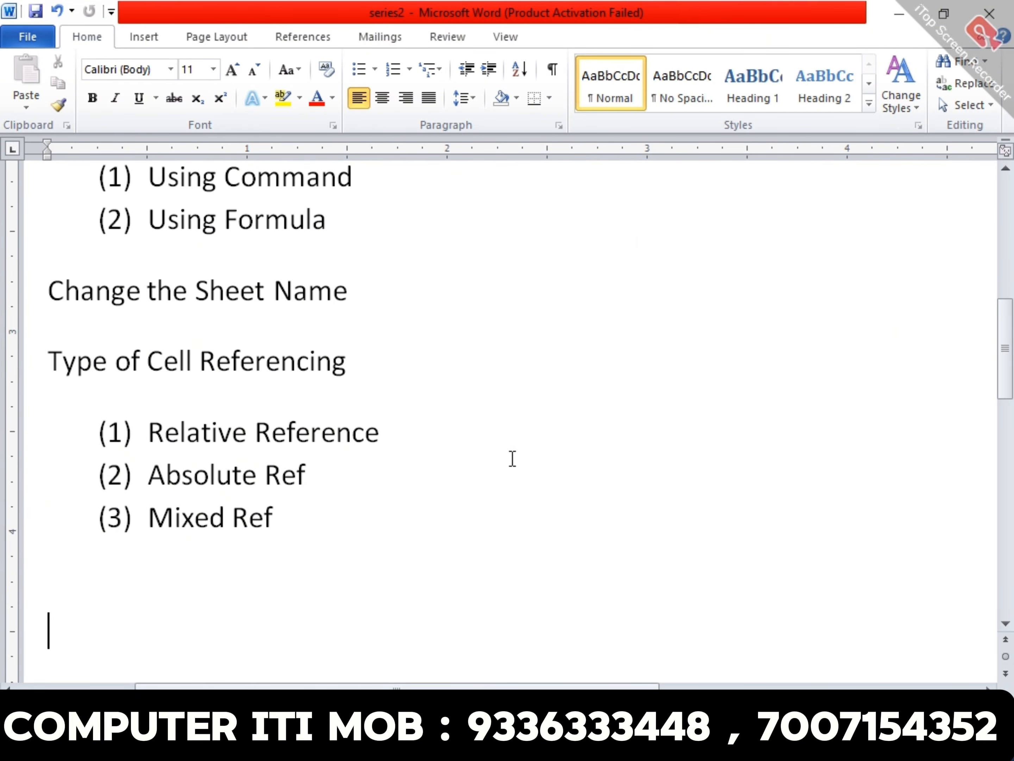
{"action": "key", "text": "Delete"}
{"action": "type", "text": "How to m"}
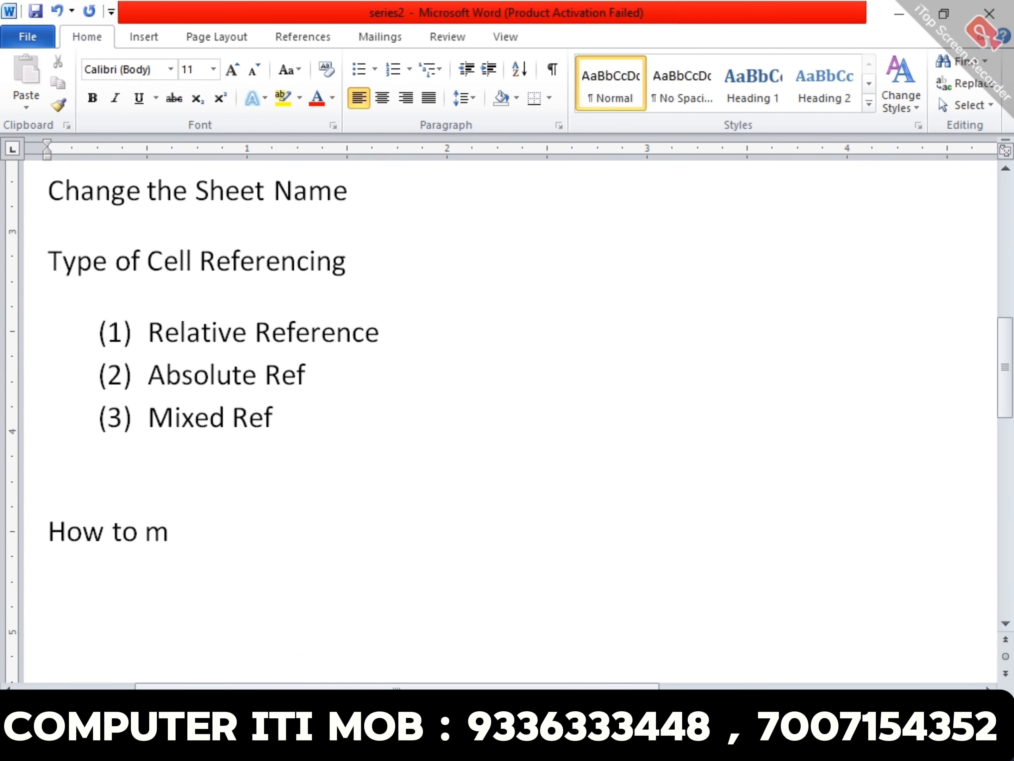
{"action": "key", "text": "BackSpace"}
{"action": "type", "text": "C"}
{"action": "key", "text": "BackSpace"}
{"action": "type", "text": "make Serie"}
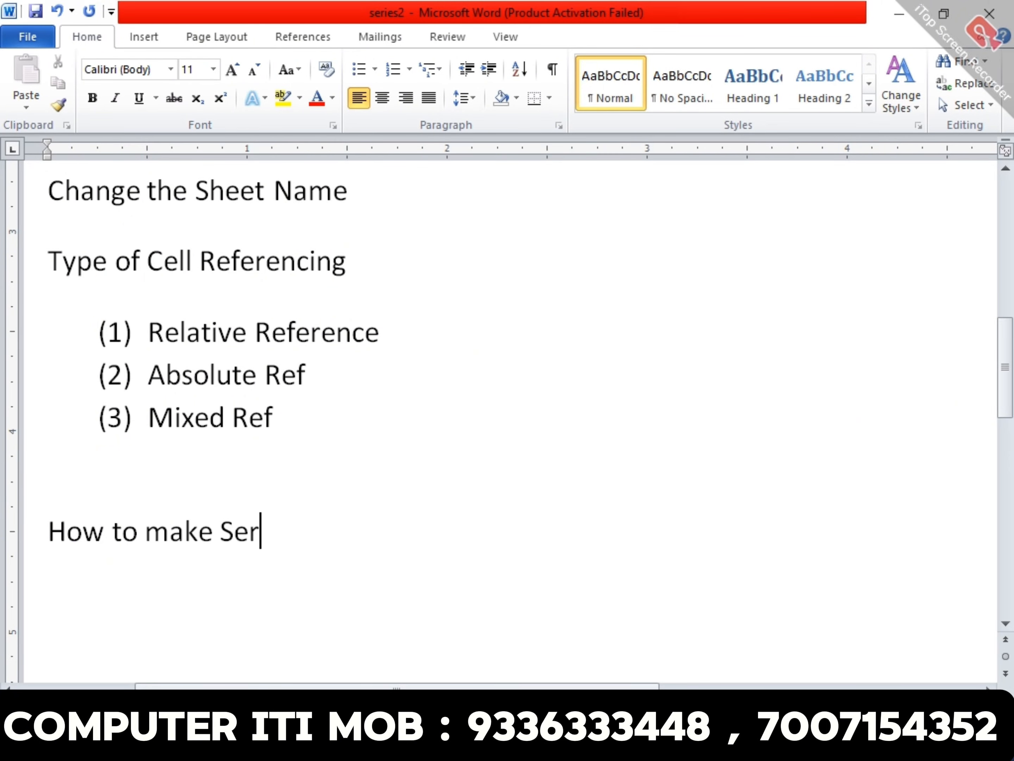
{"action": "key", "text": "BackSpace"}
{"action": "type", "text": "ies"}
Start a numbered list under the new heading with the item "Drag Method using Mouse :Type the".
{"action": "key", "text": "Return"}
{"action": "key", "text": "Return"}
{"action": "type", "text": "(1) Dr"}
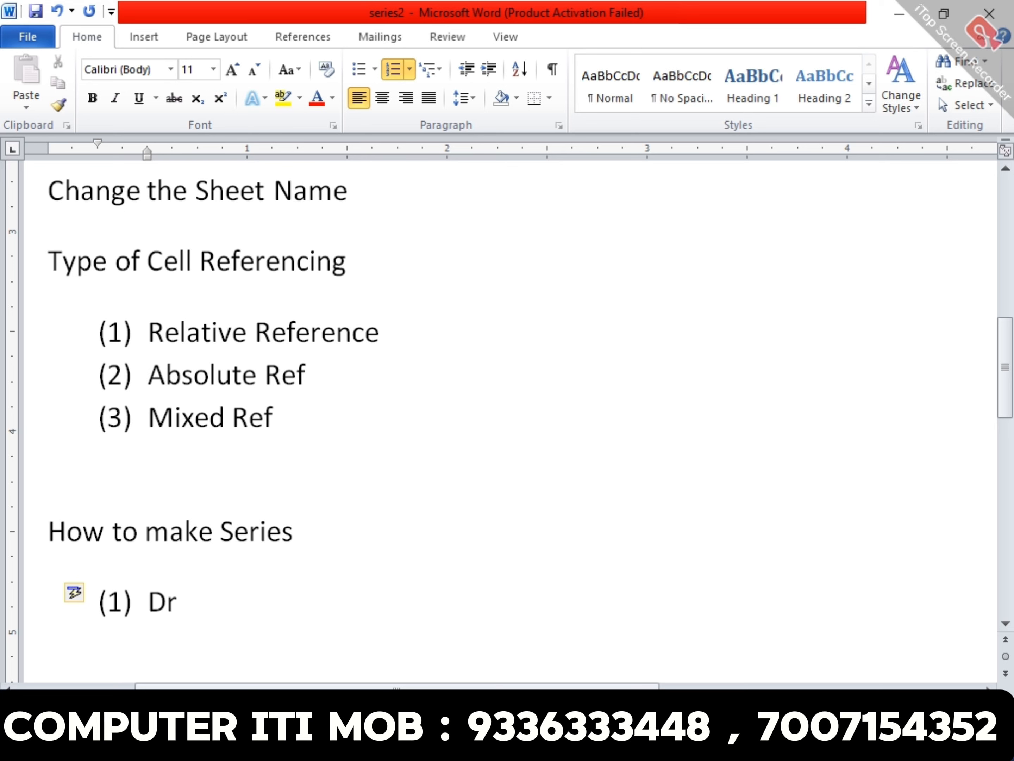
{"action": "type", "text": "ag Meto"}
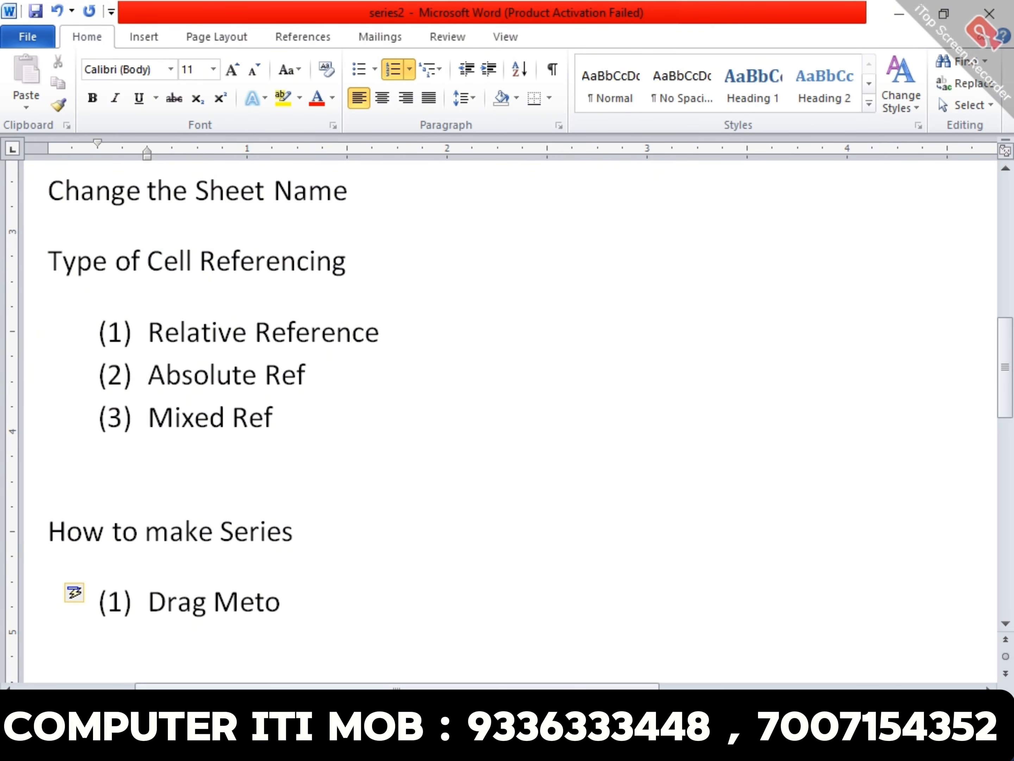
{"action": "key", "text": "BackSpace"}
{"action": "type", "text": "hod using"}
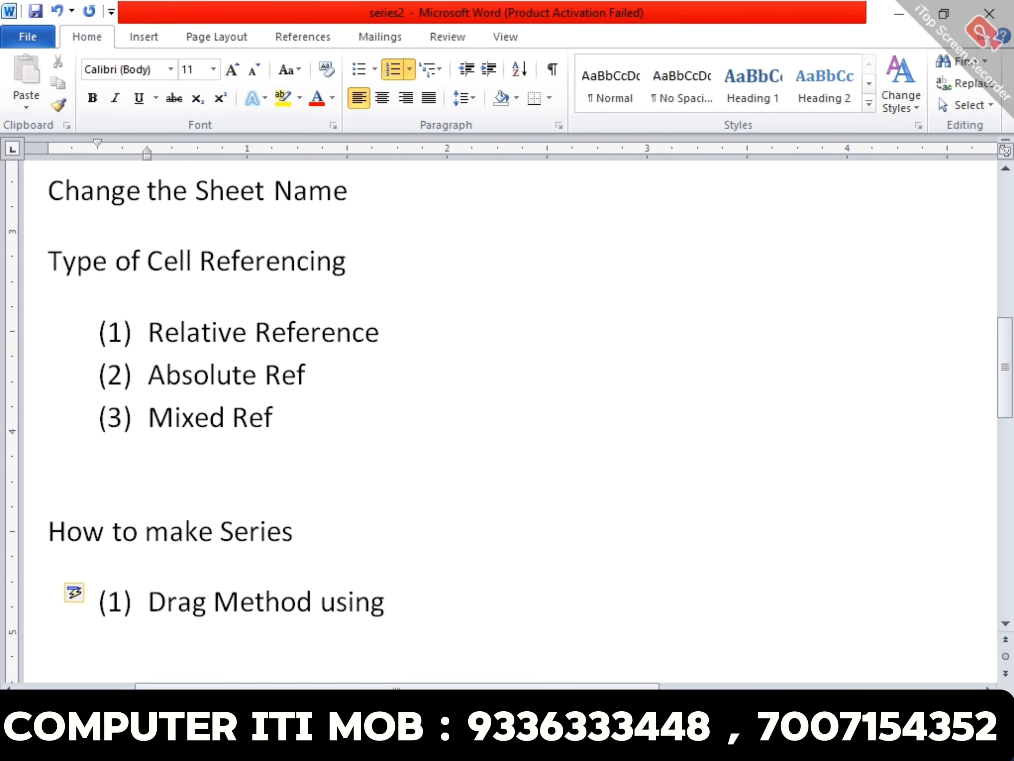
{"action": "type", "text": " Mouse"}
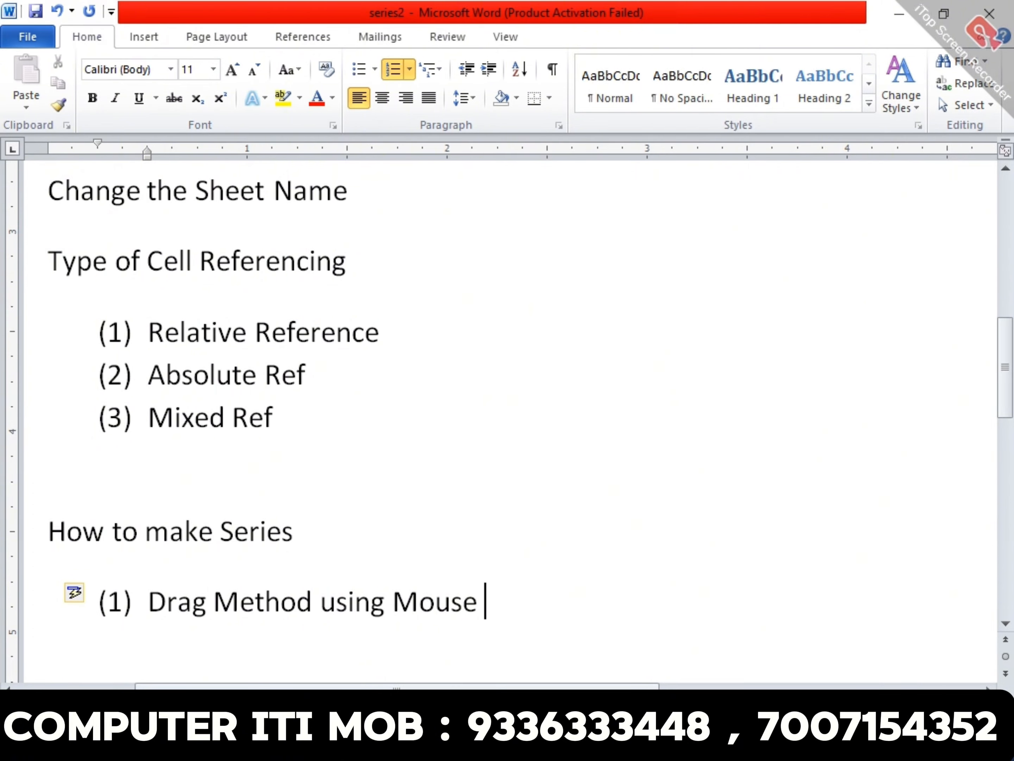
{"action": "type", "text": " :Type the"}
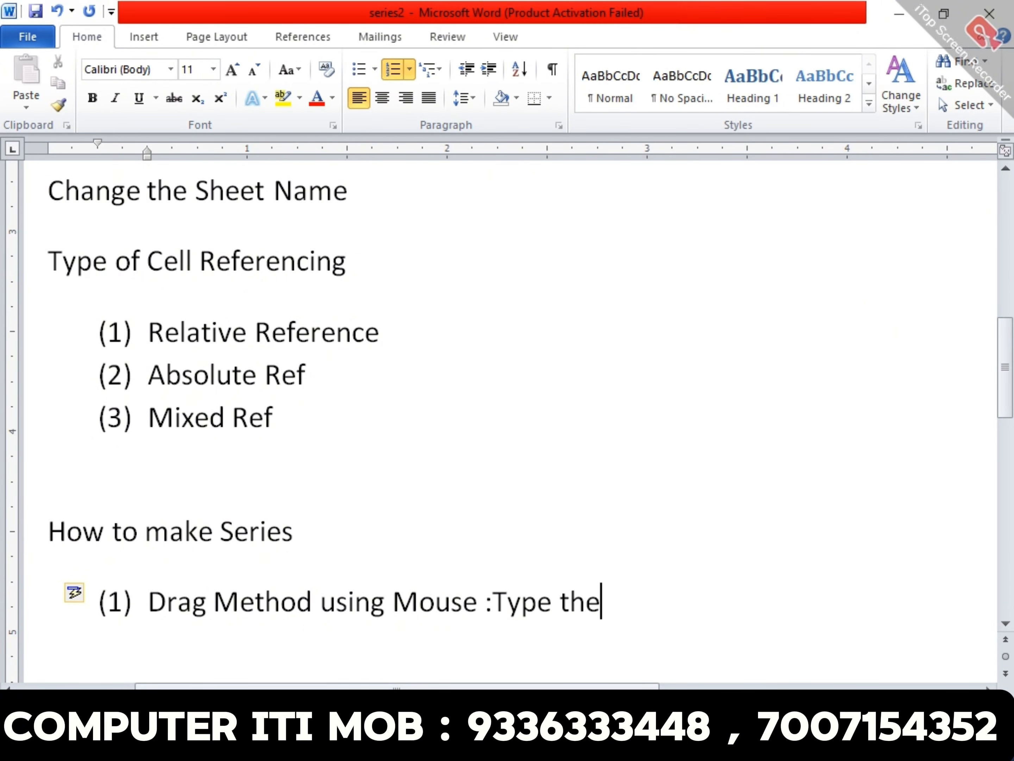
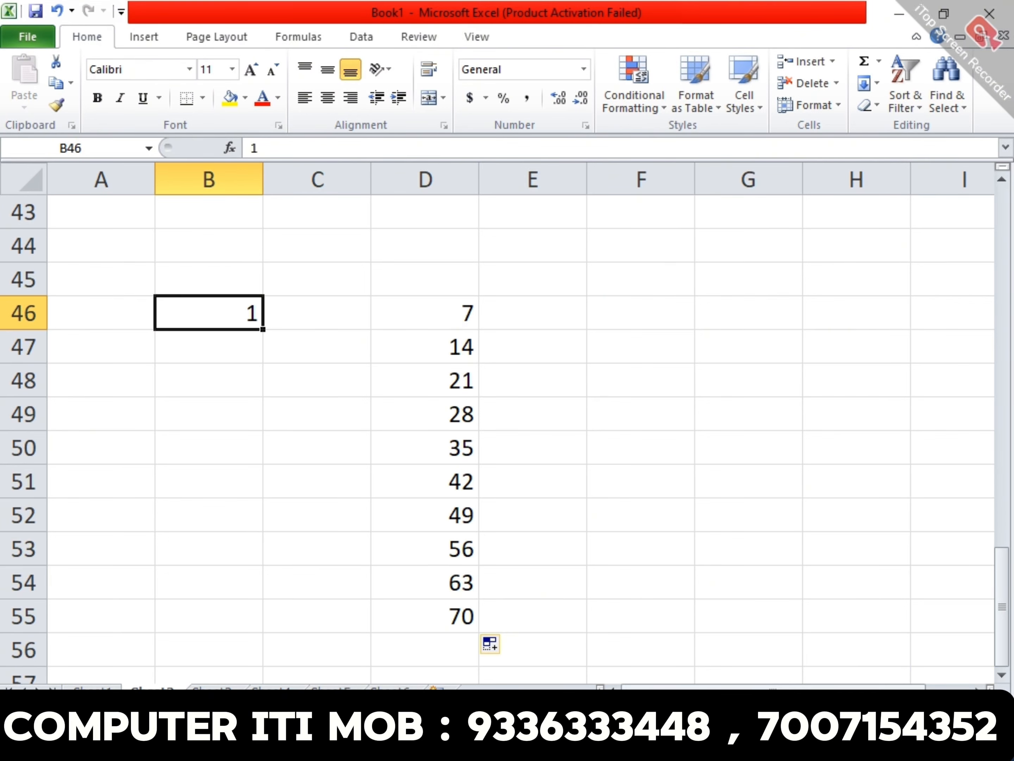
Open the next, empty worksheet of the workbook and enter the starting value 1 in cell A1.
{"action": "key", "text": "ctrl+Page_Down"}
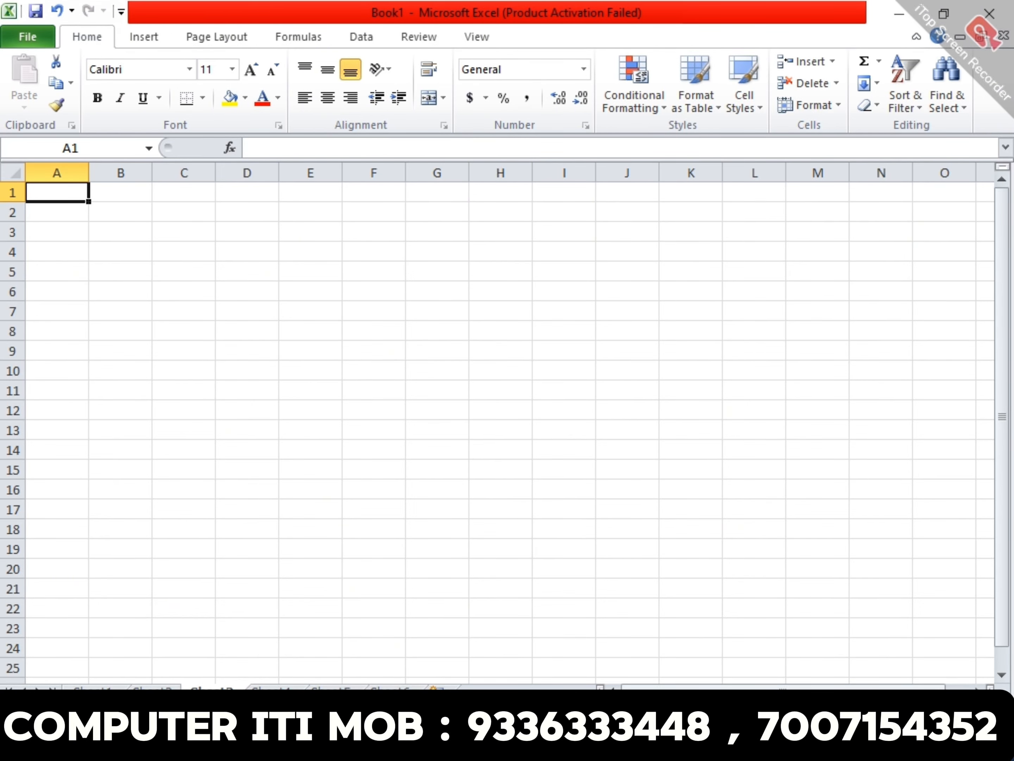
{"action": "left_click", "coordinate": [993, 710]}
{"action": "left_click", "coordinate": [993, 710]}
{"action": "left_click", "coordinate": [993, 710]}
{"action": "left_click", "coordinate": [993, 709]}
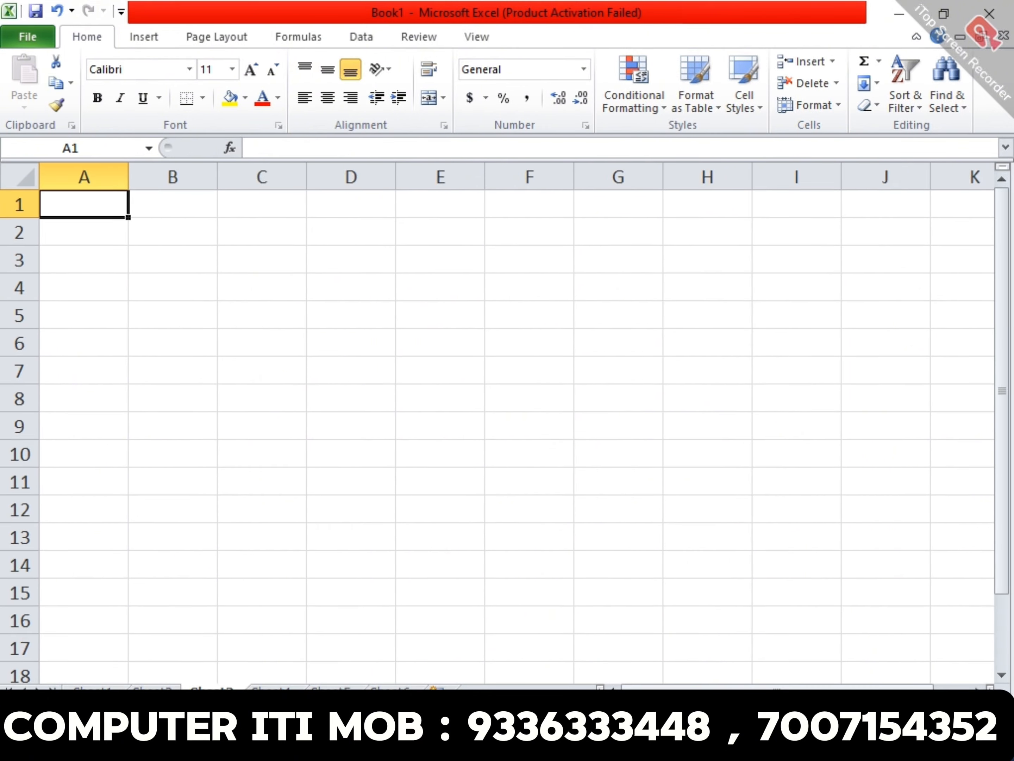
{"action": "left_click", "coordinate": [993, 710]}
{"action": "left_click", "coordinate": [993, 710]}
{"action": "left_click", "coordinate": [224, 211]}
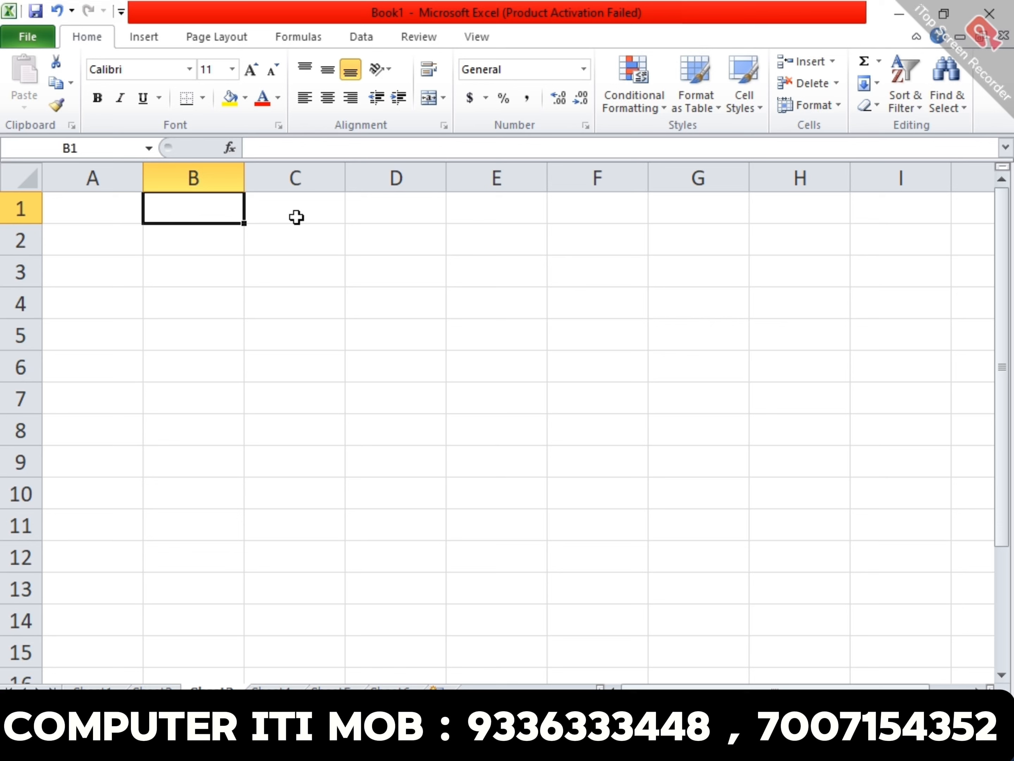
{"action": "key", "text": "Left"}
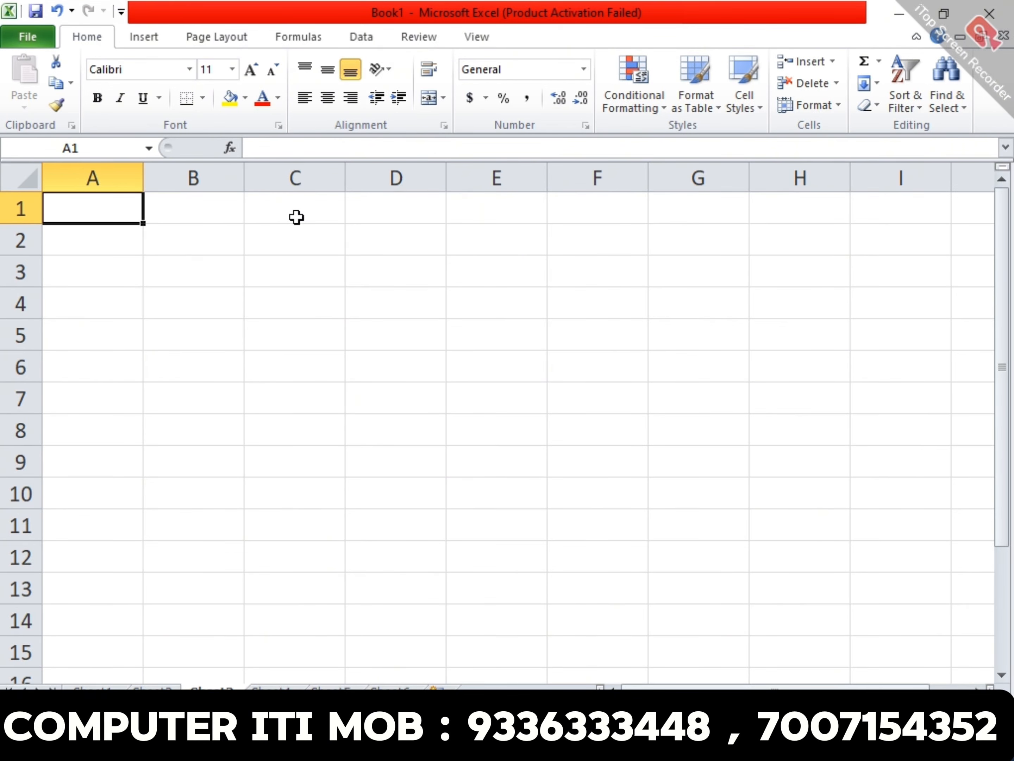
{"action": "type", "text": "1"}
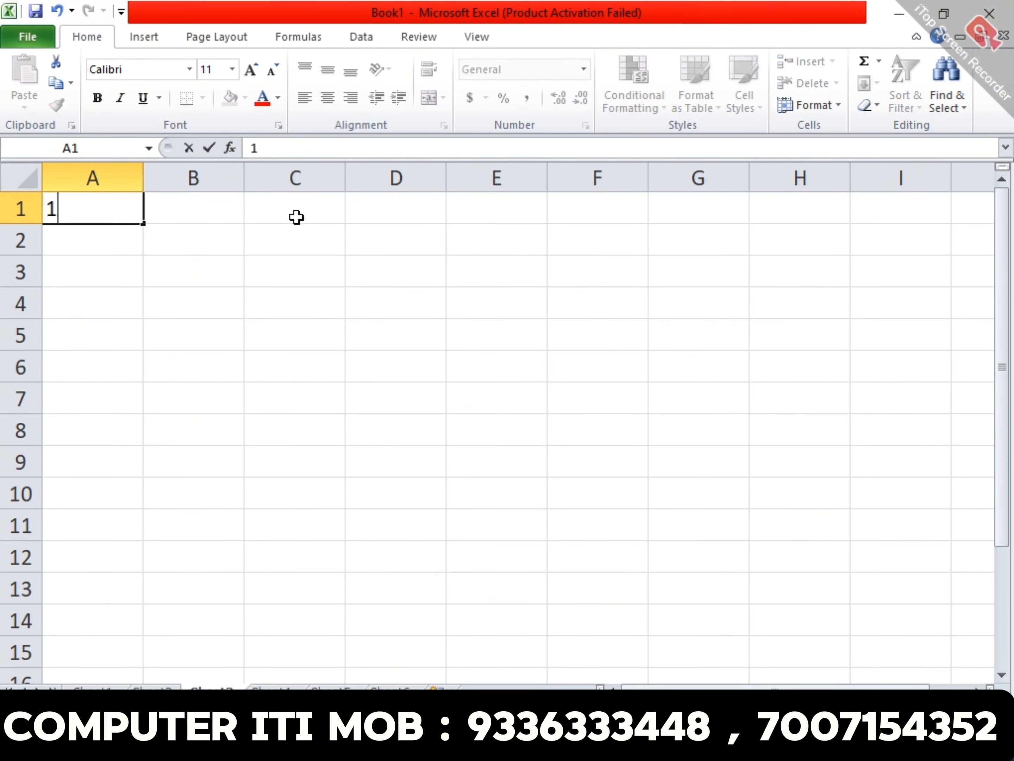
{"action": "key", "text": "Return"}
{"action": "key", "text": "Up"}
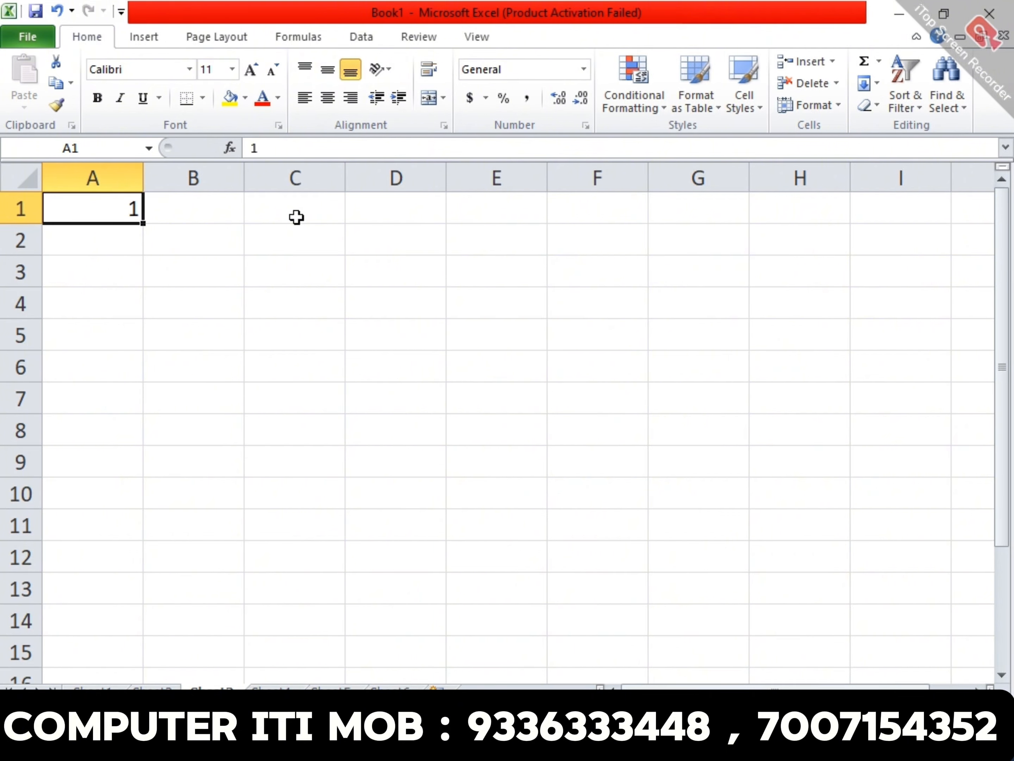
{"action": "key", "text": "shift+Down"}
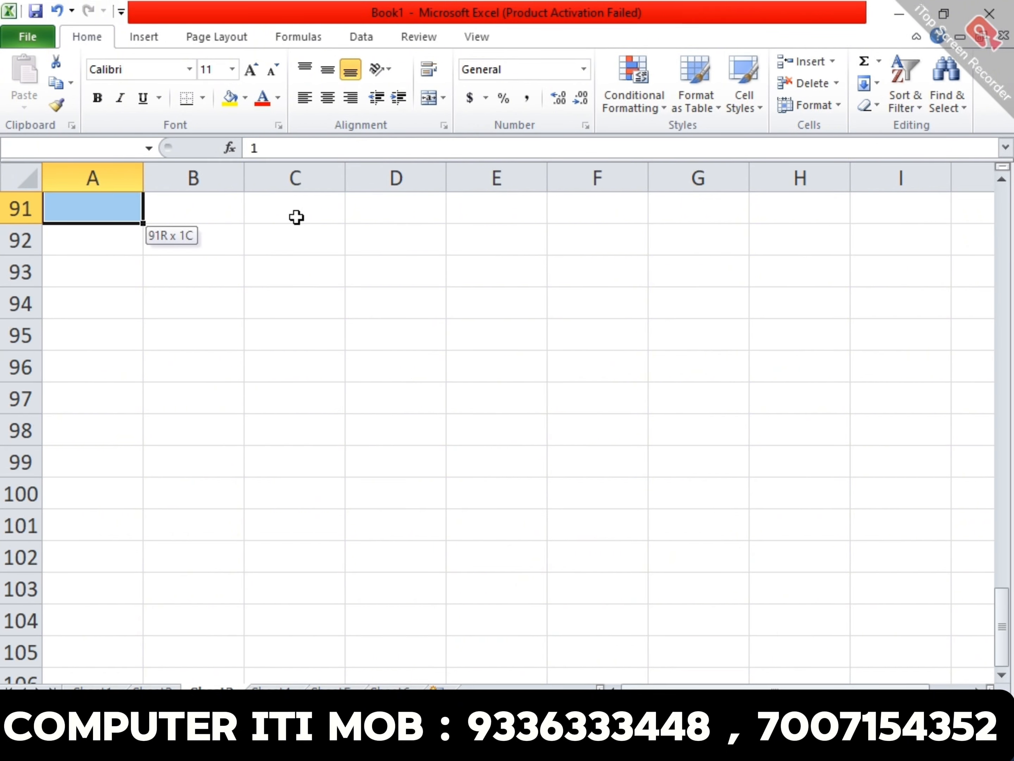
{"action": "key", "text": "shift+Down"}
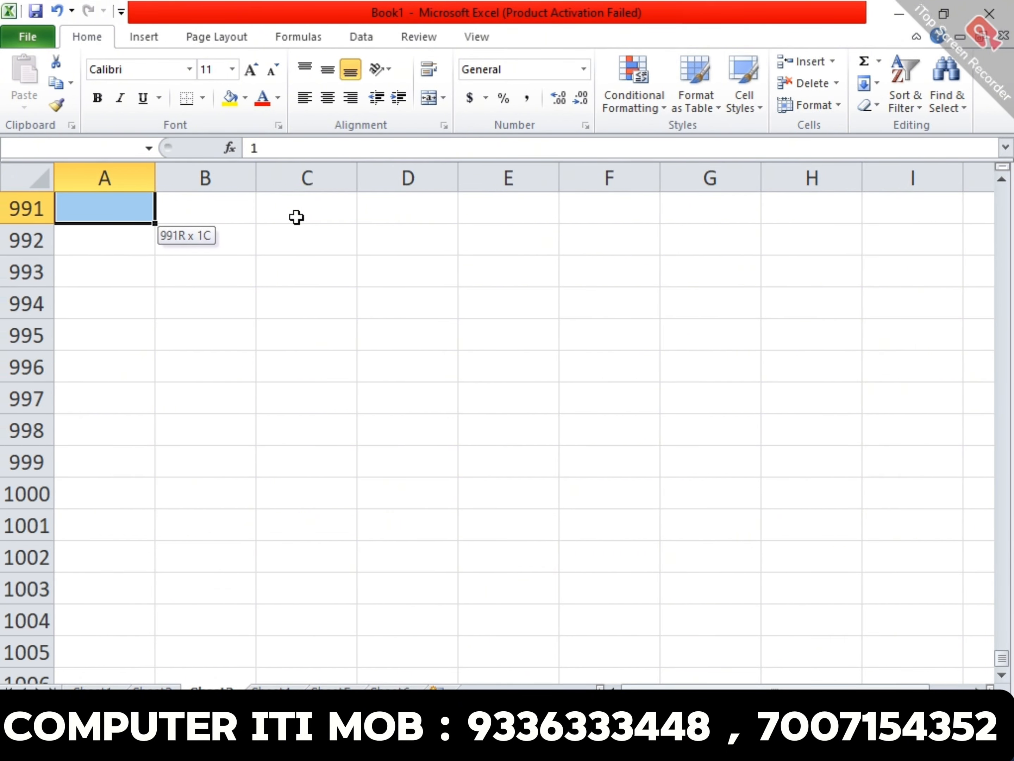
{"action": "key", "text": "shift+Down"}
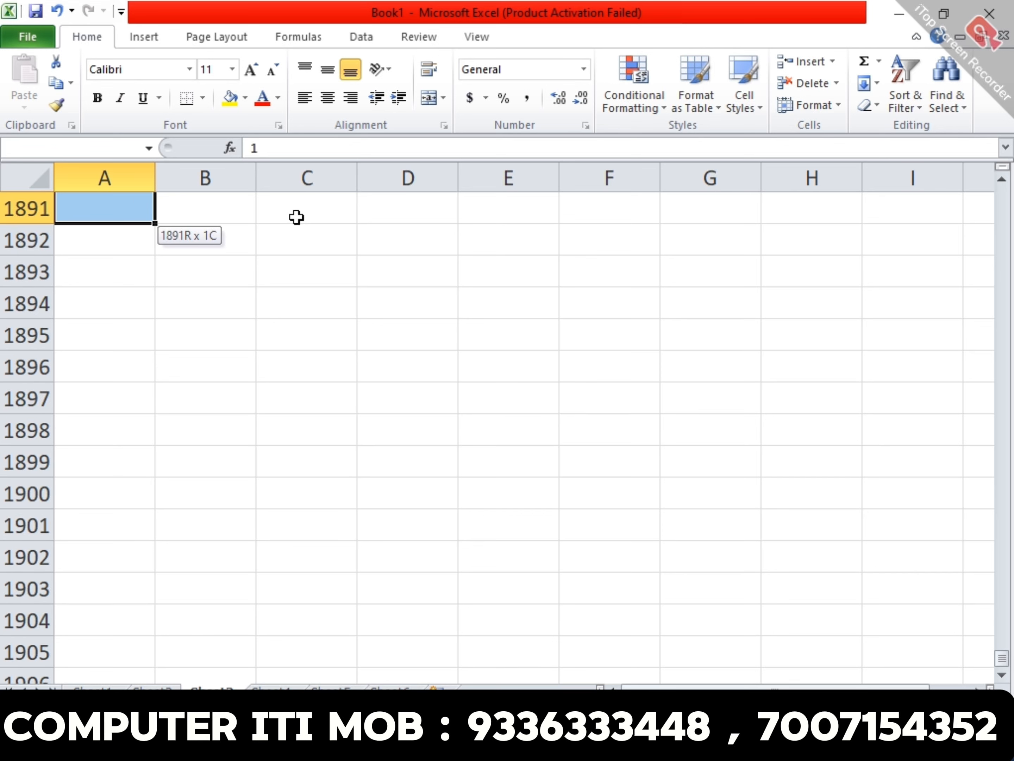
{"action": "key", "text": "shift+Down"}
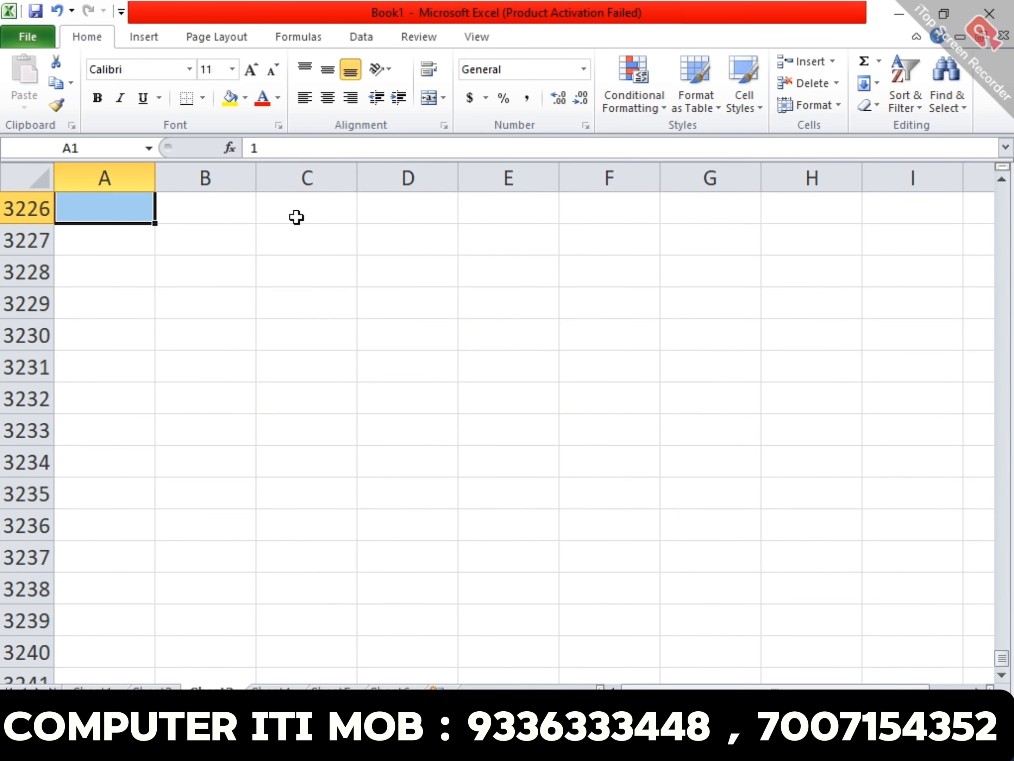
{"action": "left_click", "coordinate": [206, 436]}
{"action": "left_click", "coordinate": [87, 199]}
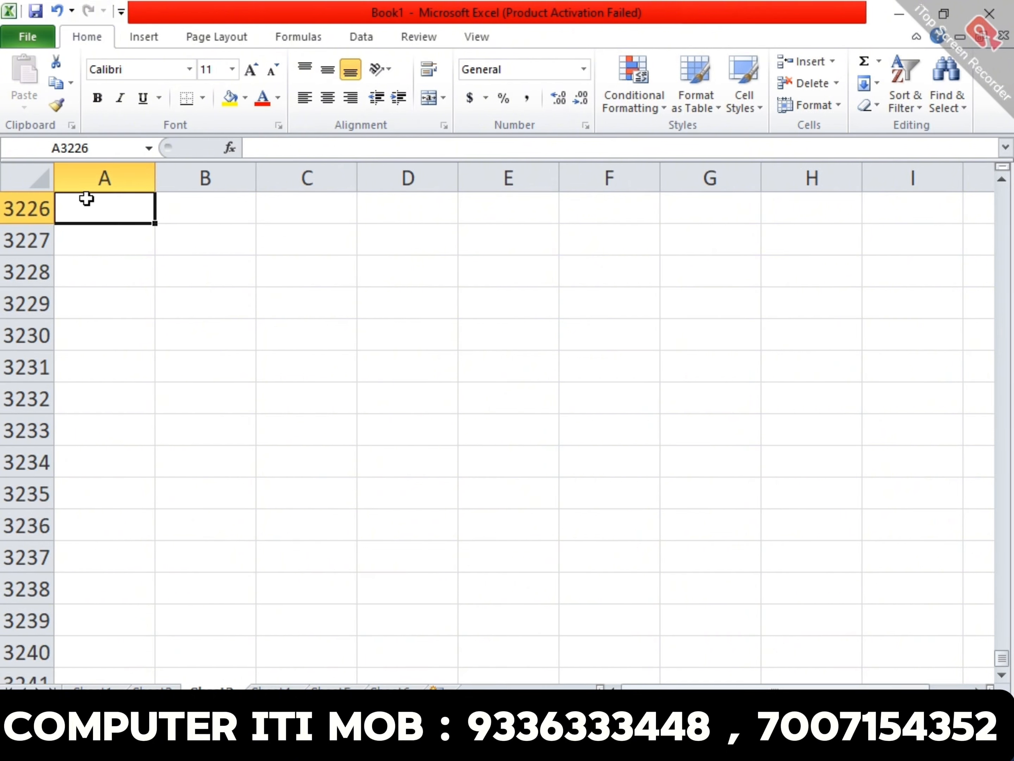
{"action": "key", "text": "ctrl+Home"}
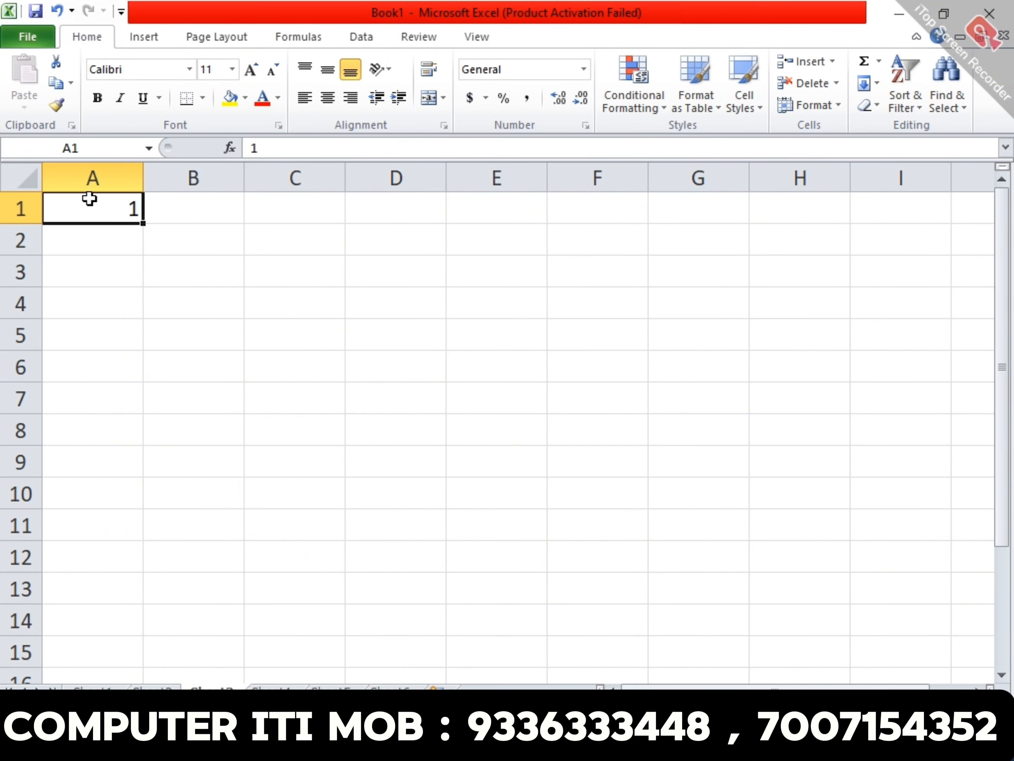
Fill column A with a linear series in columns, step value 1 and stop value 500, and go to its last cell.
{"action": "left_click", "coordinate": [122, 174]}
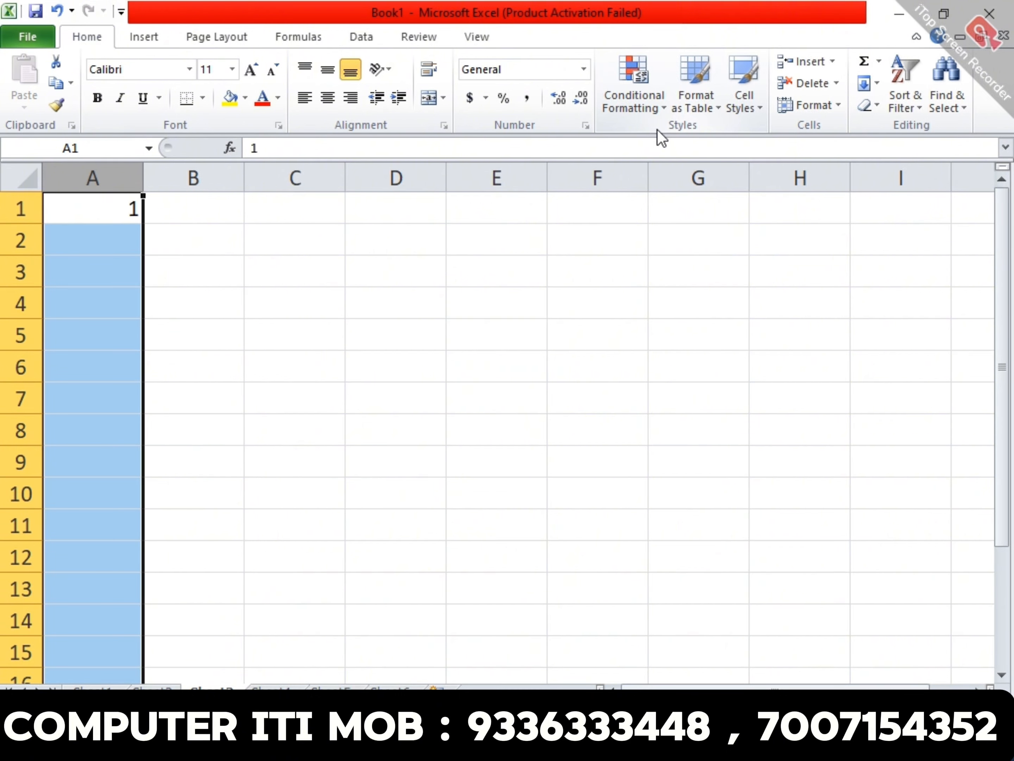
{"action": "left_click", "coordinate": [874, 83]}
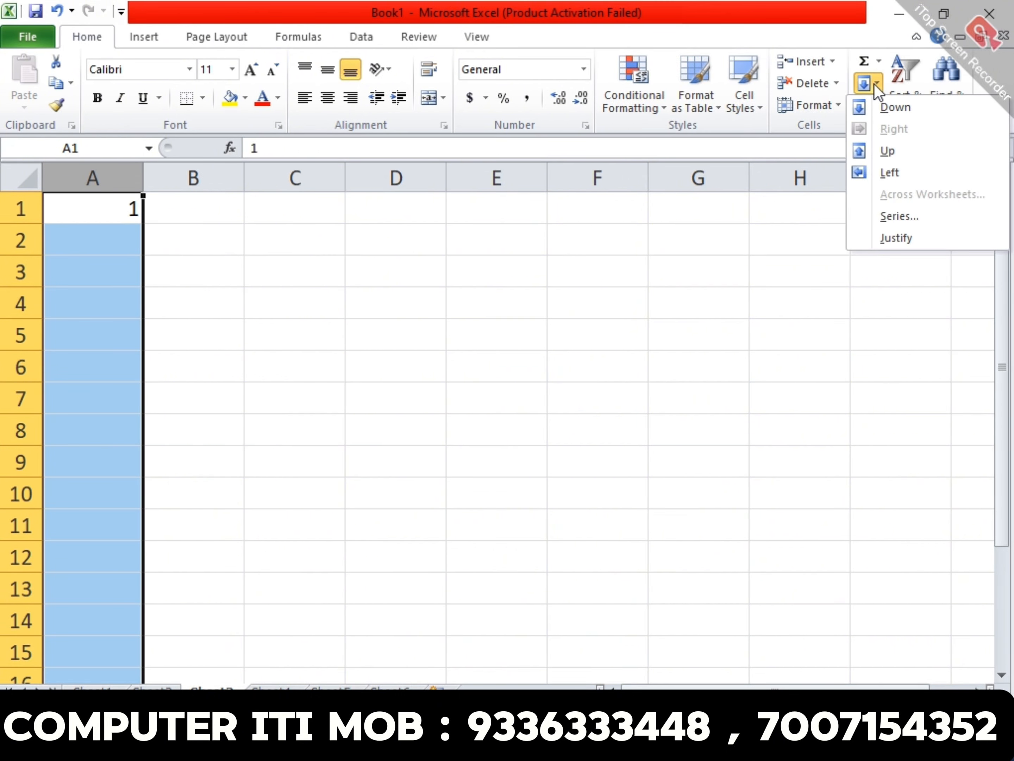
{"action": "left_click", "coordinate": [909, 237]}
{"action": "key", "text": "Return"}
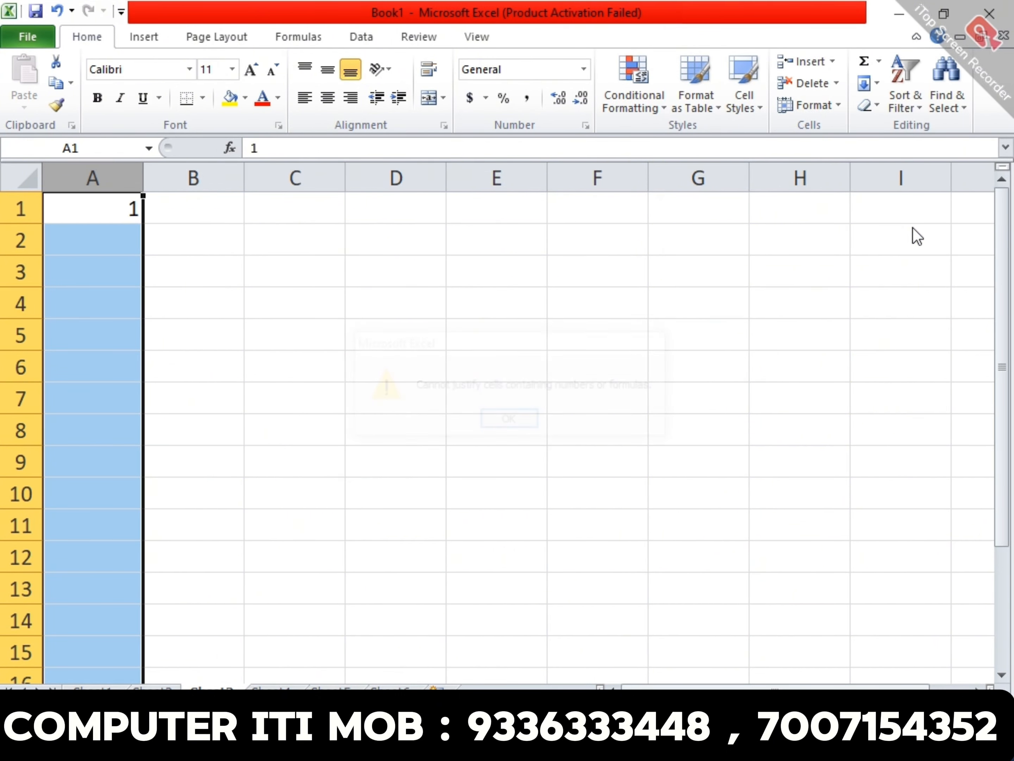
{"action": "left_click", "coordinate": [877, 82]}
{"action": "left_click", "coordinate": [908, 217]}
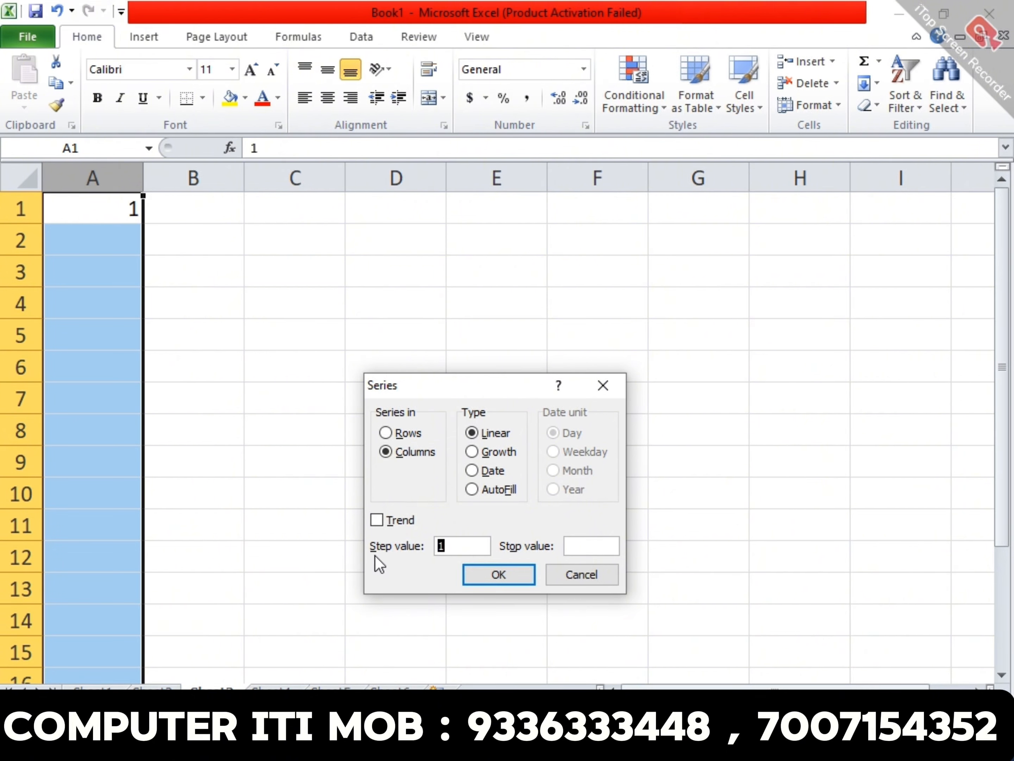
{"action": "left_click", "coordinate": [570, 548]}
{"action": "type", "text": "500"}
{"action": "key", "text": "Return"}
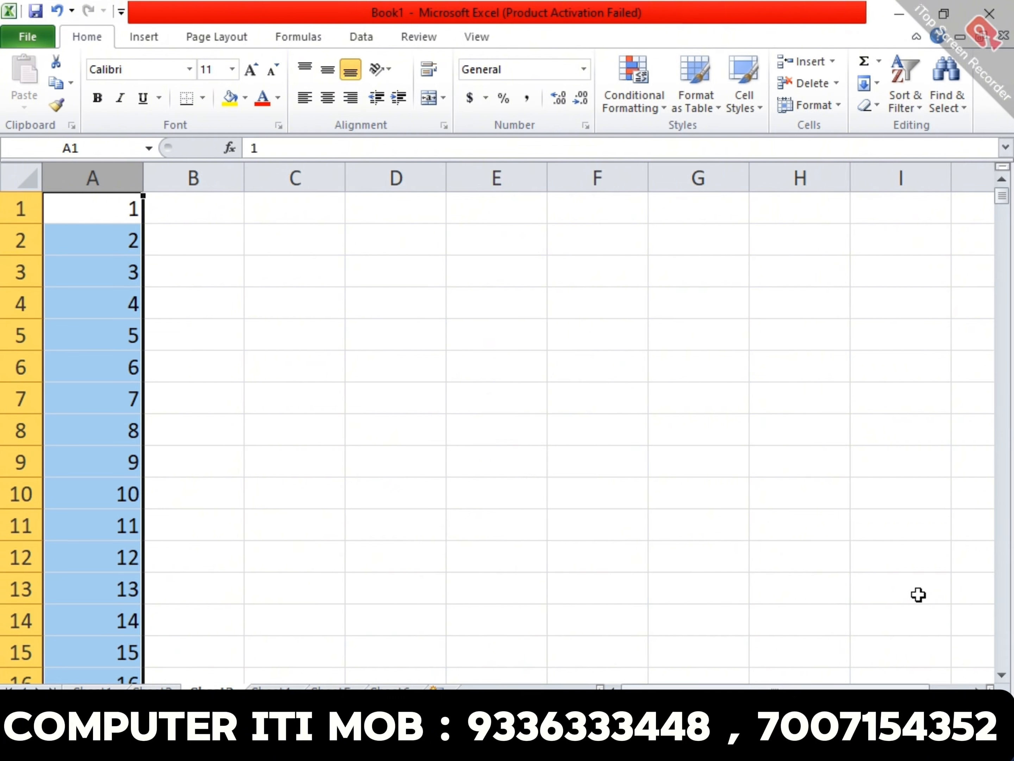
{"action": "left_click", "coordinate": [109, 466]}
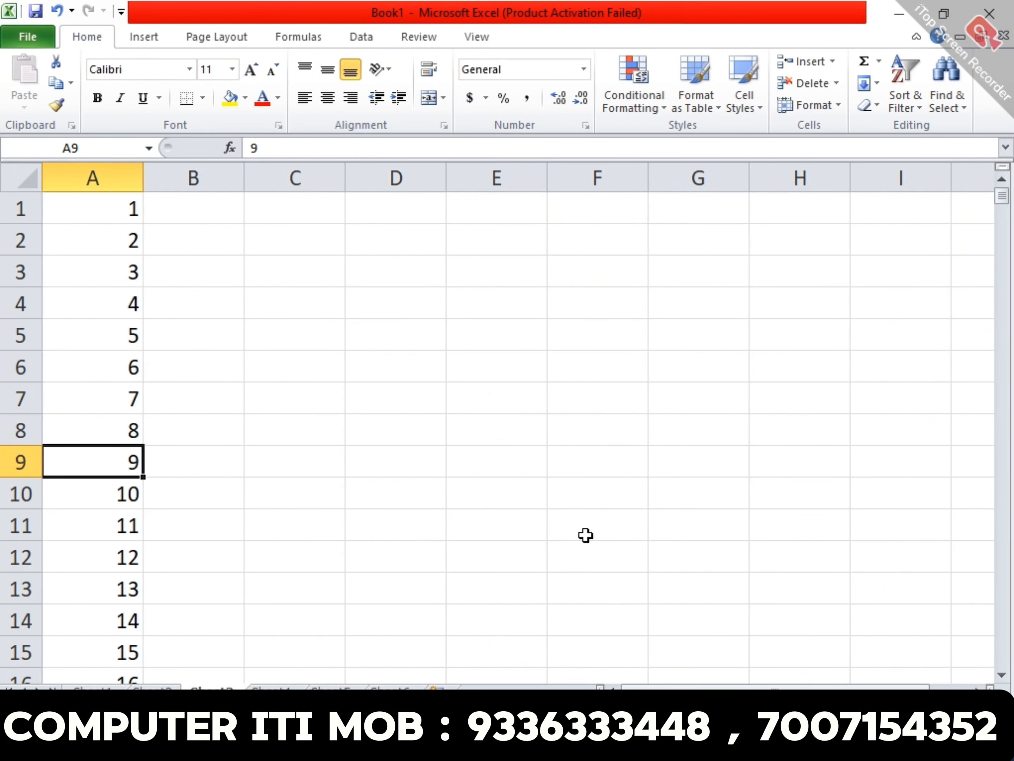
{"action": "key", "text": "ctrl+Down"}
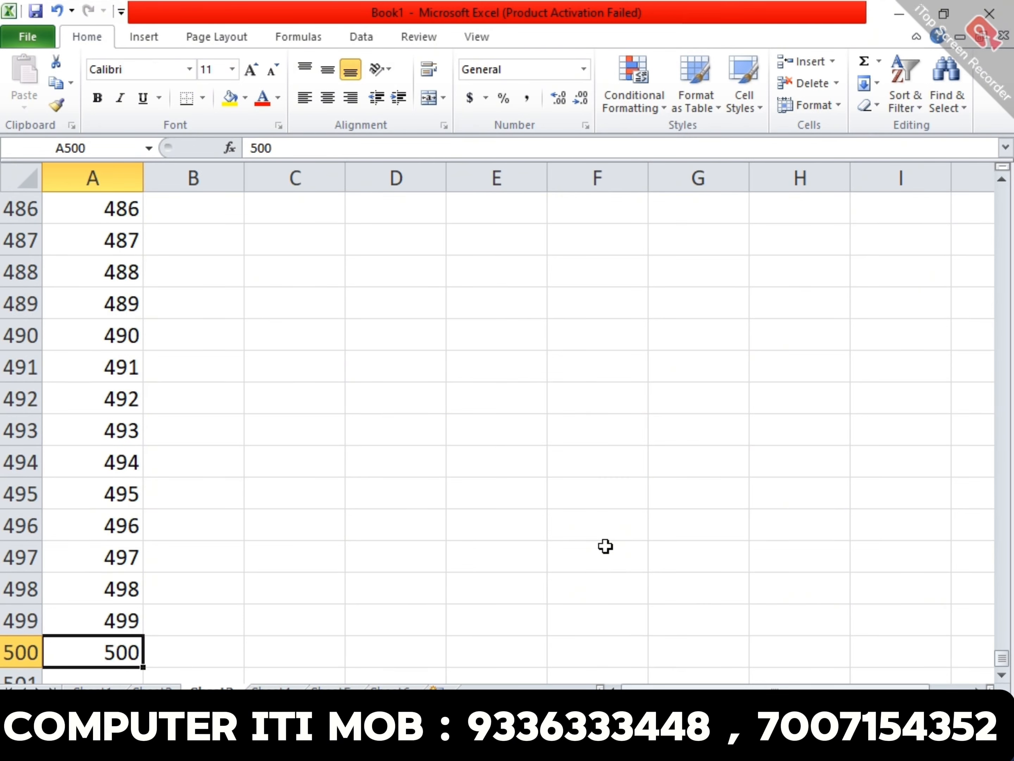
Return to the top of the sheet, enter the starting value 10 in cell C1 and select that cell.
{"action": "key", "text": "ctrl+Home"}
{"action": "key", "text": "Right"}
{"action": "key", "text": "Right"}
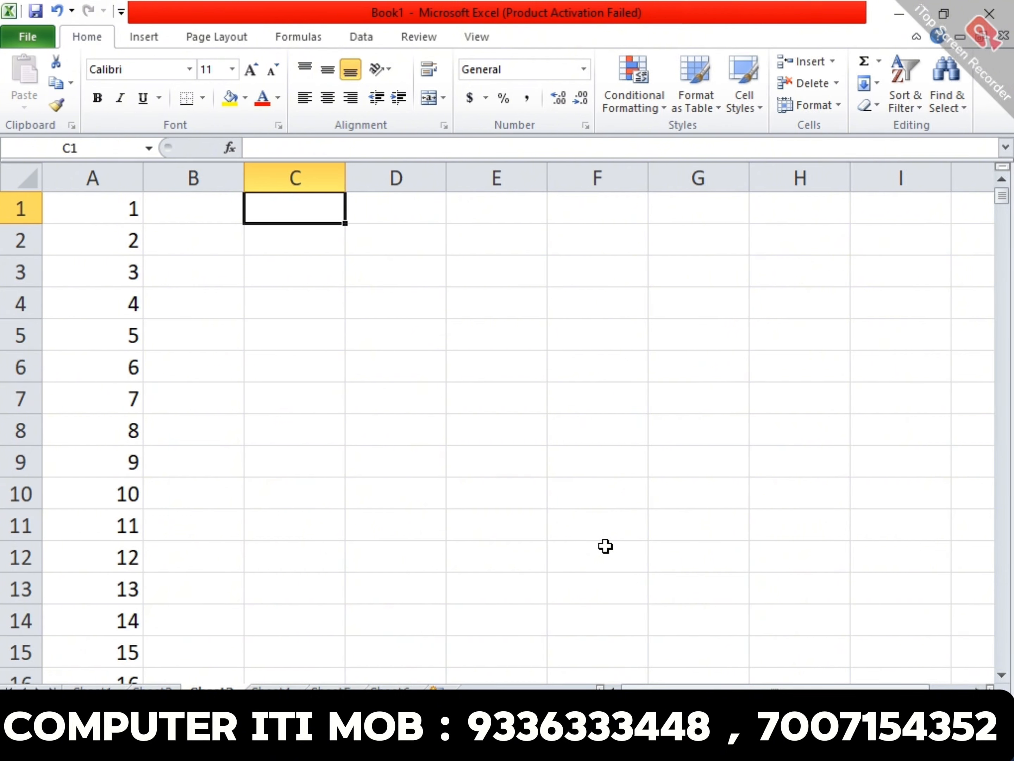
{"action": "type", "text": "10"}
{"action": "key", "text": "Return"}
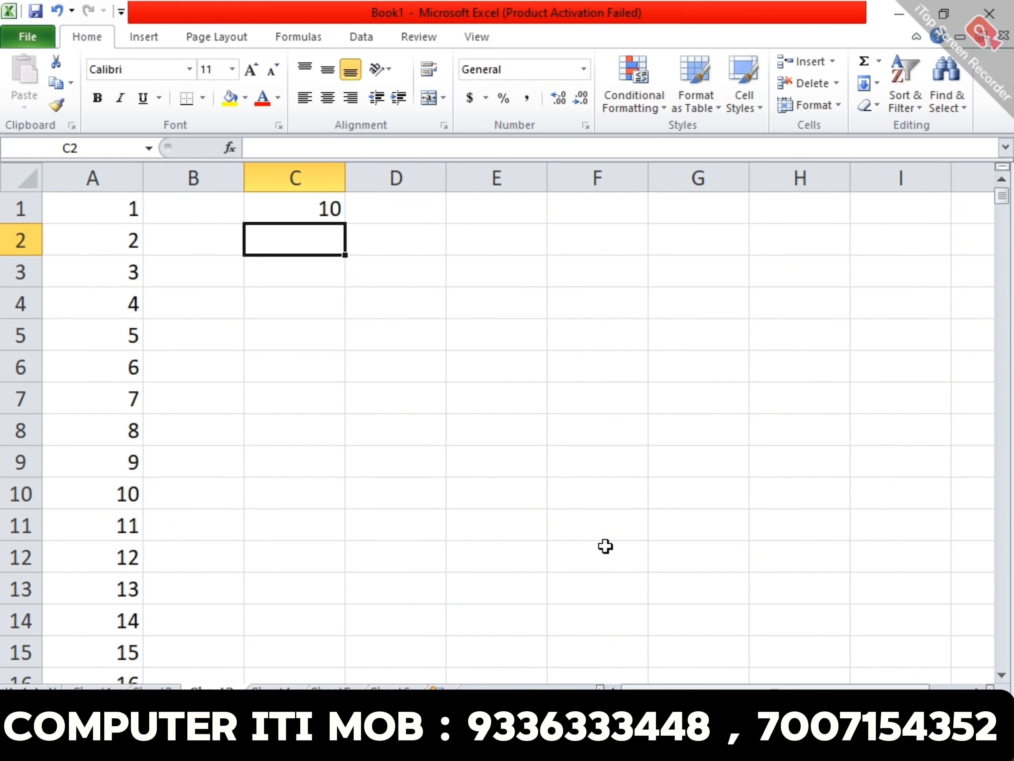
{"action": "key", "text": "Up"}
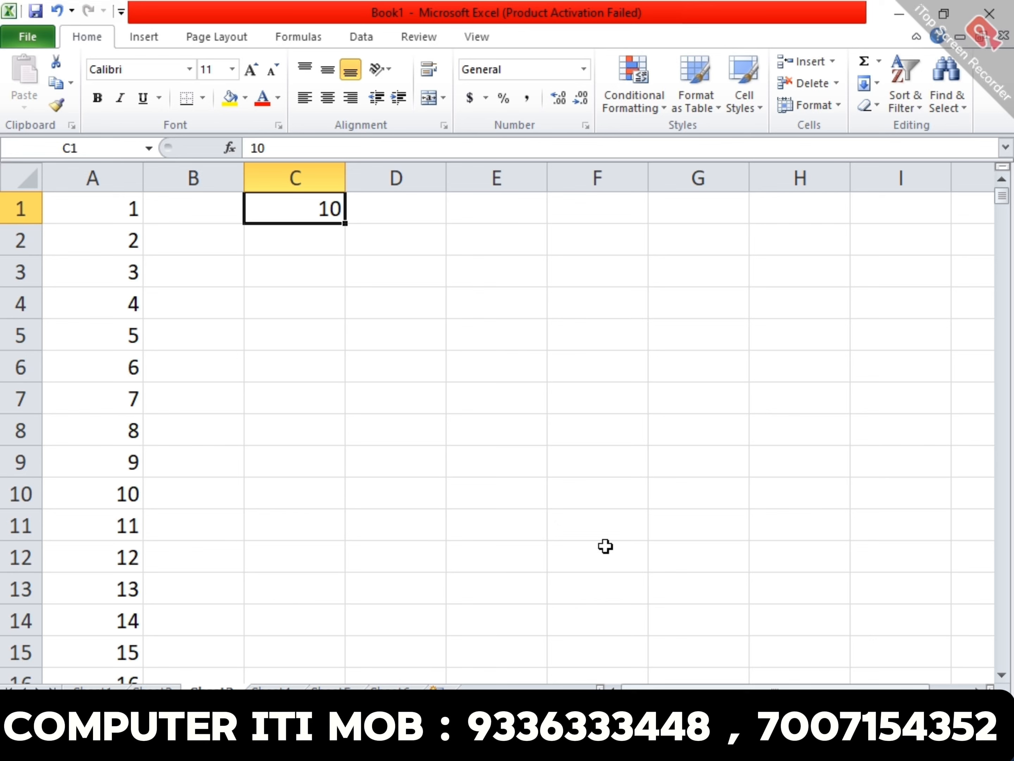
Fill the range C1:C331 with a linear series in columns, step value 2 and stop value 250, and go to its last filled cell.
{"action": "key", "text": "shift+Page_Down"}
{"action": "key", "text": "shift+Page_Down"}
{"action": "key", "text": "shift+Page_Down"}
{"action": "key", "text": "shift+Page_Down"}
{"action": "key", "text": "shift+Page_Down"}
{"action": "key", "text": "shift+Page_Down"}
{"action": "key", "text": "shift+Page_Down"}
{"action": "key", "text": "shift+Page_Down"}
{"action": "key", "text": "shift+Page_Down"}
{"action": "key", "text": "shift+Page_Down"}
{"action": "key", "text": "shift+Page_Down"}
{"action": "key", "text": "shift+Page_Down"}
{"action": "key", "text": "shift+Page_Down"}
{"action": "key", "text": "shift+Page_Down"}
{"action": "key", "text": "shift+Page_Down"}
{"action": "key", "text": "shift+Page_Down"}
{"action": "key", "text": "shift+Page_Down"}
{"action": "key", "text": "shift+Page_Down"}
{"action": "key", "text": "shift+Page_Down"}
{"action": "key", "text": "shift+Page_Down"}
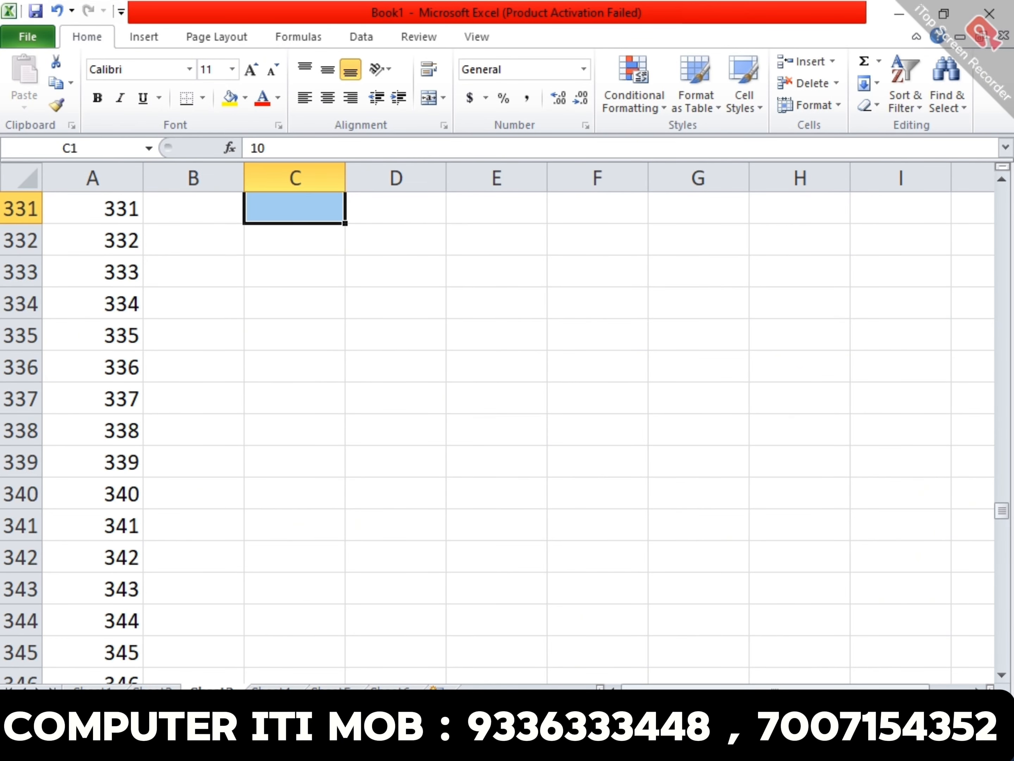
{"action": "scroll", "coordinate": [951, 585], "scroll_direction": "up", "scroll_amount": 3}
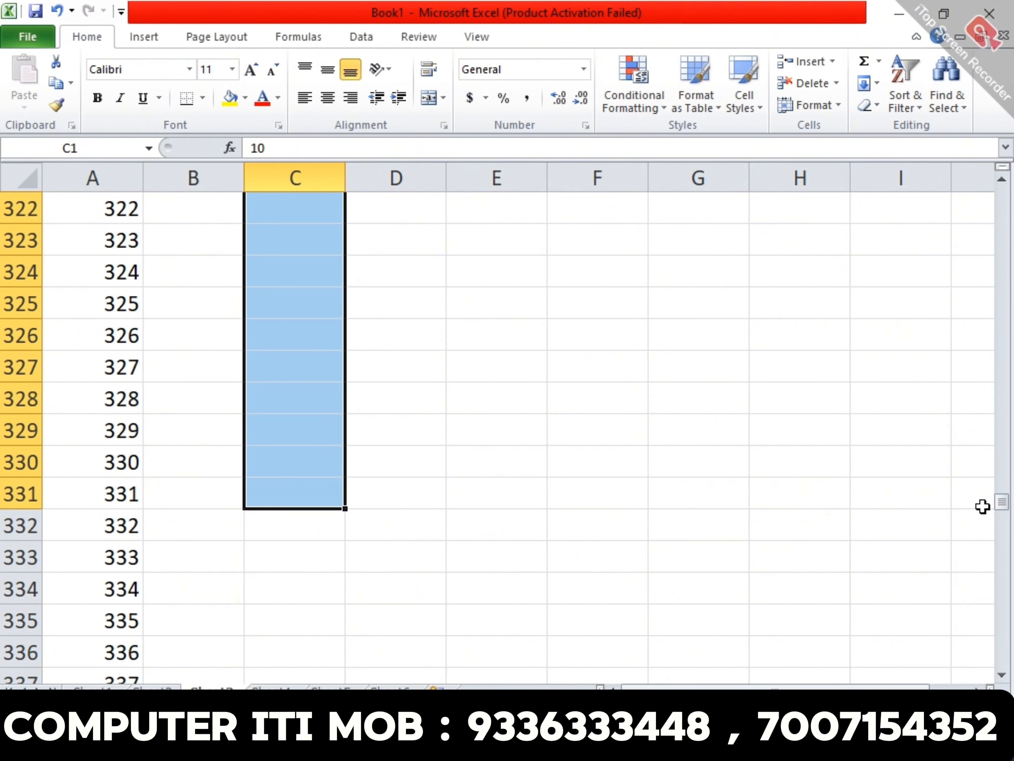
{"action": "left_click_drag", "start_coordinate": [1001, 511], "coordinate": [1004, 195]}
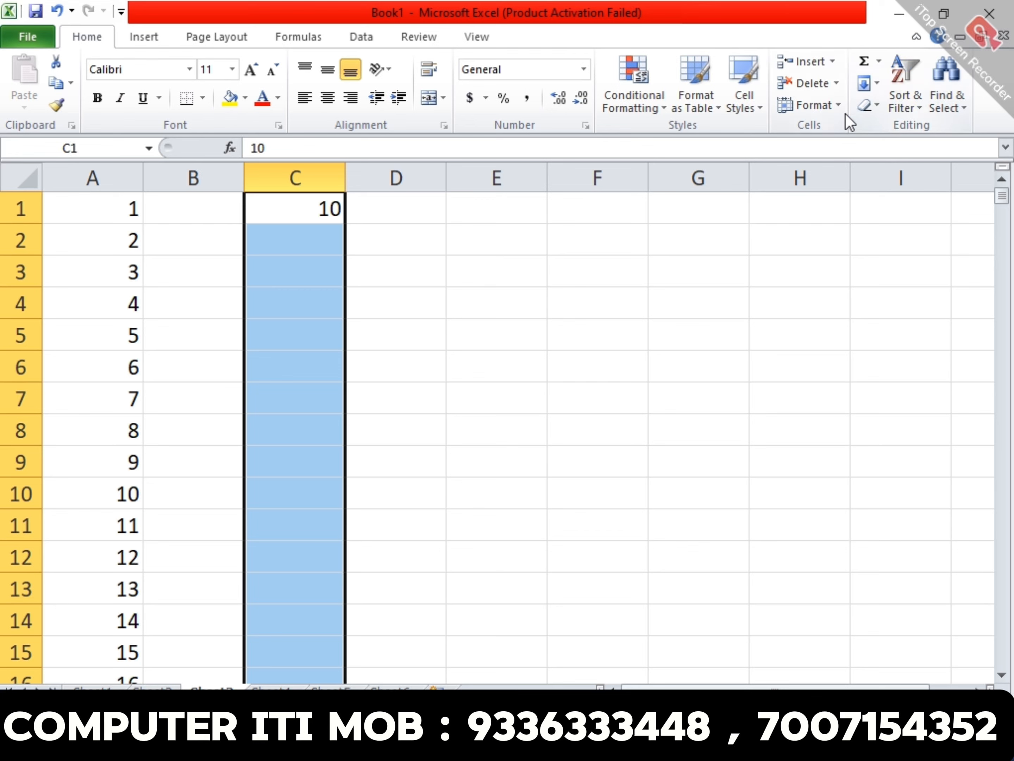
{"action": "left_click", "coordinate": [876, 84]}
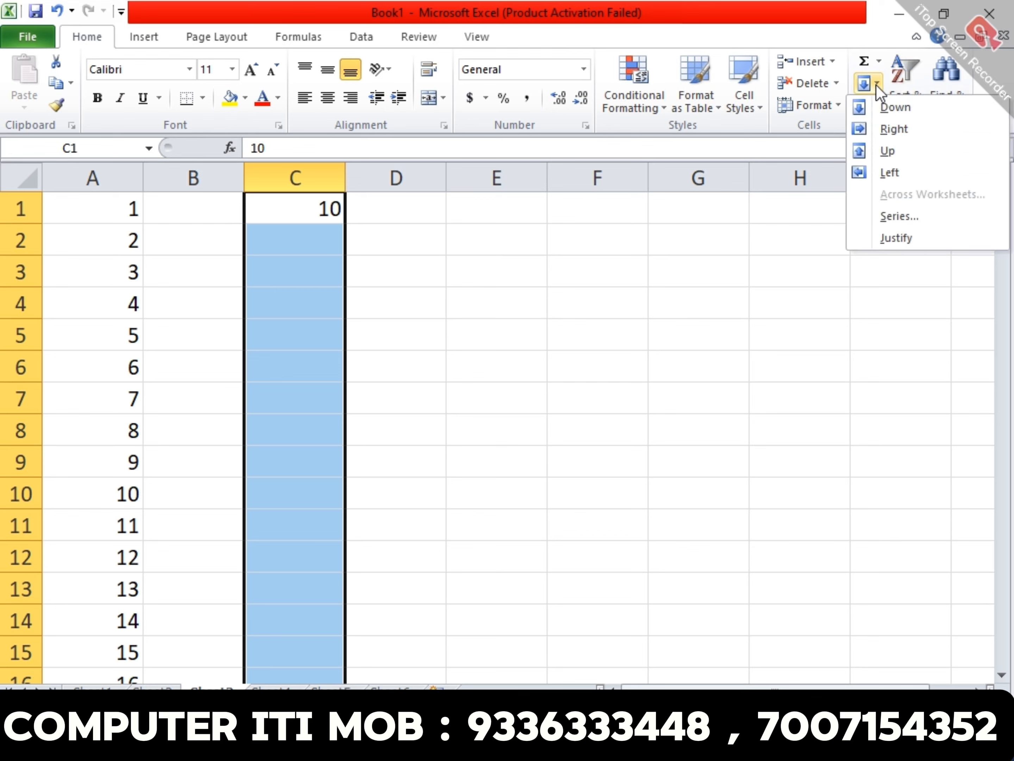
{"action": "left_click", "coordinate": [883, 214]}
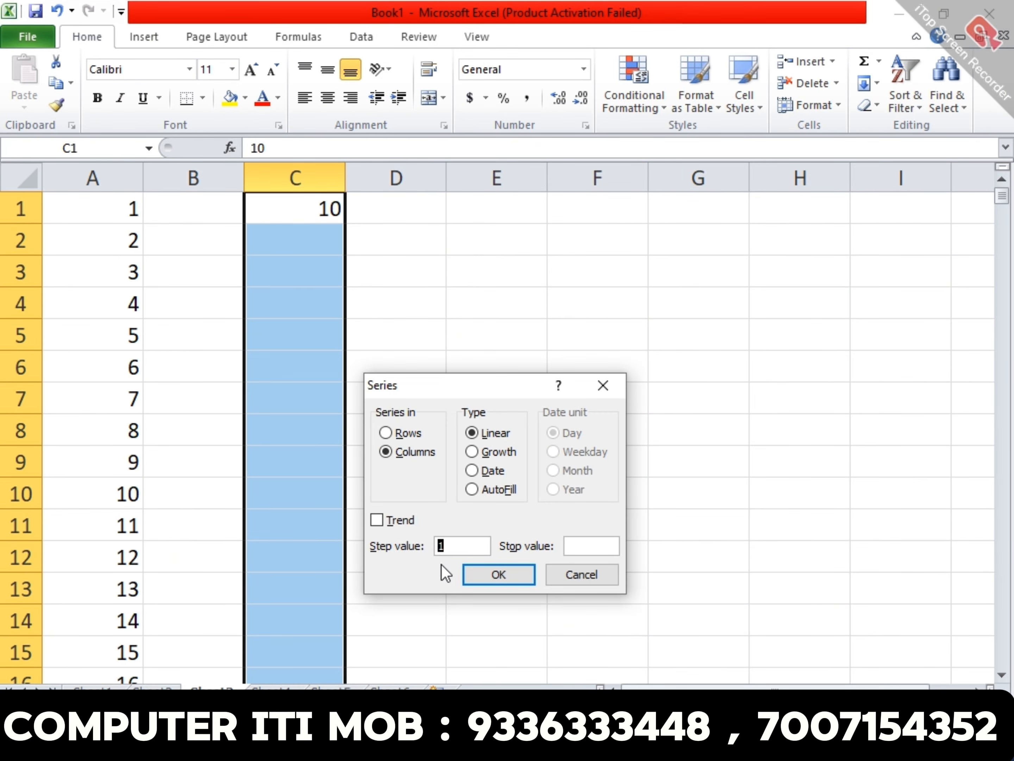
{"action": "type", "text": "2"}
{"action": "left_click", "coordinate": [573, 543]}
{"action": "type", "text": "200"}
{"action": "key", "text": "Return"}
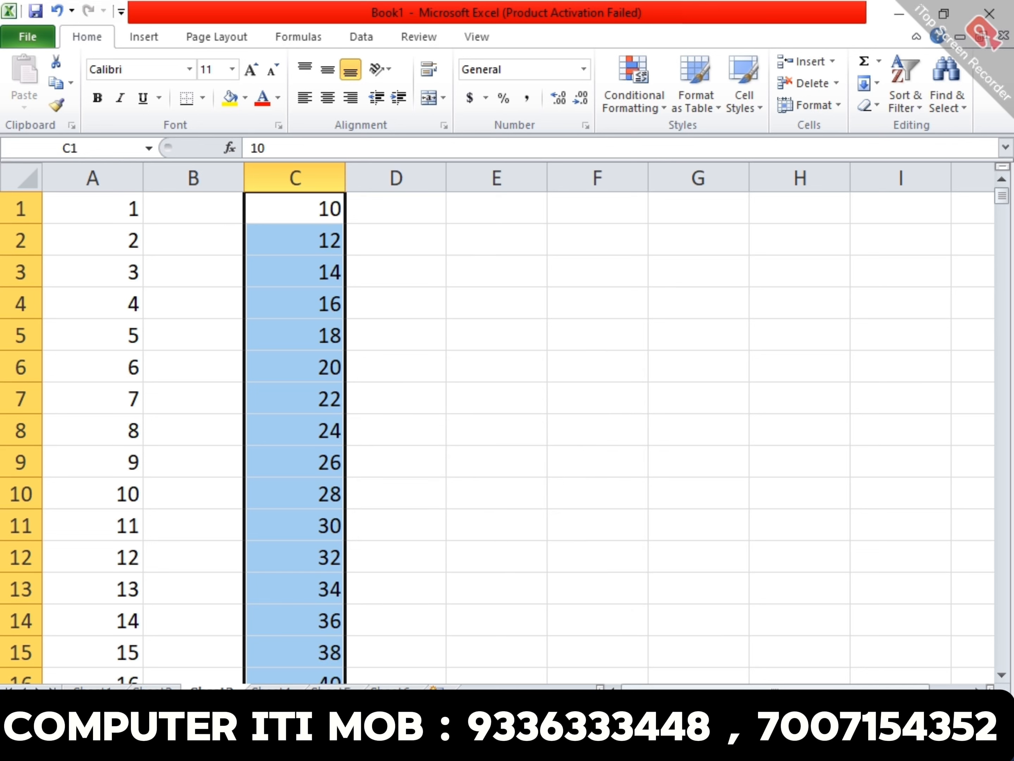
{"action": "left_click", "coordinate": [335, 311]}
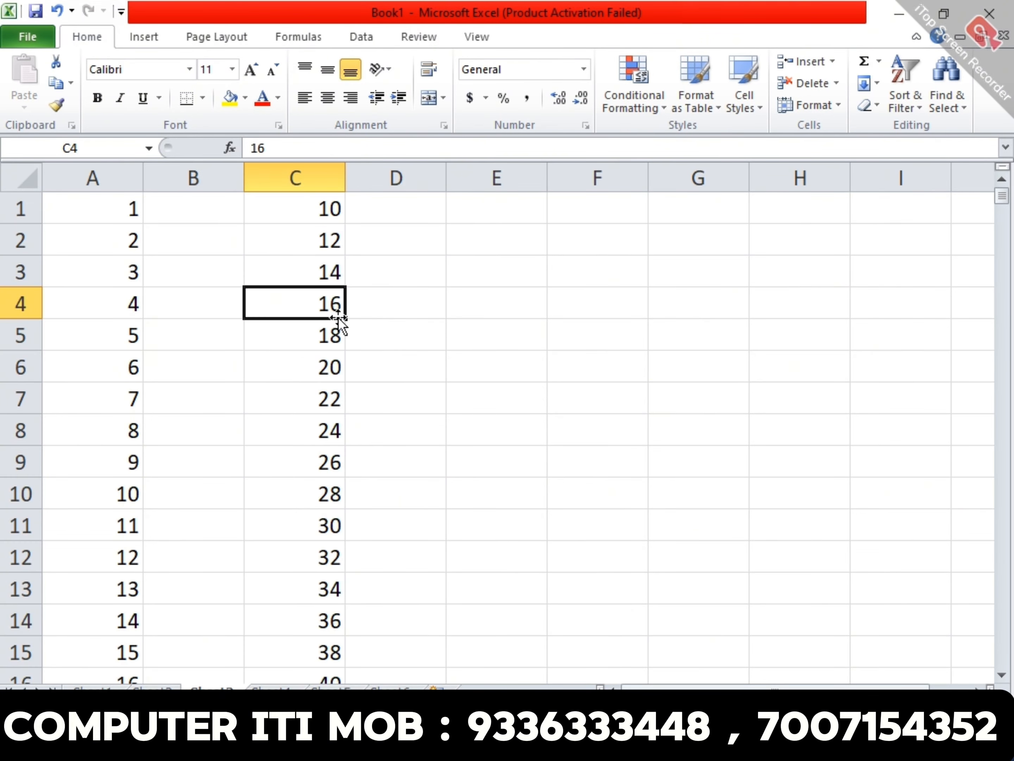
{"action": "double_click", "coordinate": [338, 319]}
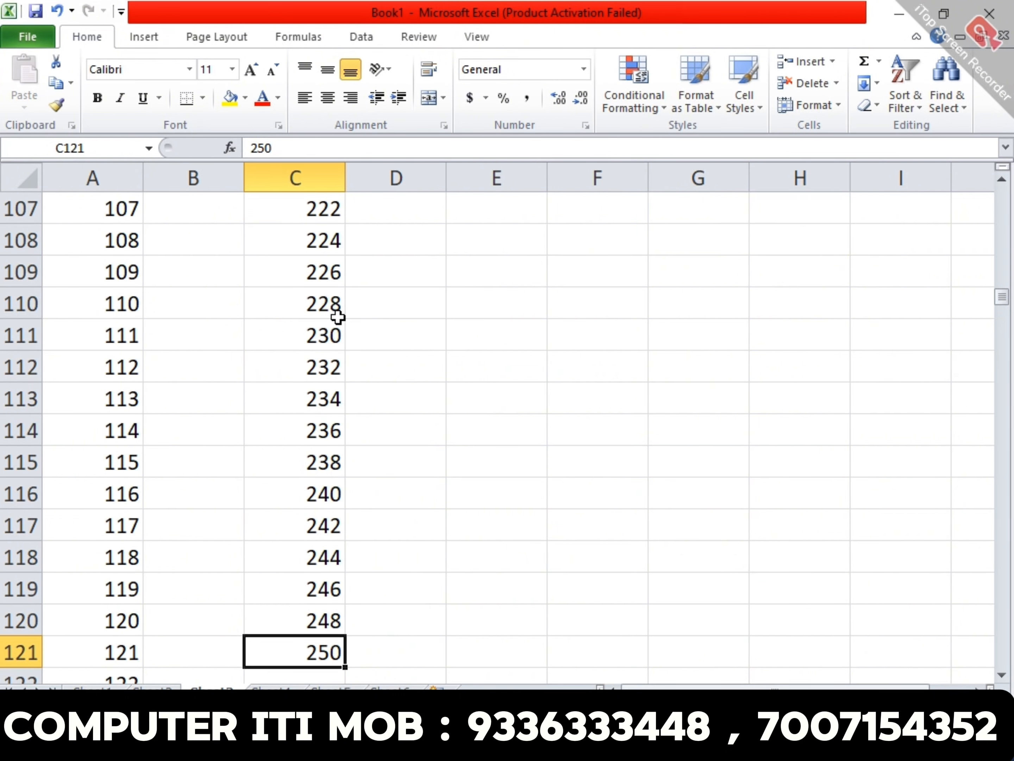
Return to the top of the sheet and enter the starting value 100 in cell D1.
{"action": "key", "text": "ctrl+Up"}
{"action": "key", "text": "Right"}
{"action": "type", "text": "5"}
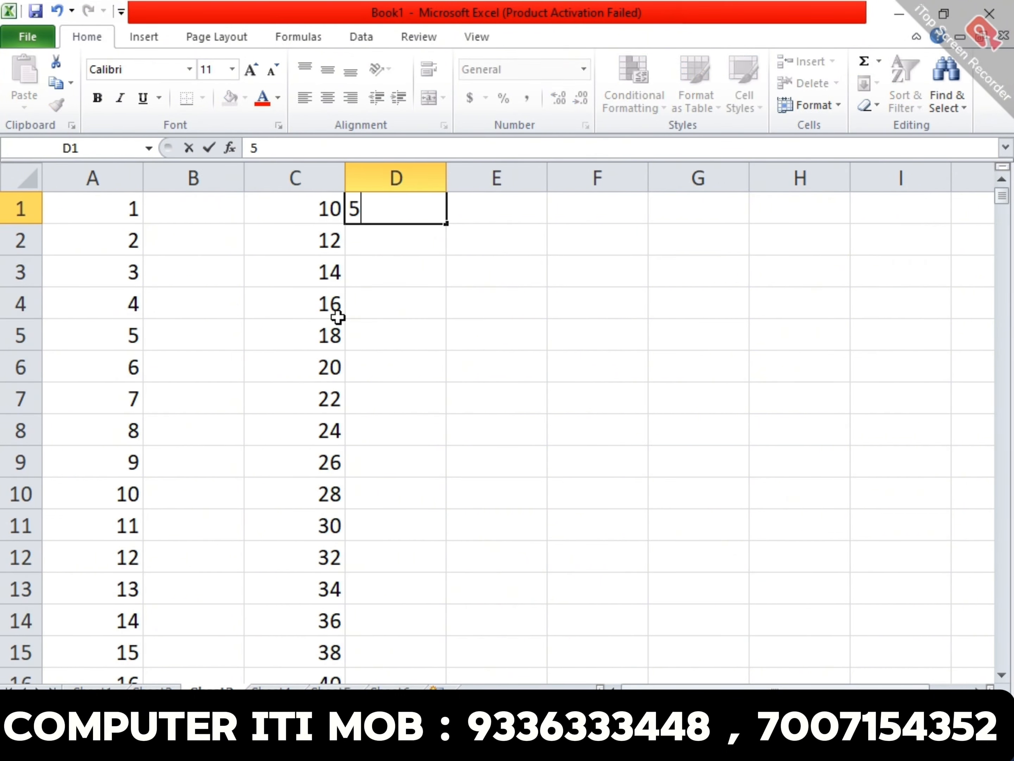
{"action": "key", "text": "Escape"}
{"action": "type", "text": "100"}
{"action": "key", "text": "ctrl+Return"}
Fill the range D1:D14 with a descending linear series in columns, step value -5 and stop value 0.
{"action": "key", "text": "shift+Down"}
{"action": "key", "text": "shift+Down"}
{"action": "key", "text": "shift+Down"}
{"action": "key", "text": "shift+Down"}
{"action": "key", "text": "shift+Down"}
{"action": "key", "text": "shift+Down"}
{"action": "key", "text": "shift+Down"}
{"action": "key", "text": "shift+Down"}
{"action": "key", "text": "shift+Down"}
{"action": "key", "text": "shift+Down"}
{"action": "key", "text": "shift+Down"}
{"action": "key", "text": "shift+Down"}
{"action": "key", "text": "shift+Down"}
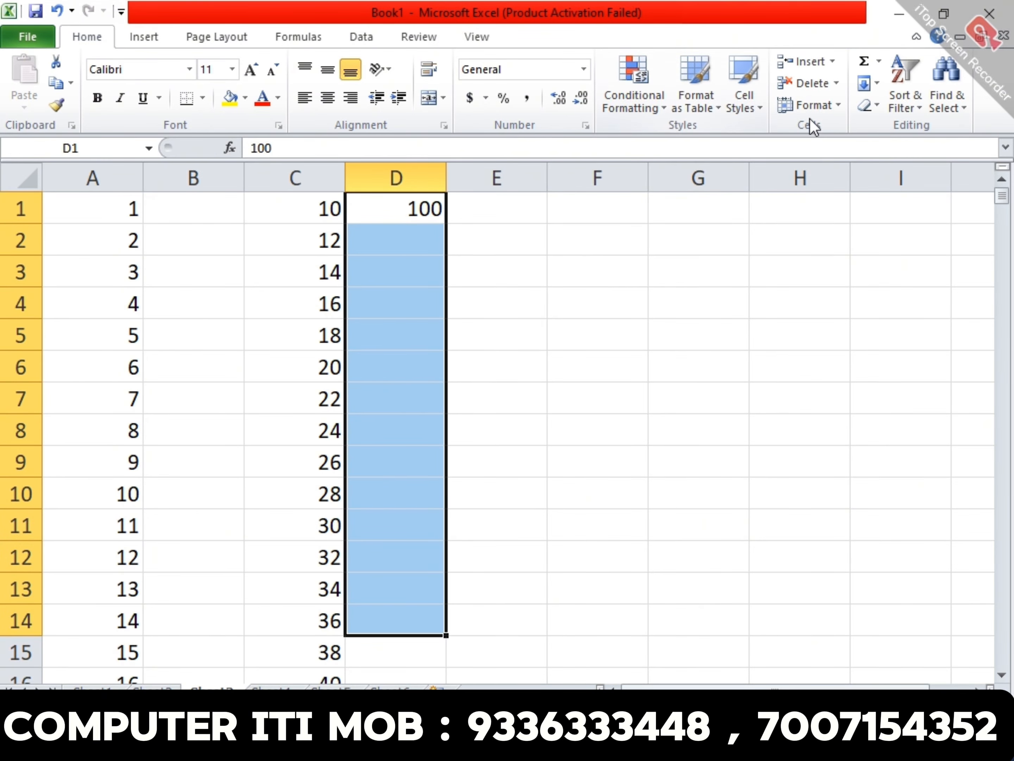
{"action": "left_click", "coordinate": [877, 85]}
{"action": "left_click", "coordinate": [877, 211]}
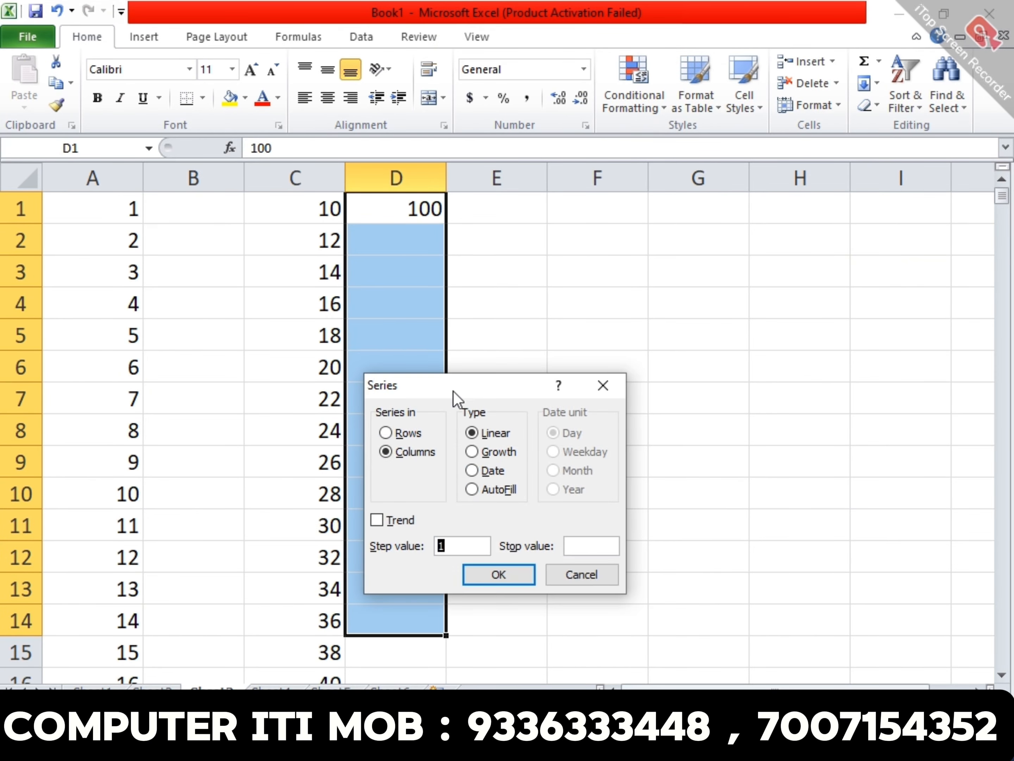
{"action": "type", "text": "-5"}
{"action": "key", "text": "Tab"}
{"action": "type", "text": "0"}
{"action": "key", "text": "Return"}
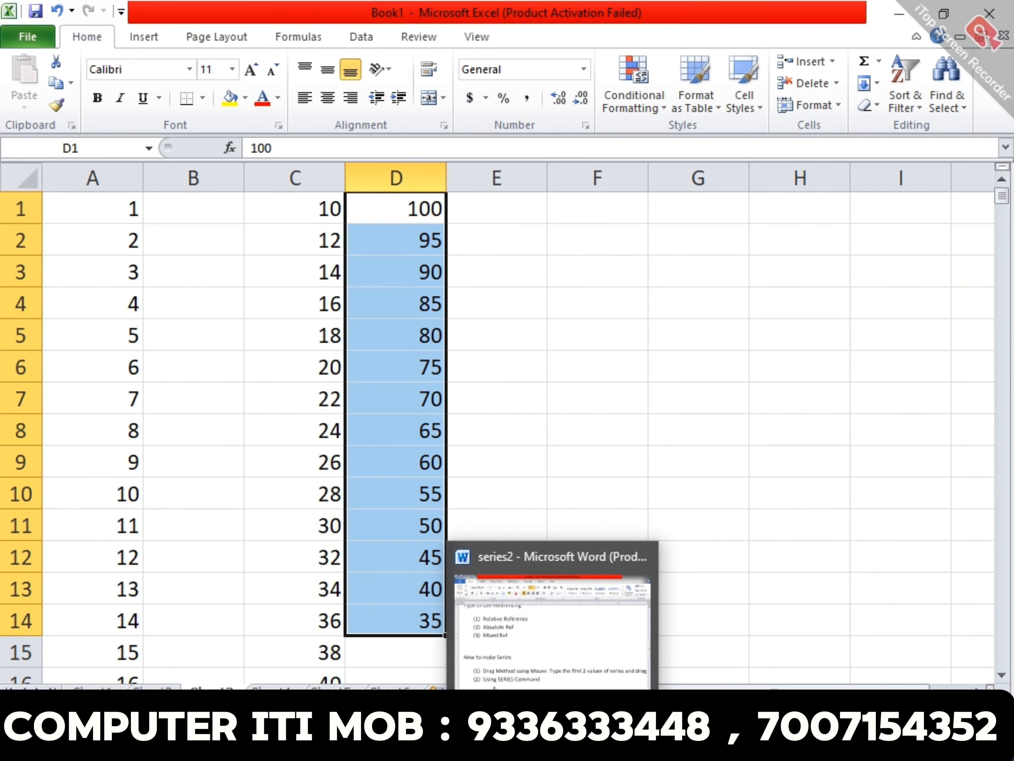
Switch to the series2 document in Word and write sub-item a under "Using SERIES Command" as "Type the start Value".
{"action": "left_click", "coordinate": [555, 742]}
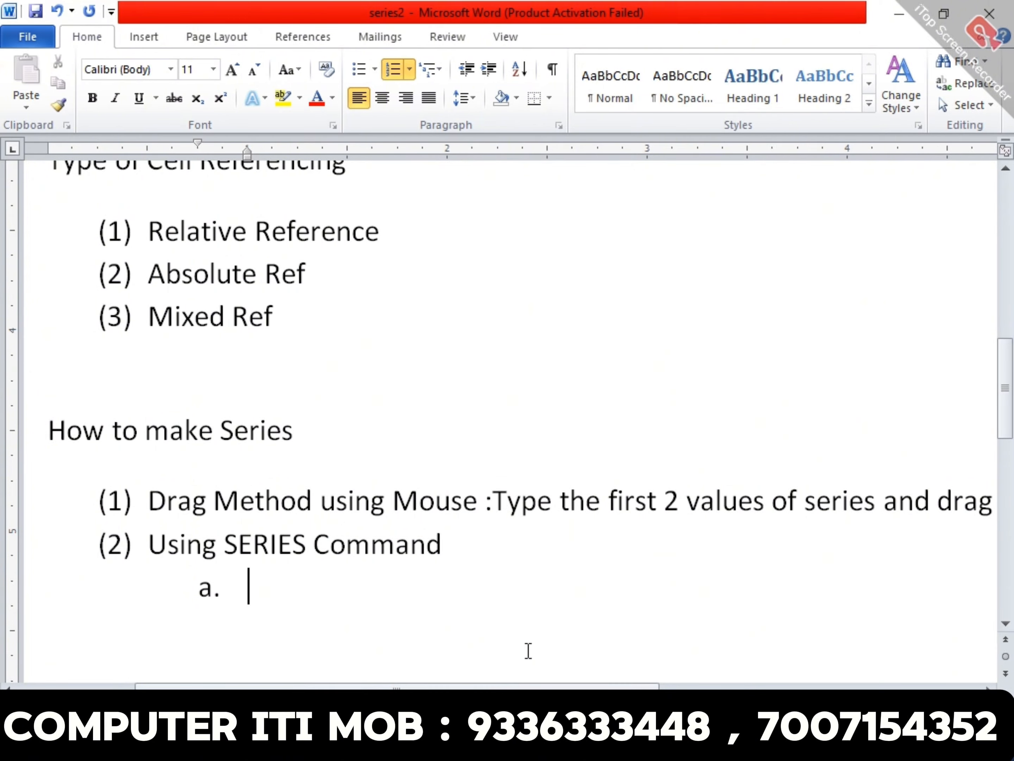
{"action": "type", "text": "Type the st"}
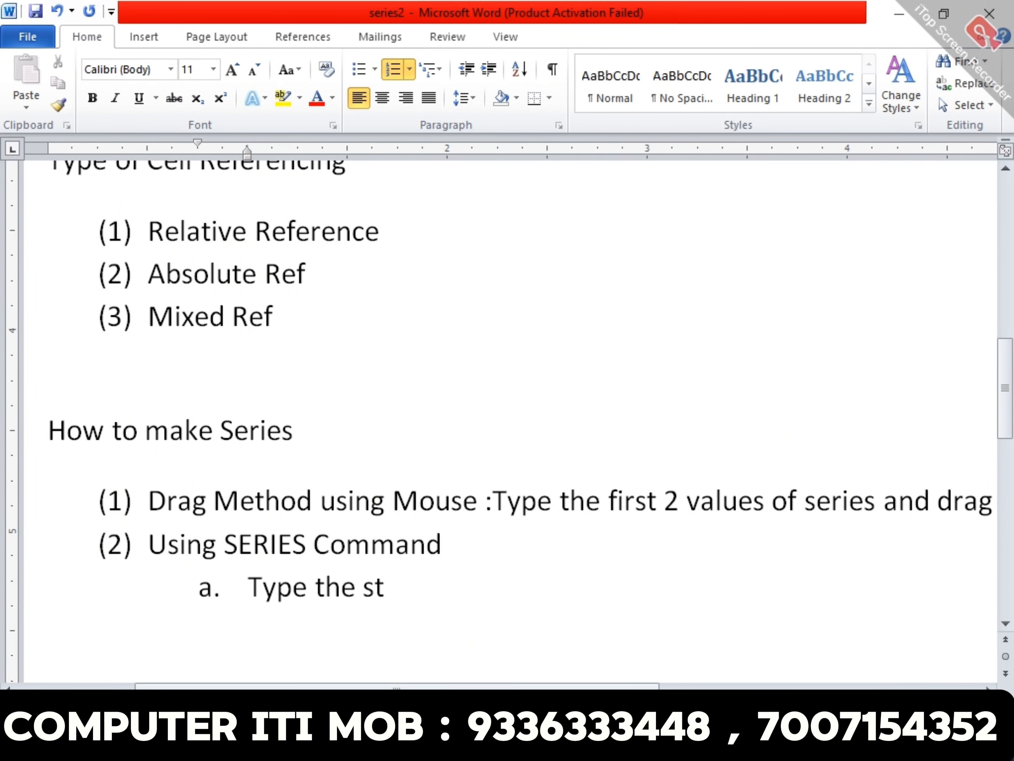
{"action": "type", "text": "art Values"}
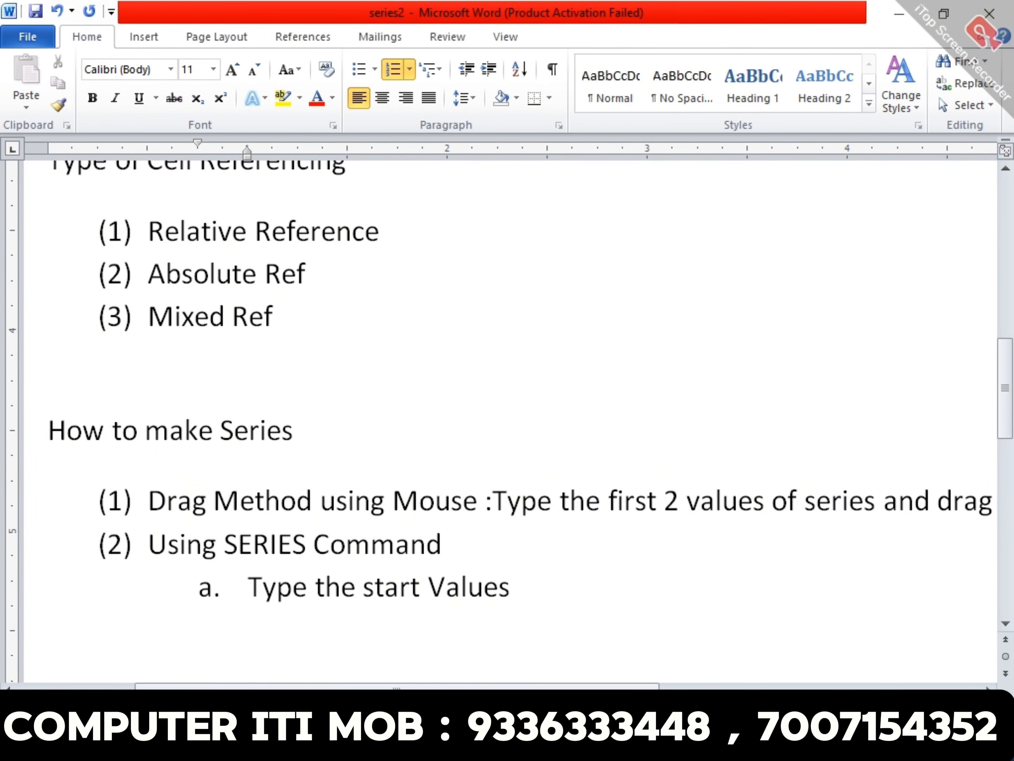
{"action": "key", "text": "BackSpace"}
{"action": "key", "text": "Return"}
Add sub-item b "Go the Series Command" and start sub-item c with "Type".
{"action": "type", "text": "Go the Sri"}
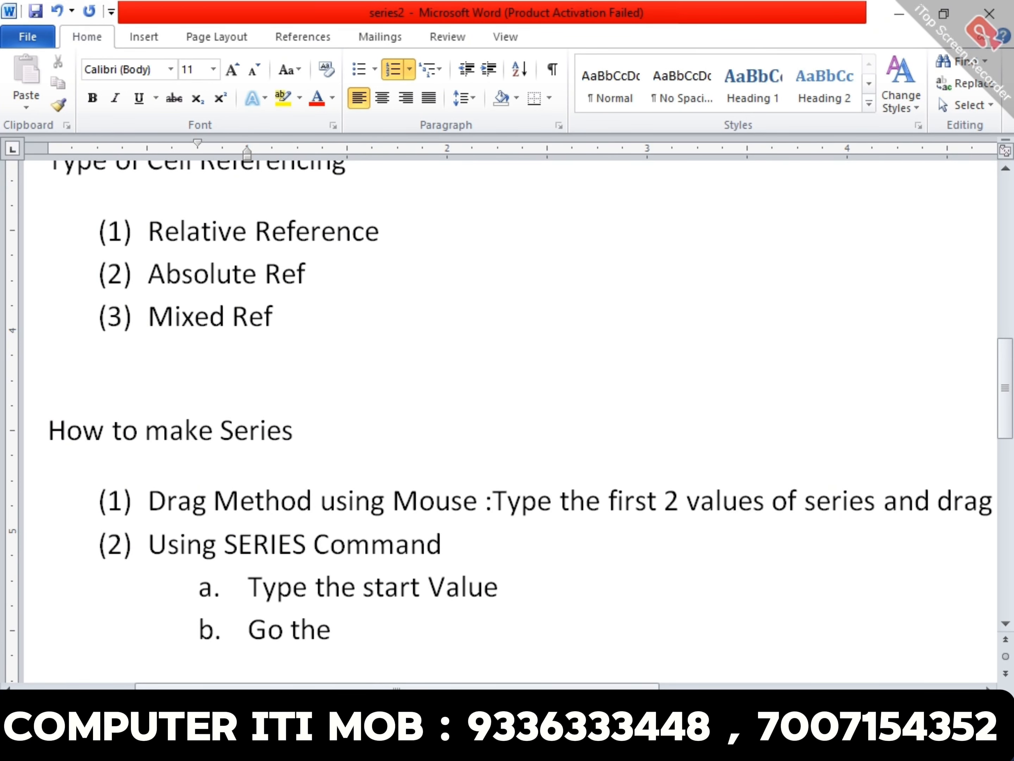
{"action": "key", "text": "BackSpace"}
{"action": "key", "text": "BackSpace"}
{"action": "type", "text": "eries Co"}
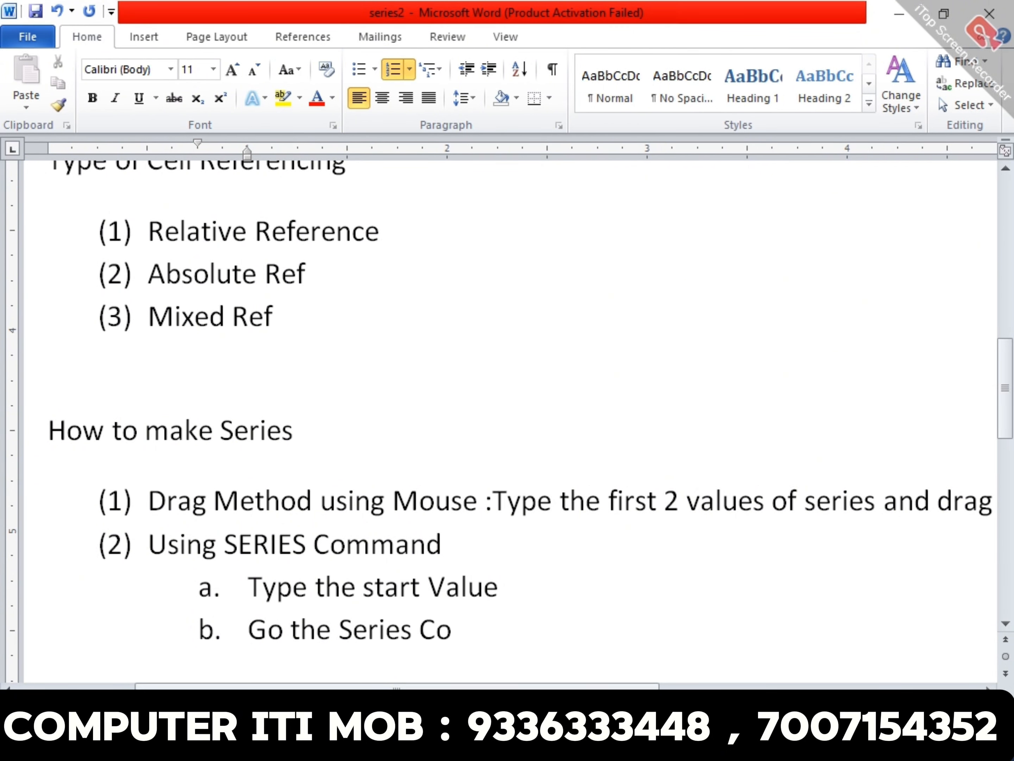
{"action": "type", "text": "mmand"}
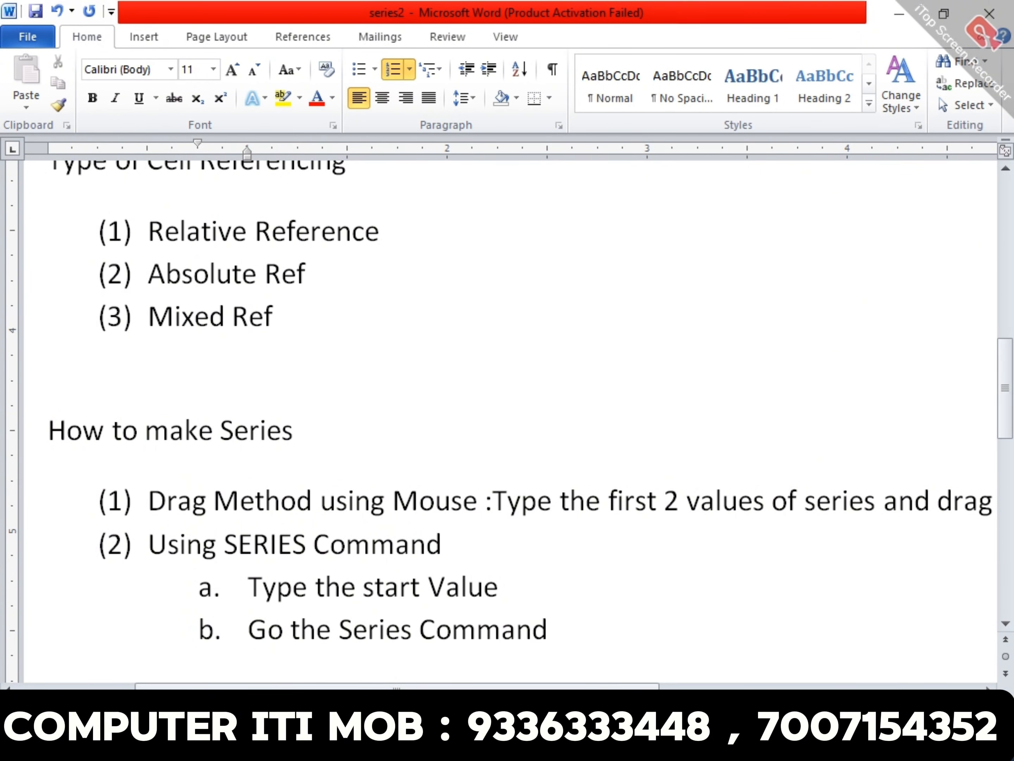
{"action": "type", "text": " (Step Va;u"}
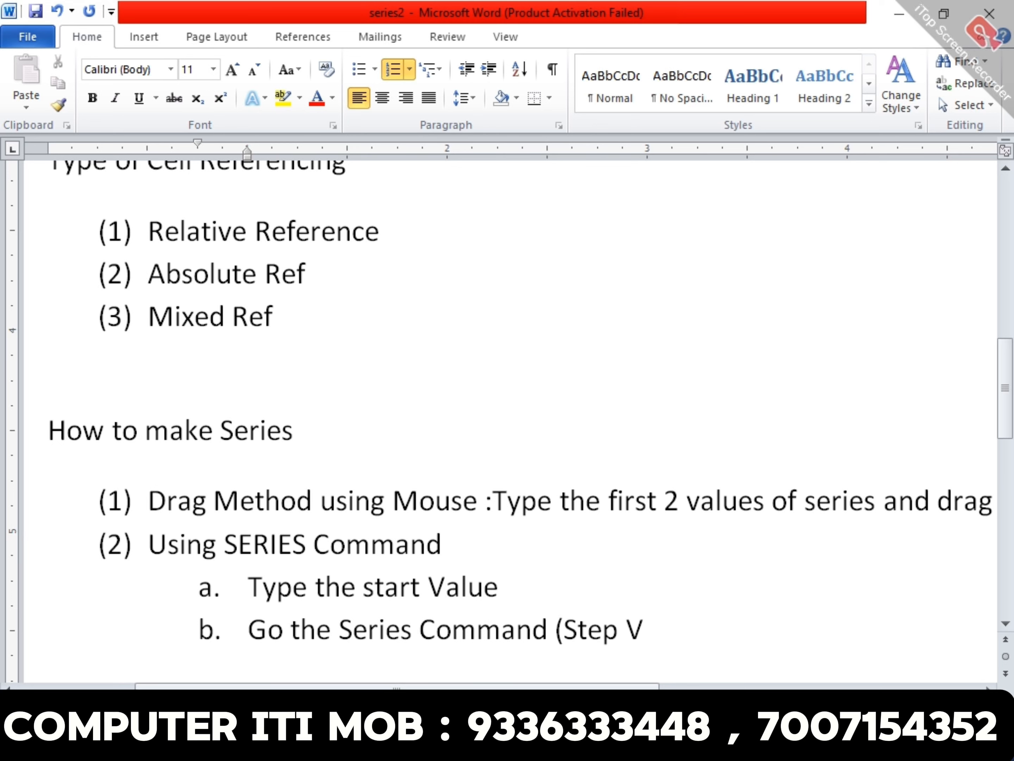
{"action": "key", "text": "BackSpace"}
{"action": "key", "text": "BackSpace"}
{"action": "key", "text": "BackSpace"}
{"action": "key", "text": "BackSpace"}
{"action": "key", "text": "BackSpace"}
{"action": "key", "text": "BackSpace"}
{"action": "key", "text": "BackSpace"}
{"action": "key", "text": "BackSpace"}
{"action": "key", "text": "BackSpace"}
{"action": "key", "text": "BackSpace"}
{"action": "key", "text": "BackSpace"}
{"action": "key", "text": "Return"}
{"action": "type", "text": "Type"}
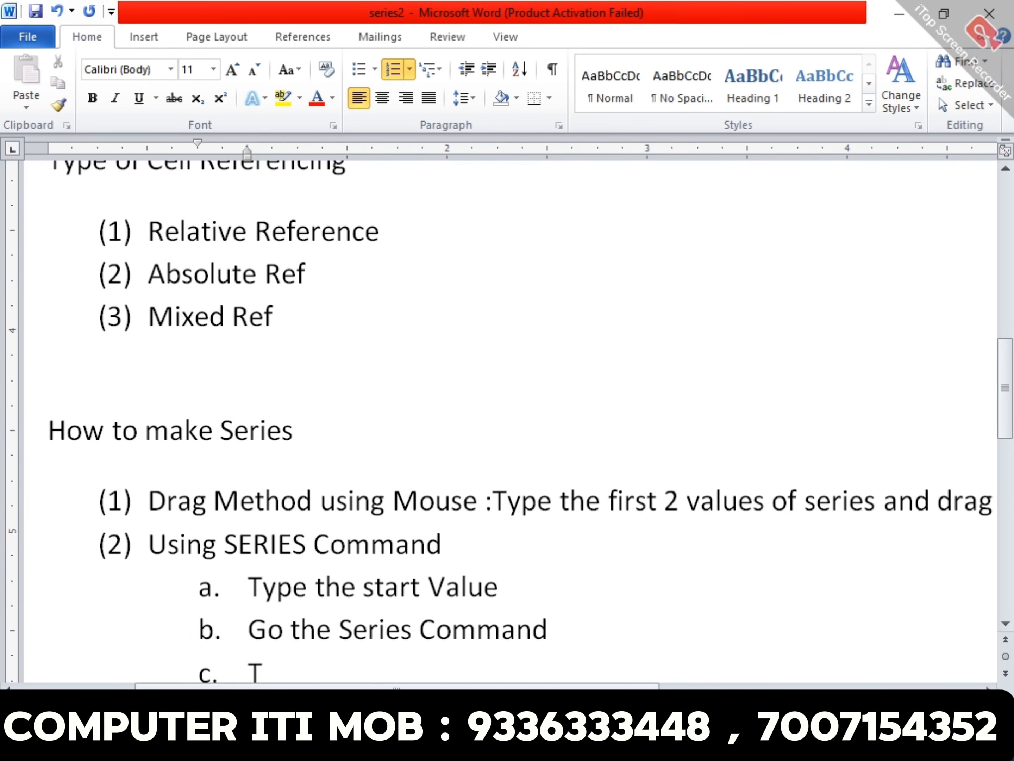
Extend sub-item a with the words "& Select the cells".
{"action": "key", "text": "Up"}
{"action": "key", "text": "Up"}
{"action": "key", "text": "End"}
{"action": "type", "text": "& Slec"}
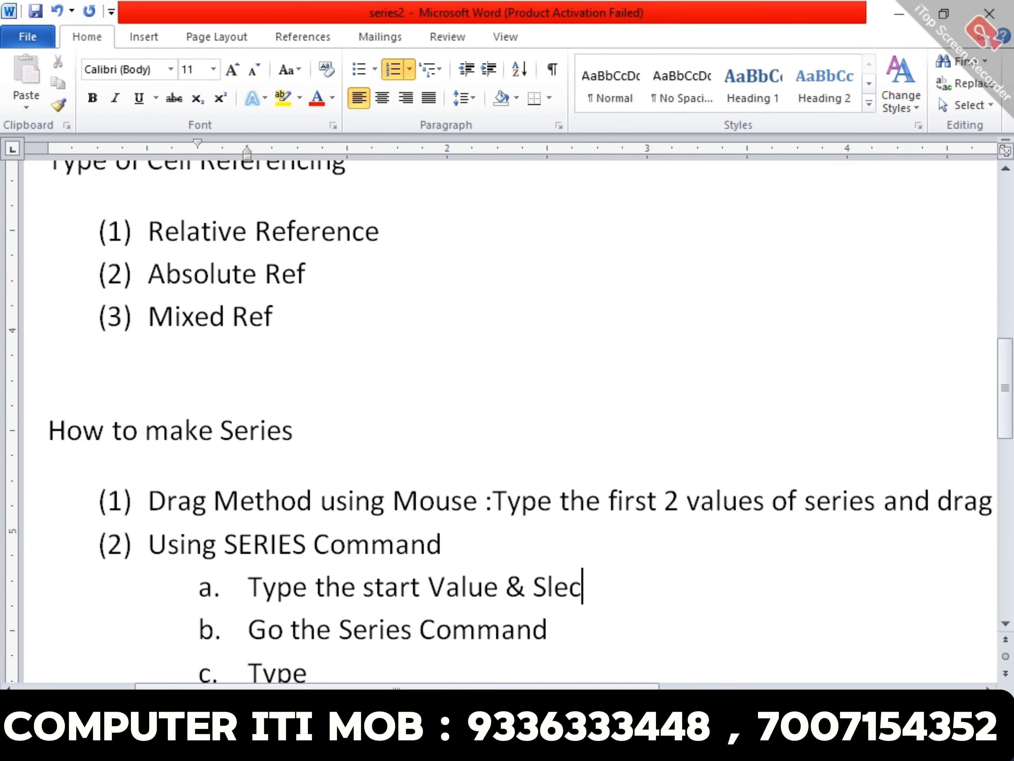
{"action": "key", "text": "BackSpace"}
{"action": "key", "text": "BackSpace"}
{"action": "key", "text": "BackSpace"}
{"action": "type", "text": "elect the"}
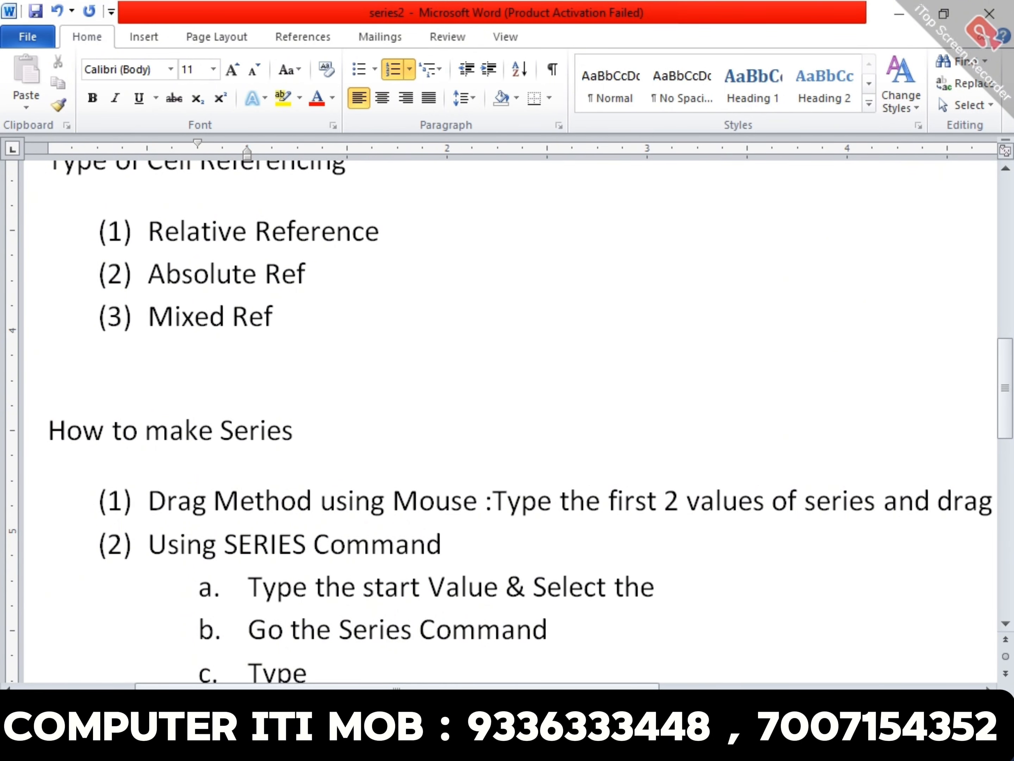
{"action": "type", "text": " cells"}
Return to sub-item c and continue it after "Type" with "Step Va".
{"action": "key", "text": "Down"}
{"action": "key", "text": "Down"}
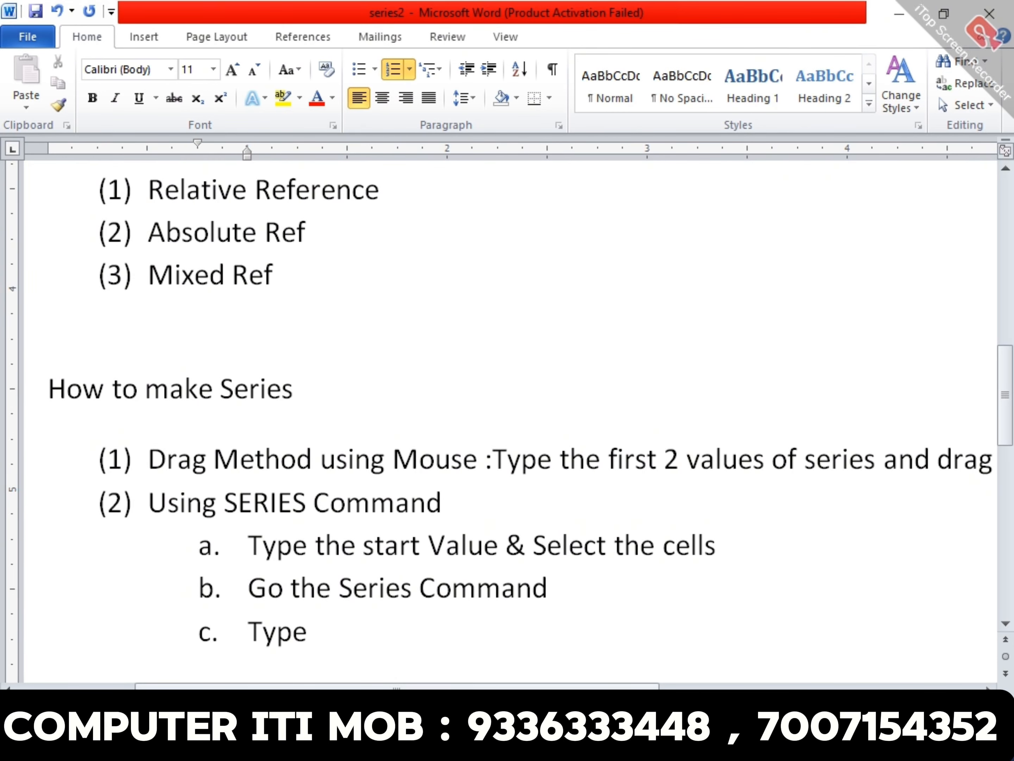
{"action": "type", "text": "Step Vale"}
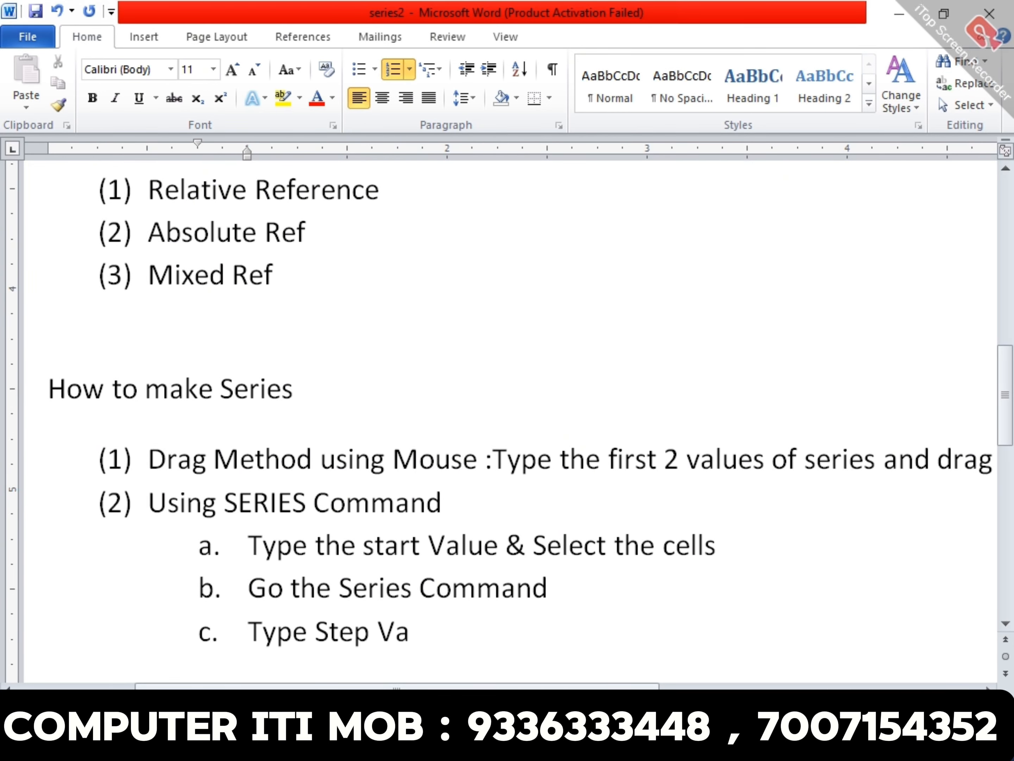
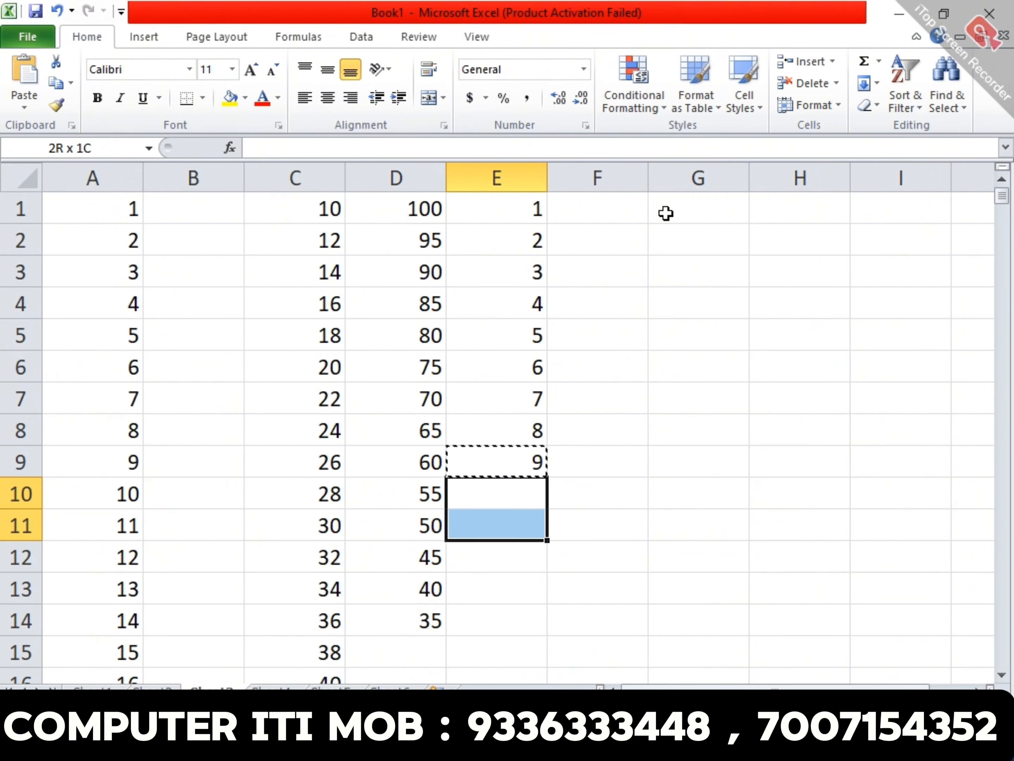
Paste the copied formula of cell E9 into E10:E17 and move to the last filled cell.
{"action": "key", "text": "Return"}
{"action": "key", "text": "Down"}
{"action": "key", "text": "Down"}
{"action": "key", "text": "Down"}
{"action": "key", "text": "Down"}
{"action": "key", "text": "Down"}
{"action": "key", "text": "Down"}
{"action": "key", "text": "Down"}
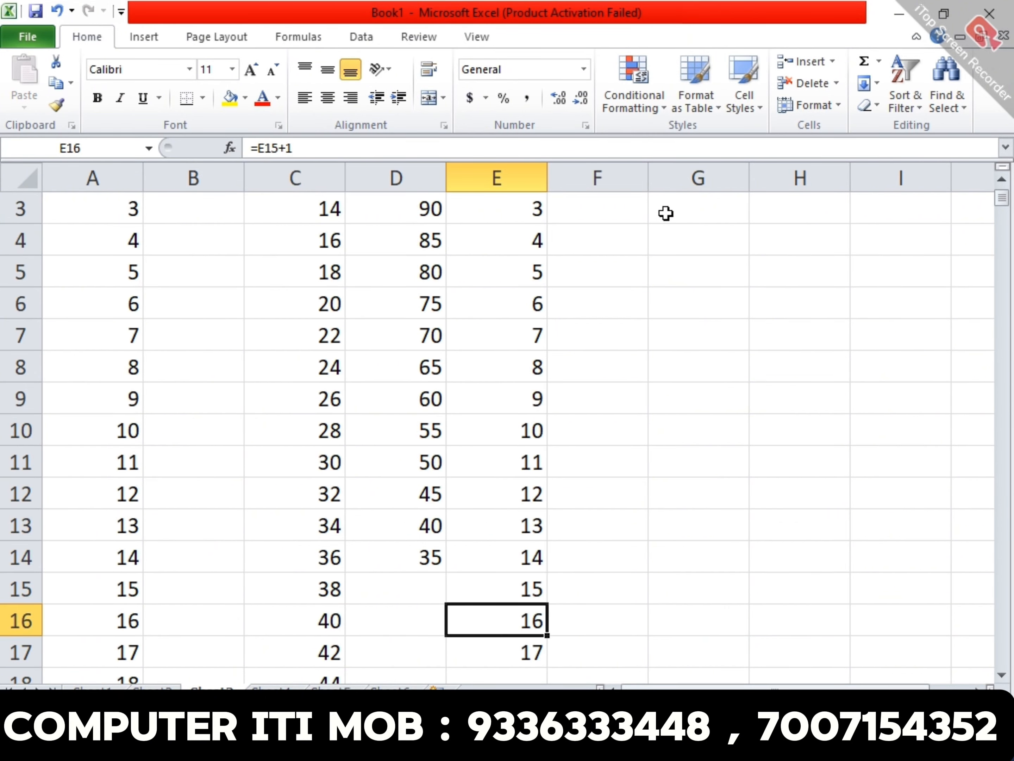
Copy the formula in cell E17 into the empty cells below it in column E, starting at E18.
{"action": "key", "text": "ctrl+c"}
{"action": "key", "text": "Down"}
{"action": "key", "text": "shift+Down"}
{"action": "key", "text": "shift+Down"}
{"action": "key", "text": "shift+Down"}
{"action": "key", "text": "shift+Down"}
{"action": "key", "text": "shift+Down"}
{"action": "key", "text": "shift+Down"}
{"action": "key", "text": "shift+Down"}
{"action": "key", "text": "shift+Down"}
{"action": "key", "text": "shift+Down"}
{"action": "key", "text": "shift+Down"}
{"action": "key", "text": "shift+Down"}
{"action": "key", "text": "shift+Down"}
{"action": "key", "text": "shift+Down"}
{"action": "key", "text": "shift+Down"}
{"action": "key", "text": "shift+Down"}
{"action": "key", "text": "shift+Down"}
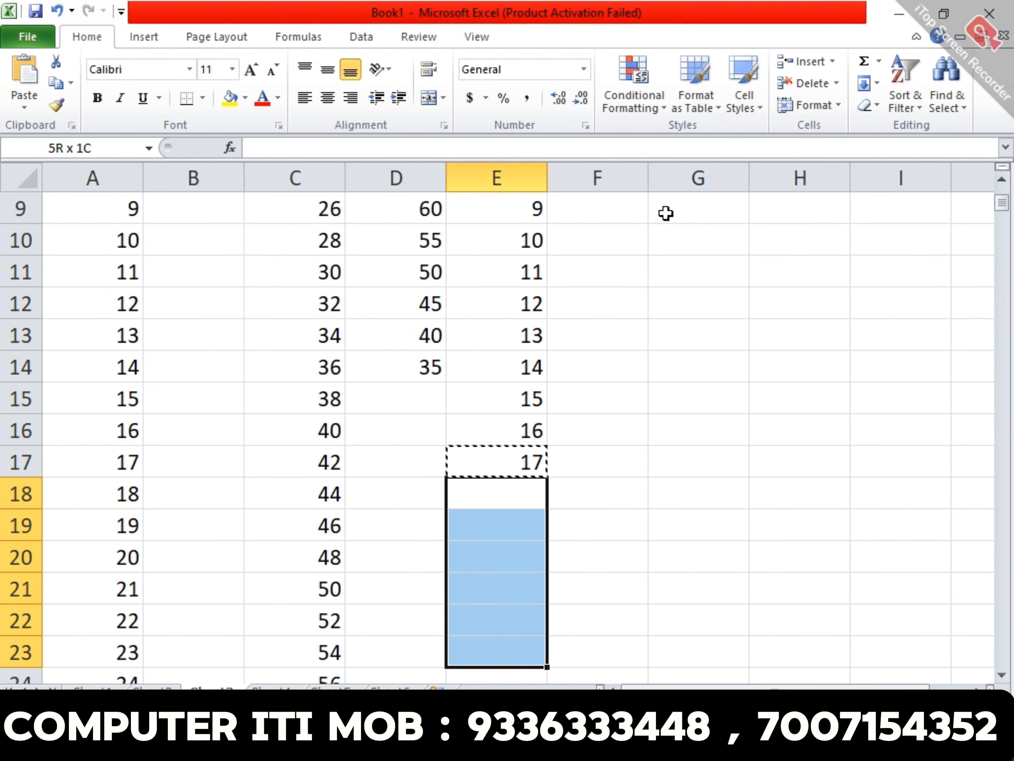
{"action": "key", "text": "Return"}
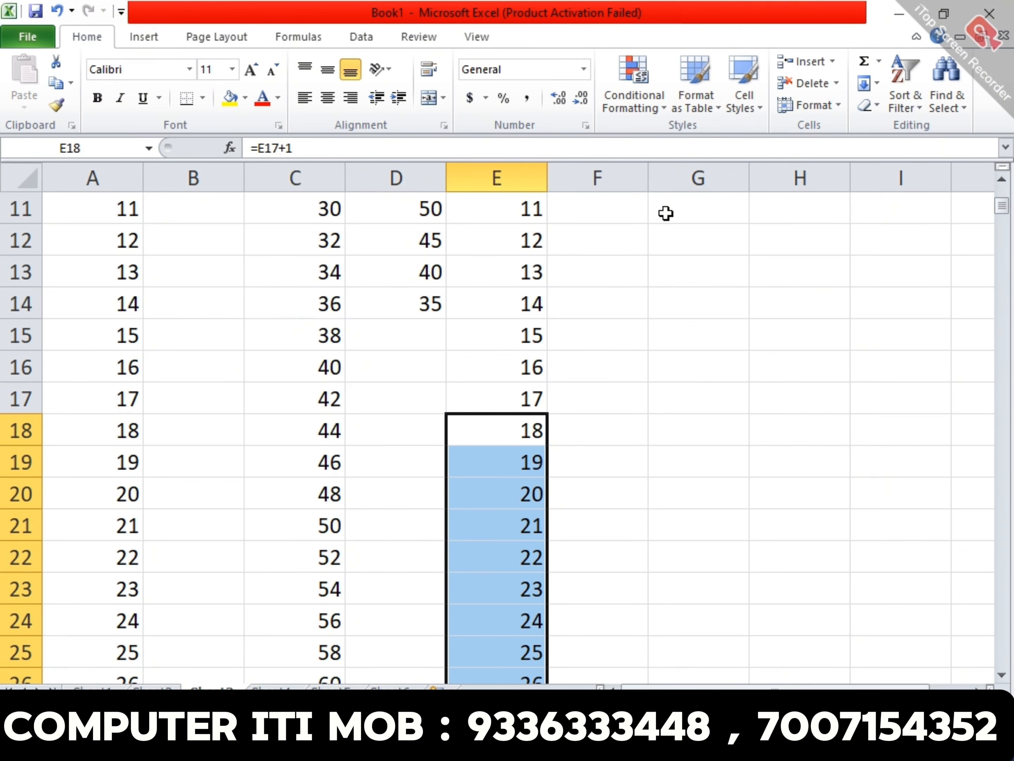
Return to the top of the sheet and enter the starting value 10 in cell F1.
{"action": "key", "text": "Up"}
{"action": "key", "text": "Up"}
{"action": "key", "text": "Up"}
{"action": "key", "text": "Up"}
{"action": "key", "text": "Up"}
{"action": "key", "text": "Up"}
{"action": "key", "text": "Up"}
{"action": "key", "text": "Up"}
{"action": "key", "text": "Up"}
{"action": "key", "text": "Up"}
{"action": "key", "text": "Up"}
{"action": "key", "text": "Up"}
{"action": "key", "text": "Up"}
{"action": "key", "text": "Up"}
{"action": "key", "text": "Up"}
{"action": "key", "text": "Up"}
{"action": "key", "text": "Up"}
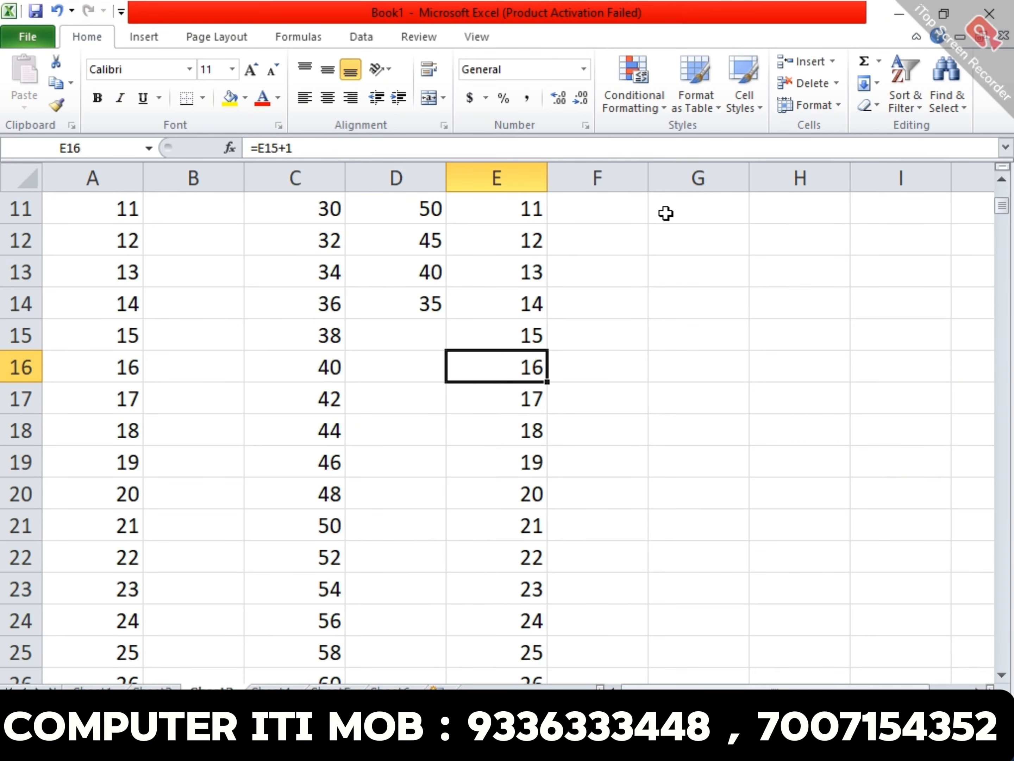
{"action": "key", "text": "Right"}
{"action": "type", "text": "100"}
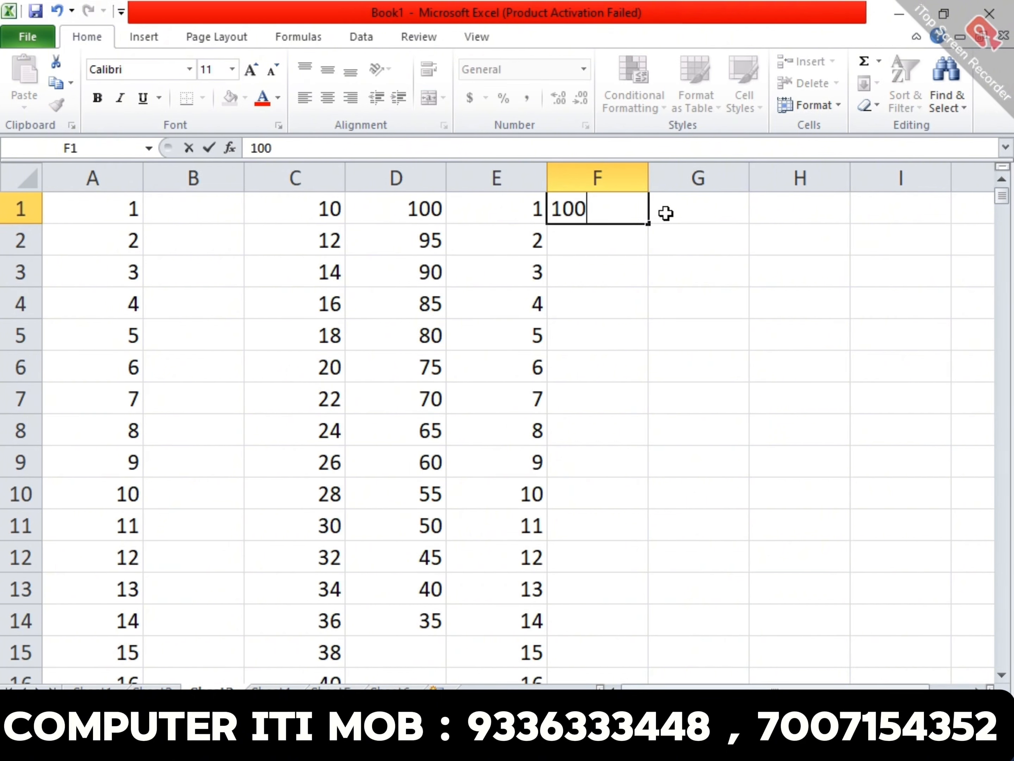
{"action": "key", "text": "BackSpace"}
{"action": "key", "text": "BackSpace"}
{"action": "type", "text": "0"}
{"action": "key", "text": "Return"}
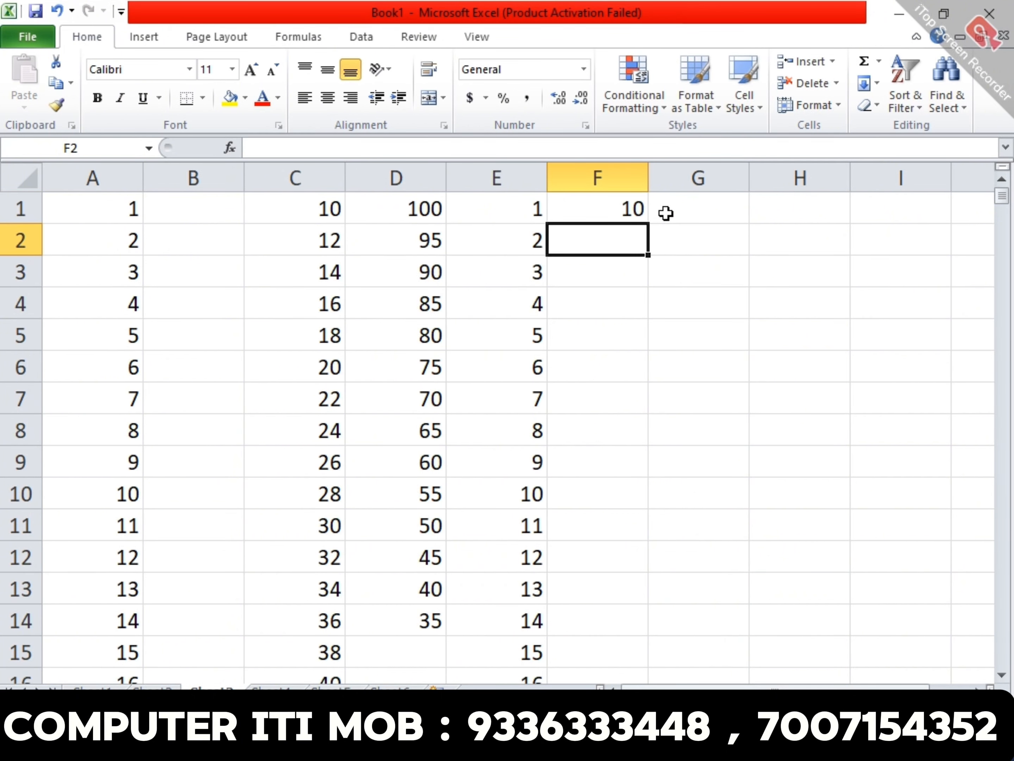
Enter the formula =F1+2 in cell F2 and reopen it once to check the reference.
{"action": "type", "text": "="}
{"action": "key", "text": "Up"}
{"action": "type", "text": "+2"}
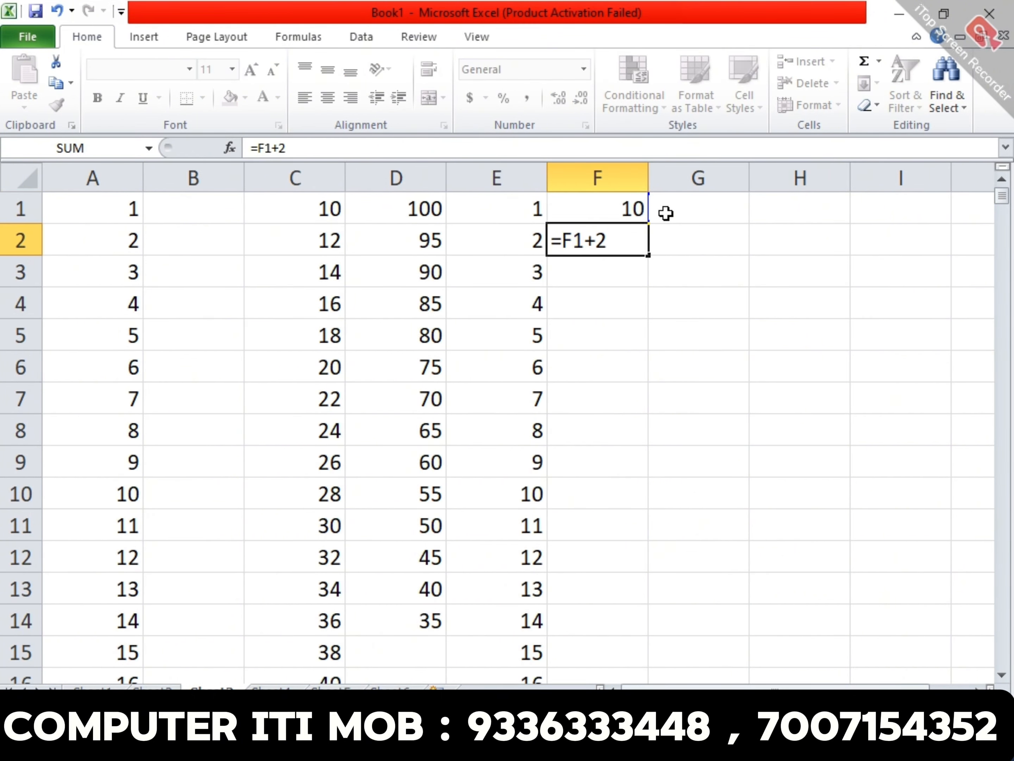
{"action": "key", "text": "Return"}
{"action": "key", "text": "Up"}
{"action": "key", "text": "F2"}
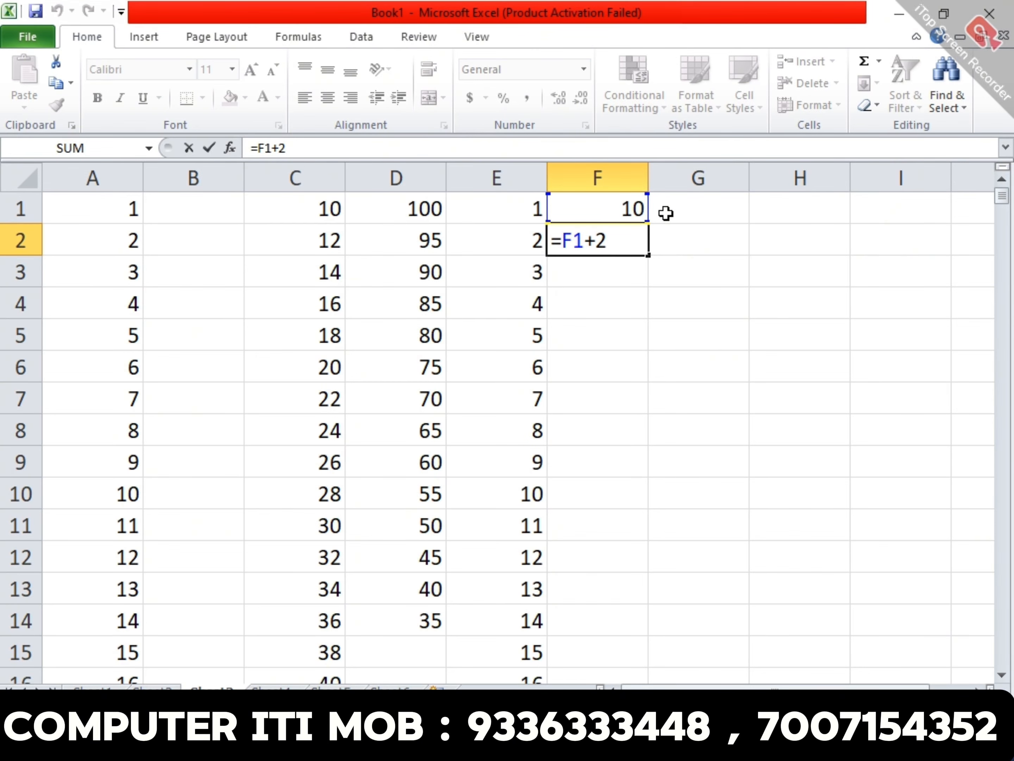
{"action": "key", "text": "Return"}
Copy the formula in cell F2 down column F from F3 and select cell G1.
{"action": "key", "text": "Up"}
{"action": "key", "text": "ctrl+c"}
{"action": "key", "text": "Down"}
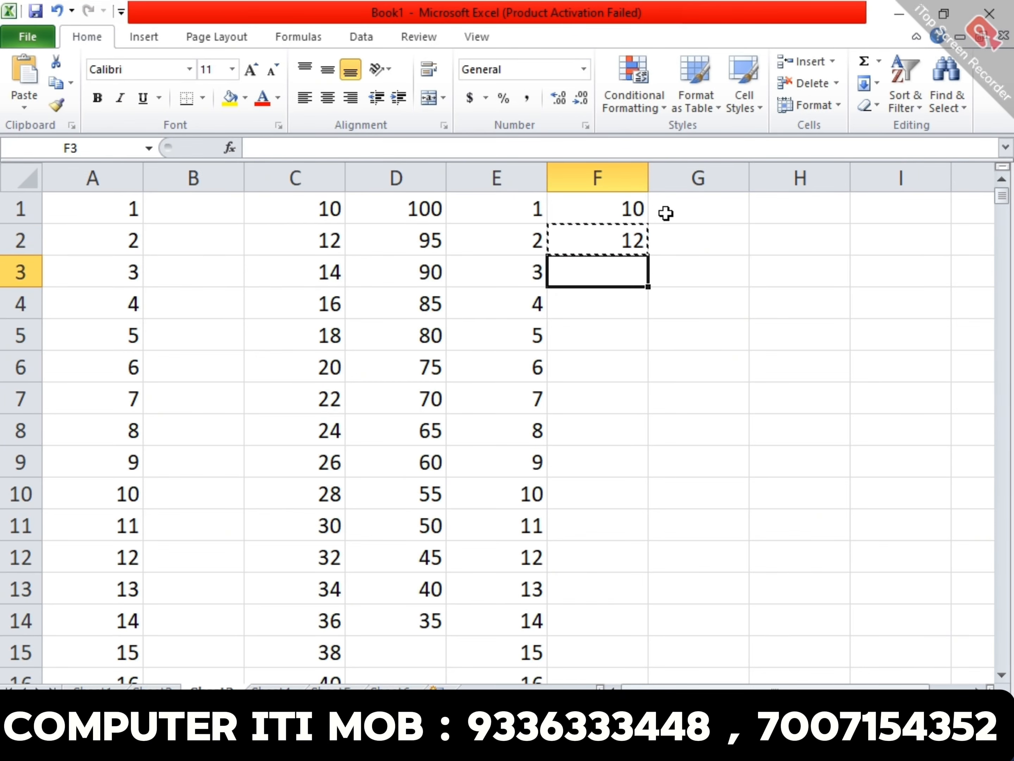
{"action": "key", "text": "shift+Page_Down"}
{"action": "key", "text": "Return"}
{"action": "key", "text": "Up"}
{"action": "key", "text": "Up"}
{"action": "left_click", "coordinate": [665, 212]}
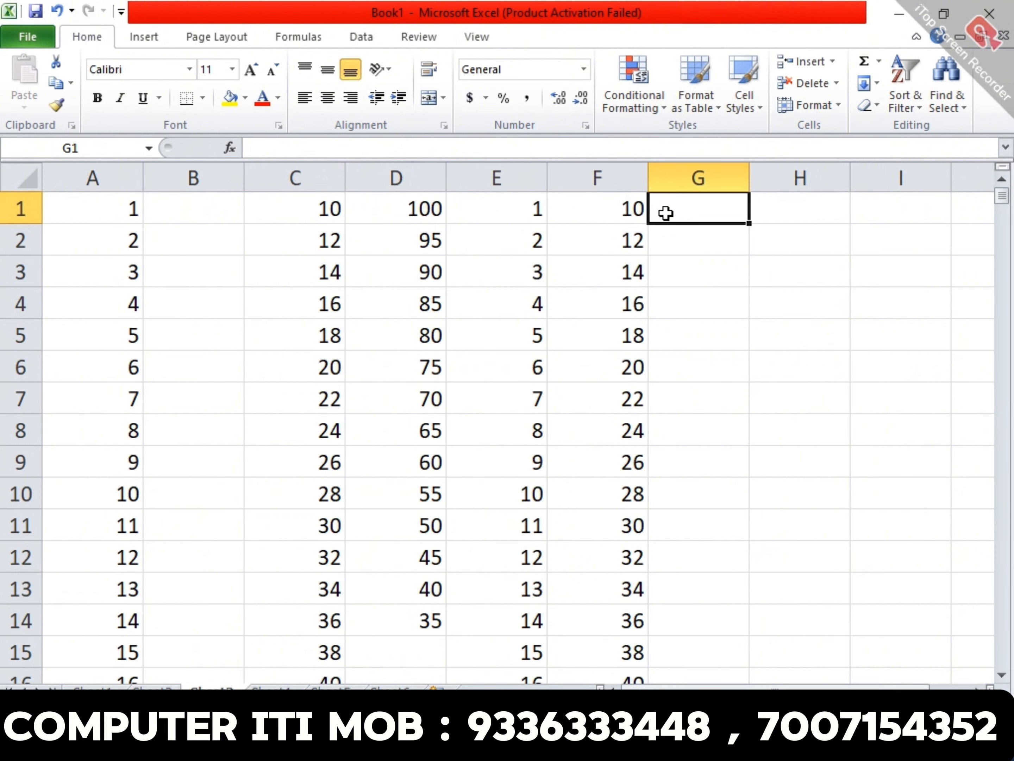
Enter the starting value 50 in cell G1 and the formula =G1-5 in cell G2.
{"action": "left_click_drag", "start_coordinate": [725, 681], "coordinate": [828, 686]}
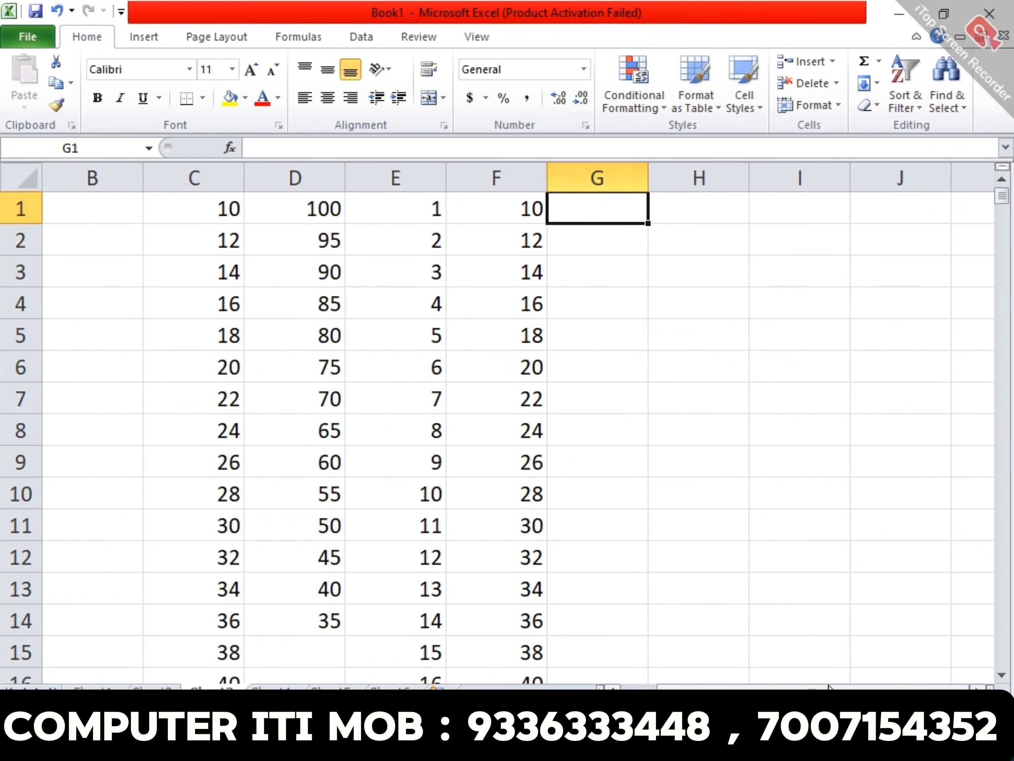
{"action": "type", "text": "50"}
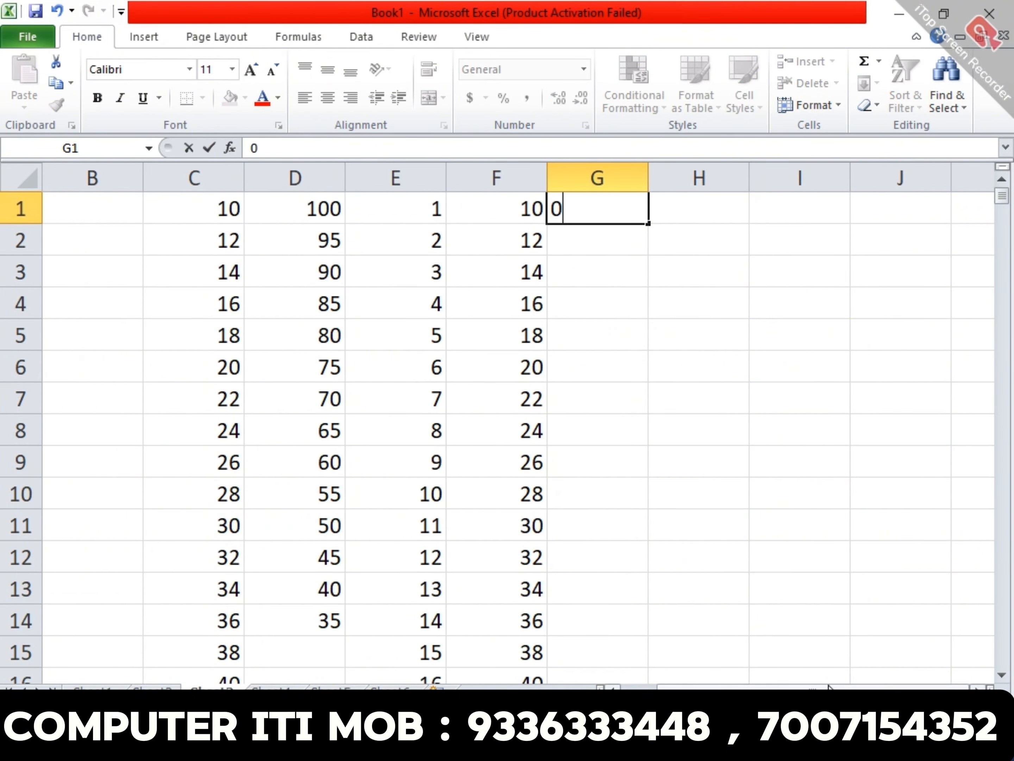
{"action": "key", "text": "Return"}
{"action": "type", "text": "="}
{"action": "key", "text": "Up"}
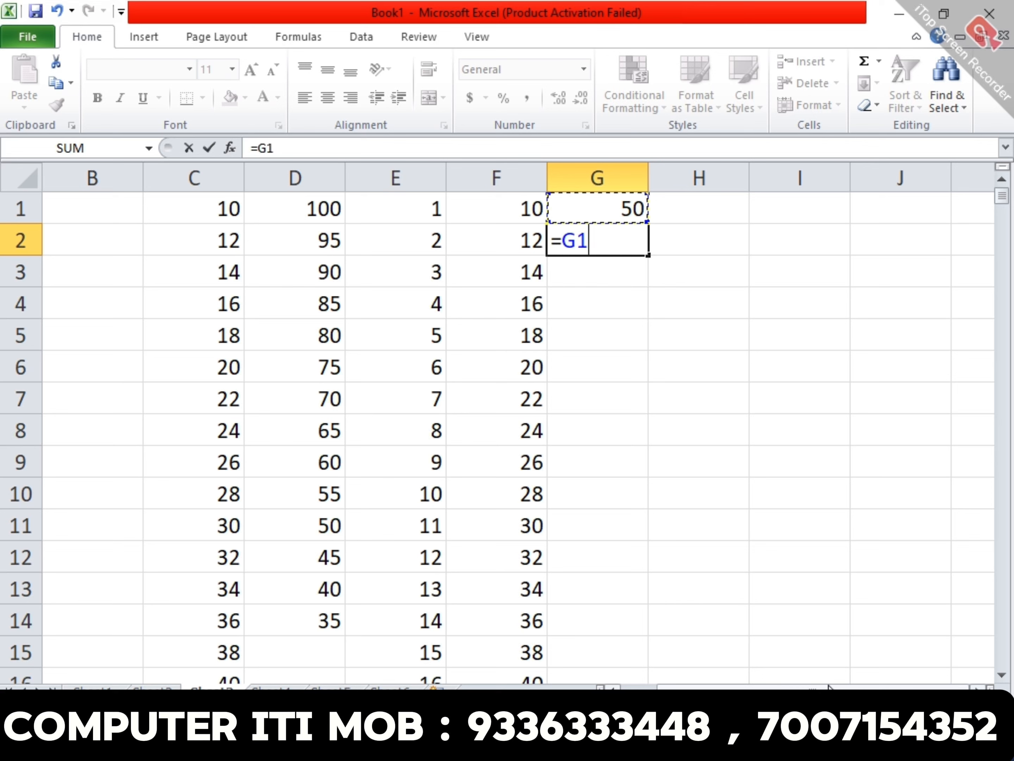
{"action": "type", "text": "-5"}
{"action": "key", "text": "Return"}
Copy the formula in cell G2 into cells G3 to G12.
{"action": "key", "text": "Up"}
{"action": "key", "text": "ctrl+c"}
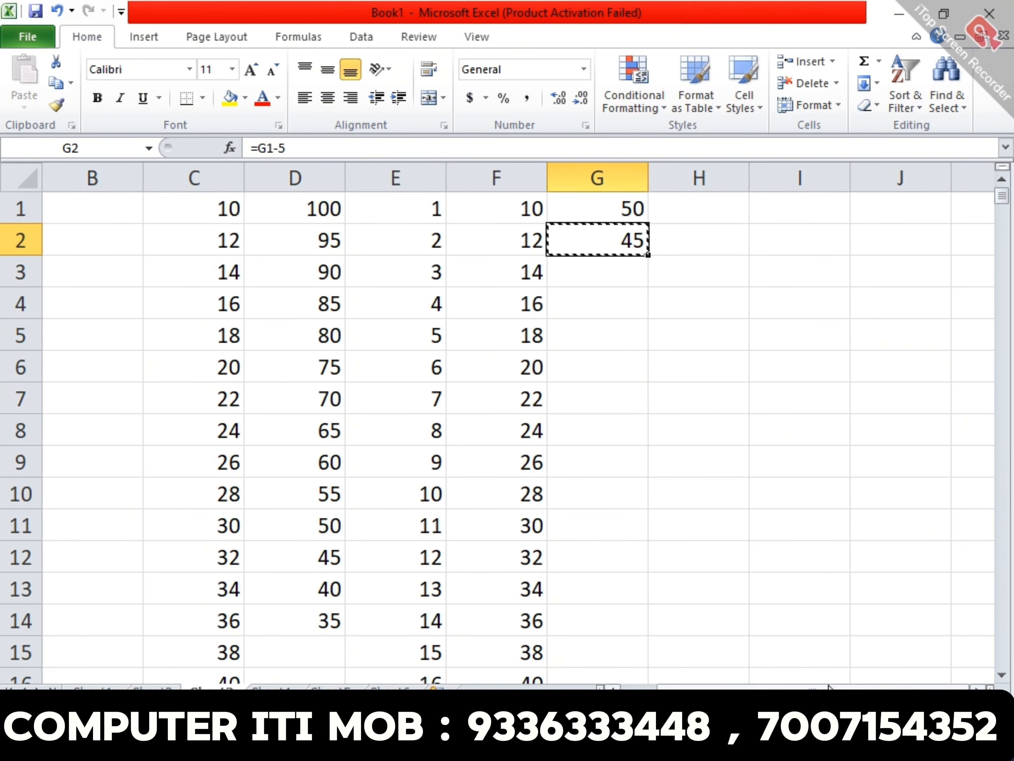
{"action": "key", "text": "Down"}
{"action": "key", "text": "shift+Down"}
{"action": "key", "text": "shift+Down"}
{"action": "key", "text": "shift+Down"}
{"action": "key", "text": "shift+Down"}
{"action": "key", "text": "shift+Down"}
{"action": "key", "text": "shift+Down"}
{"action": "key", "text": "shift+Down"}
{"action": "key", "text": "shift+Down"}
{"action": "key", "text": "shift+Down"}
{"action": "key", "text": "Return"}
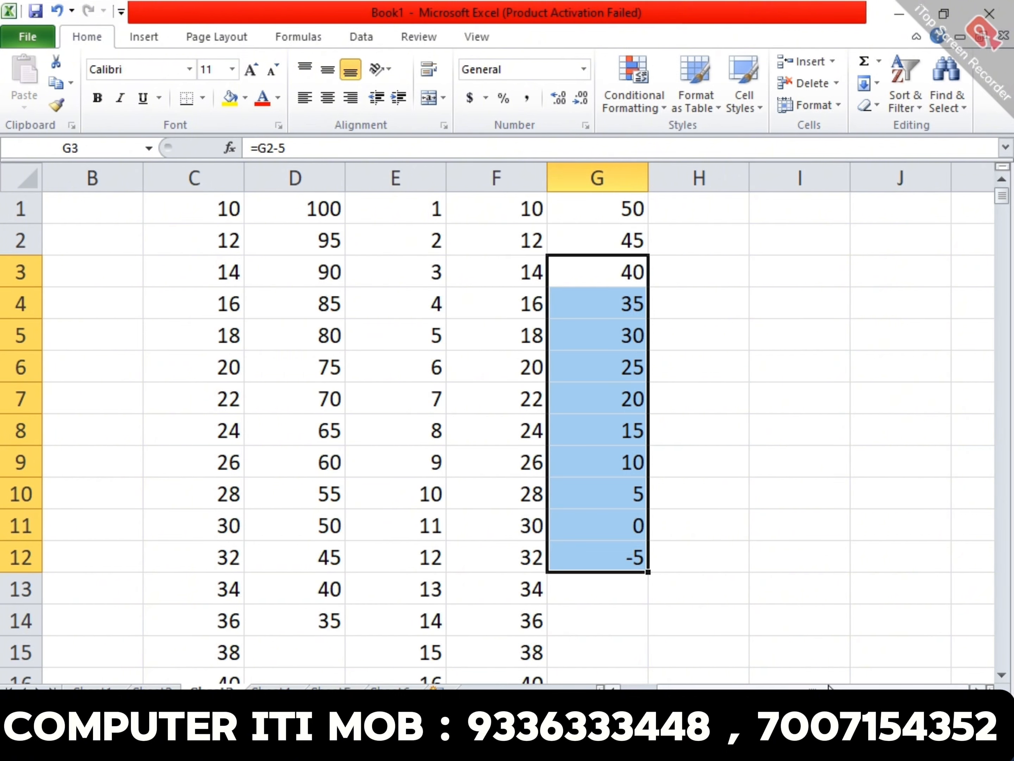
Go to column I and enter the starting value 1 in cell I1.
{"action": "key", "text": "Up"}
{"action": "key", "text": "Up"}
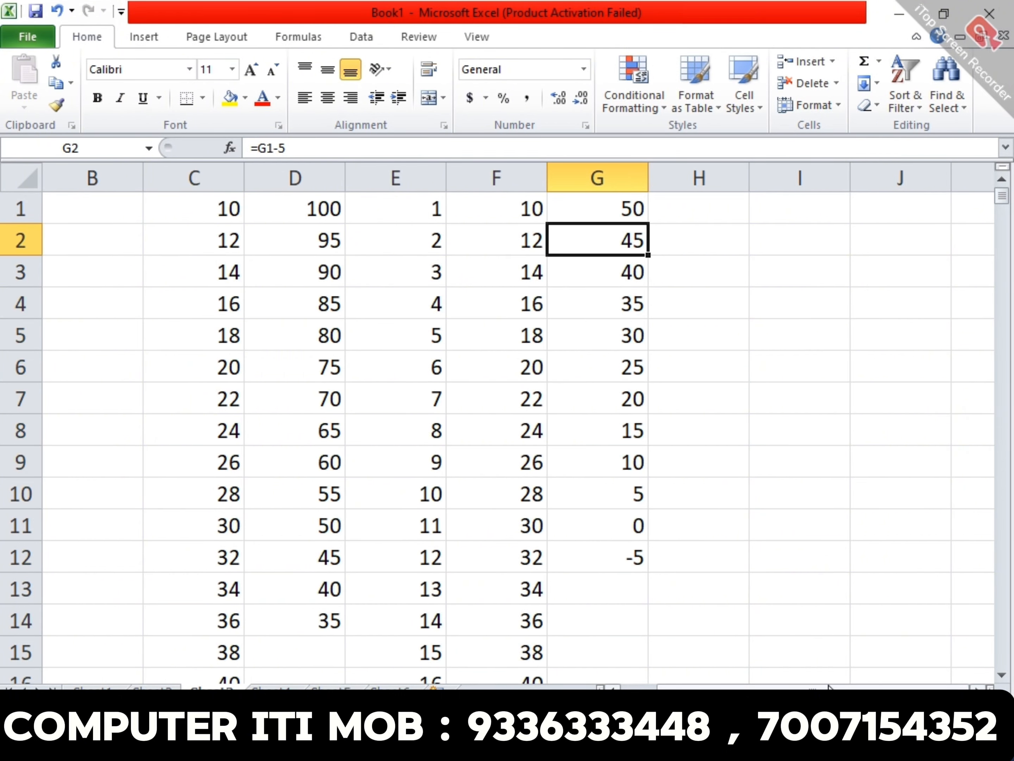
{"action": "key", "text": "Right"}
{"action": "key", "text": "Right"}
{"action": "key", "text": "Right"}
{"action": "key", "text": "Right"}
{"action": "key", "text": "Right"}
{"action": "key", "text": "Right"}
{"action": "key", "text": "Right"}
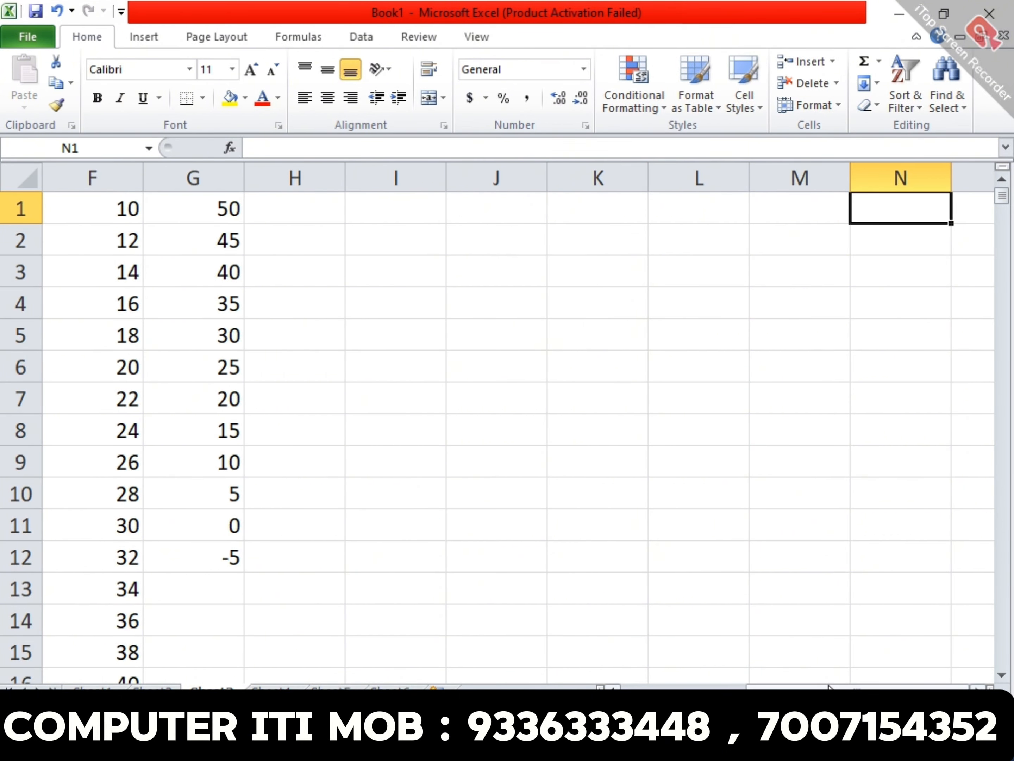
{"action": "key", "text": "Left"}
{"action": "key", "text": "Left"}
{"action": "key", "text": "Left"}
{"action": "key", "text": "Left"}
{"action": "key", "text": "Left"}
{"action": "type", "text": "1"}
{"action": "key", "text": "Return"}
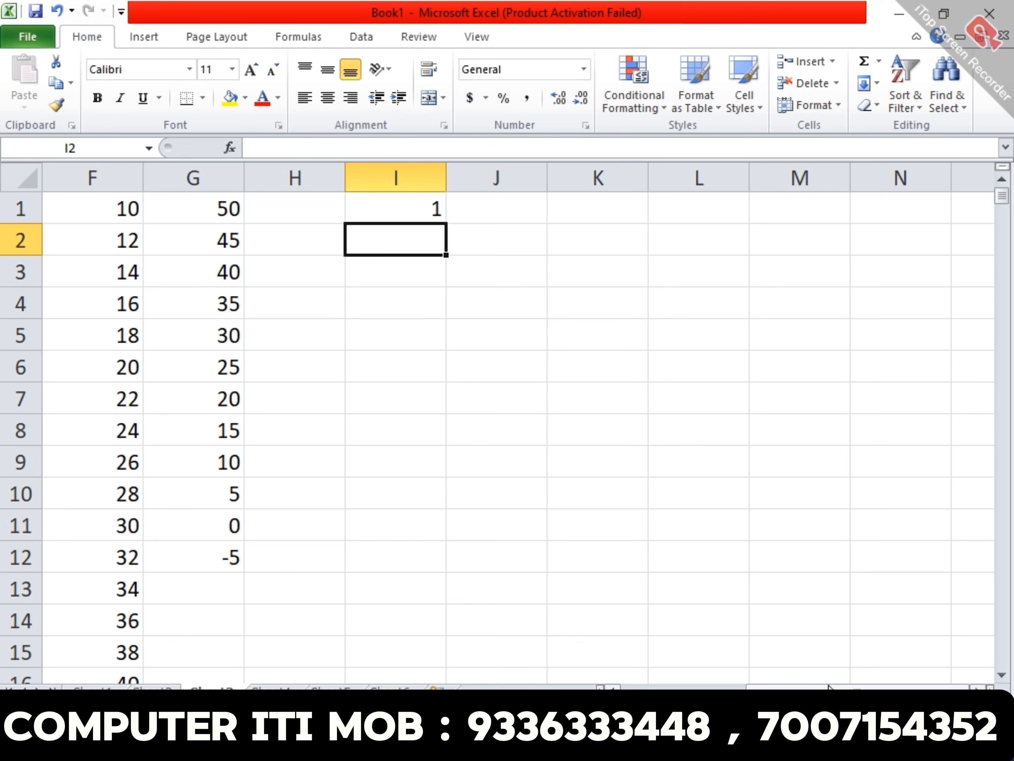
Enter the doubling formula =I1*2 in cell I2.
{"action": "type", "text": "=I1/2"}
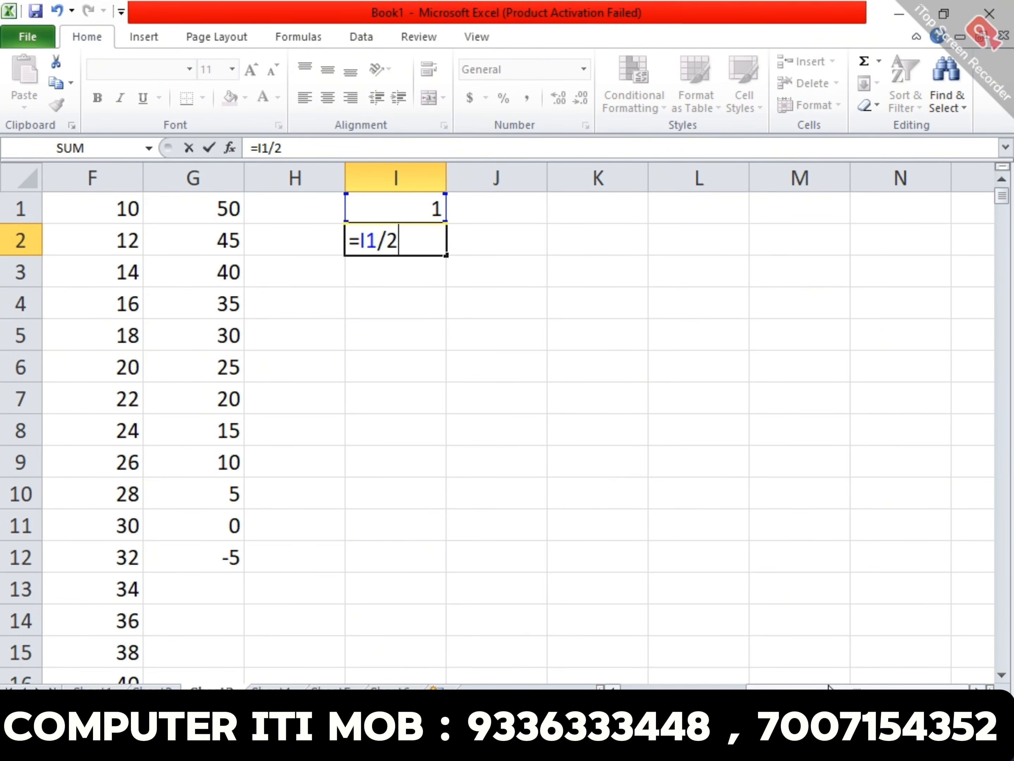
{"action": "key", "text": "BackSpace"}
{"action": "key", "text": "BackSpace"}
{"action": "type", "text": "*2"}
{"action": "key", "text": "Return"}
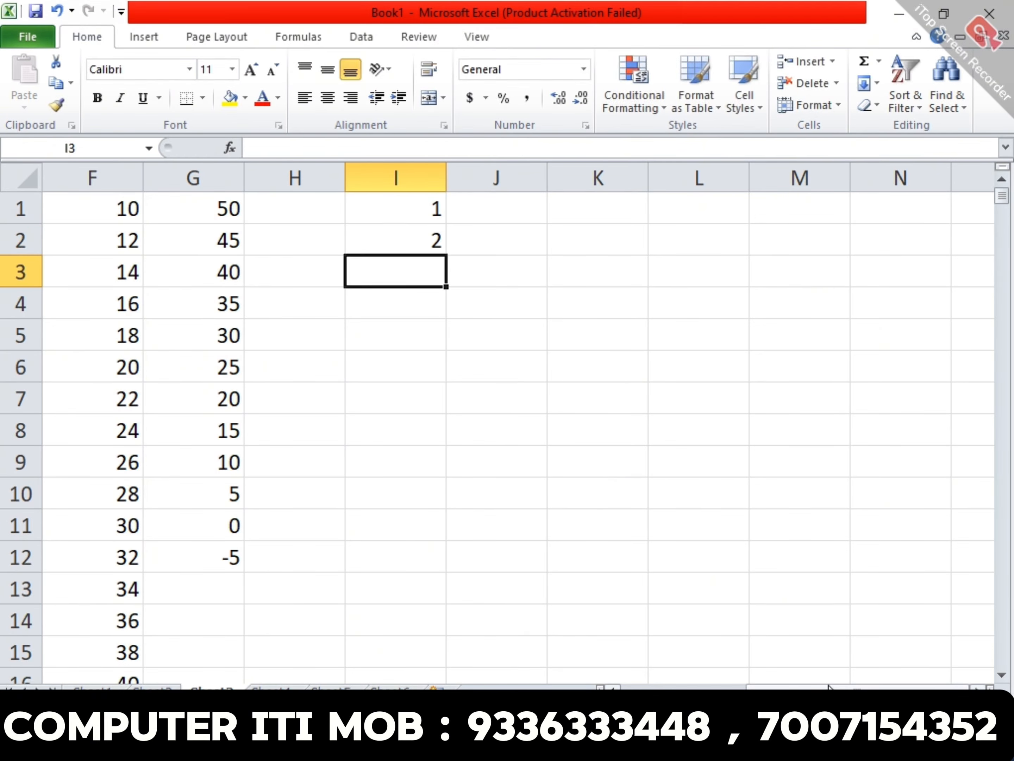
Copy the formula in cell I2 into cells I3 to I10 and select cell J1.
{"action": "key", "text": "Up"}
{"action": "key", "text": "ctrl+c"}
{"action": "key", "text": "Down"}
{"action": "key", "text": "shift+Down"}
{"action": "key", "text": "shift+Down"}
{"action": "key", "text": "shift+Down"}
{"action": "key", "text": "shift+Down"}
{"action": "key", "text": "shift+Down"}
{"action": "key", "text": "shift+Down"}
{"action": "key", "text": "shift+Down"}
{"action": "key", "text": "Return"}
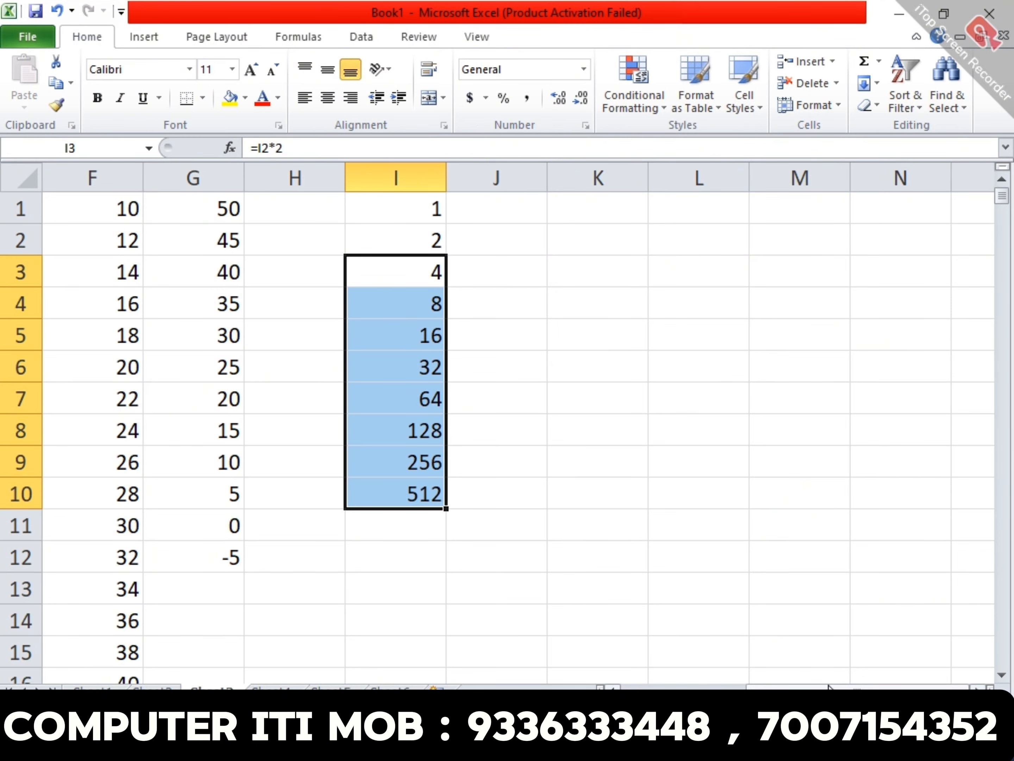
{"action": "left_click", "coordinate": [507, 223]}
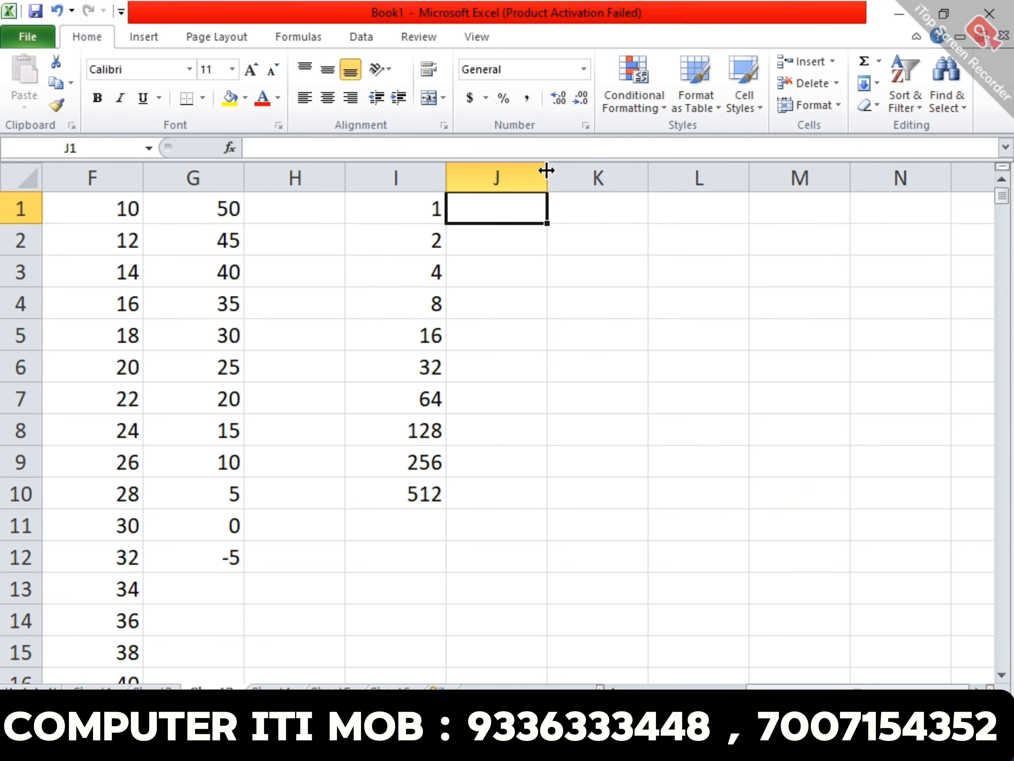
{"action": "left_click_drag", "start_coordinate": [547, 174], "coordinate": [553, 174]}
{"action": "left_click", "coordinate": [872, 84]}
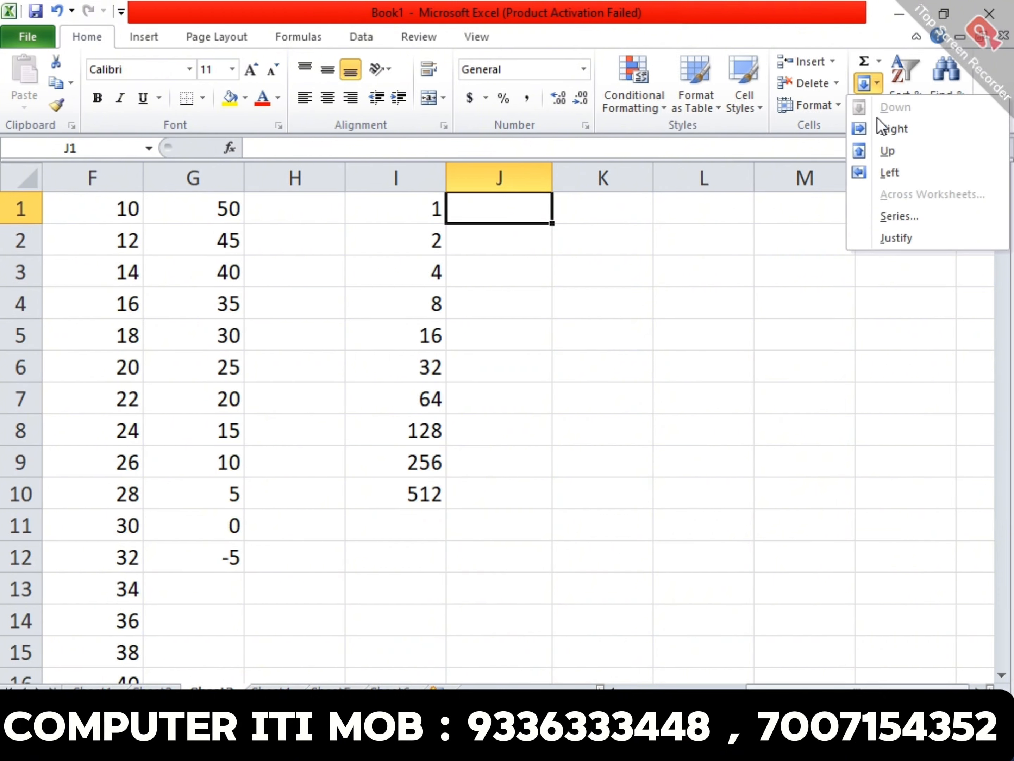
{"action": "left_click", "coordinate": [885, 216]}
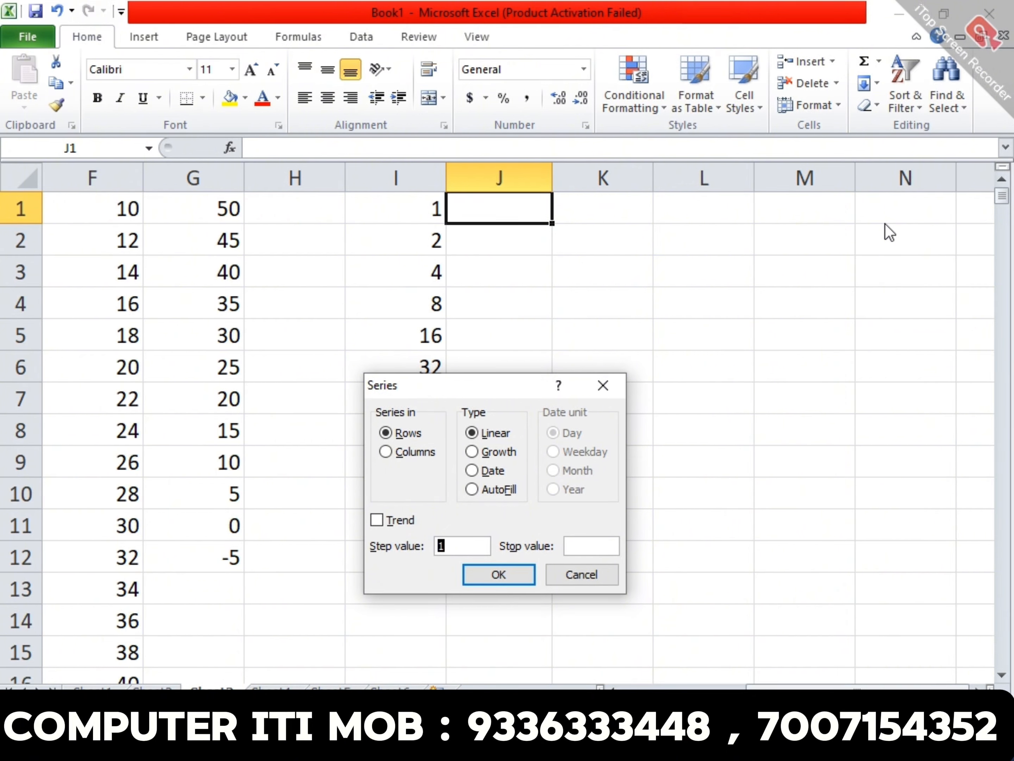
{"action": "key", "text": "Return"}
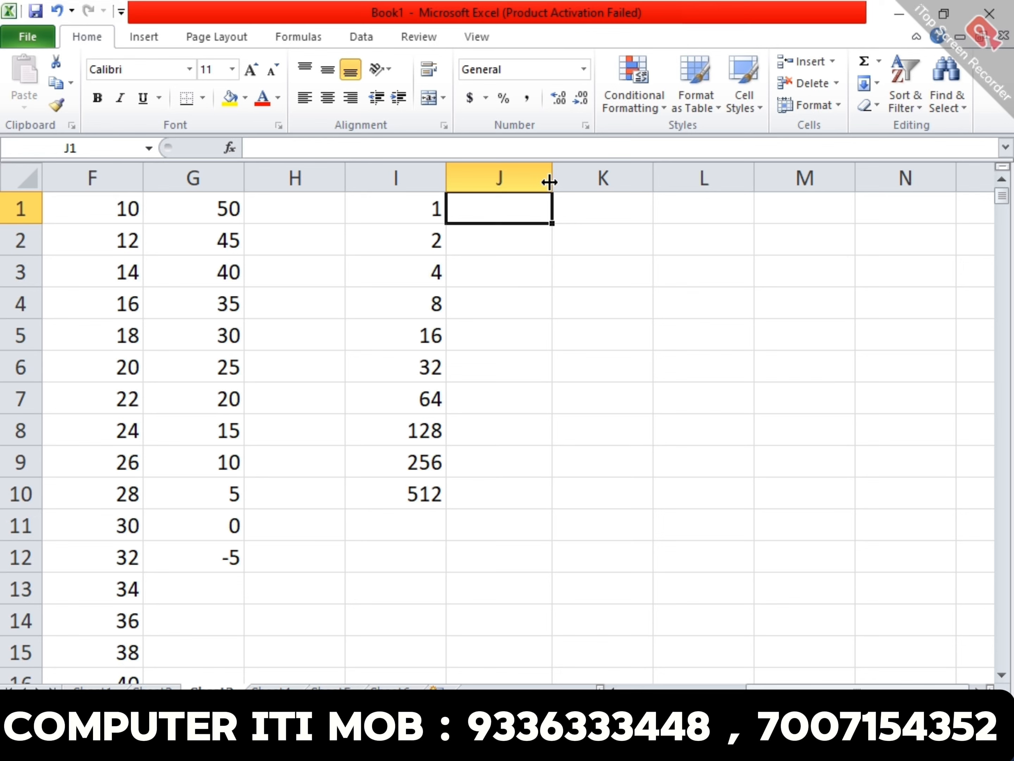
{"action": "type", "text": "11/2"}
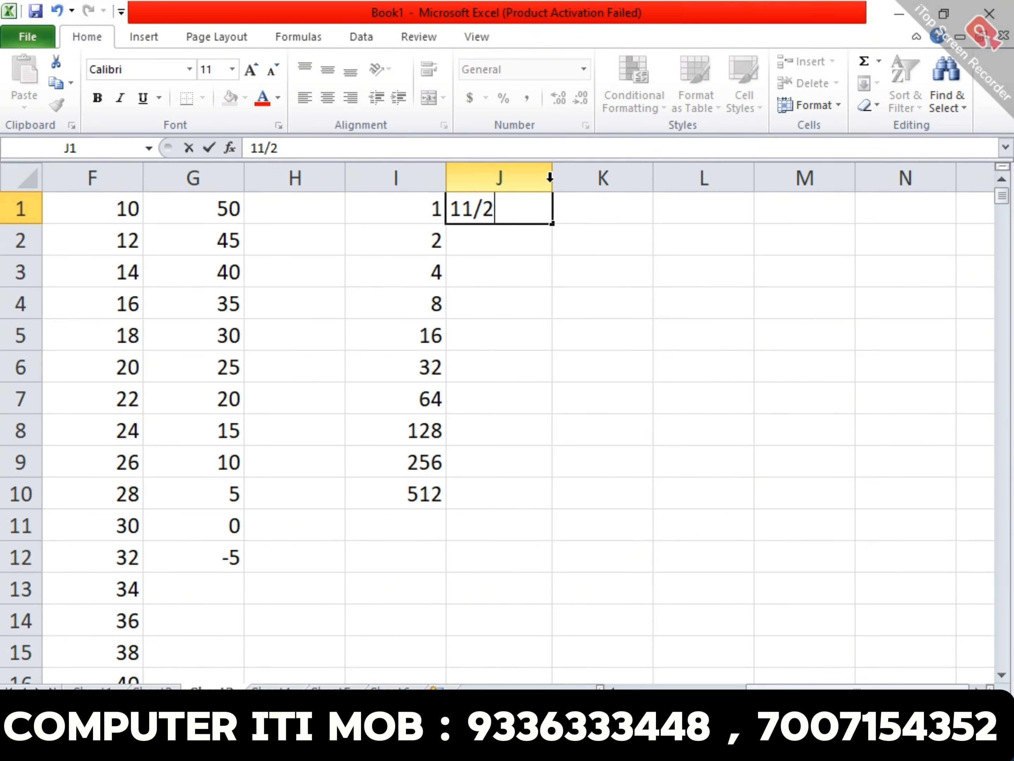
{"action": "type", "text": "8"}
{"action": "key", "text": "Escape"}
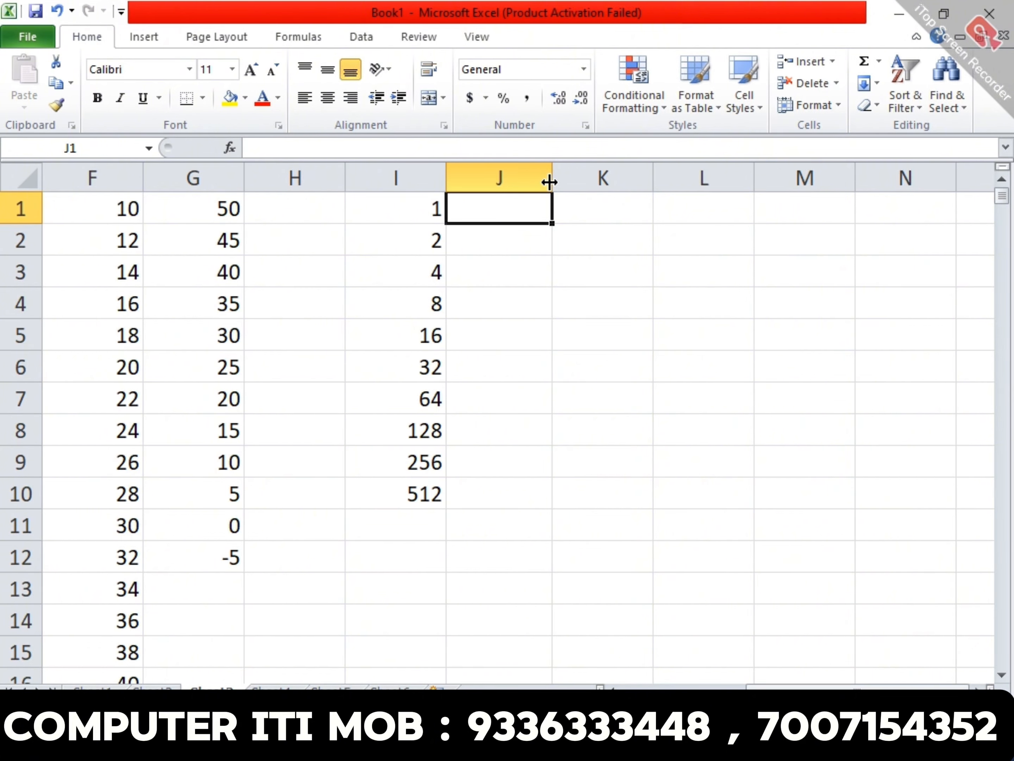
Enter the date 11/30/2024 in cell J1 and fit the width of column J to its content.
{"action": "type", "text": "11/30/2024"}
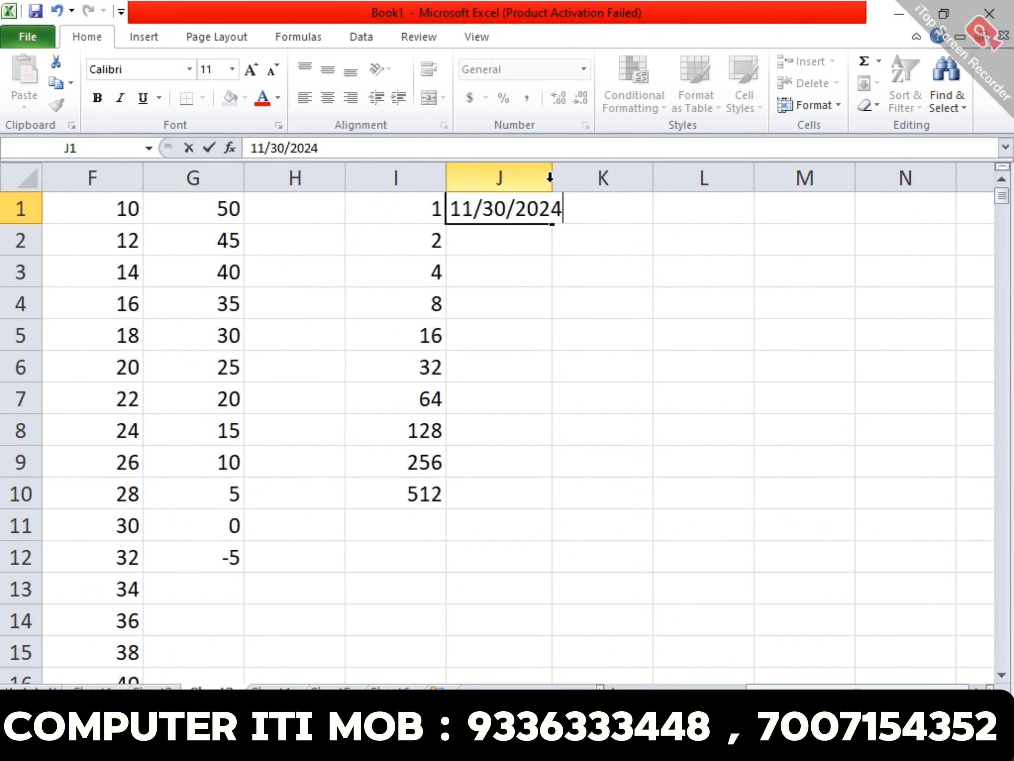
{"action": "key", "text": "Return"}
{"action": "double_click", "coordinate": [549, 181]}
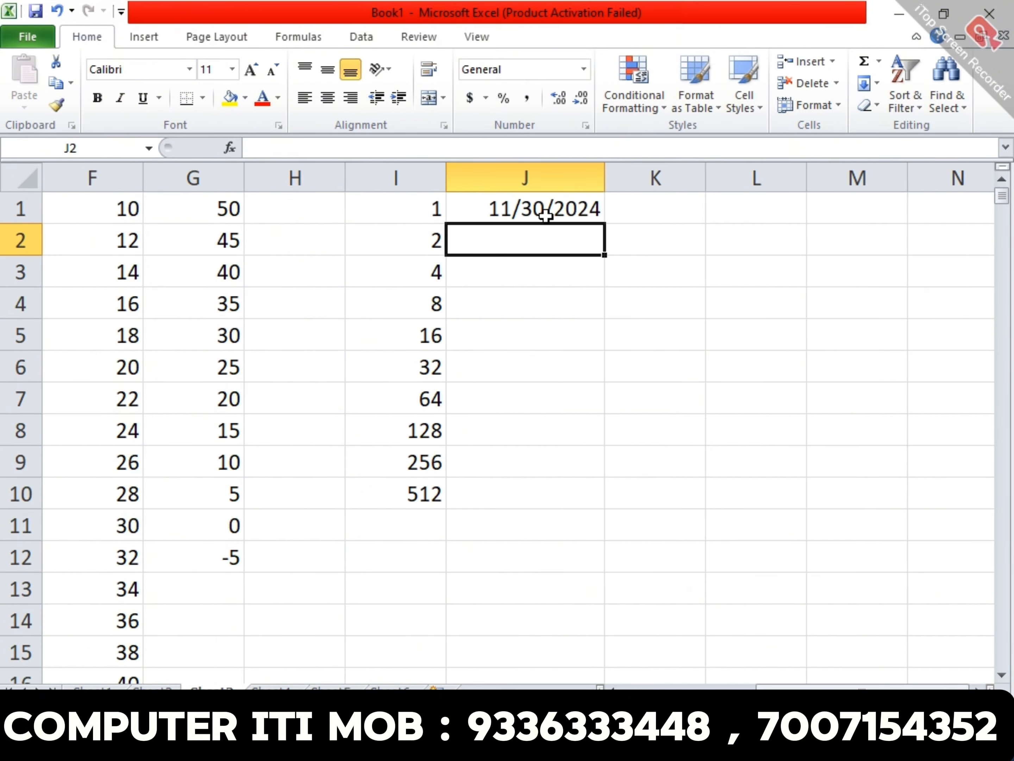
Apply the custom number format dd-mm-yyyy to the date in cell J1.
{"action": "left_click", "coordinate": [554, 205]}
{"action": "key", "text": "ctrl+1"}
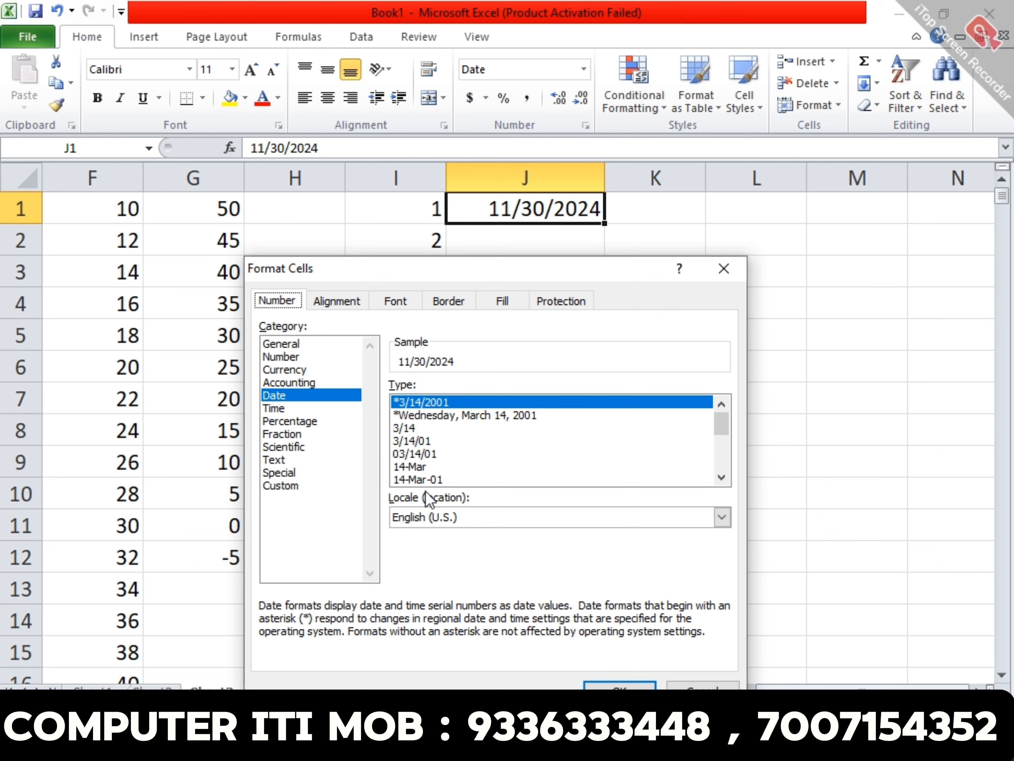
{"action": "left_click", "coordinate": [304, 485]}
{"action": "left_click", "coordinate": [600, 404]}
{"action": "type", "text": "dd"}
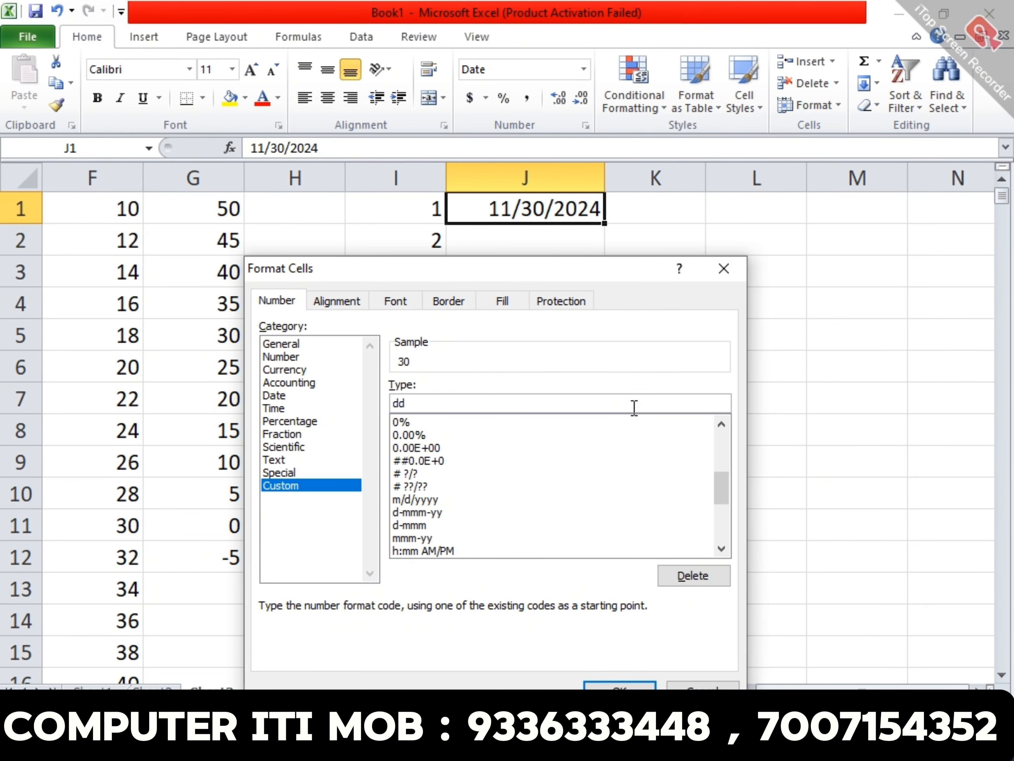
{"action": "type", "text": "-mm-yyyy"}
{"action": "key", "text": "Return"}
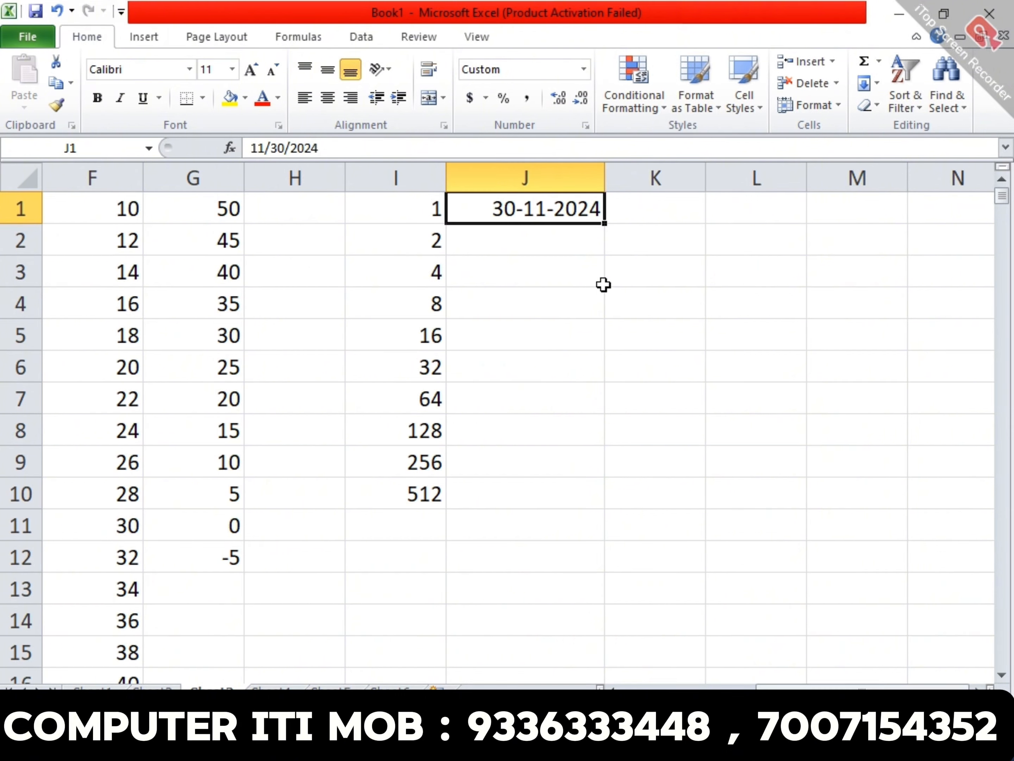
Select J1 to J13 and fill the range with a date series in columns, using the Day unit and step value 1.
{"action": "left_click", "coordinate": [570, 253]}
{"action": "left_click", "coordinate": [563, 203]}
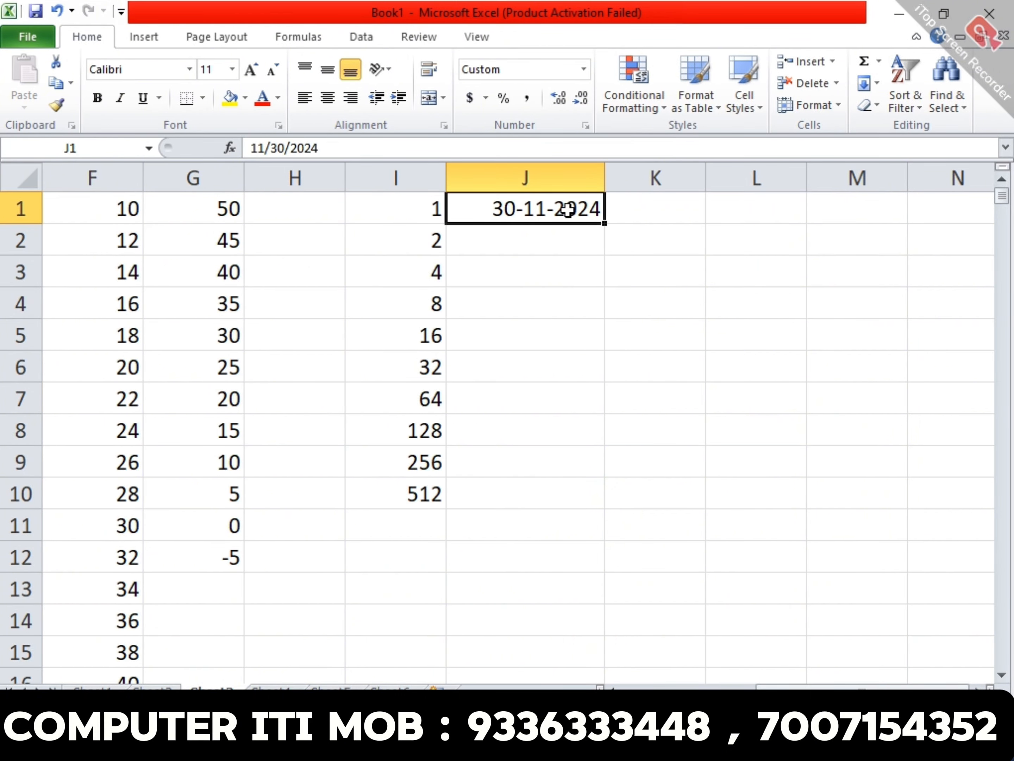
{"action": "left_click", "coordinate": [644, 311]}
{"action": "left_click_drag", "start_coordinate": [561, 208], "coordinate": [583, 585]}
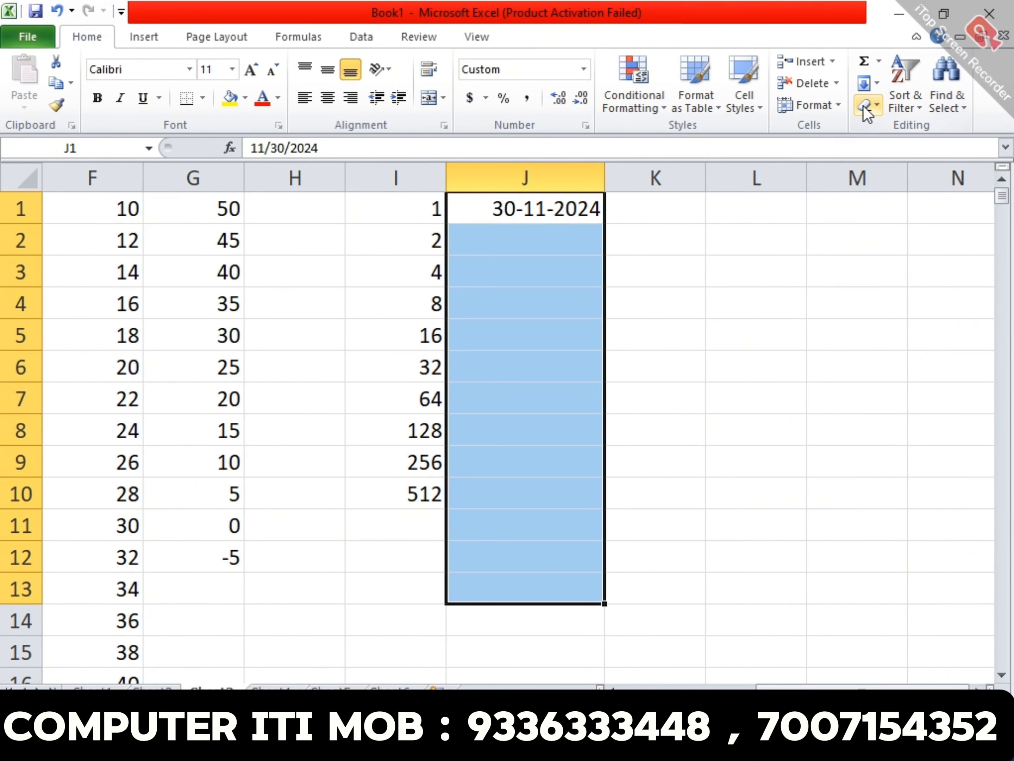
{"action": "left_click", "coordinate": [874, 84]}
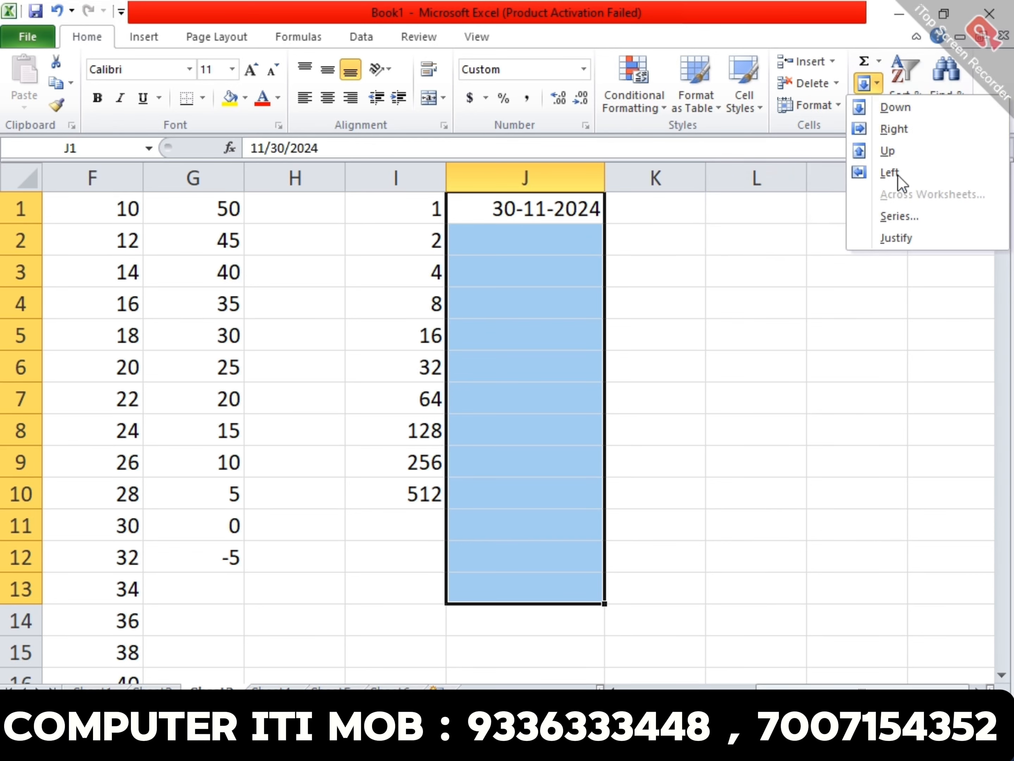
{"action": "left_click", "coordinate": [903, 215]}
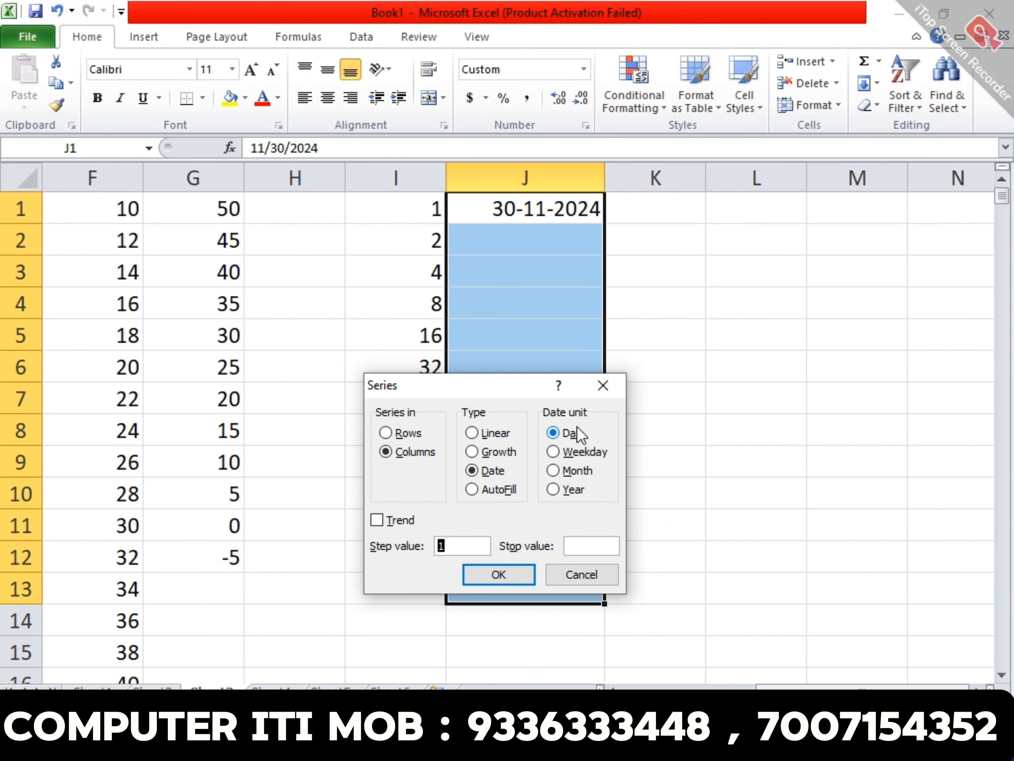
{"action": "left_click_drag", "start_coordinate": [517, 383], "coordinate": [848, 339]}
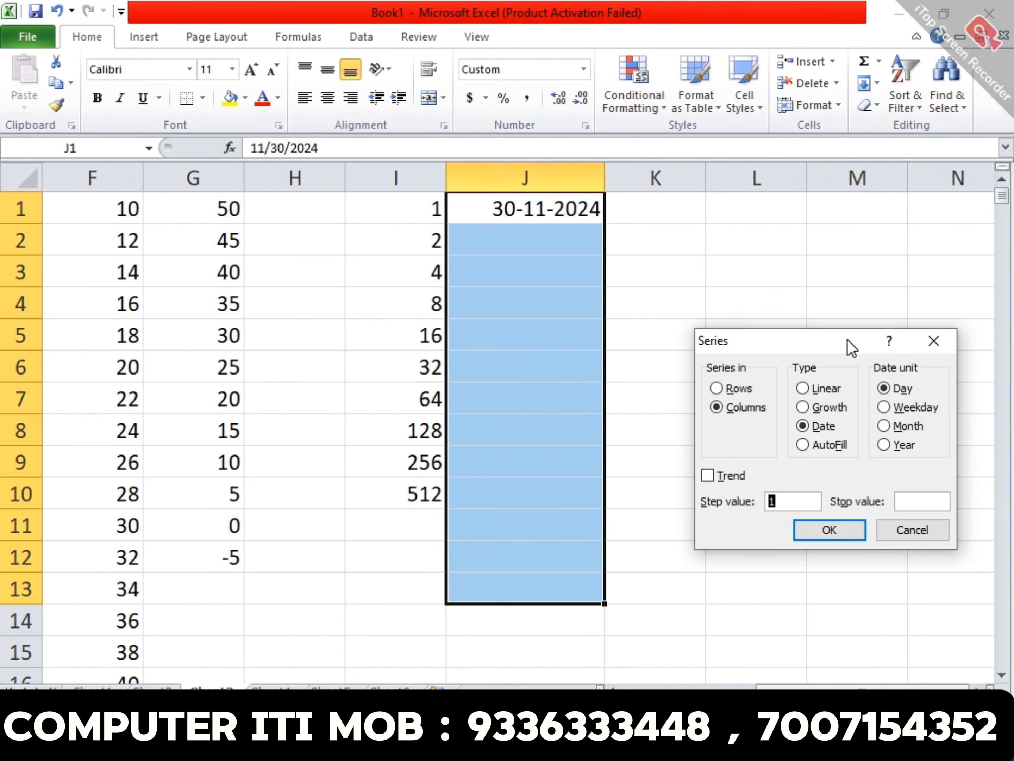
{"action": "left_click", "coordinate": [842, 533]}
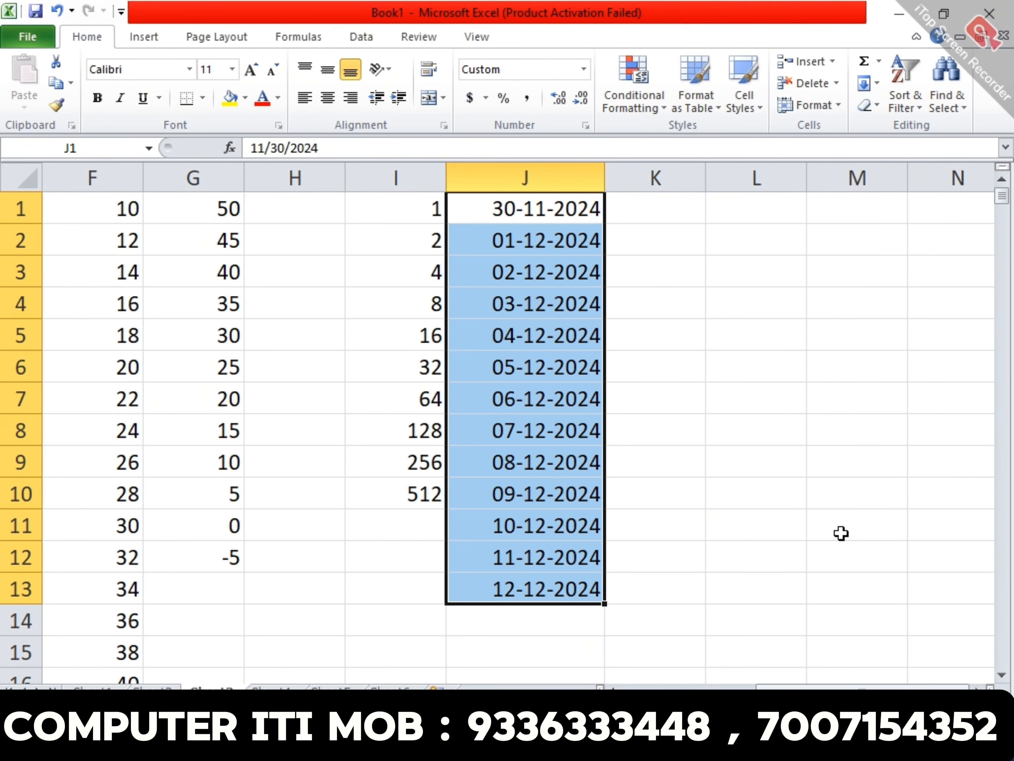
Refill J1 to J13 as a date series using the Month unit and step value 1.
{"action": "key", "text": "ctrl+1"}
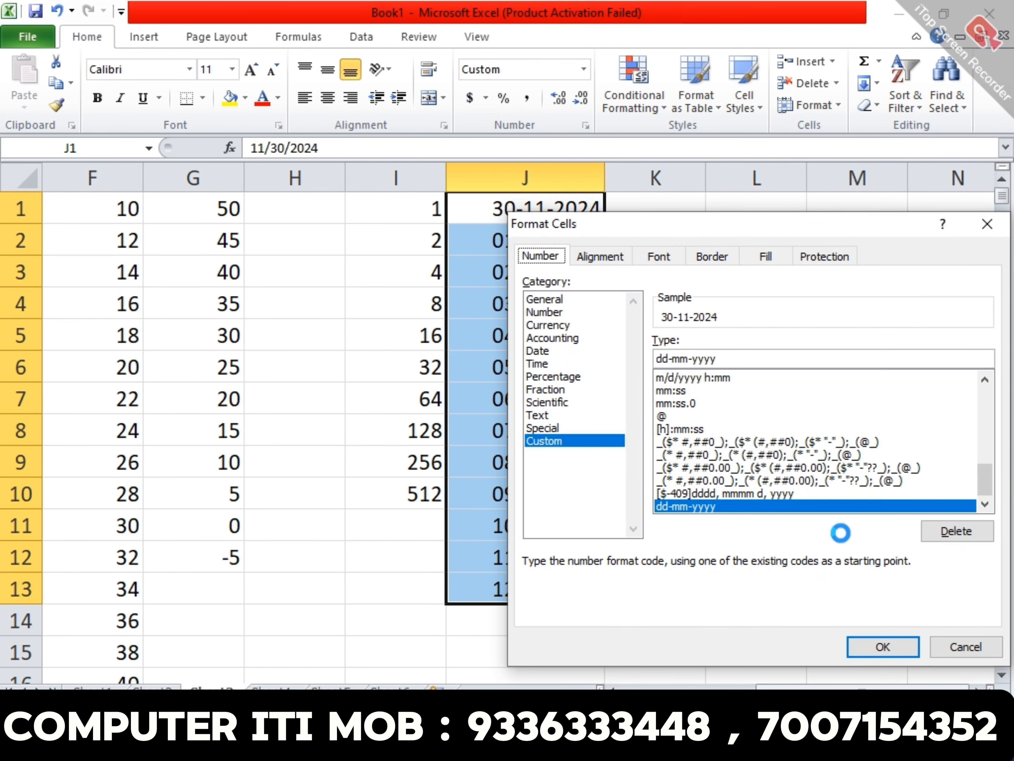
{"action": "key", "text": "Escape"}
{"action": "left_click", "coordinate": [878, 85]}
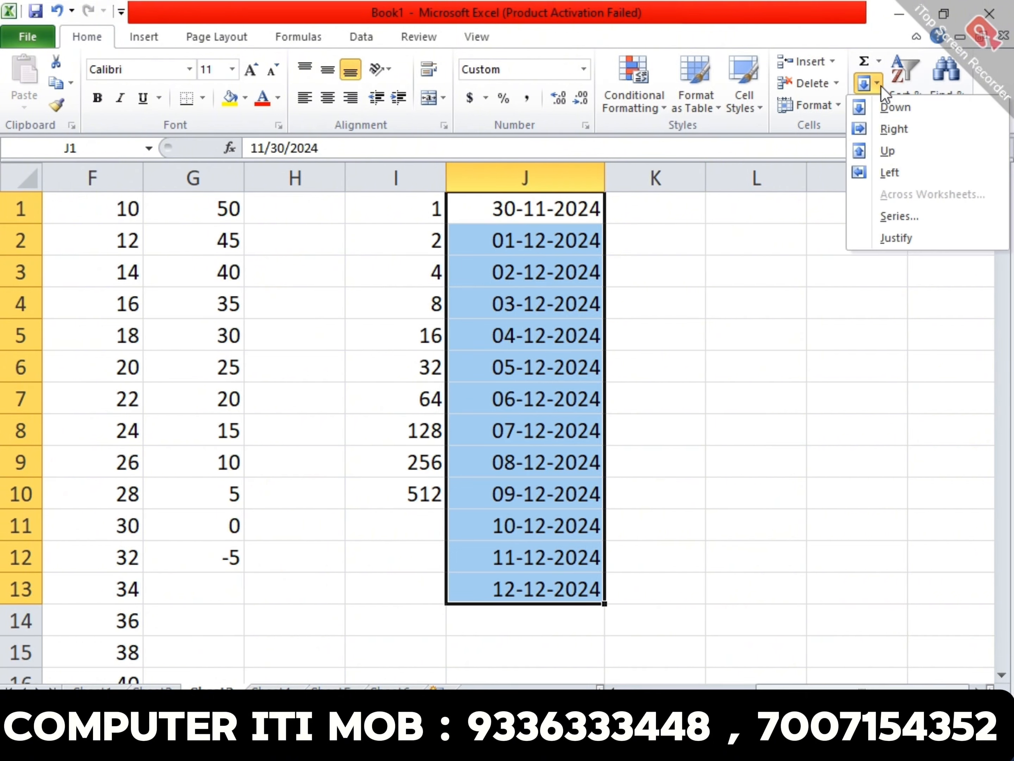
{"action": "left_click", "coordinate": [897, 217]}
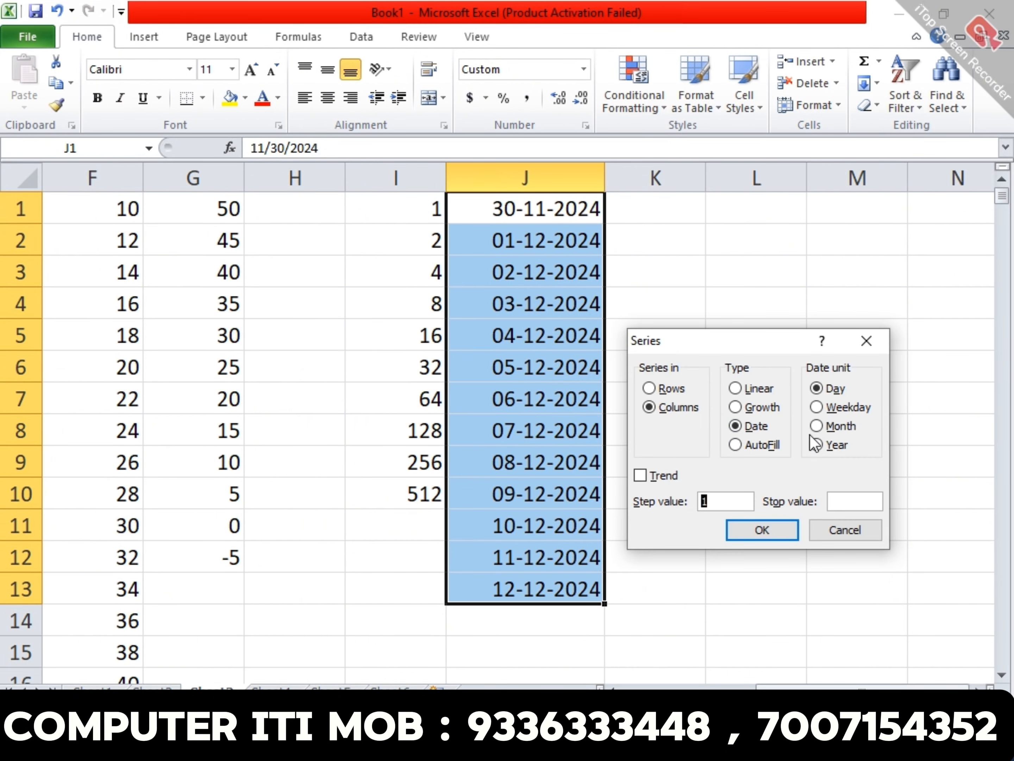
{"action": "left_click", "coordinate": [838, 426]}
{"action": "left_click", "coordinate": [758, 536]}
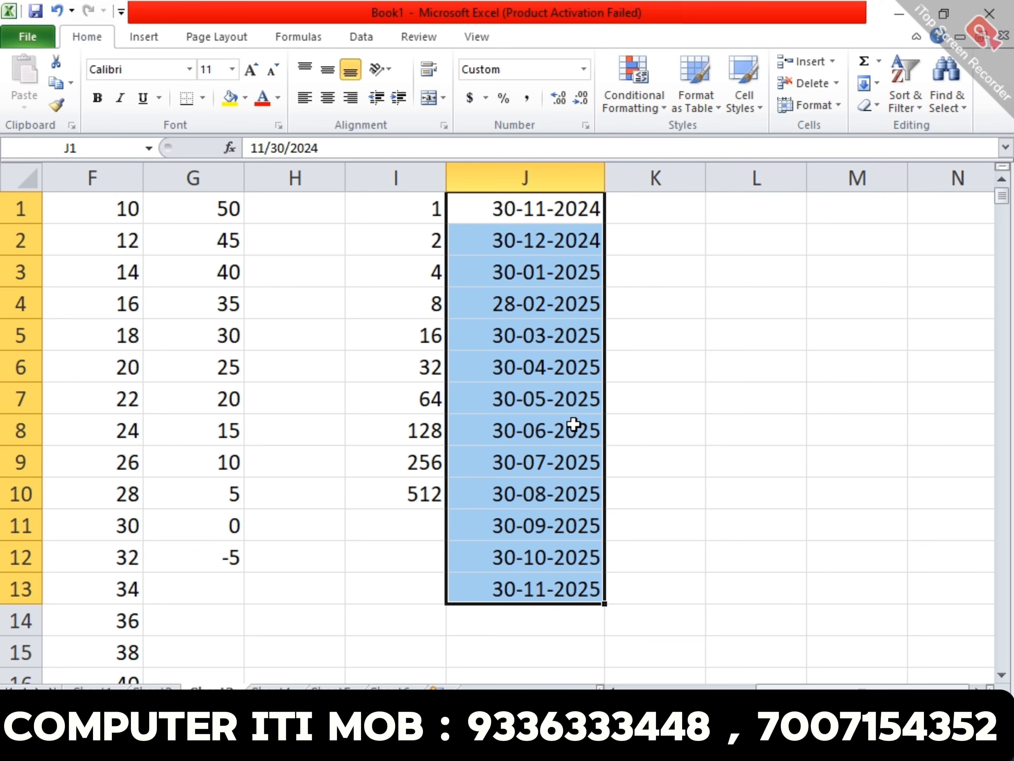
Refill J1 to J13 as a date series using the Year unit and step value 1.
{"action": "left_click", "coordinate": [866, 83]}
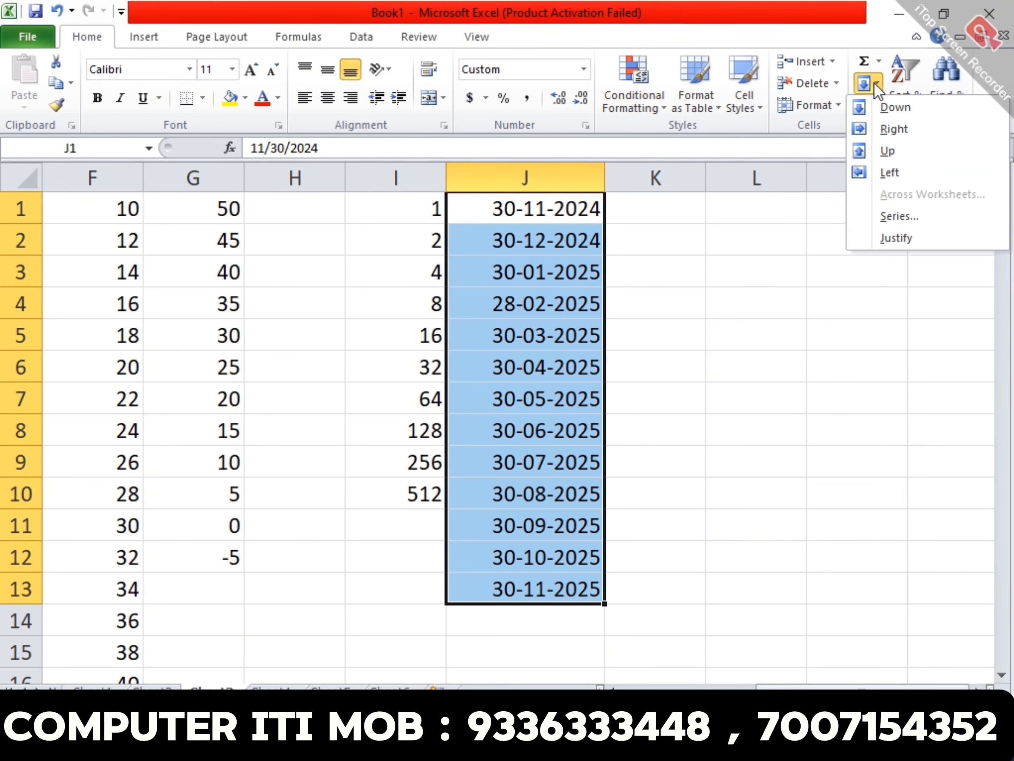
{"action": "left_click", "coordinate": [900, 216]}
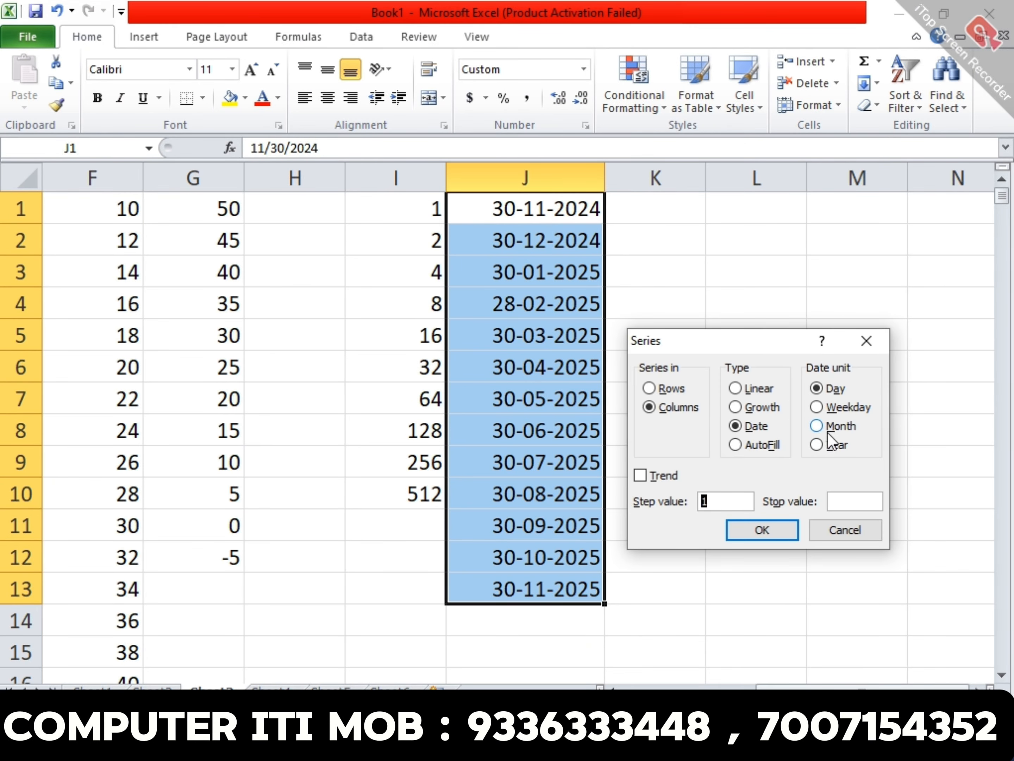
{"action": "left_click", "coordinate": [834, 445]}
{"action": "left_click", "coordinate": [768, 529]}
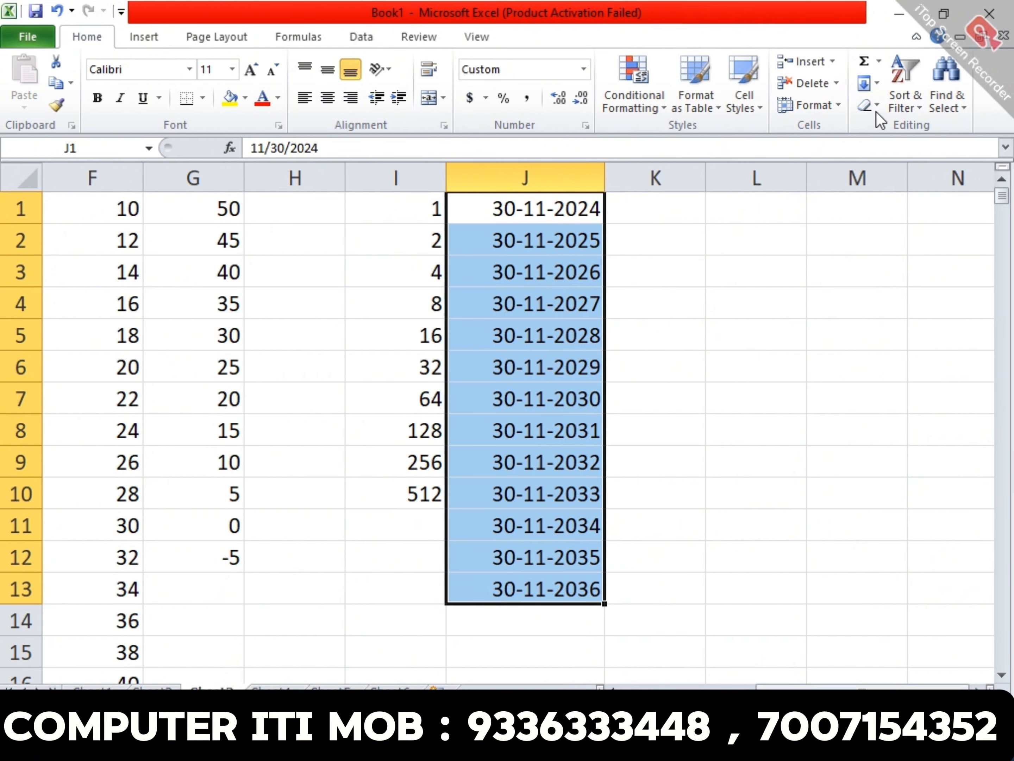
Refill J1 to J13 as a date series in columns, using the Month unit and step value 3.
{"action": "left_click", "coordinate": [875, 83]}
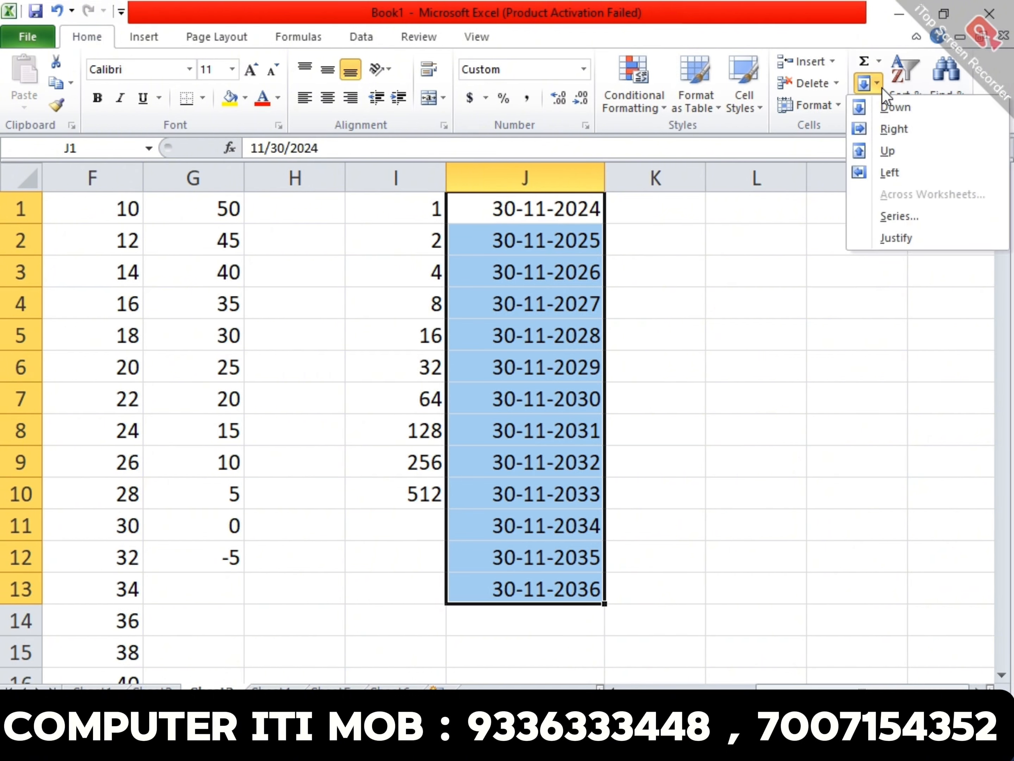
{"action": "left_click", "coordinate": [904, 216]}
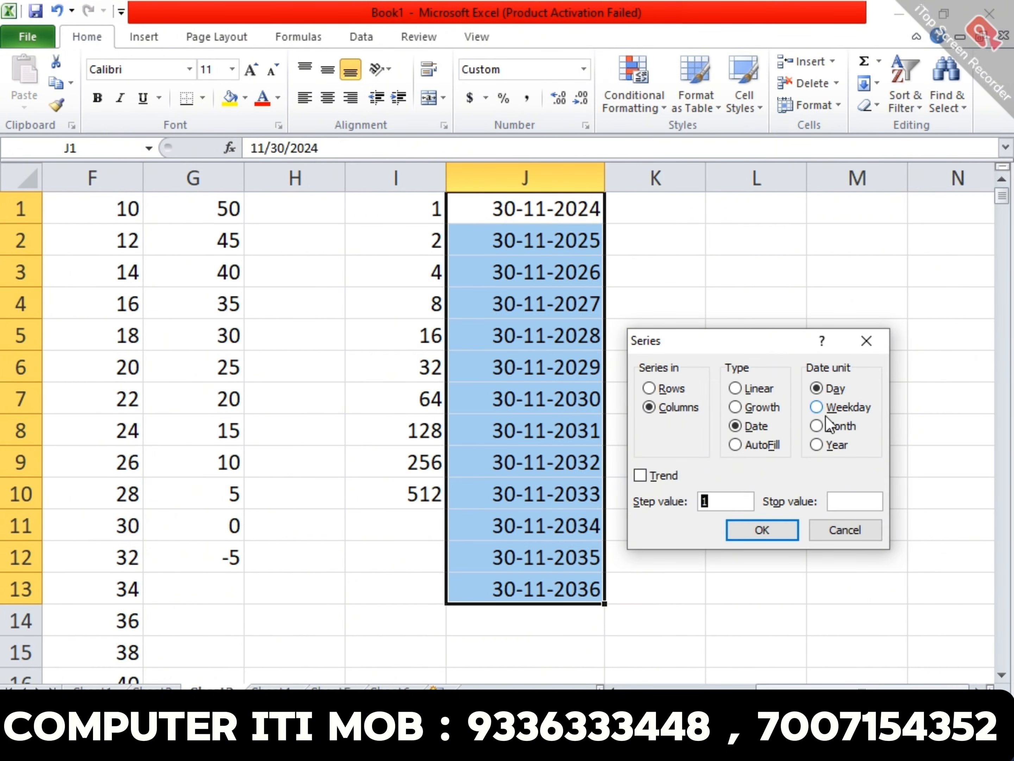
{"action": "left_click", "coordinate": [834, 426]}
{"action": "type", "text": "3"}
{"action": "left_click", "coordinate": [759, 531]}
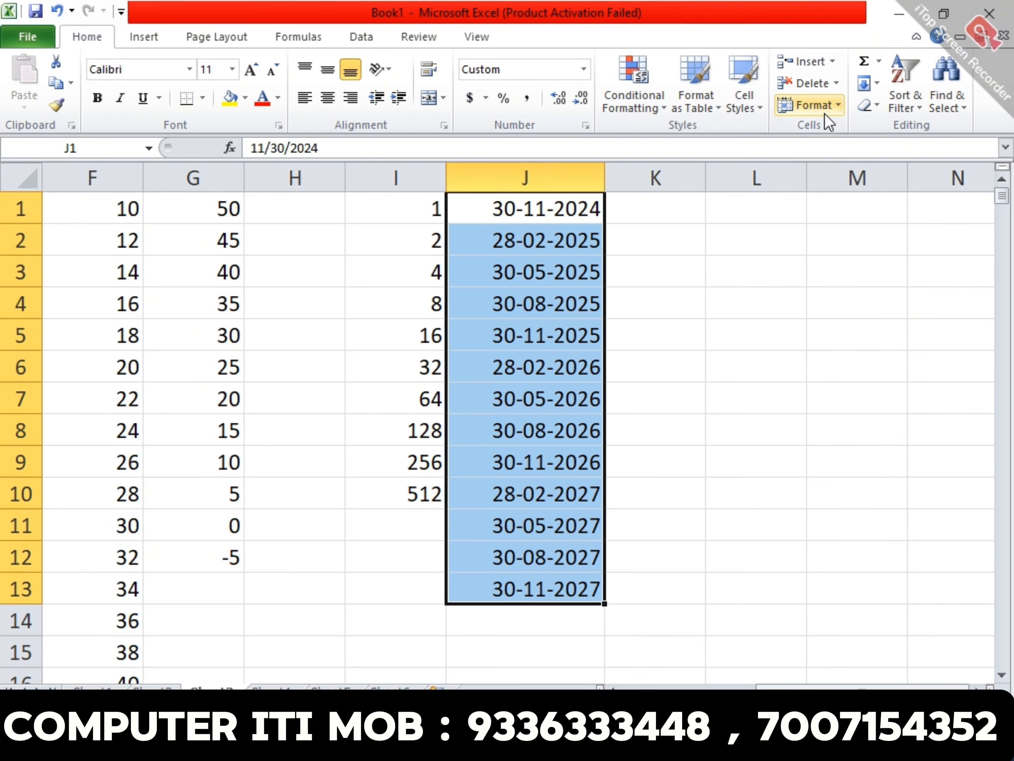
Refill J1 to J13 as a date series in columns, using the Day unit and step value 15.
{"action": "left_click", "coordinate": [877, 91]}
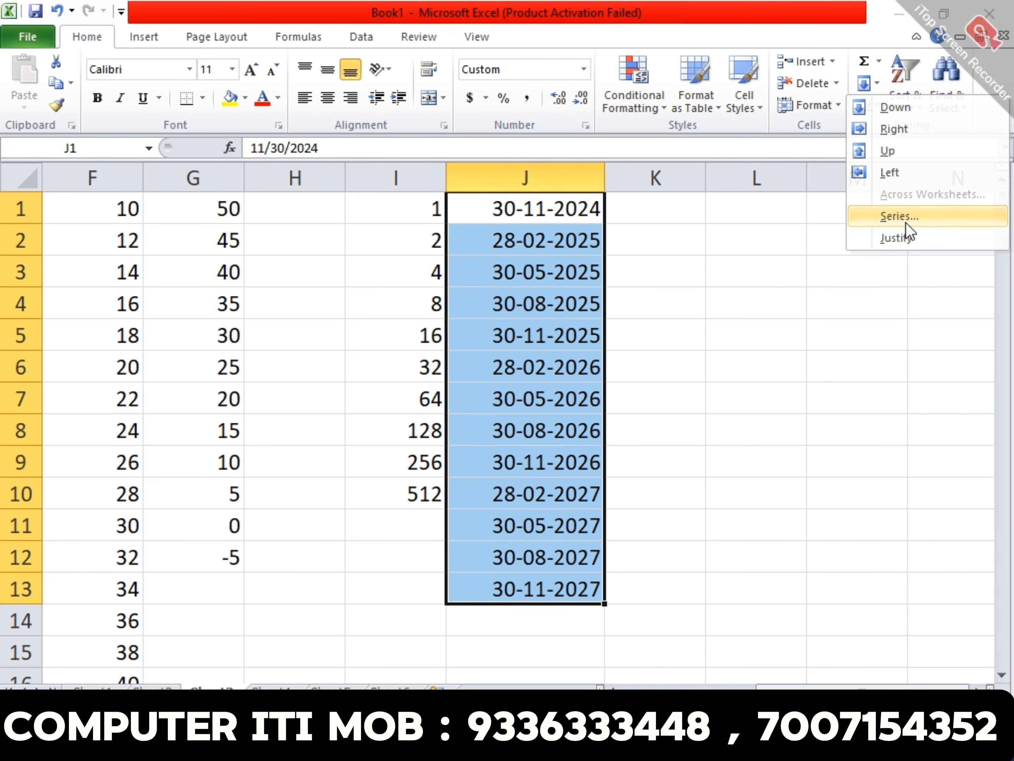
{"action": "left_click", "coordinate": [906, 220]}
{"action": "left_click", "coordinate": [736, 500]}
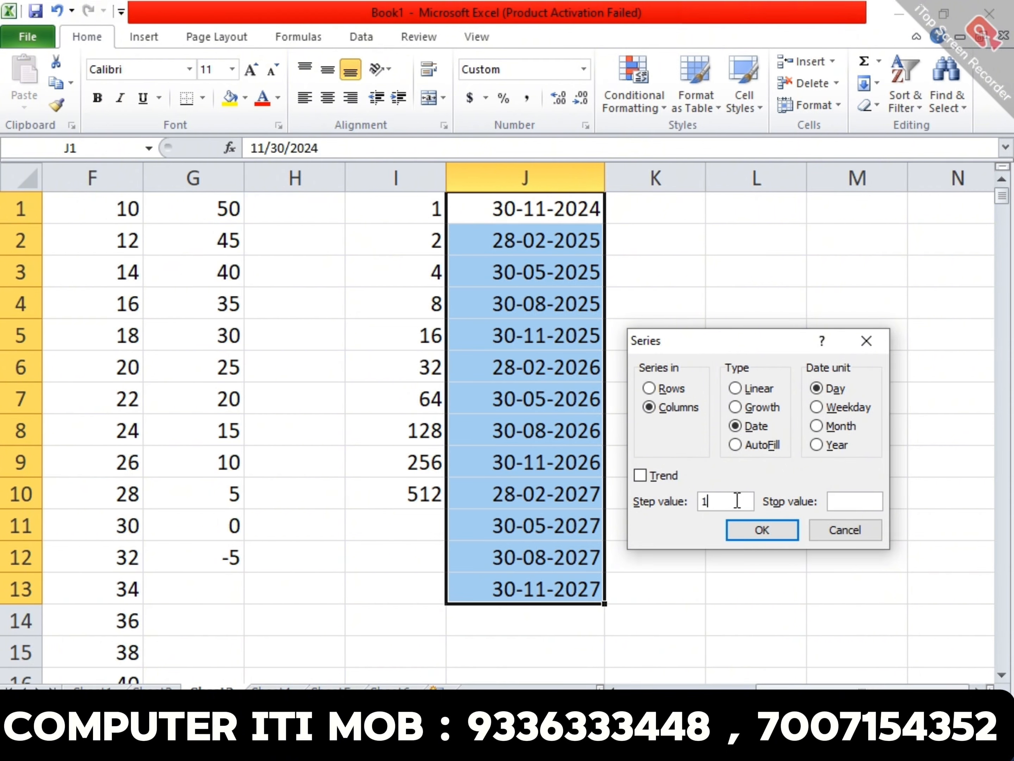
{"action": "type", "text": "5"}
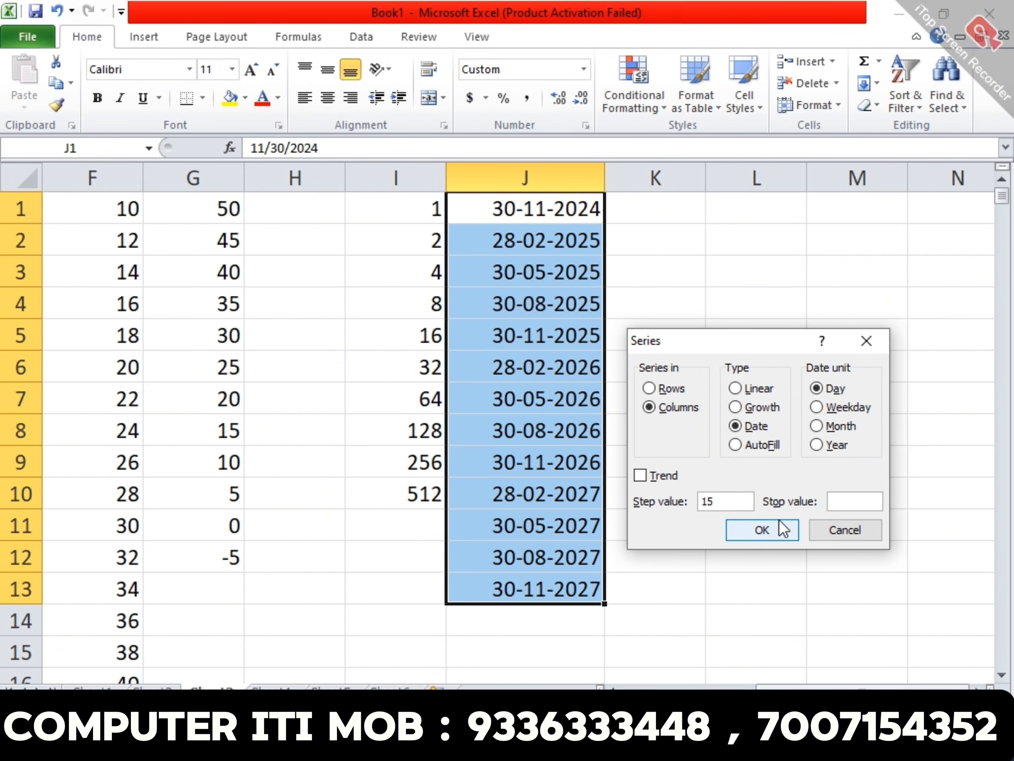
{"action": "left_click", "coordinate": [770, 529]}
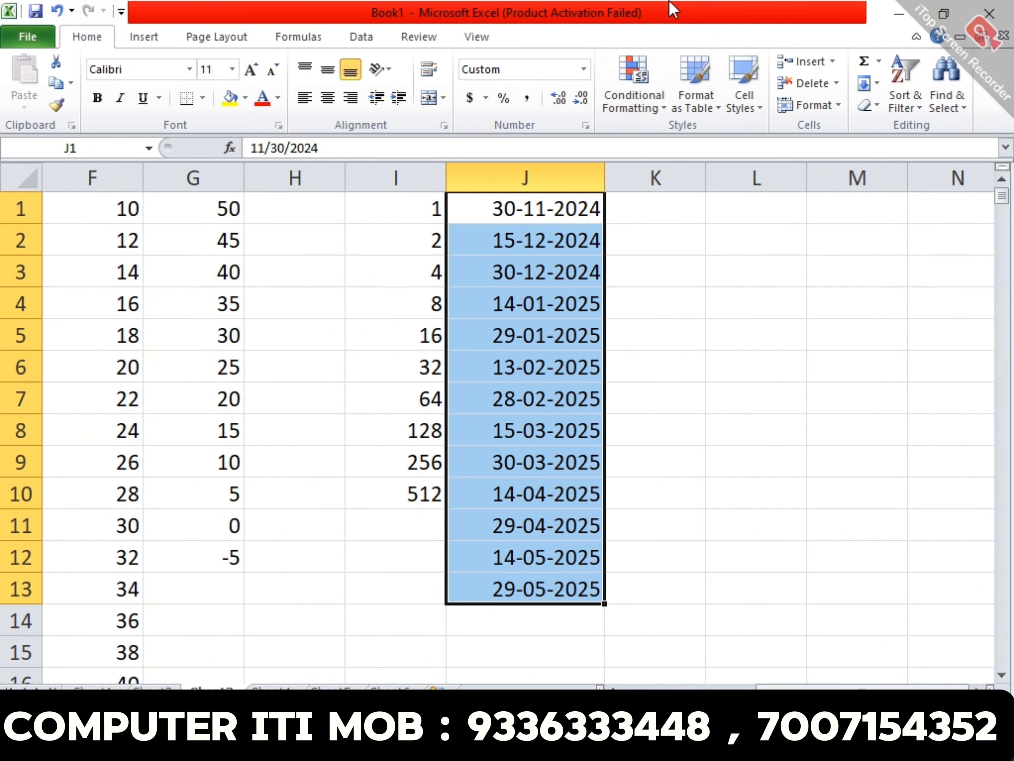
{"action": "left_click", "coordinate": [925, 124]}
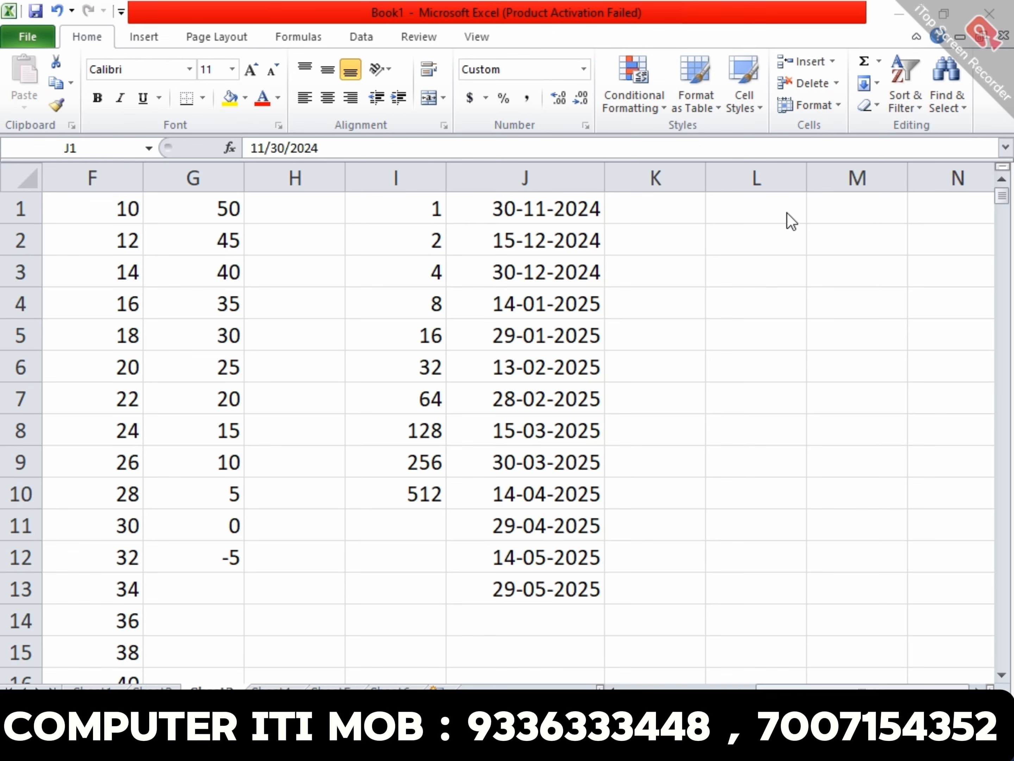
{"action": "left_click", "coordinate": [778, 209]}
{"action": "type", "text": "1"}
{"action": "key", "text": "Escape"}
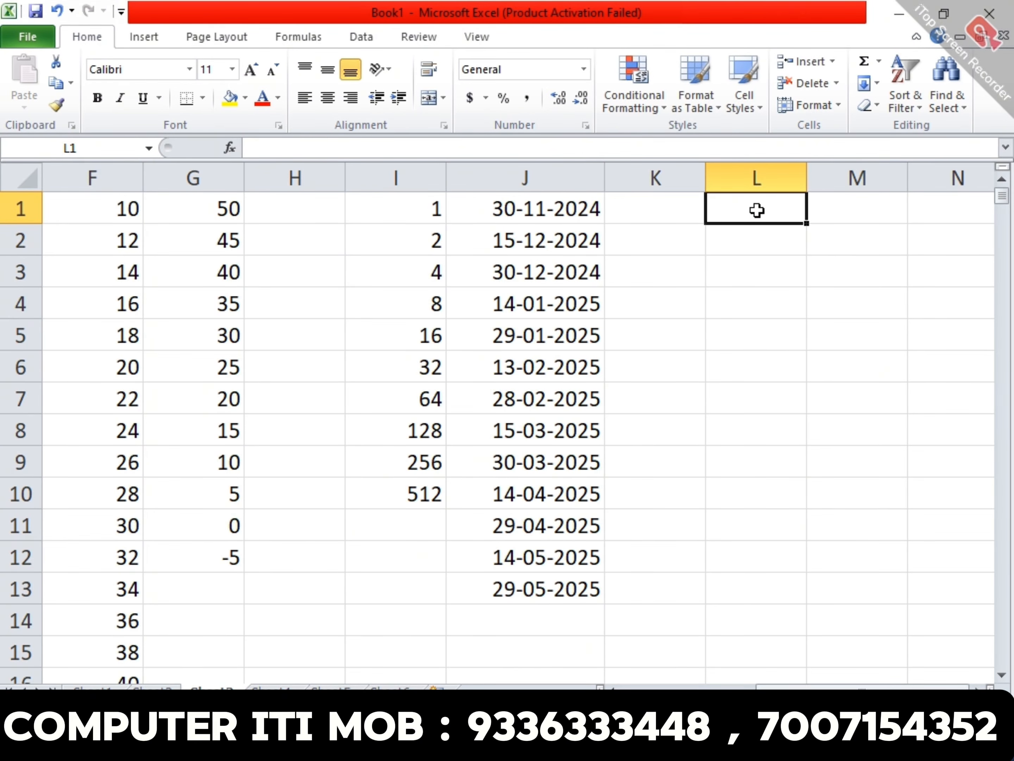
{"action": "left_click_drag", "start_coordinate": [582, 217], "coordinate": [598, 584]}
{"action": "left_click", "coordinate": [892, 119]}
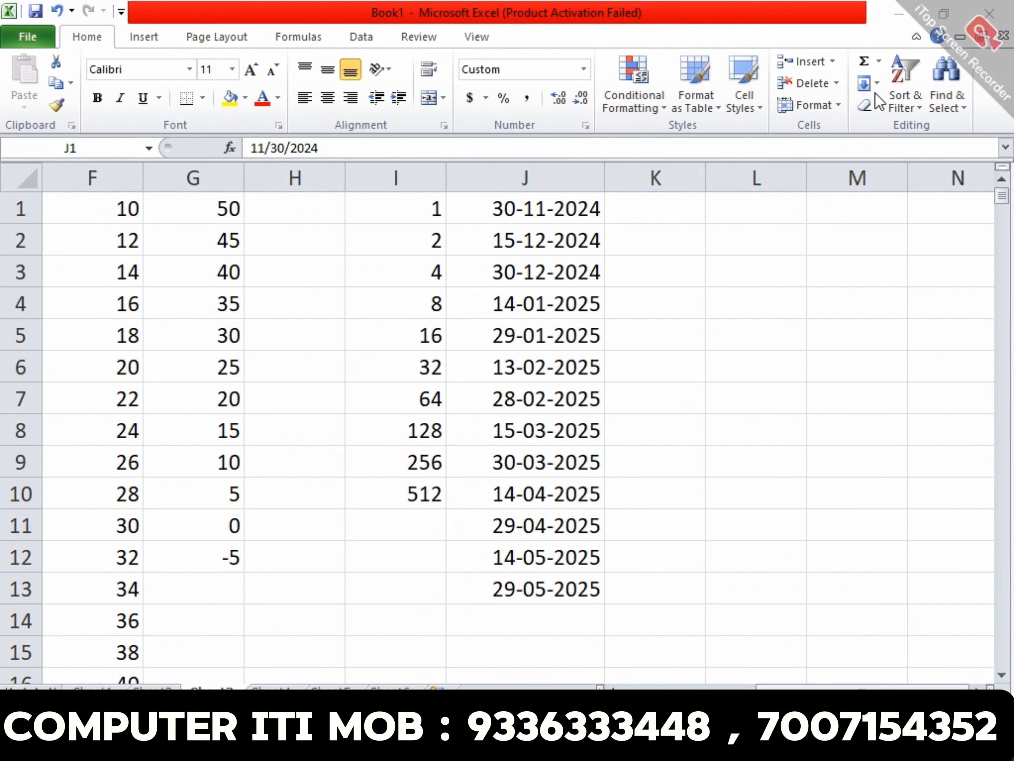
{"action": "left_click", "coordinate": [885, 83]}
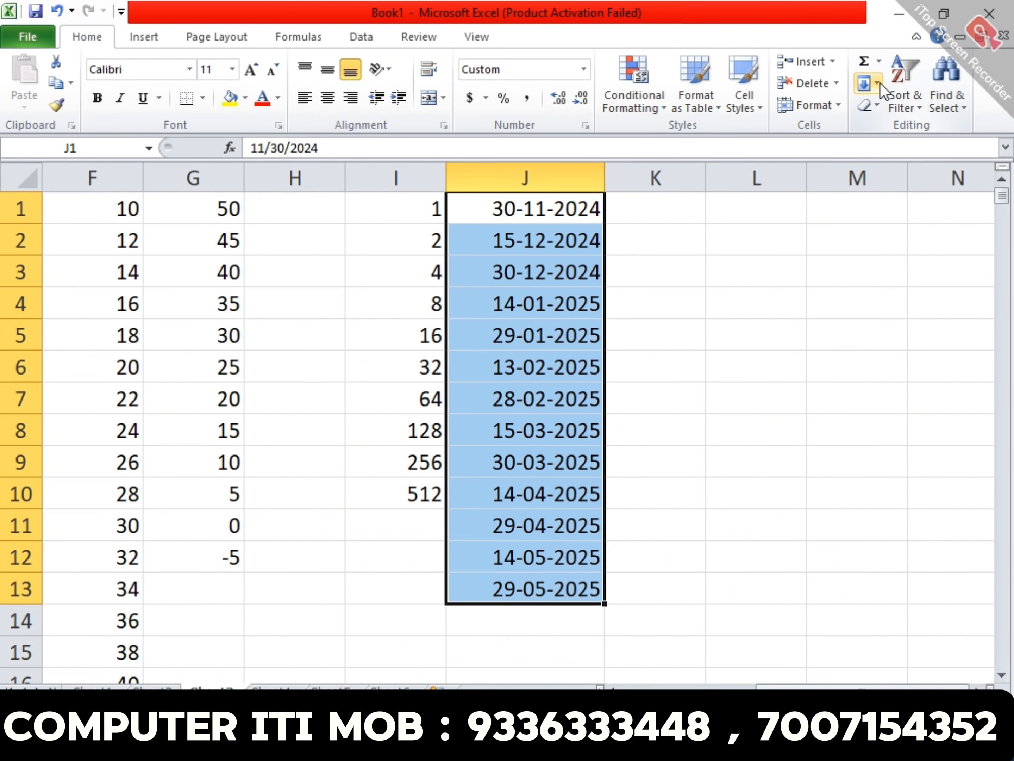
{"action": "left_click", "coordinate": [878, 84]}
{"action": "key", "text": "Escape"}
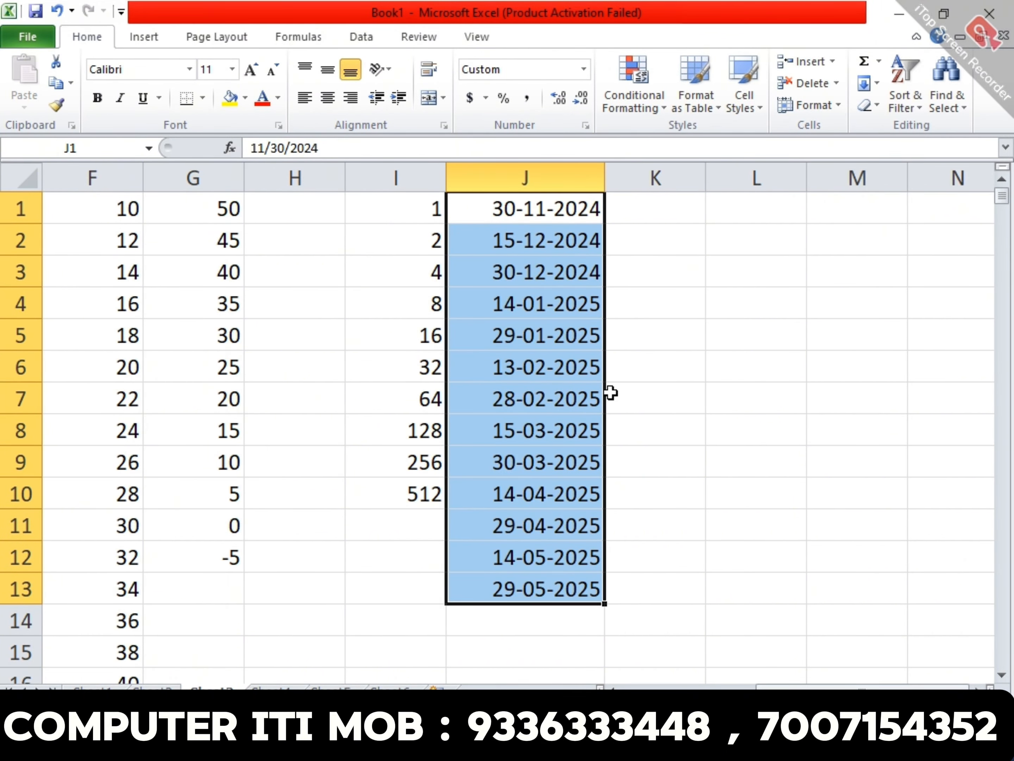
{"action": "left_click", "coordinate": [731, 329]}
Select J1 to J19 and fill the range with a date series in columns, using the Day unit and step value 1.
{"action": "left_click", "coordinate": [857, 710]}
{"action": "left_click", "coordinate": [857, 710]}
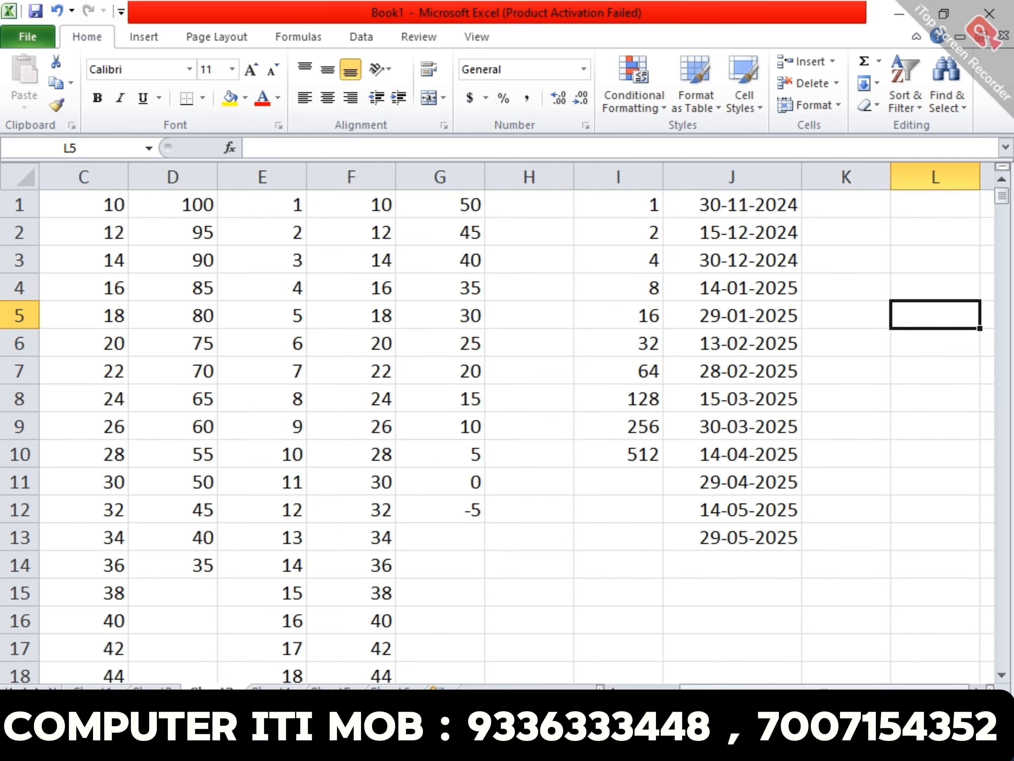
{"action": "left_click", "coordinate": [857, 711]}
{"action": "scroll", "coordinate": [506, 414], "scroll_direction": "right", "scroll_amount": 2}
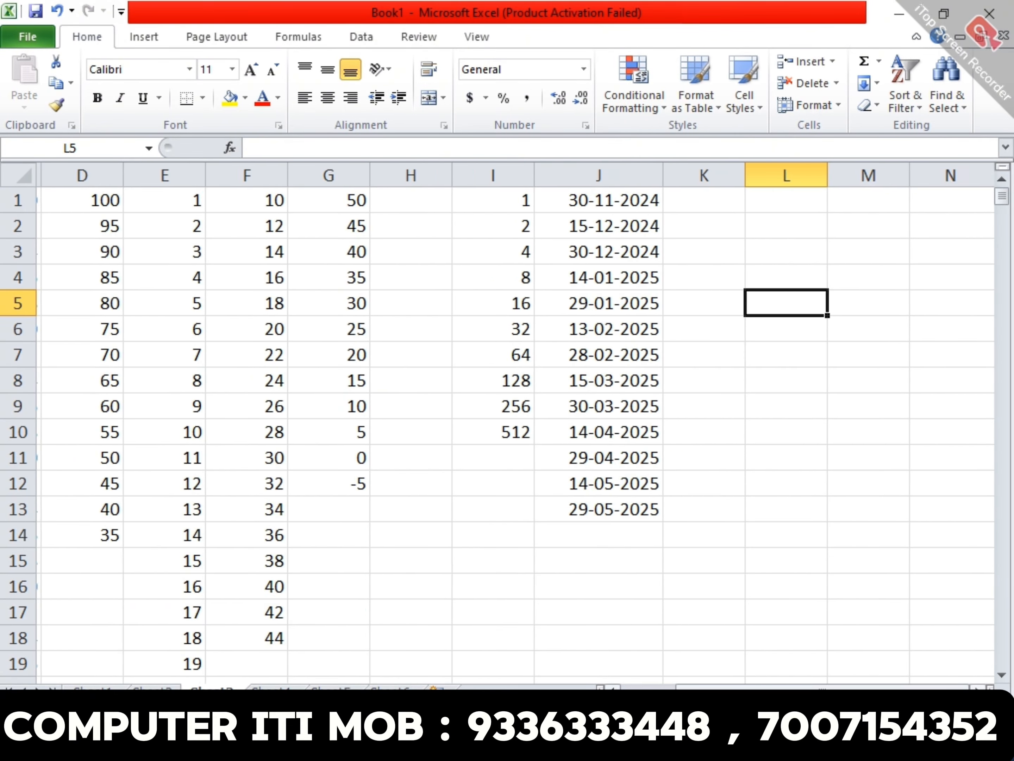
{"action": "left_click", "coordinate": [598, 203]}
{"action": "left_click", "coordinate": [611, 657], "text": "shift"}
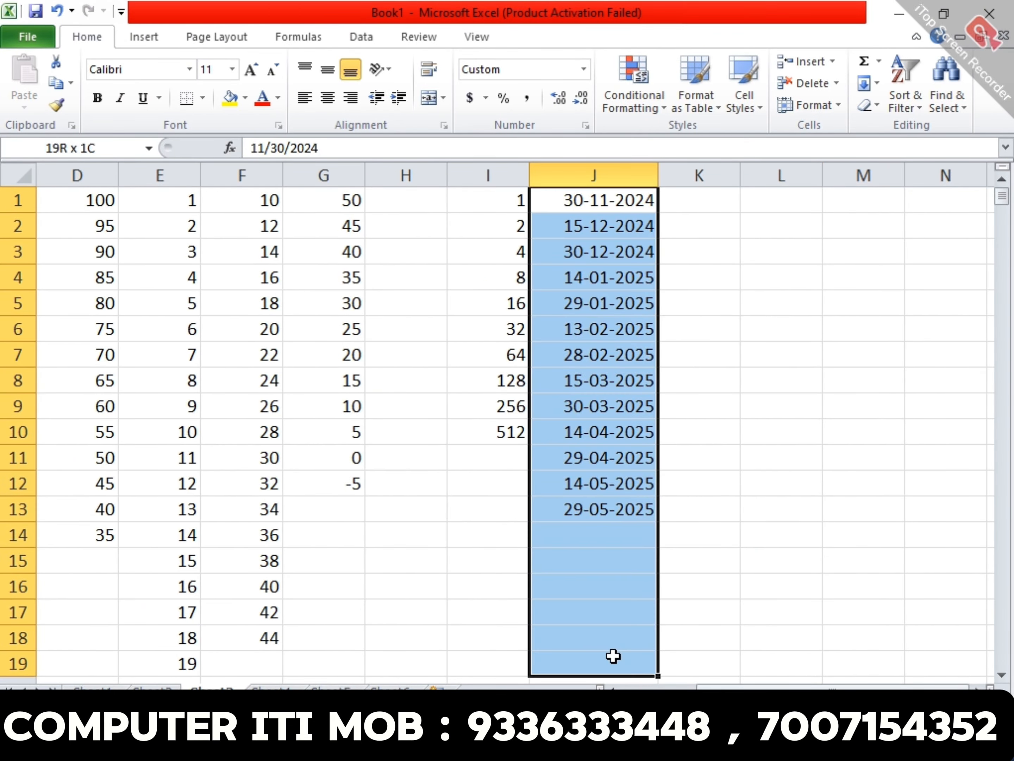
{"action": "left_click", "coordinate": [877, 82]}
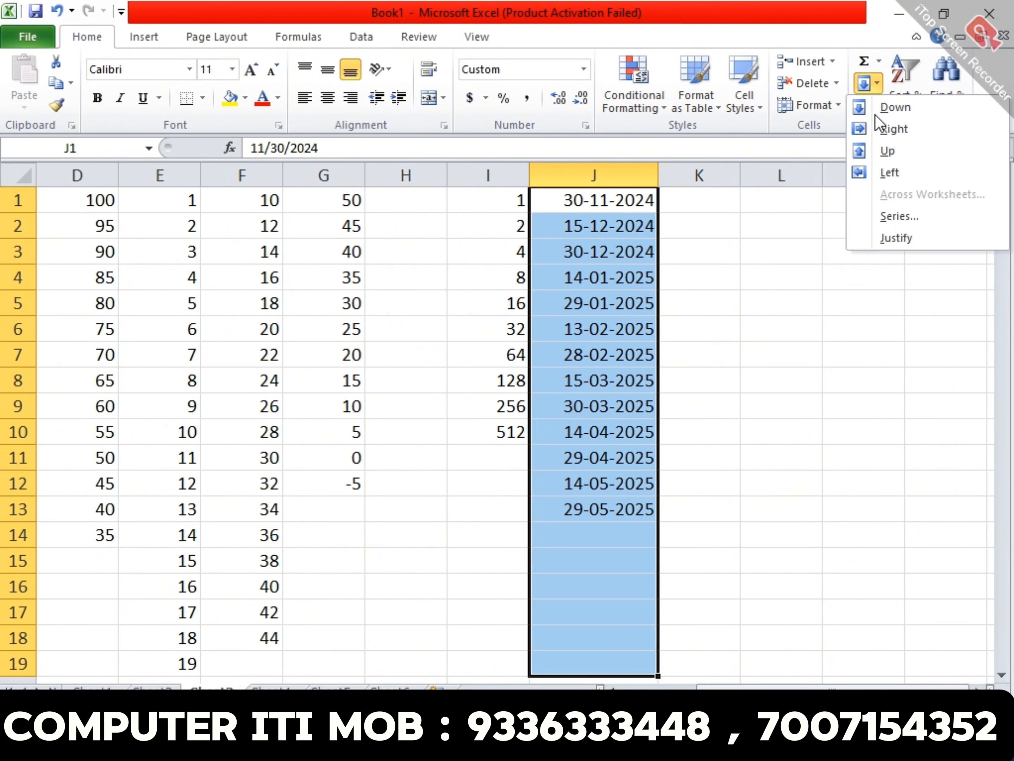
{"action": "left_click", "coordinate": [891, 216]}
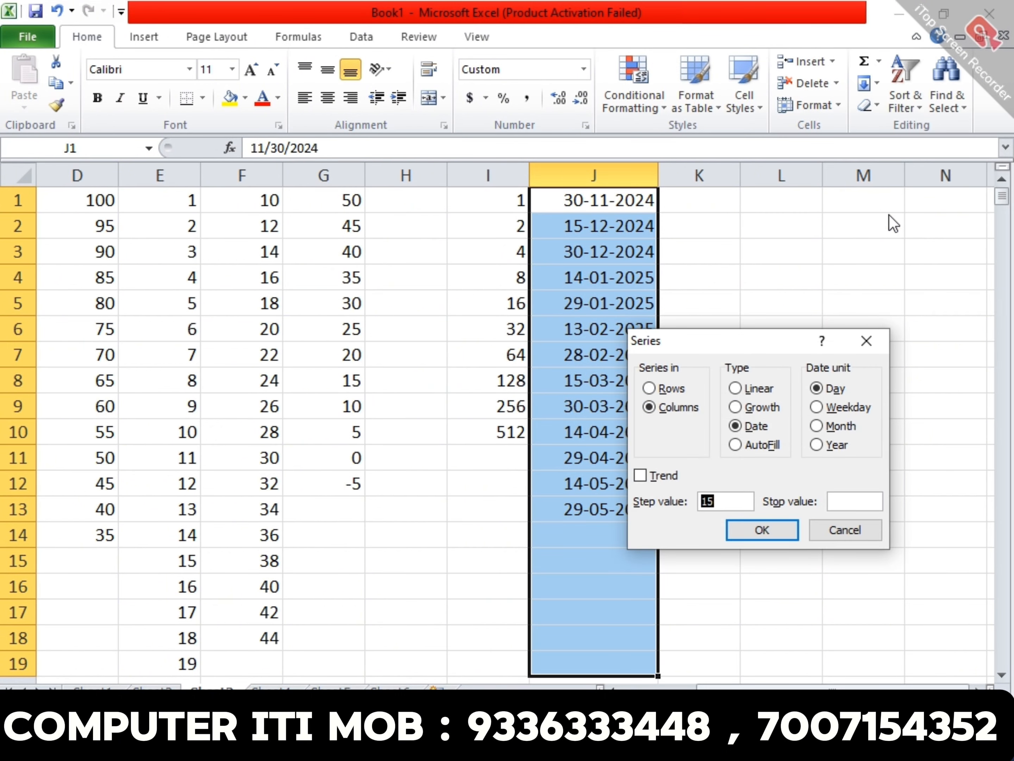
{"action": "left_click", "coordinate": [762, 428]}
{"action": "left_click", "coordinate": [721, 505]}
{"action": "double_click", "coordinate": [690, 503]}
{"action": "type", "text": "1"}
{"action": "left_click", "coordinate": [845, 406]}
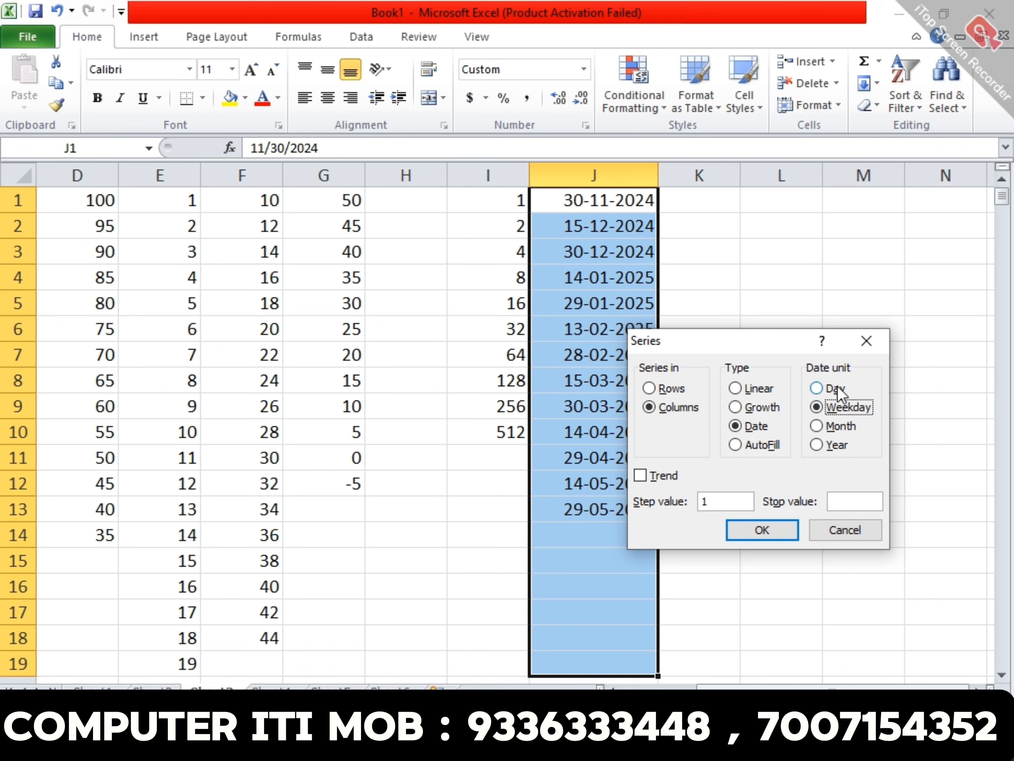
{"action": "left_click", "coordinate": [818, 388]}
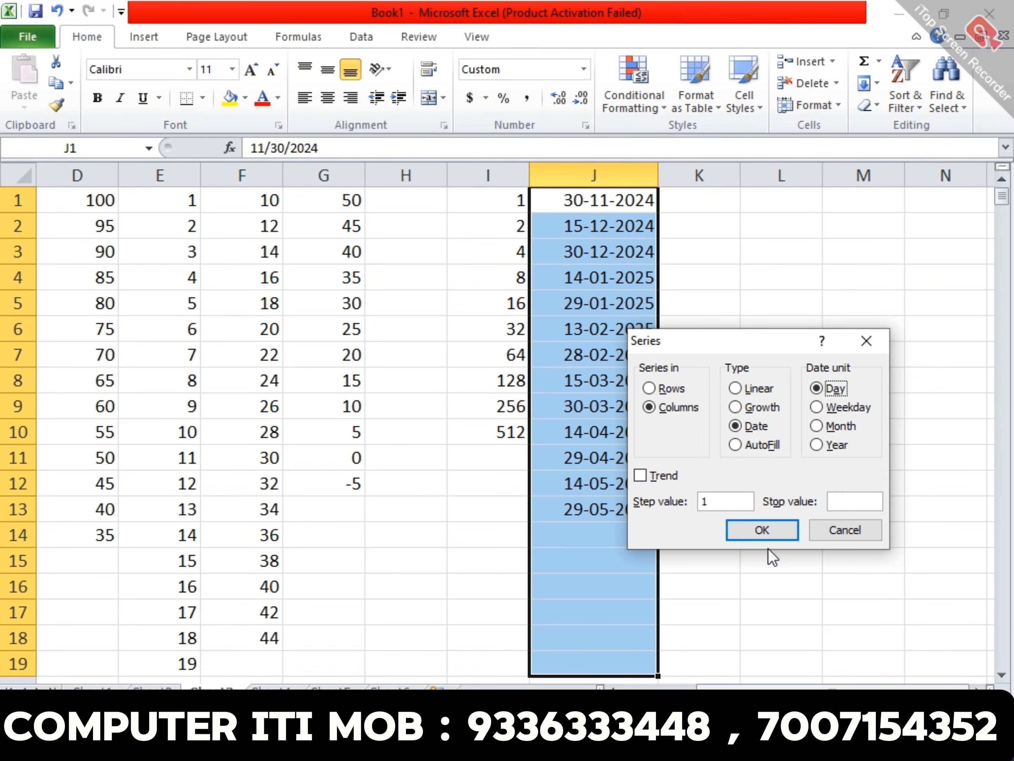
{"action": "left_click", "coordinate": [762, 530]}
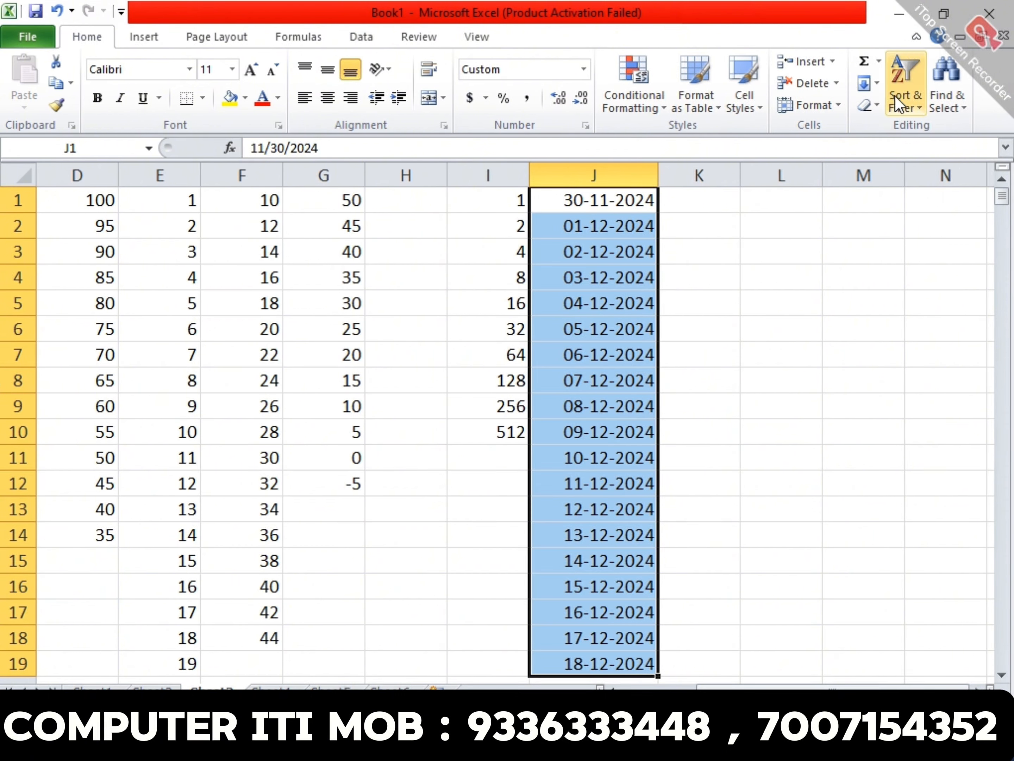
Refill J1 to J19 as a date series using the Weekday unit and step value 1.
{"action": "left_click", "coordinate": [876, 84]}
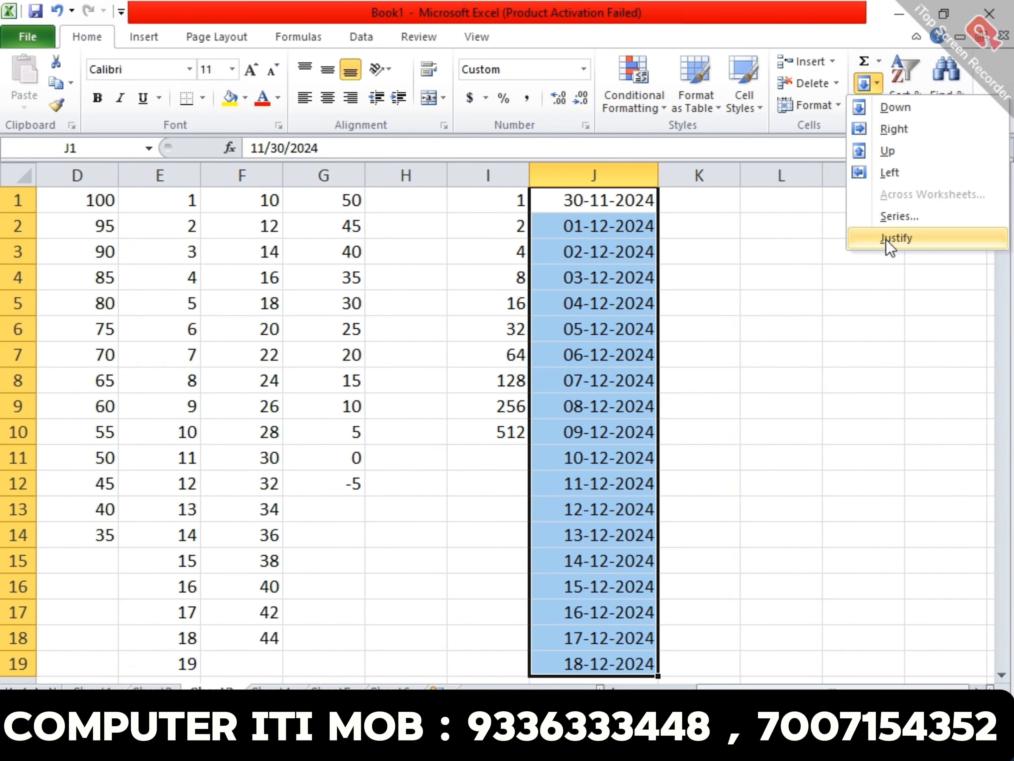
{"action": "left_click", "coordinate": [884, 220]}
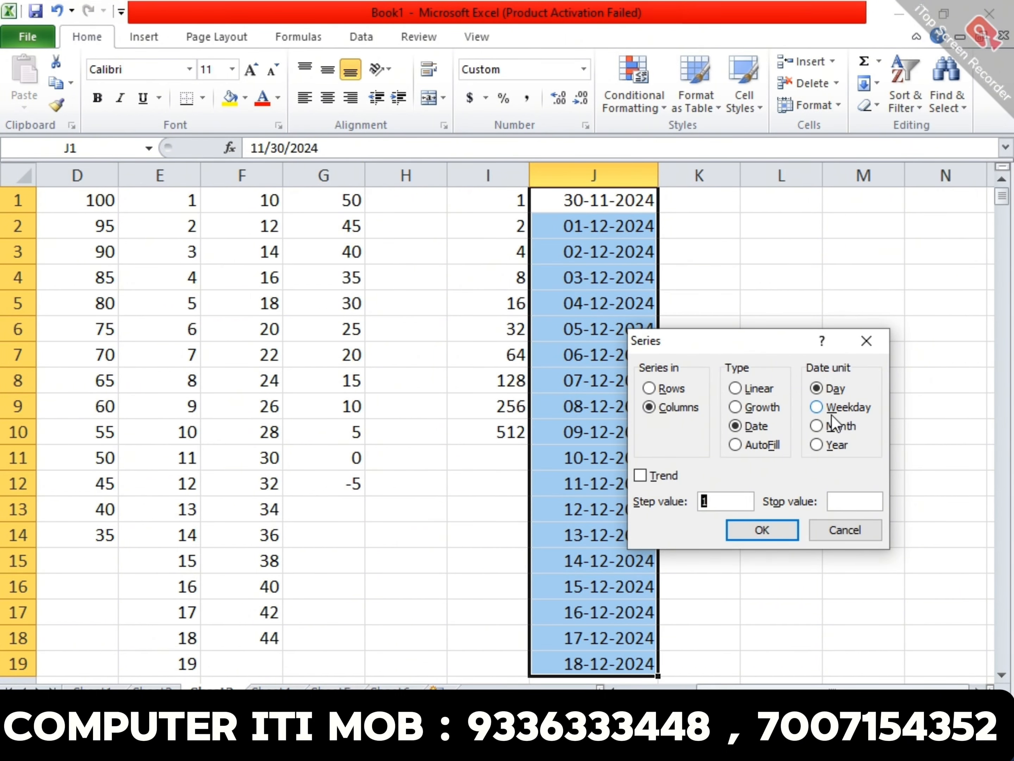
{"action": "left_click", "coordinate": [836, 413]}
{"action": "left_click", "coordinate": [778, 526]}
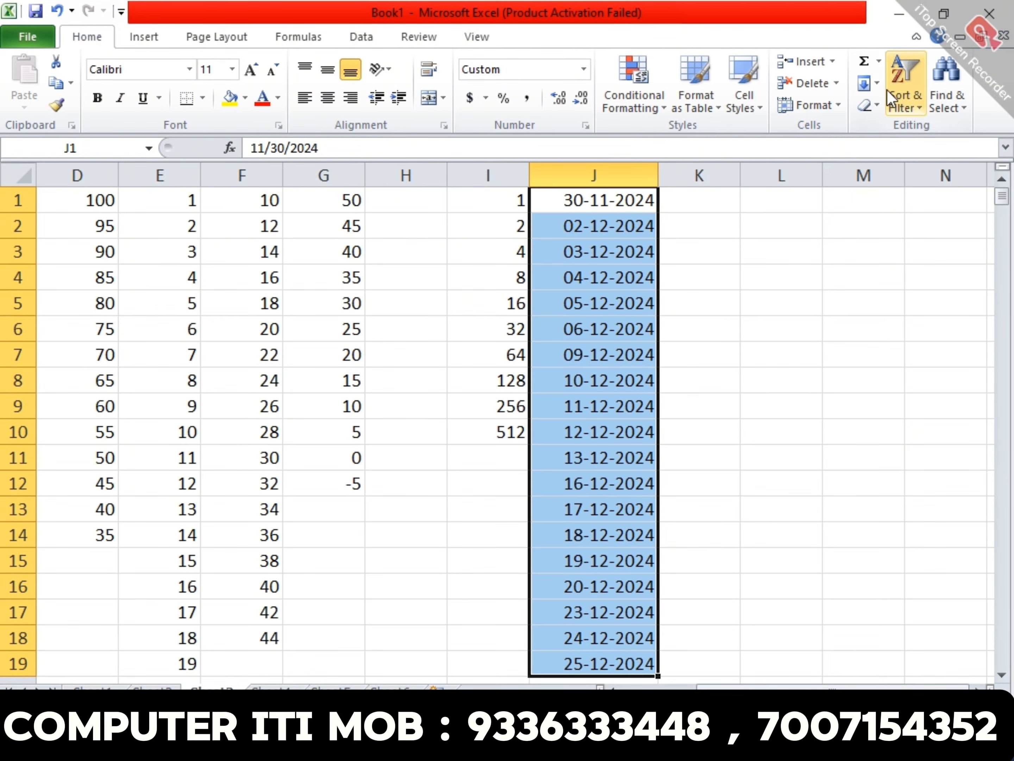
{"action": "left_click", "coordinate": [878, 86]}
{"action": "left_click", "coordinate": [888, 217]}
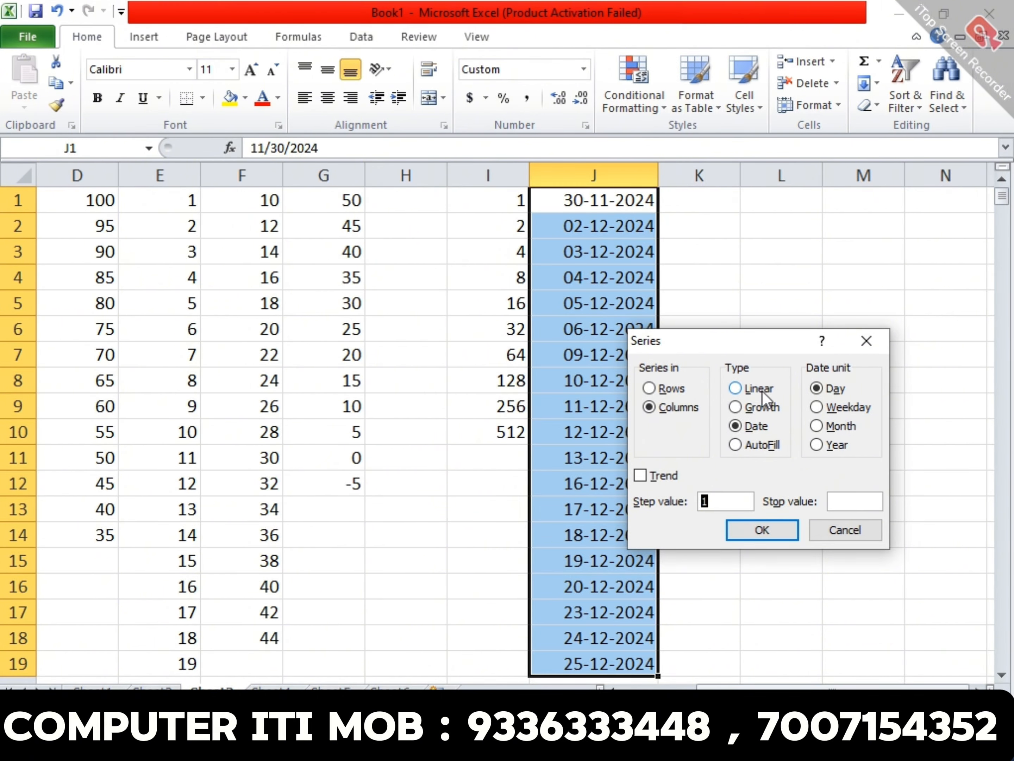
{"action": "key", "text": "Escape"}
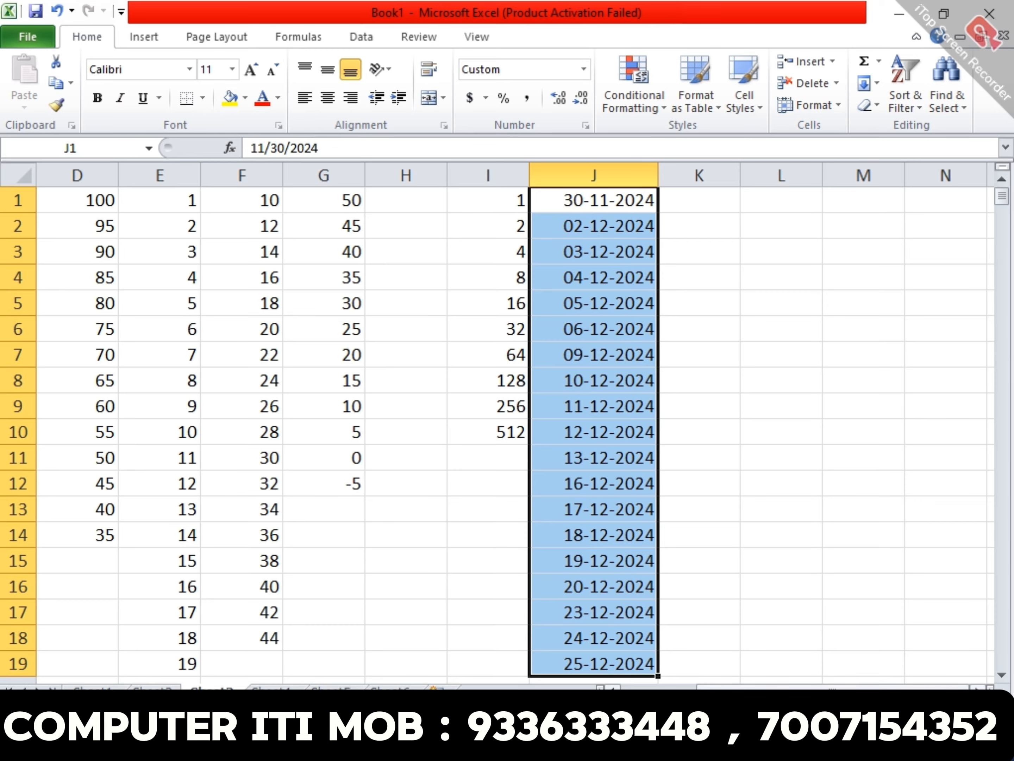
Enter the starting value 1 in cell L1.
{"action": "scroll", "coordinate": [757, 332], "scroll_direction": "right", "scroll_amount": 3}
{"action": "left_click", "coordinate": [544, 198]}
{"action": "type", "text": "1"}
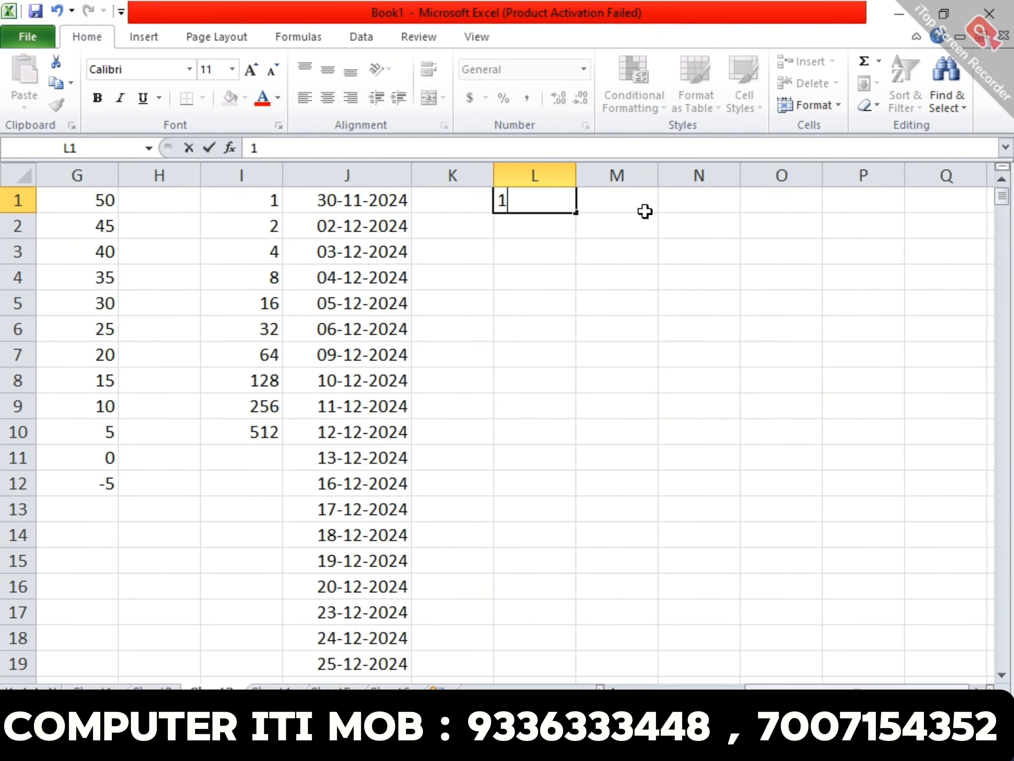
{"action": "key", "text": "Return"}
{"action": "type", "text": "2"}
{"action": "key", "text": "Escape"}
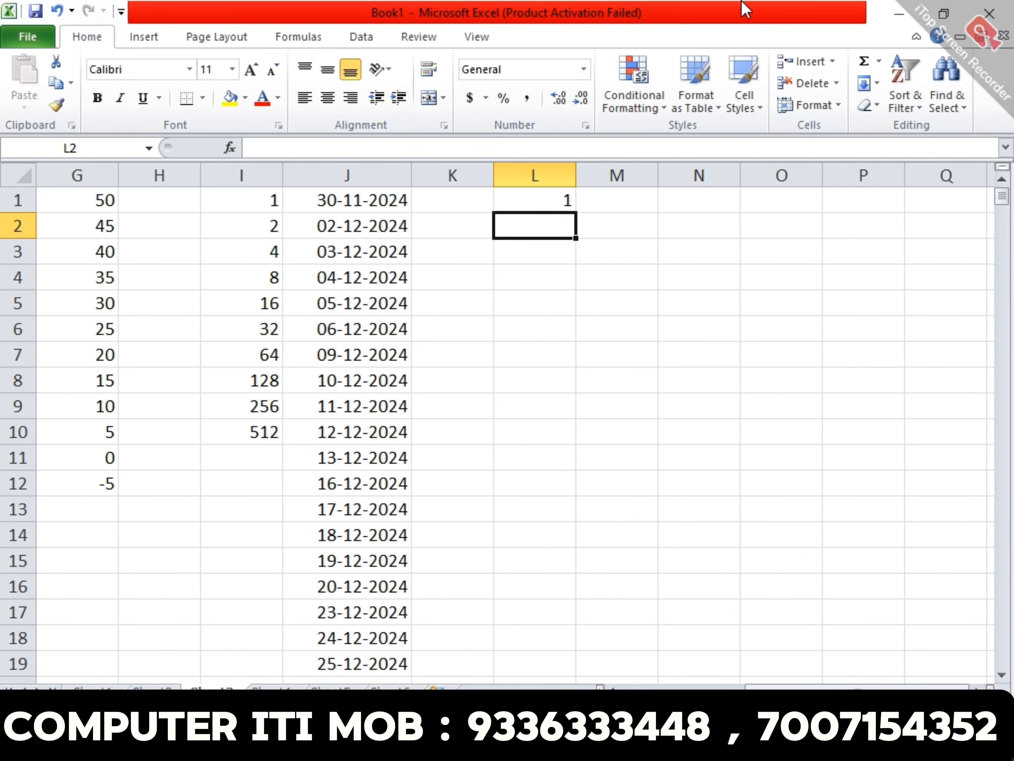
Select L1 to L12 and fill the range with a Growth series in columns, using step value 2.
{"action": "left_click_drag", "start_coordinate": [537, 189], "coordinate": [536, 484]}
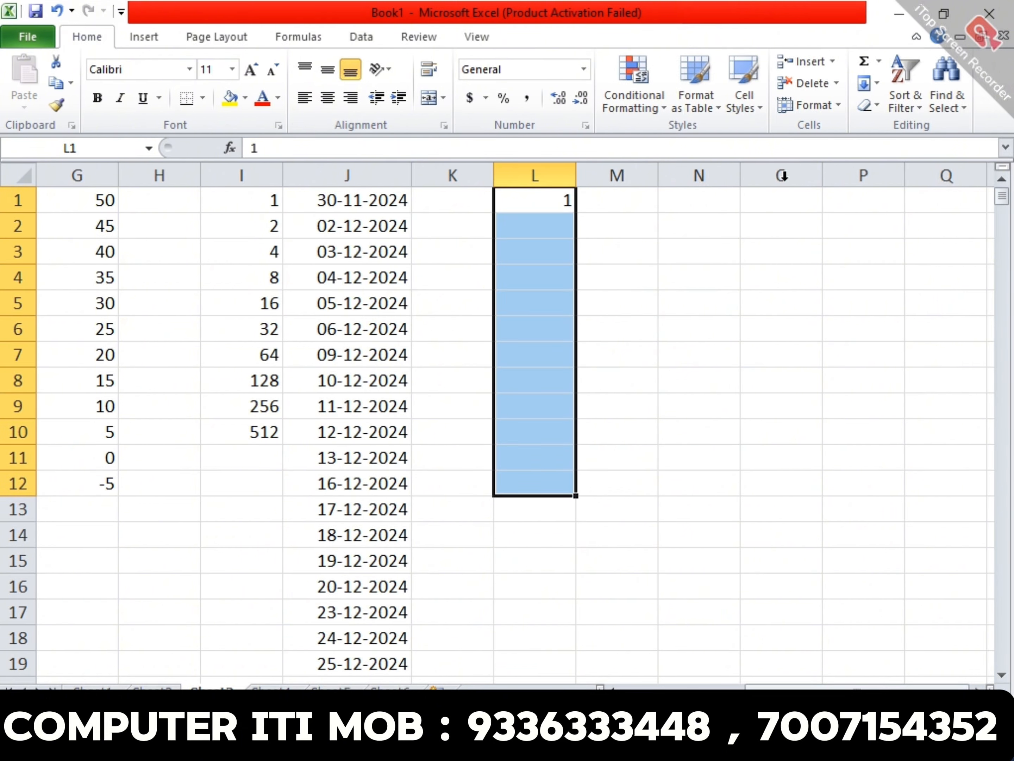
{"action": "left_click", "coordinate": [871, 84]}
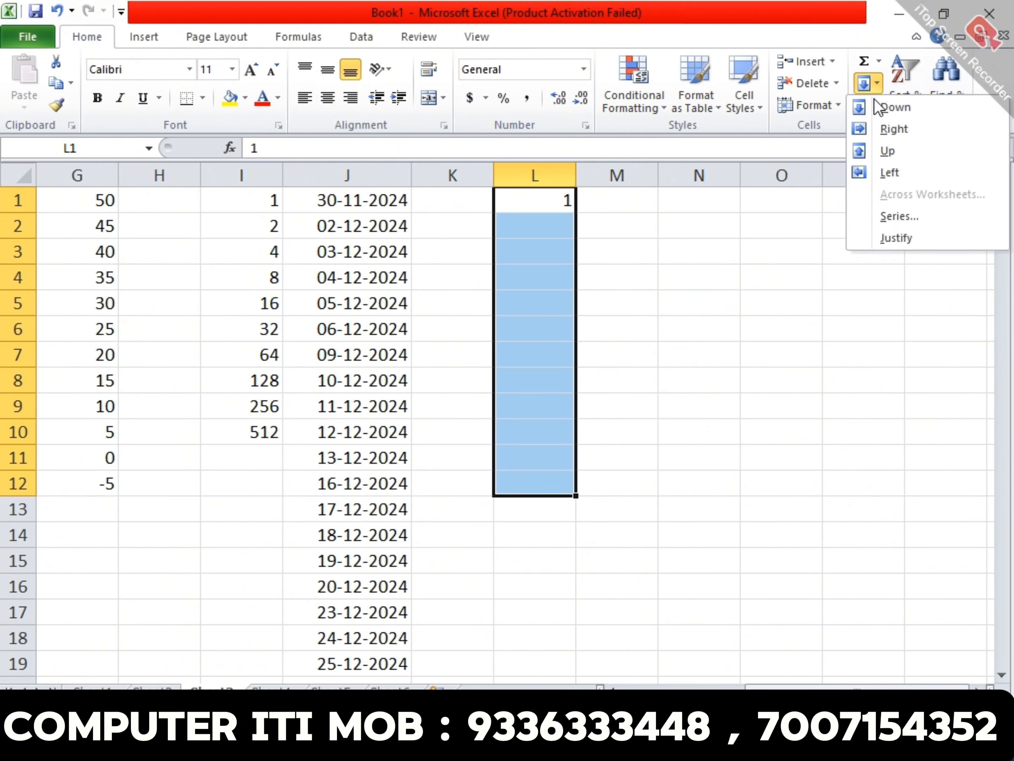
{"action": "left_click", "coordinate": [890, 220]}
{"action": "left_click", "coordinate": [736, 407]}
{"action": "double_click", "coordinate": [708, 502]}
{"action": "type", "text": "2"}
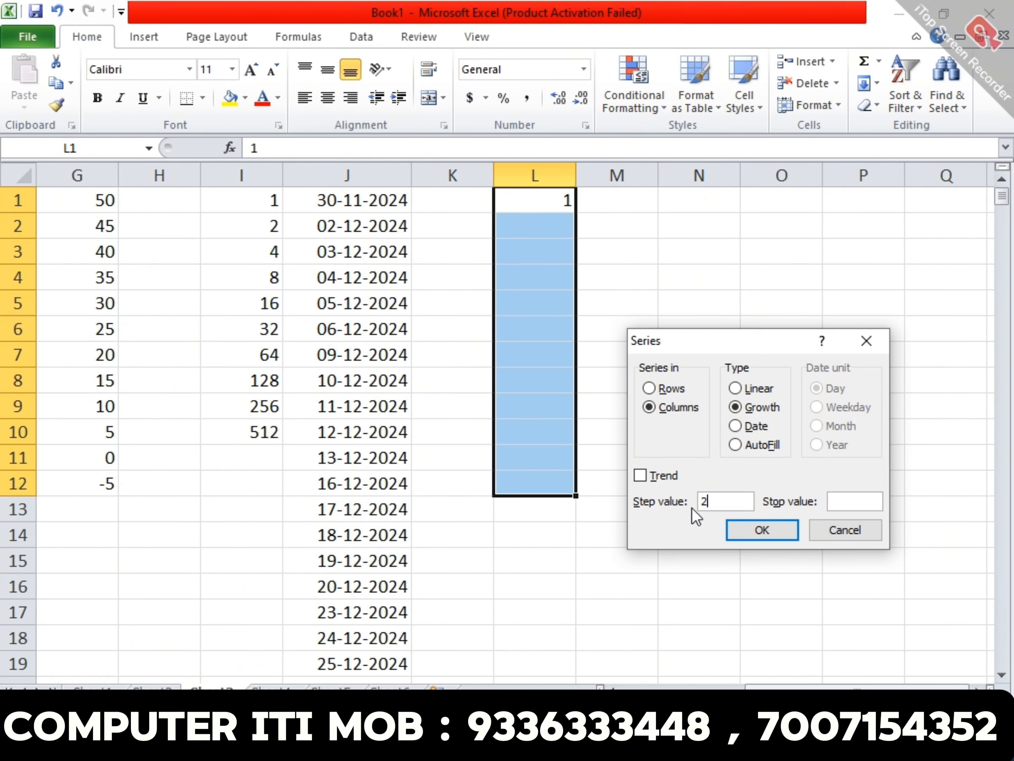
{"action": "left_click", "coordinate": [767, 531]}
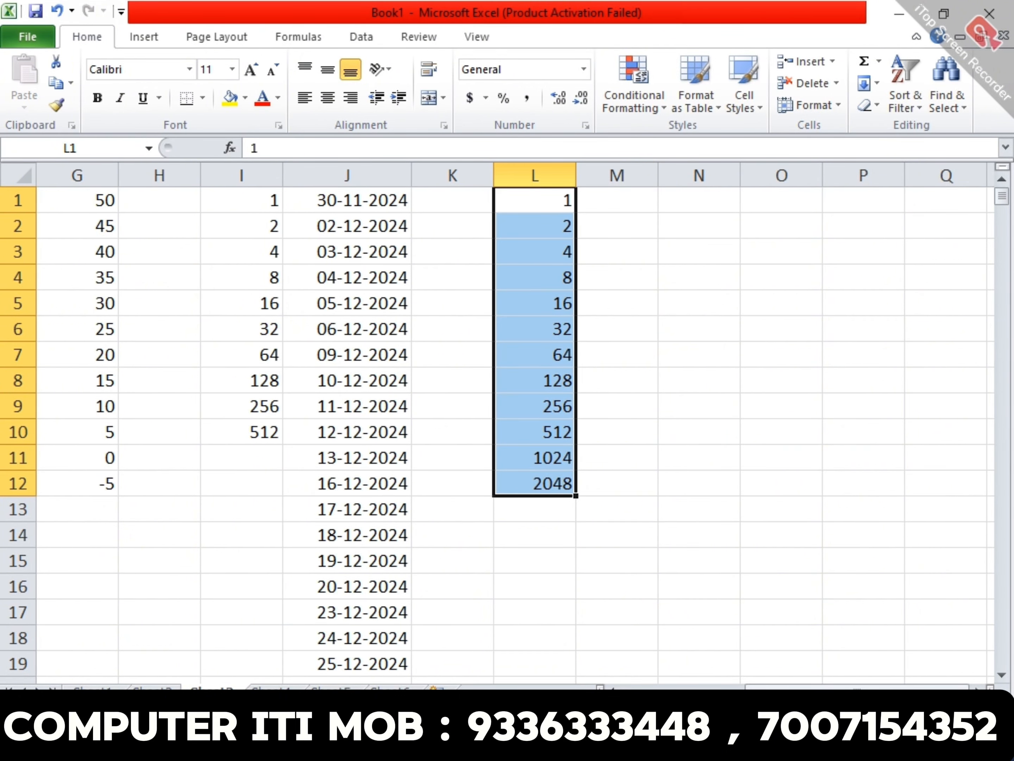
{"action": "left_click", "coordinate": [978, 690]}
{"action": "left_click", "coordinate": [978, 690]}
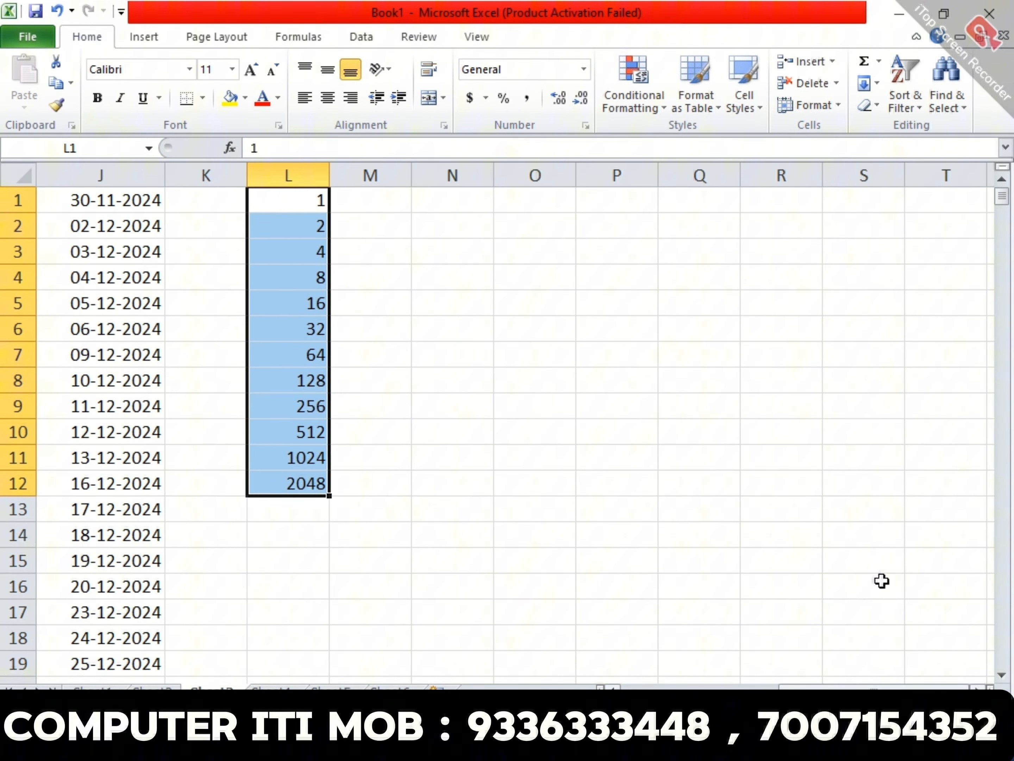
{"action": "left_click", "coordinate": [512, 205]}
{"action": "left_click", "coordinate": [877, 85]}
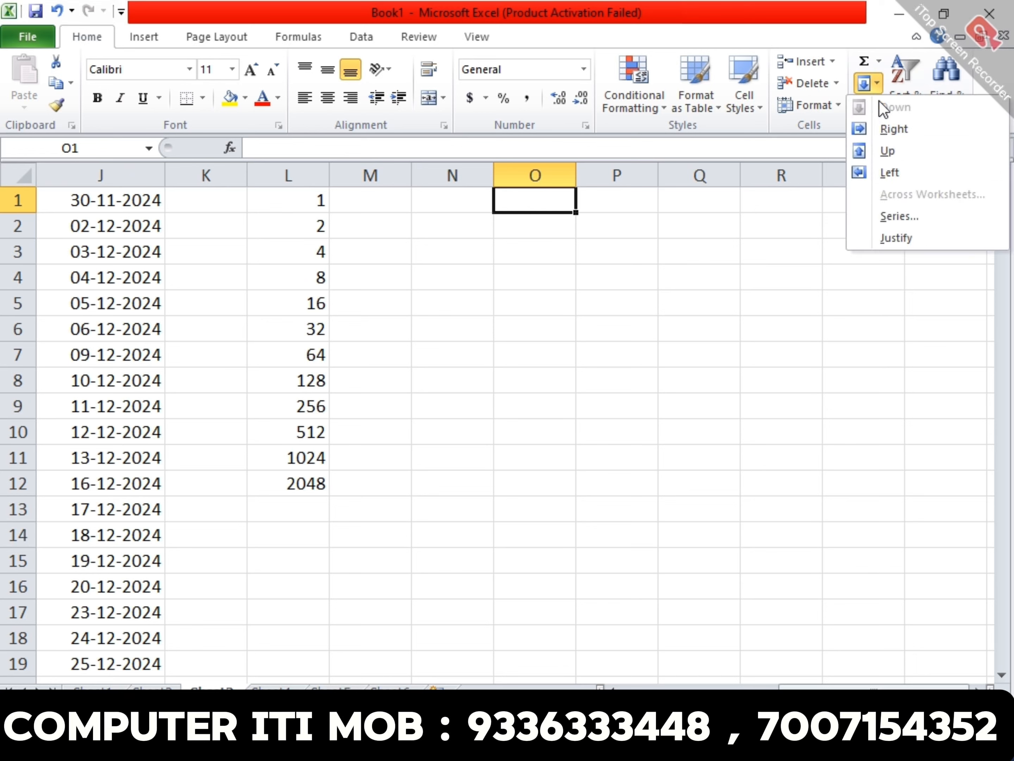
{"action": "left_click", "coordinate": [897, 218]}
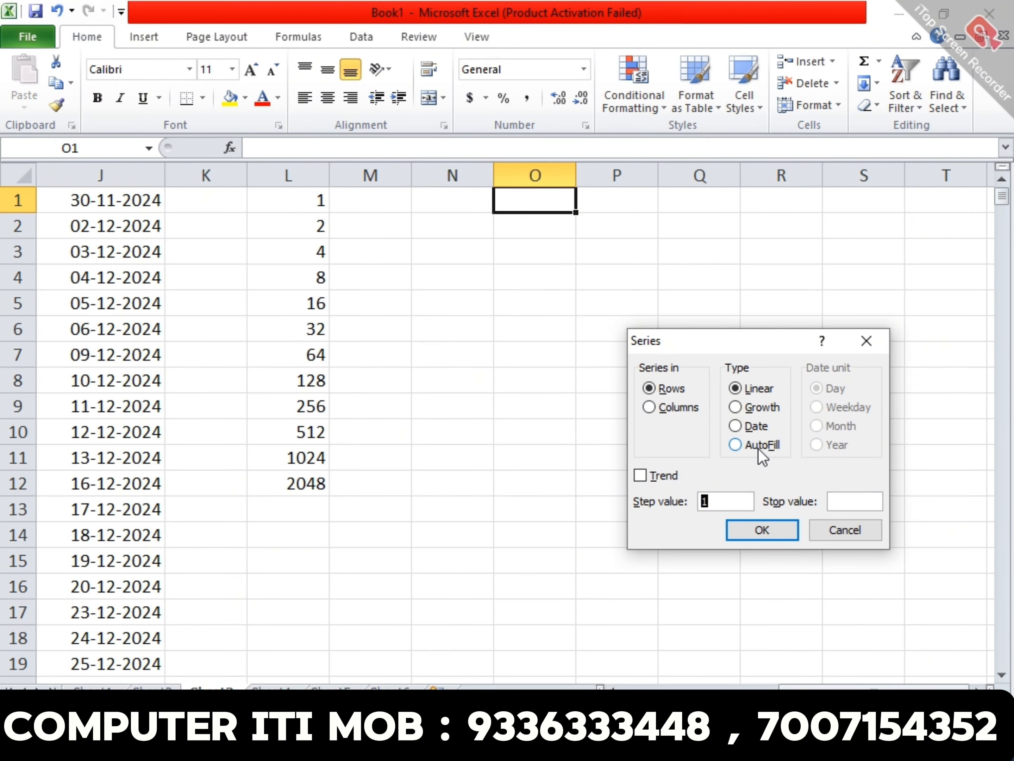
{"action": "key", "text": "Escape"}
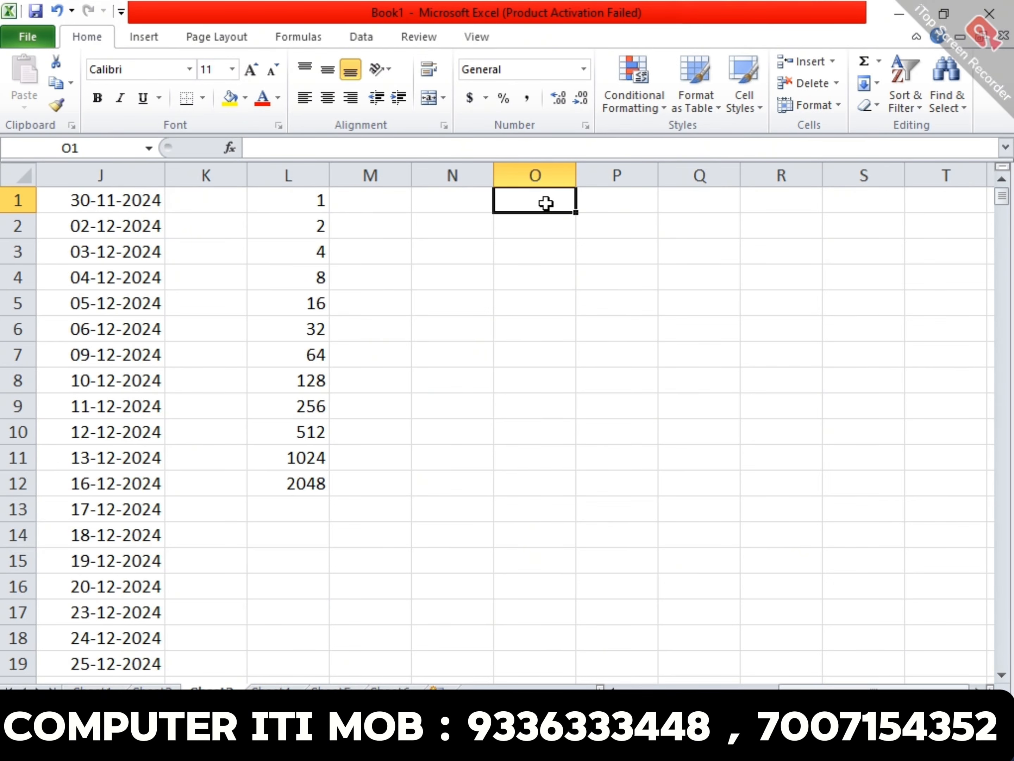
Enter sun in cell O1 and auto fill the weekday names down to O9.
{"action": "type", "text": "sun"}
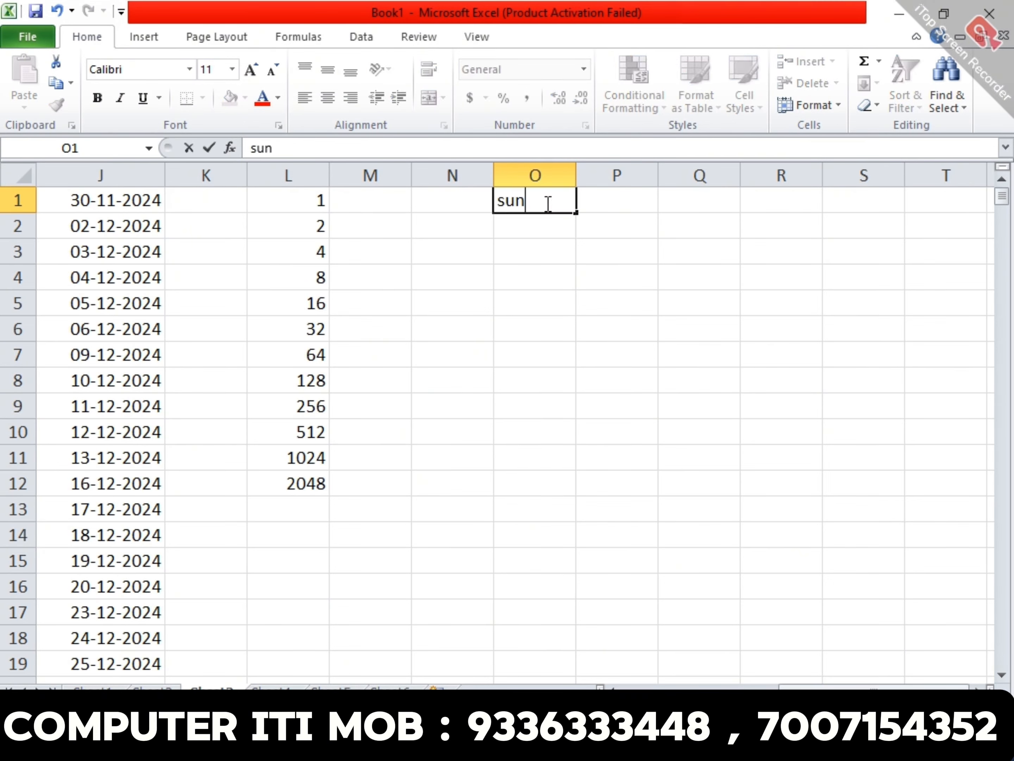
{"action": "key", "text": "Return"}
{"action": "left_click", "coordinate": [546, 201]}
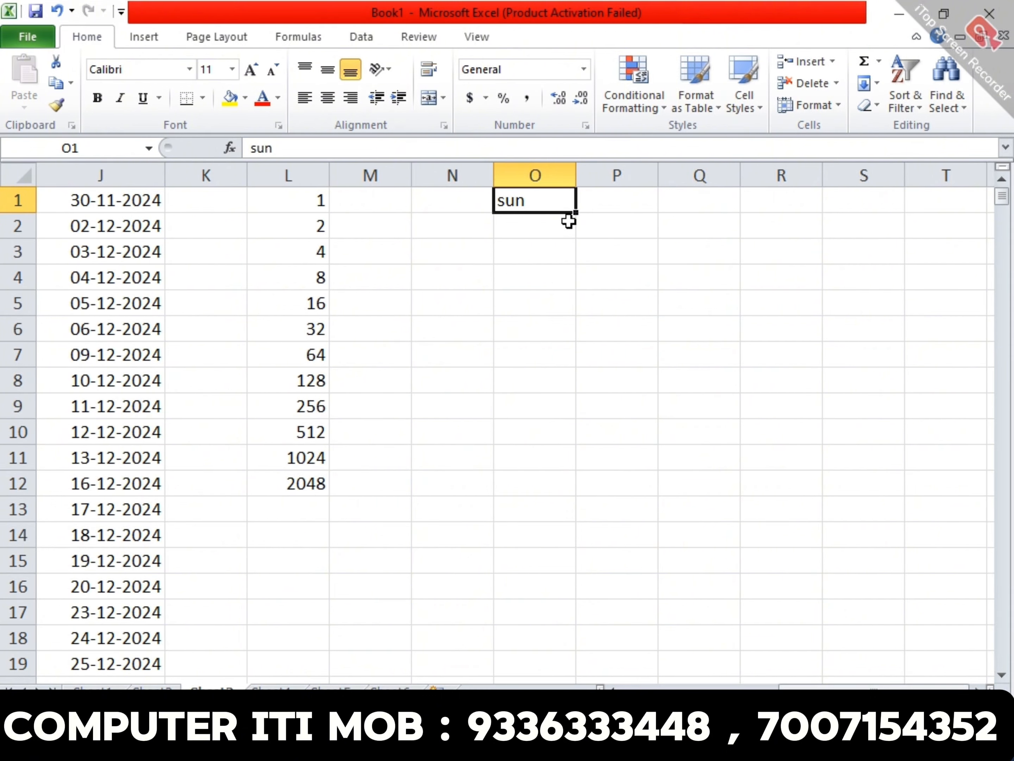
{"action": "left_click_drag", "start_coordinate": [578, 215], "coordinate": [565, 415]}
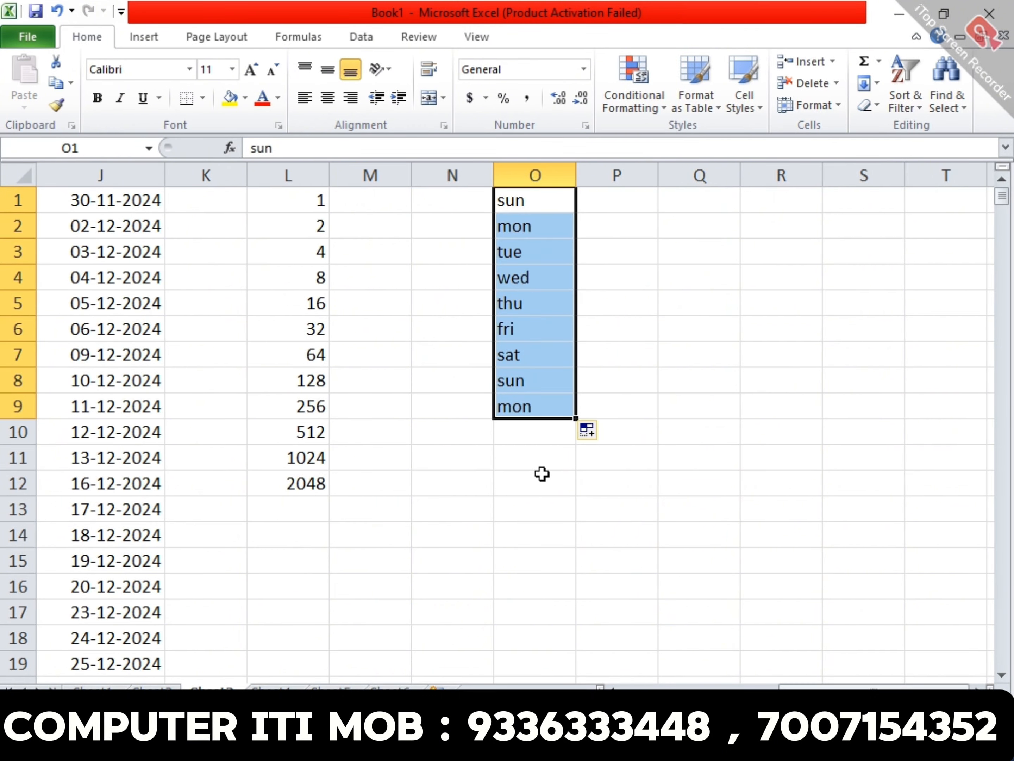
Enter jan in cell P1 and auto fill the month names down to P11.
{"action": "left_click", "coordinate": [634, 199]}
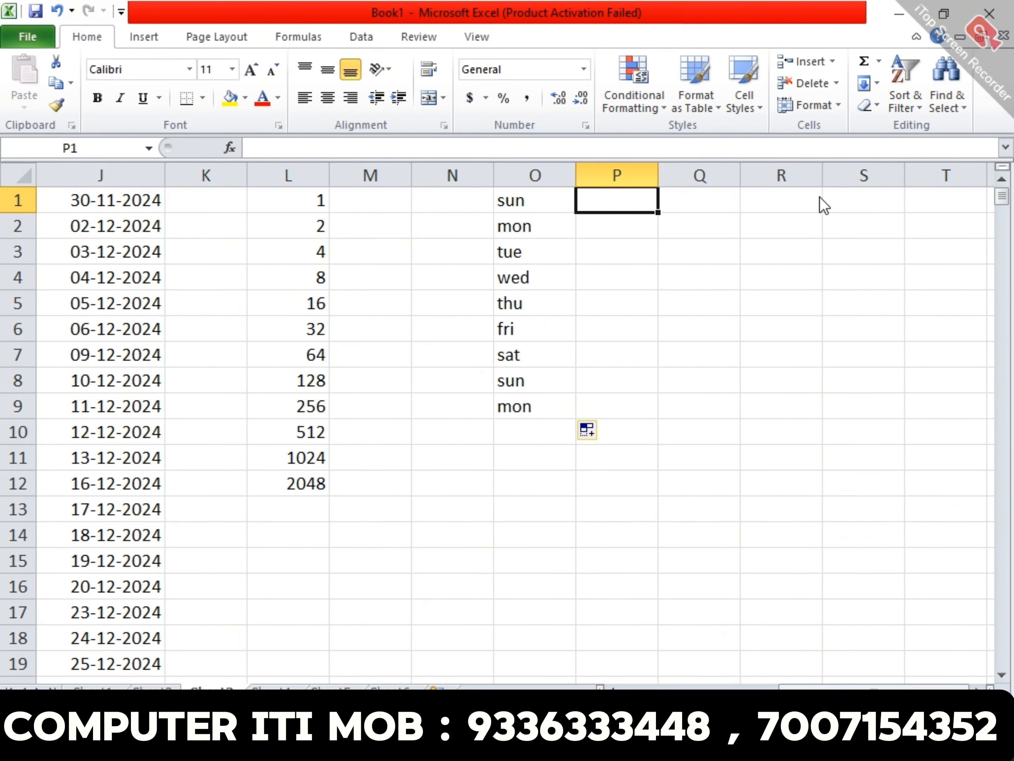
{"action": "type", "text": "jan"}
{"action": "key", "text": "Return"}
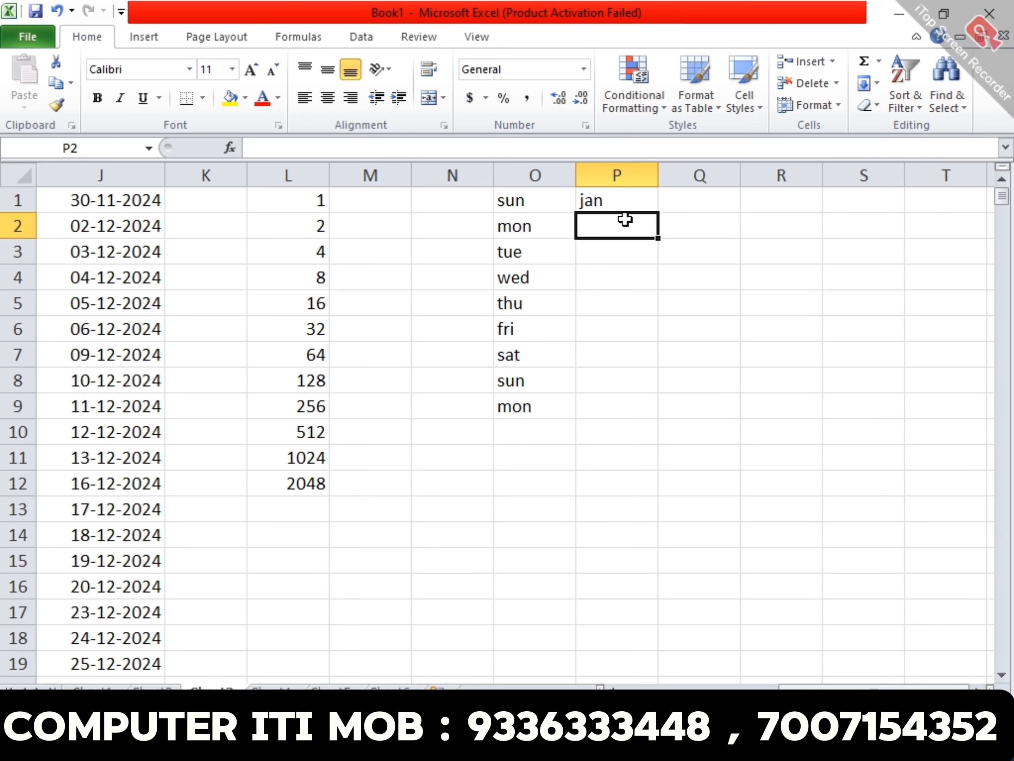
{"action": "left_click", "coordinate": [622, 206]}
{"action": "left_click_drag", "start_coordinate": [657, 212], "coordinate": [637, 465]}
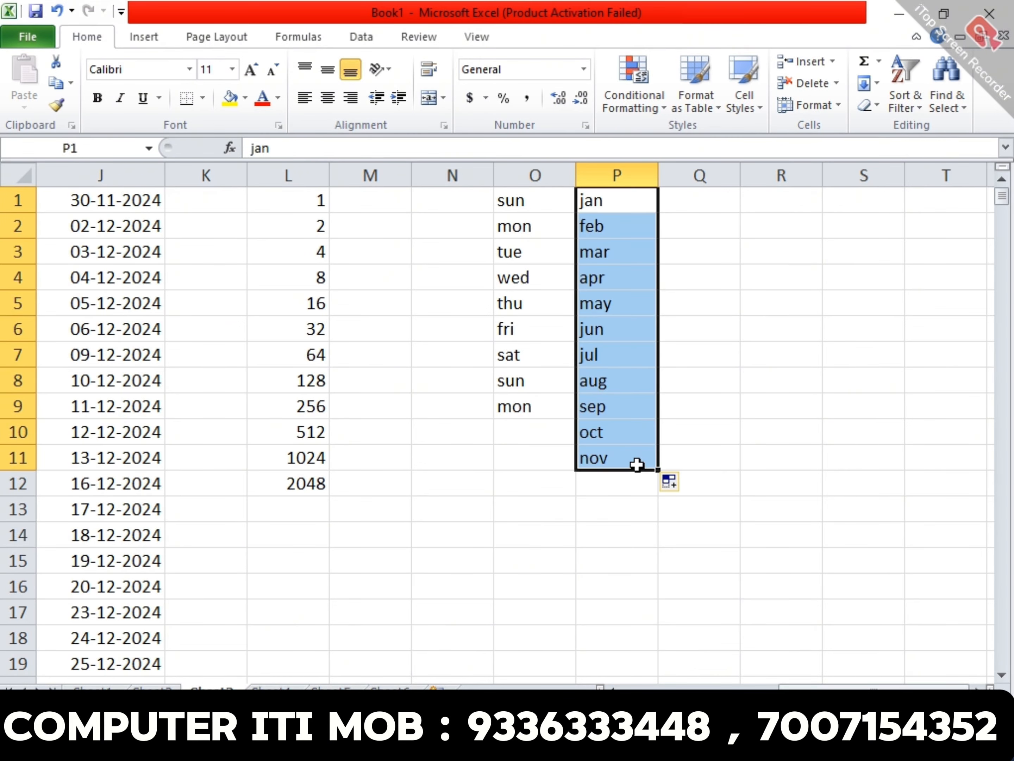
{"action": "left_click", "coordinate": [654, 557]}
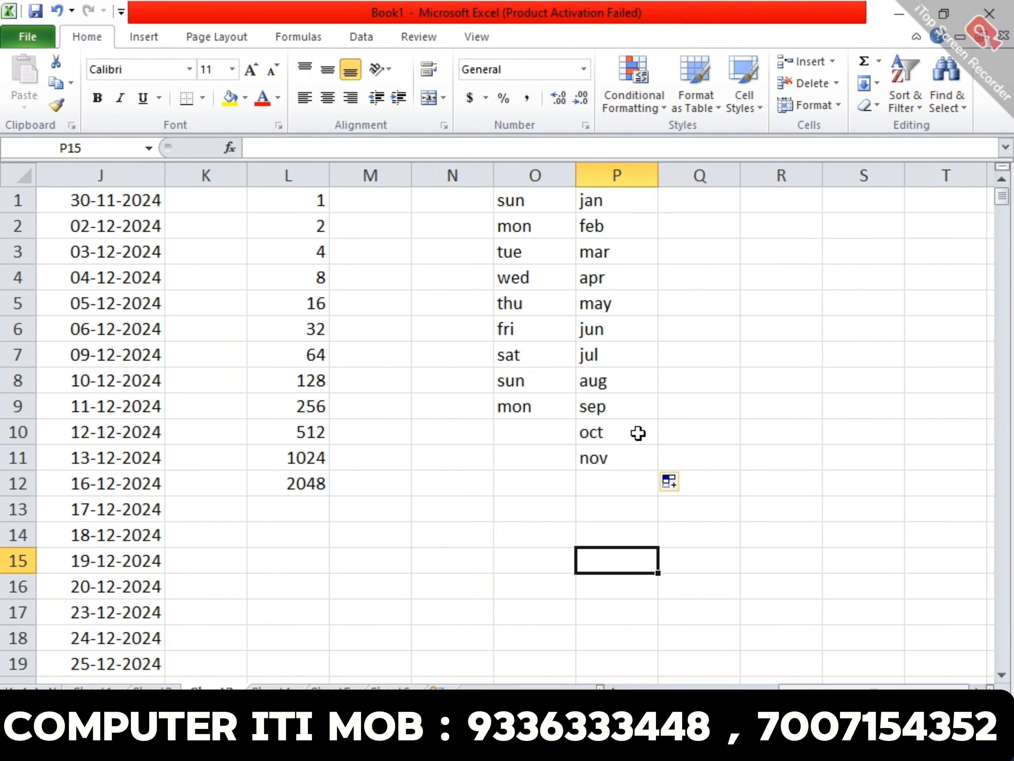
Select P8 to V8, starting from aug, and fill the range with a series in rows using the AutoFill type.
{"action": "left_click", "coordinate": [594, 383]}
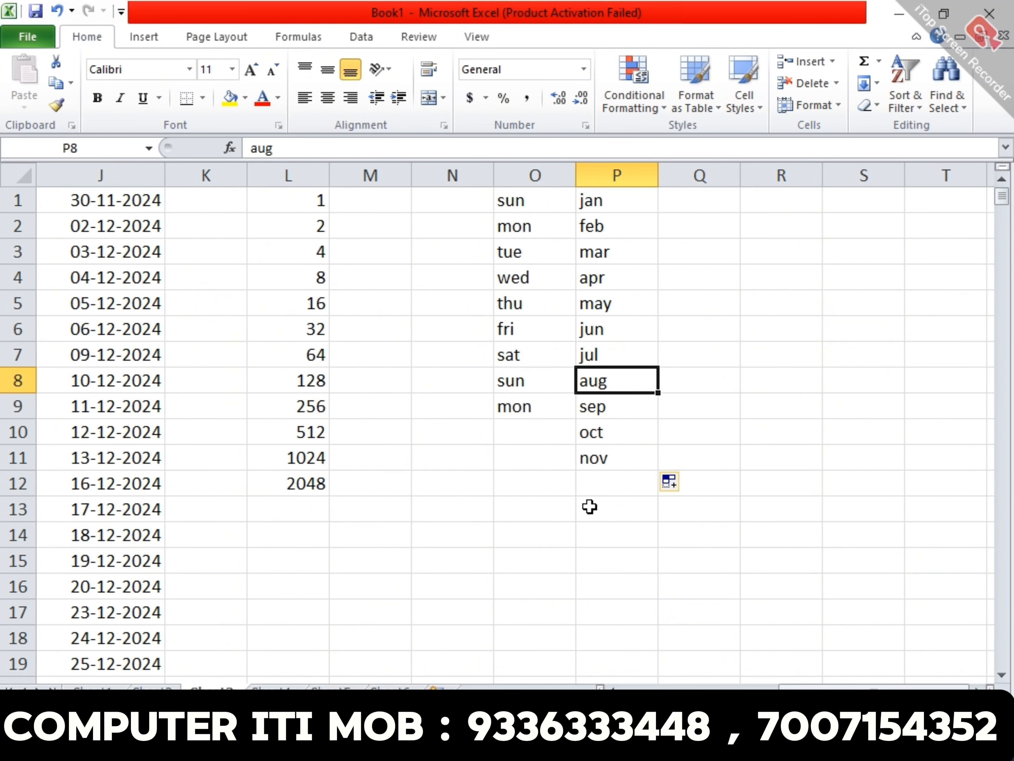
{"action": "left_click", "coordinate": [936, 384], "text": "shift"}
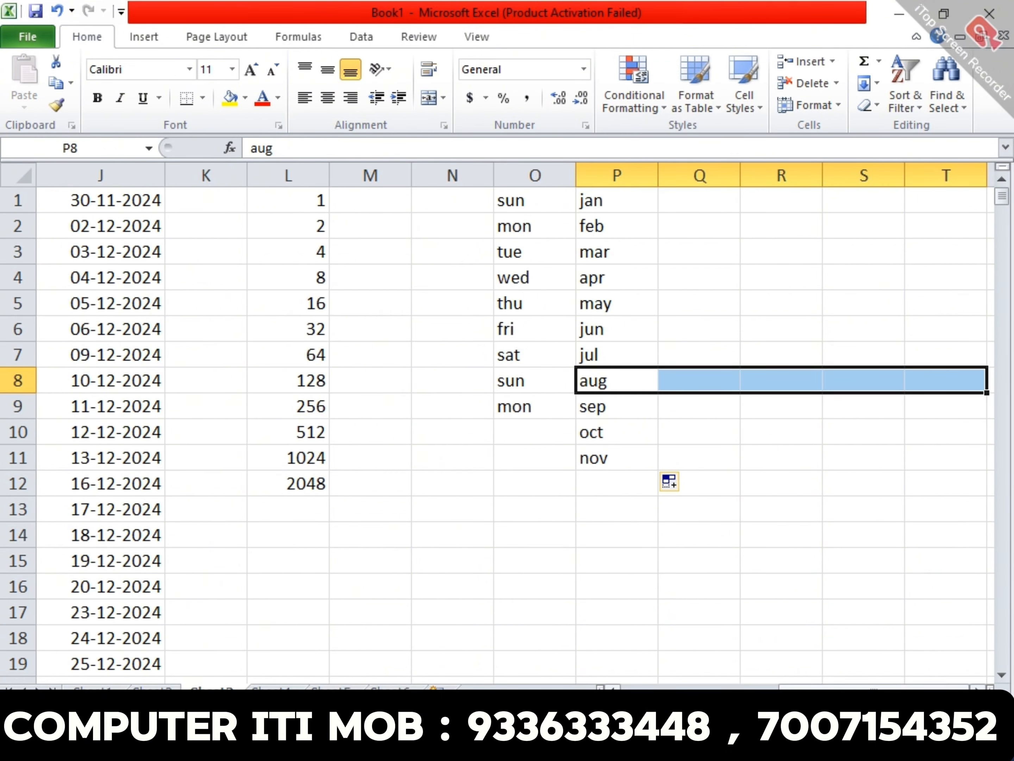
{"action": "left_click", "coordinate": [978, 692]}
{"action": "left_click", "coordinate": [979, 691]}
{"action": "left_click", "coordinate": [720, 568]}
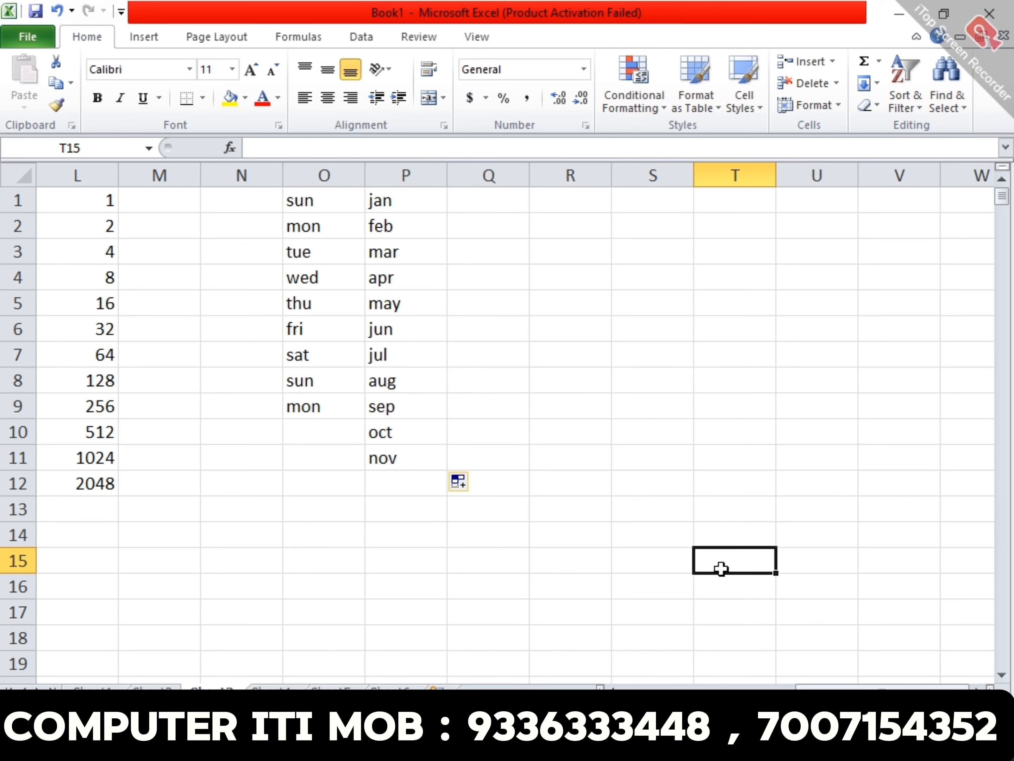
{"action": "left_click_drag", "start_coordinate": [397, 381], "coordinate": [869, 382]}
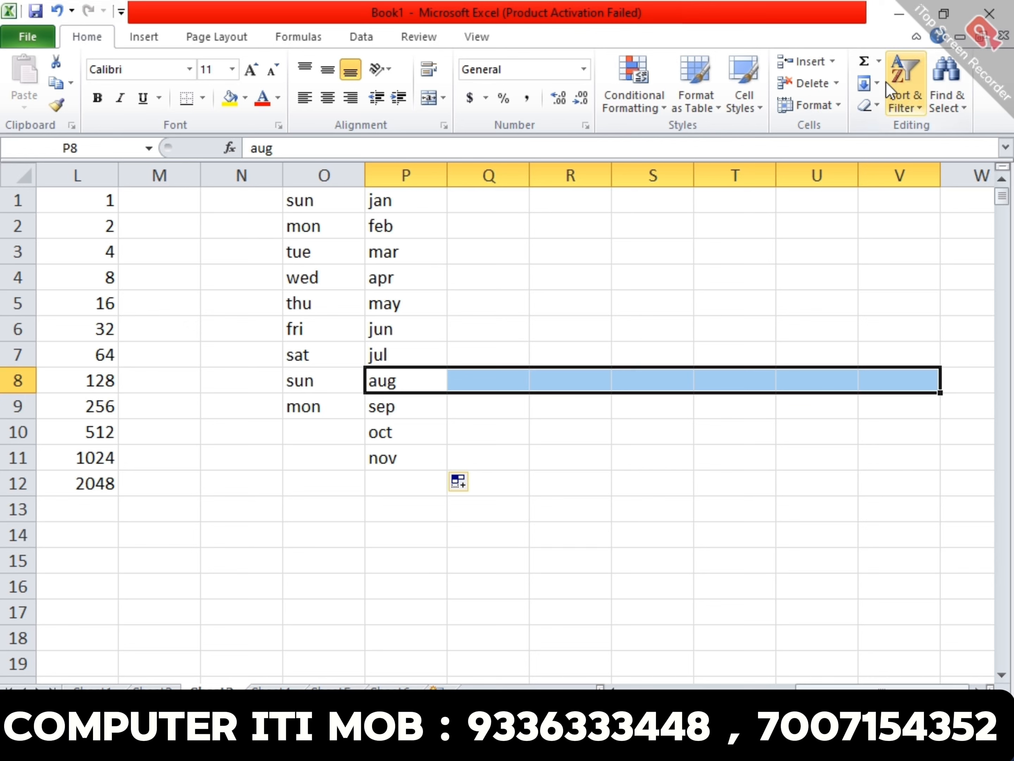
{"action": "left_click", "coordinate": [876, 84]}
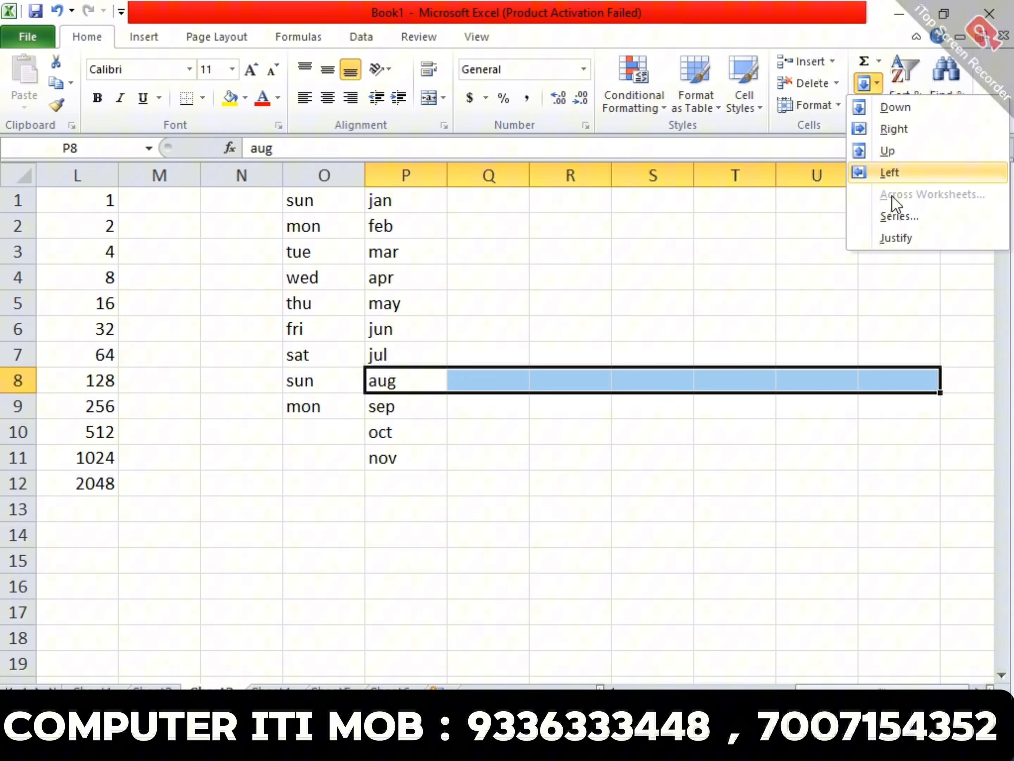
{"action": "left_click", "coordinate": [895, 215]}
{"action": "left_click", "coordinate": [749, 444]}
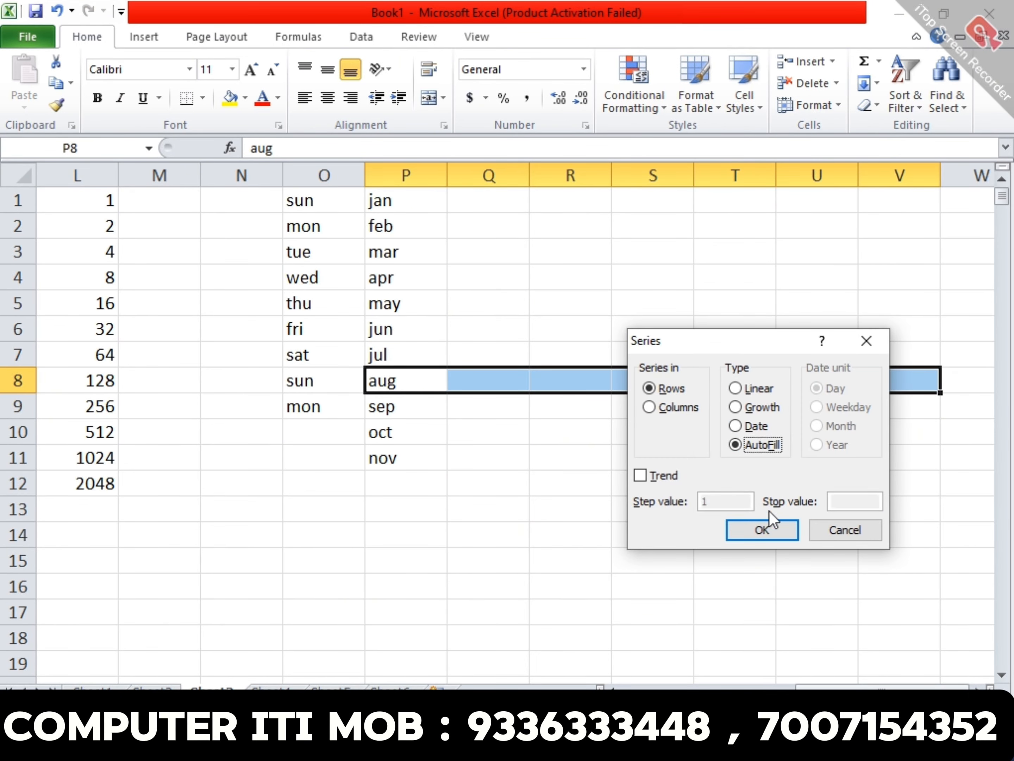
{"action": "left_click", "coordinate": [762, 530]}
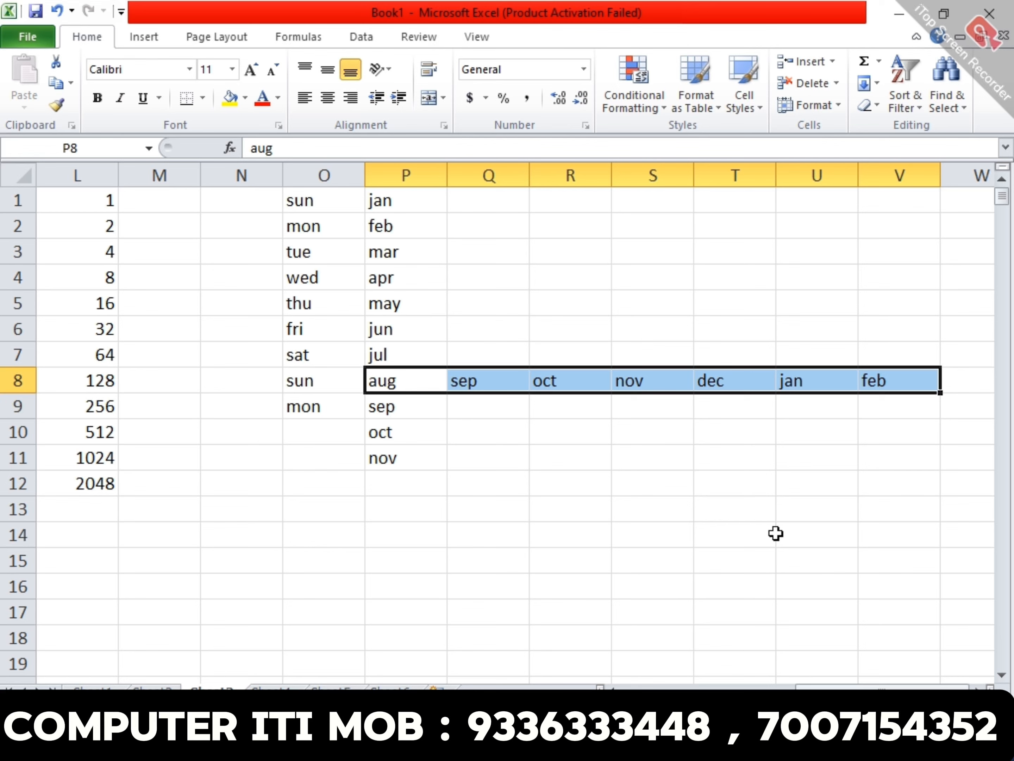
Enter Jan in cell O13 and auto fill the abbreviated month names across row 13 to V13.
{"action": "left_click", "coordinate": [323, 511]}
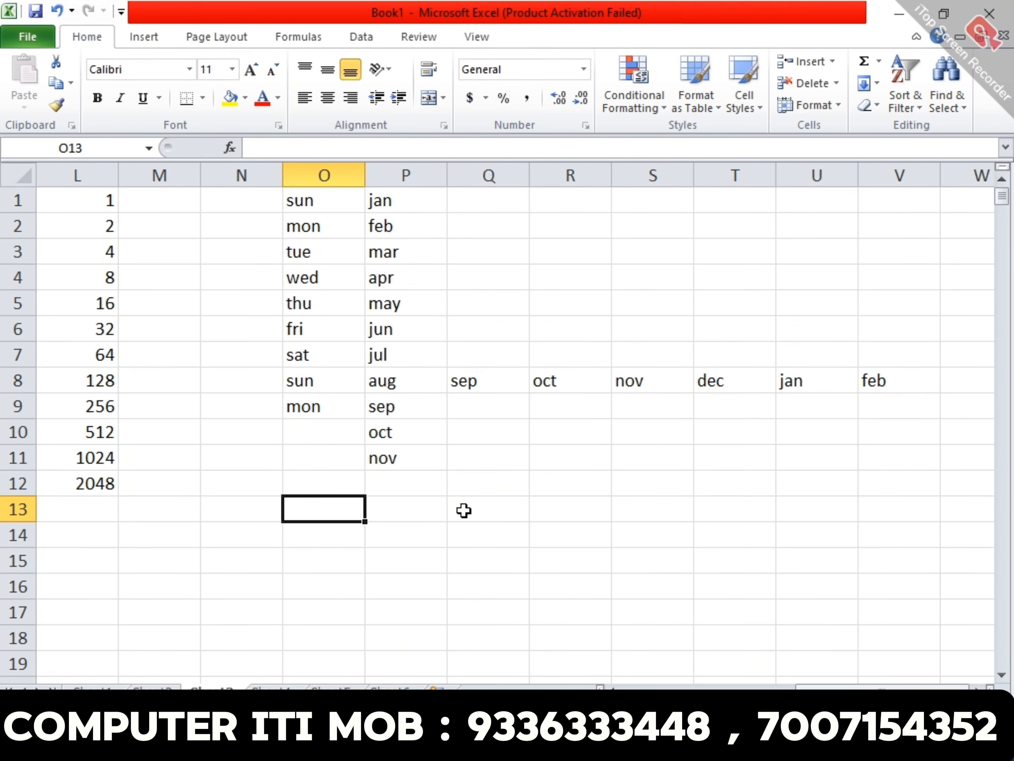
{"action": "type", "text": "Jan"}
{"action": "key", "text": "Return"}
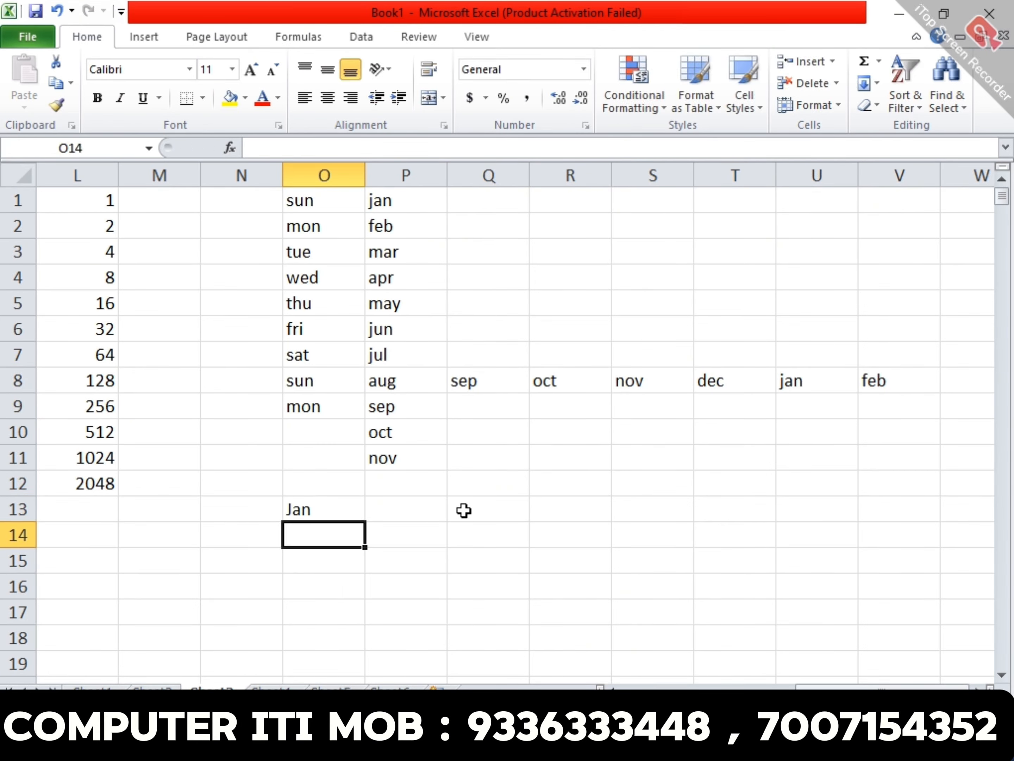
{"action": "left_click", "coordinate": [340, 500]}
{"action": "left_click_drag", "start_coordinate": [365, 522], "coordinate": [920, 552]}
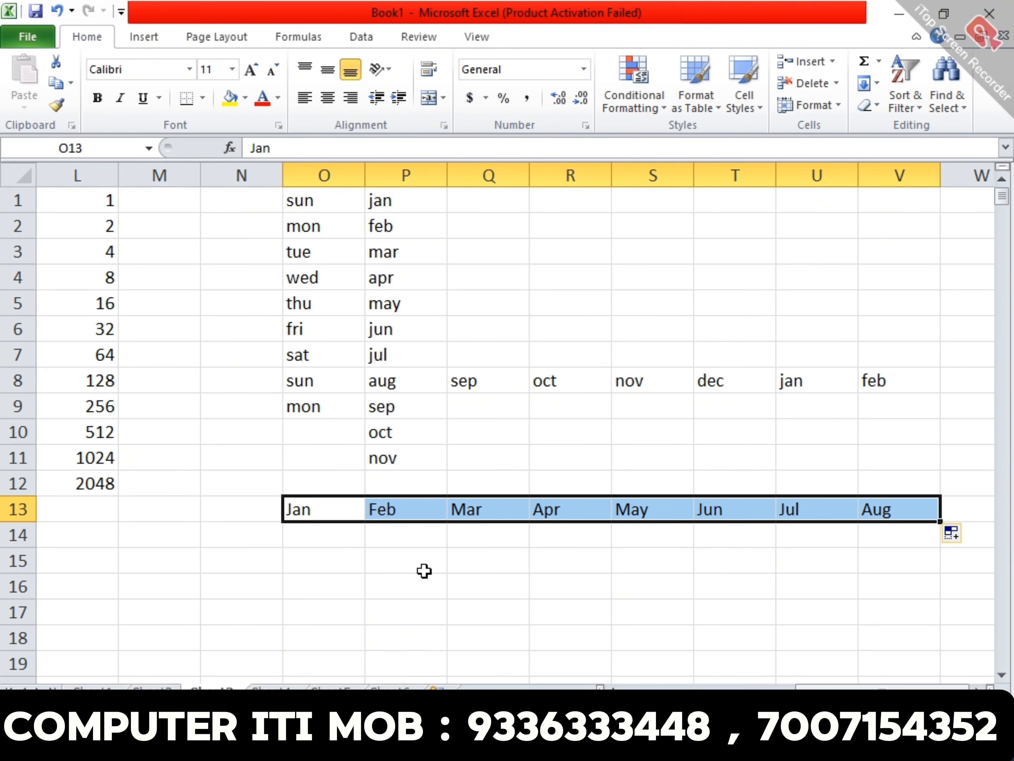
Enter April in cell O15 and auto fill the full month names across row 15 to V15.
{"action": "left_click", "coordinate": [334, 567]}
{"action": "type", "text": "April"}
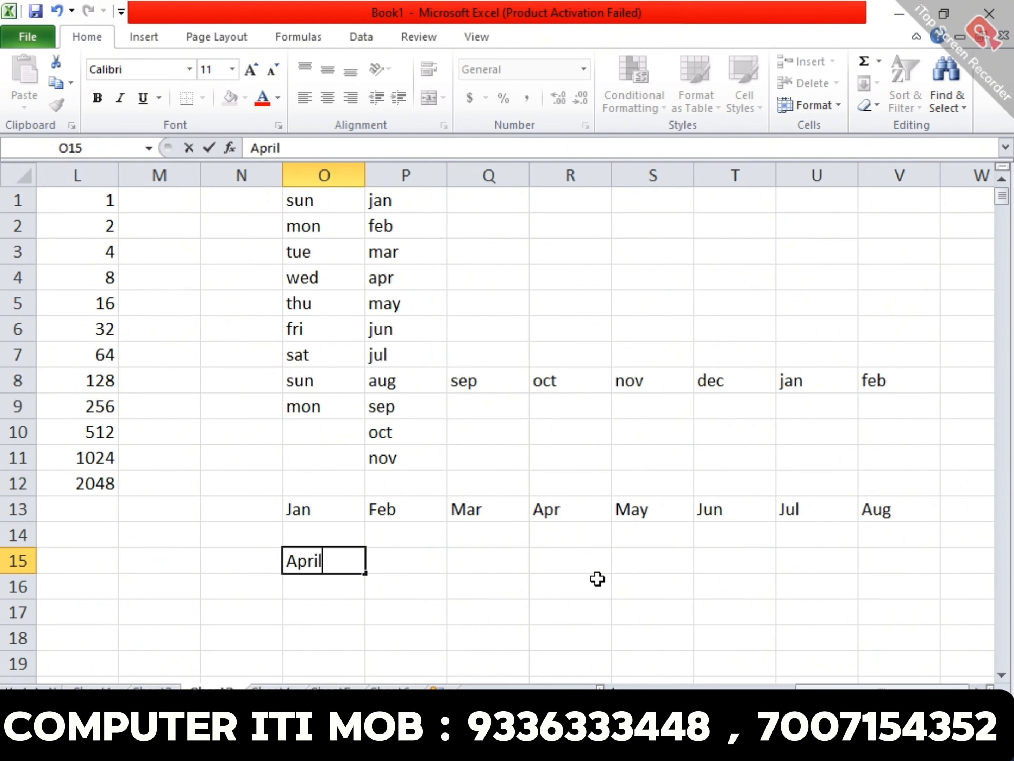
{"action": "key", "text": "Return"}
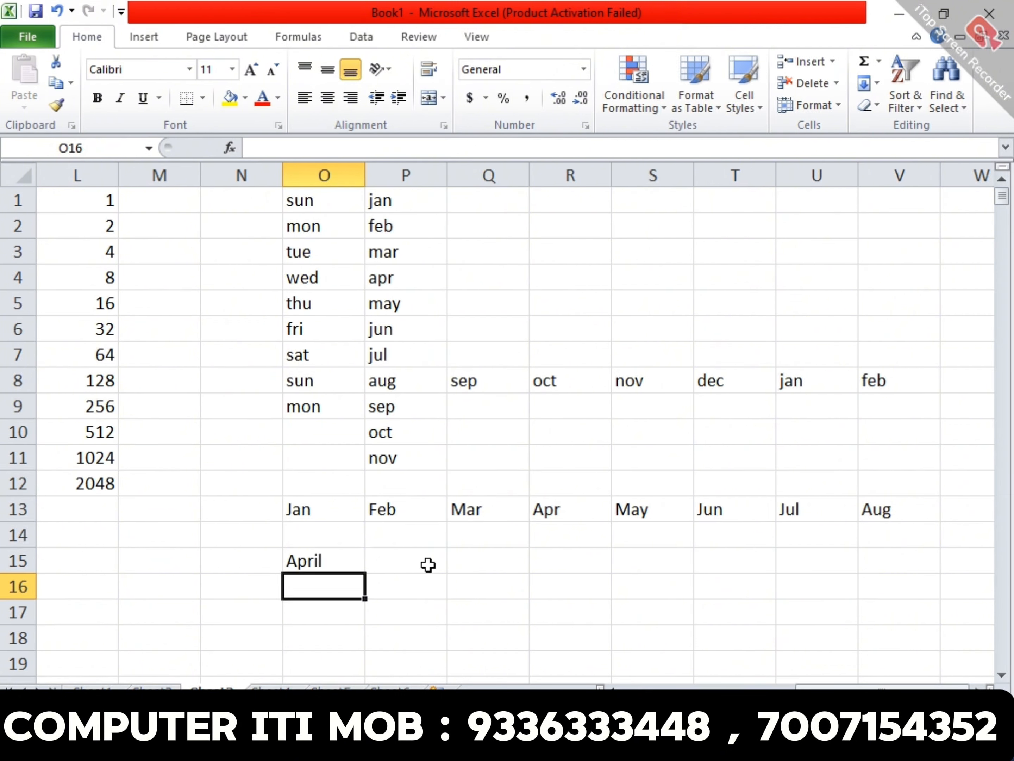
{"action": "left_click", "coordinate": [343, 566]}
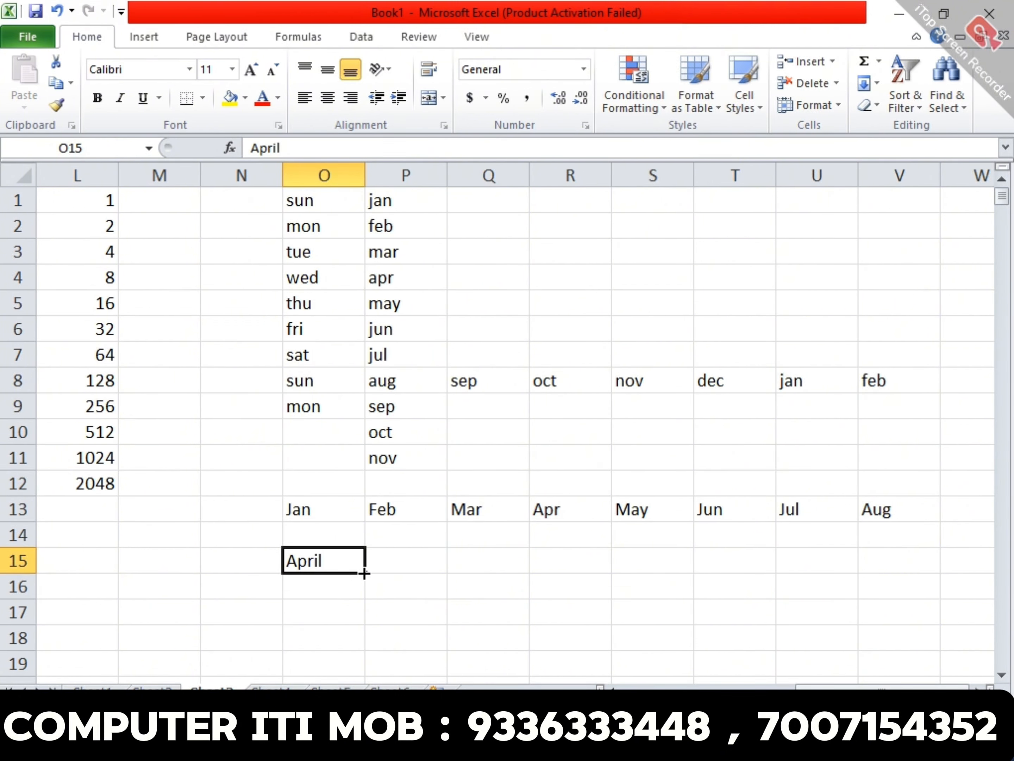
{"action": "left_click_drag", "start_coordinate": [364, 573], "coordinate": [950, 613]}
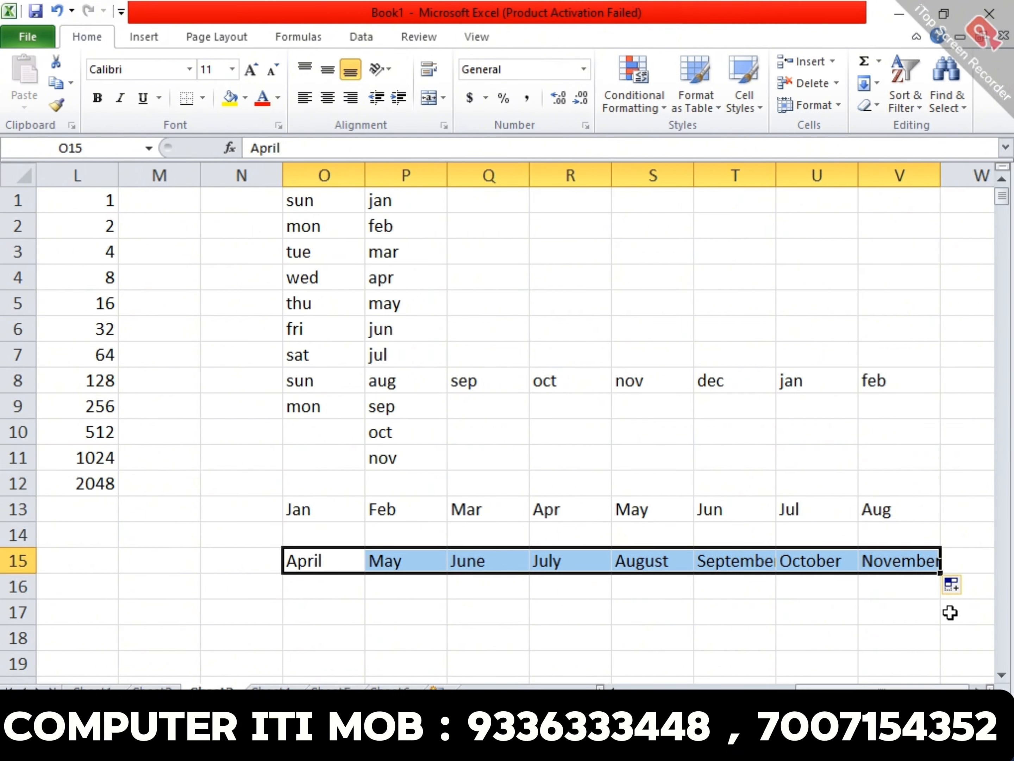
Enter Sun in cell O18 and auto fill the abbreviated weekday names down to O28.
{"action": "scroll", "coordinate": [949, 612], "scroll_direction": "down", "scroll_amount": 4}
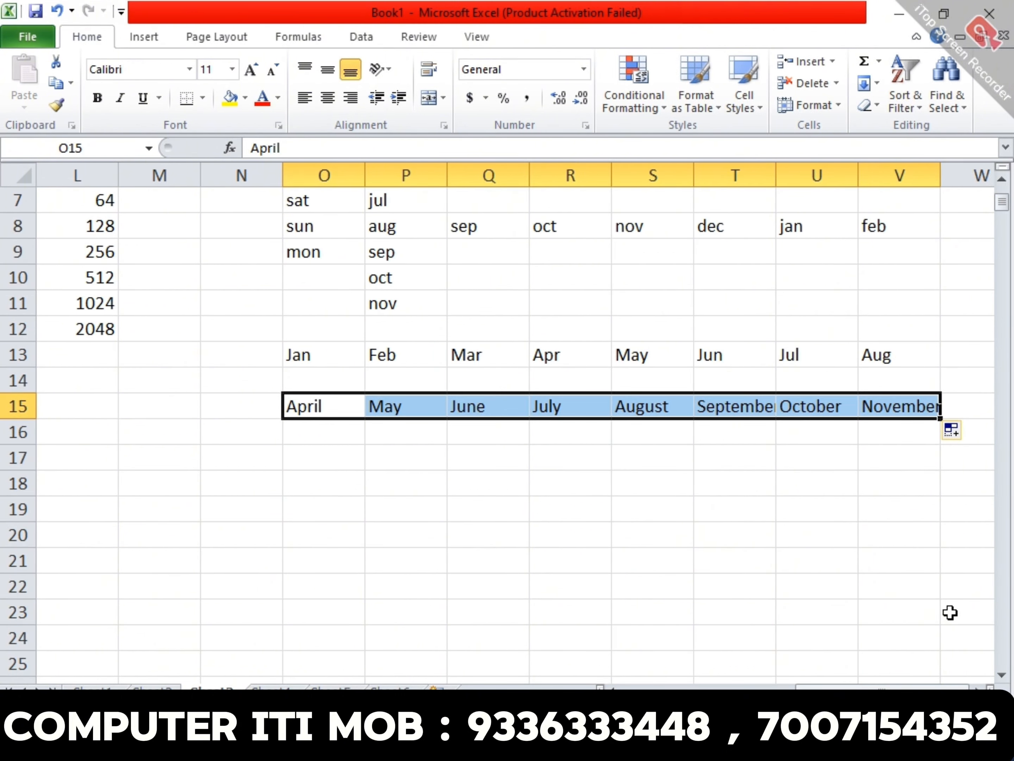
{"action": "left_click", "coordinate": [340, 341]}
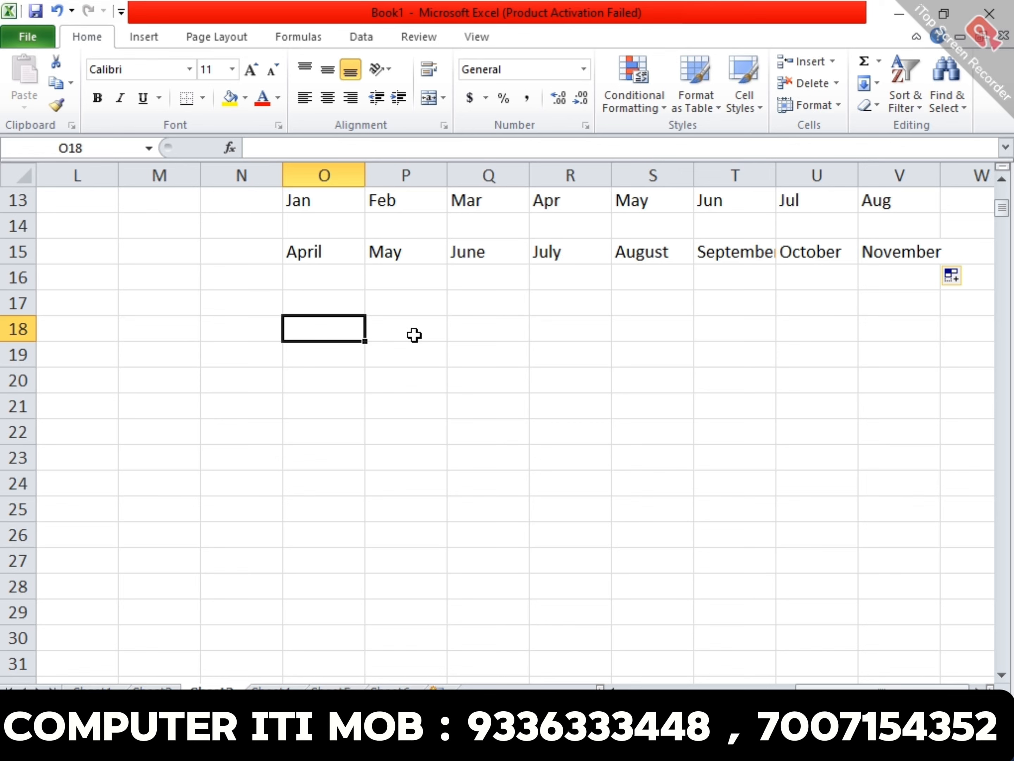
{"action": "type", "text": "Sun"}
{"action": "key", "text": "Return"}
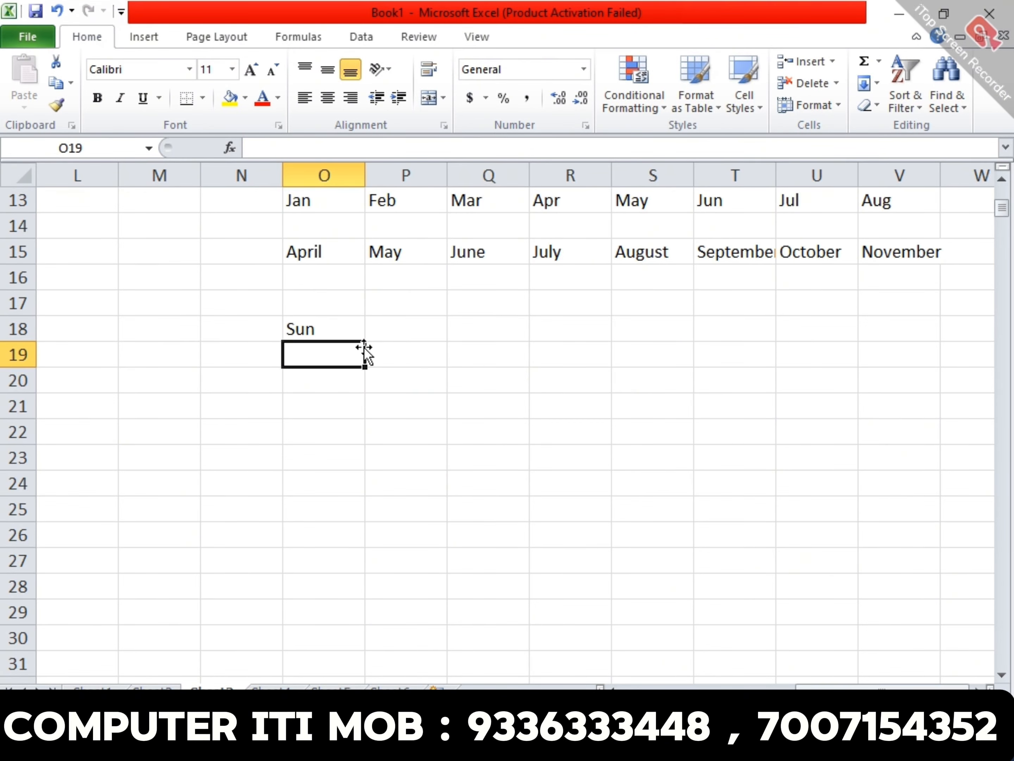
{"action": "left_click", "coordinate": [360, 331]}
{"action": "left_click_drag", "start_coordinate": [365, 341], "coordinate": [337, 589]}
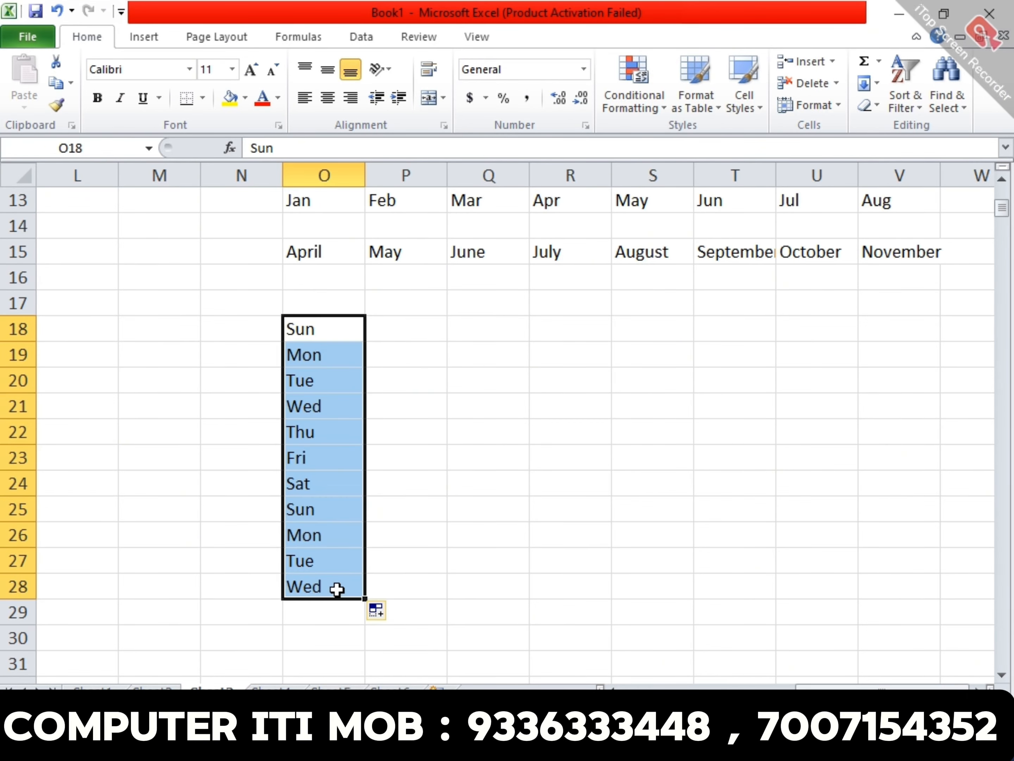
Enter Monday in cell P18 and auto fill the full weekday names down to P28.
{"action": "left_click", "coordinate": [430, 333]}
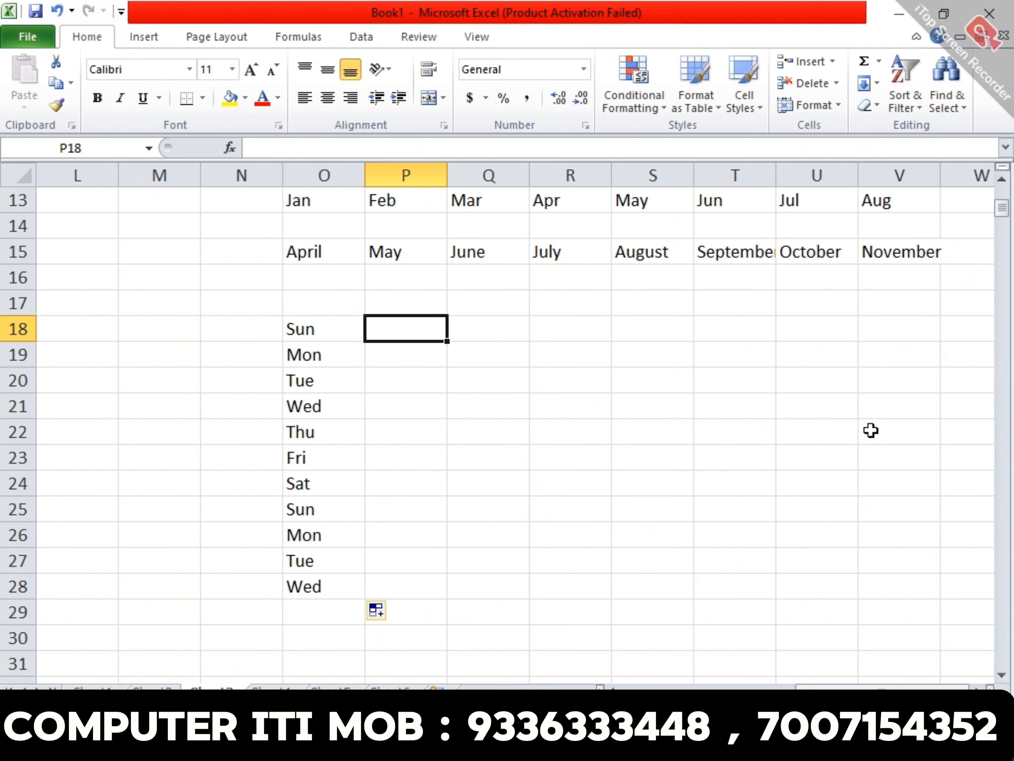
{"action": "type", "text": "Monday"}
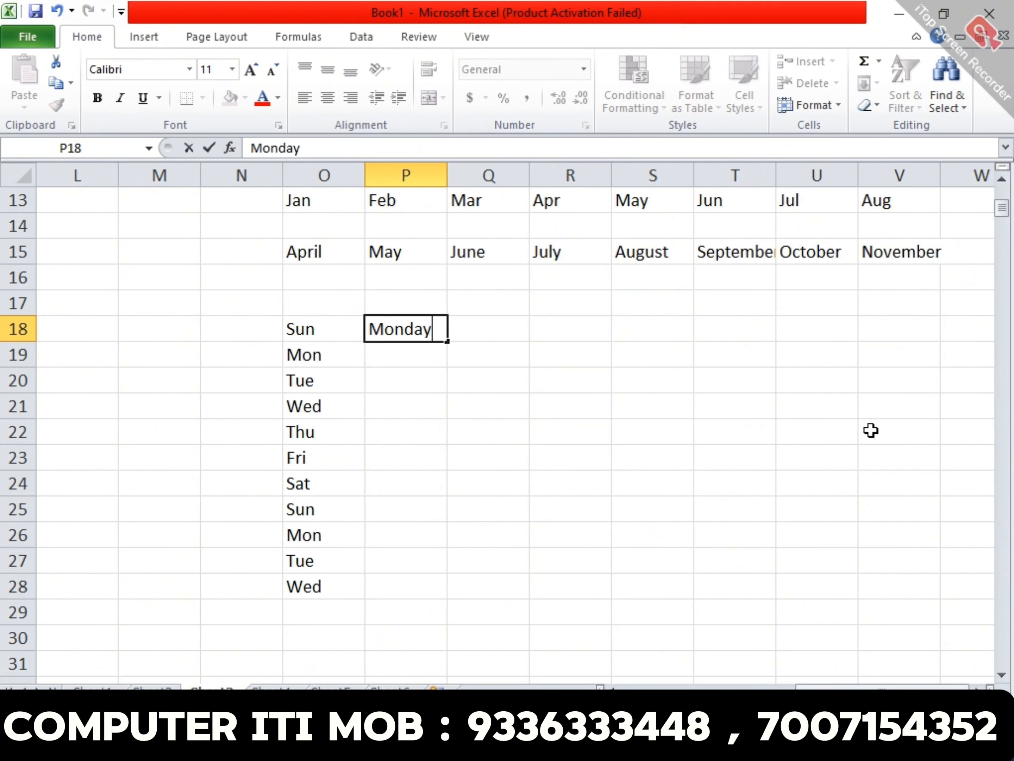
{"action": "key", "text": "Return"}
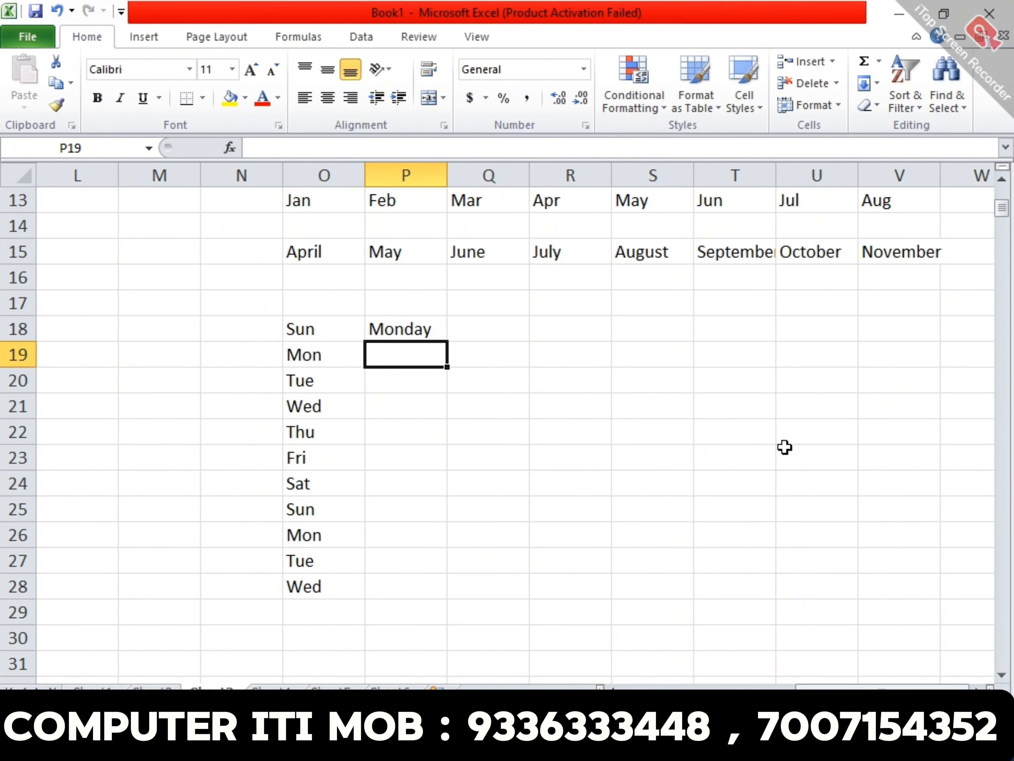
{"action": "left_click", "coordinate": [407, 328]}
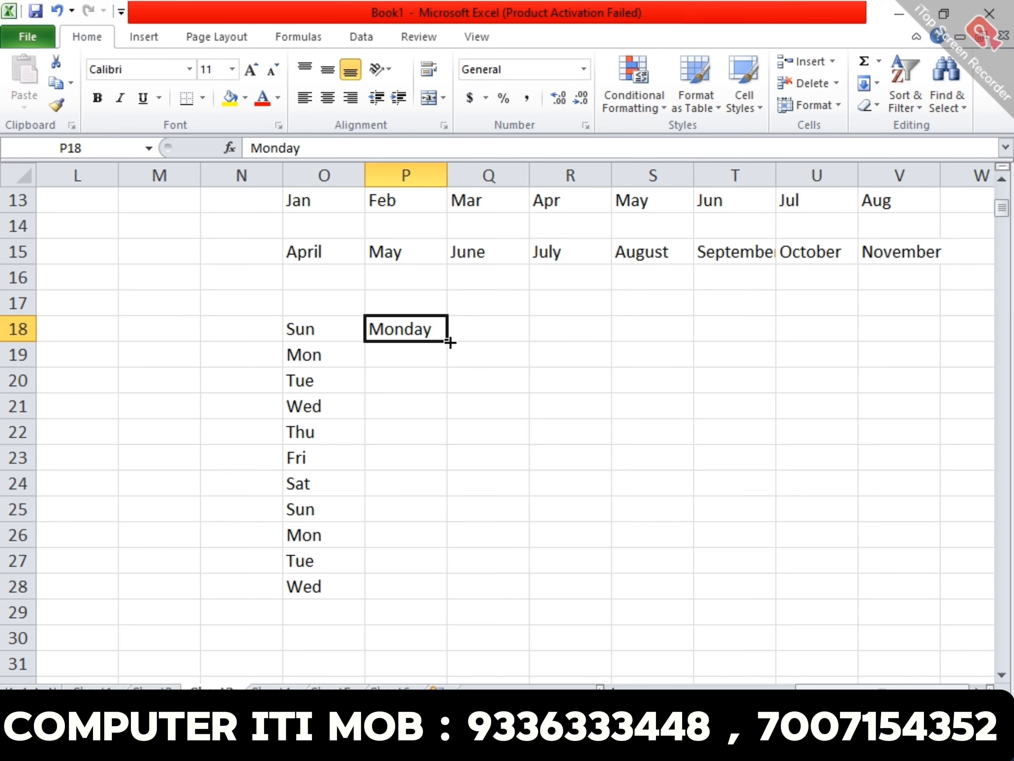
{"action": "left_click_drag", "start_coordinate": [449, 348], "coordinate": [414, 586]}
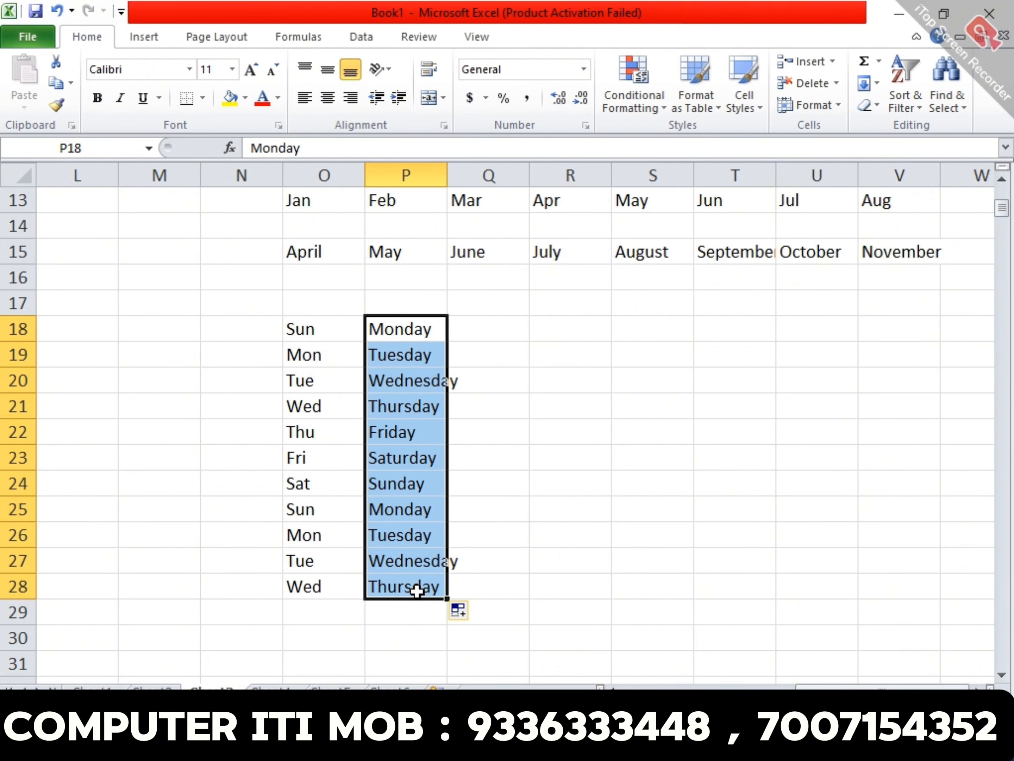
{"action": "left_click", "coordinate": [478, 403]}
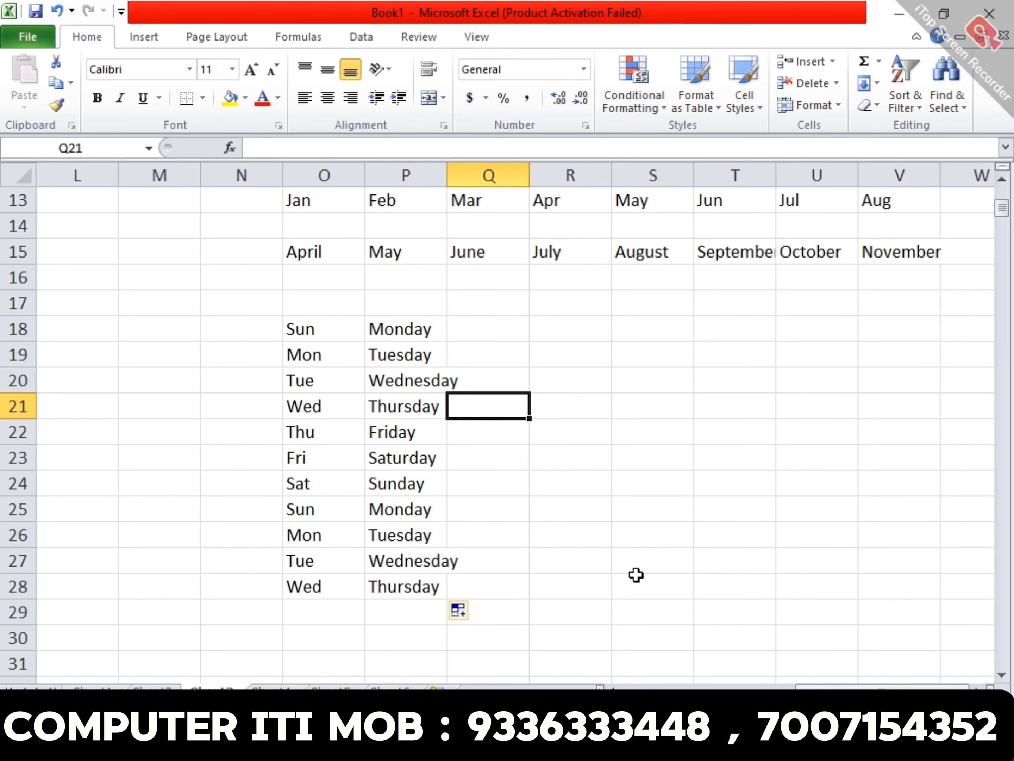
Switch to the series2 document in Word and review the notes on cell referencing types and making series.
{"action": "scroll", "coordinate": [1002, 675], "scroll_direction": "down", "scroll_amount": 2}
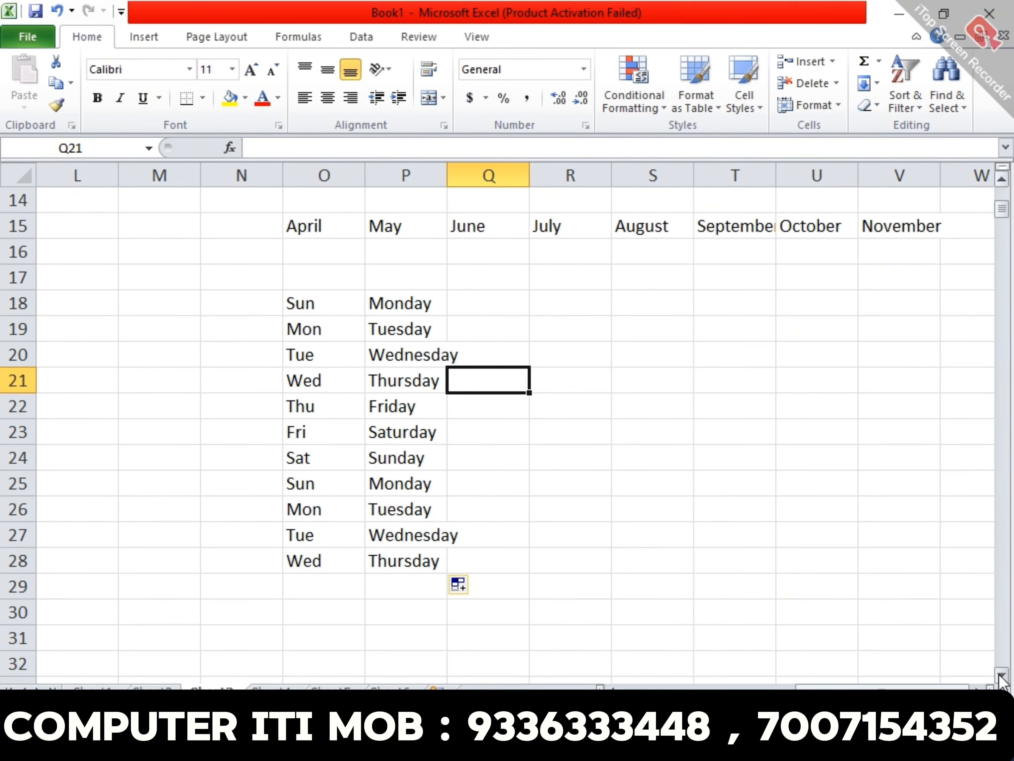
{"action": "key", "text": "alt+Tab"}
{"action": "scroll", "coordinate": [800, 560], "scroll_direction": "down", "scroll_amount": 6}
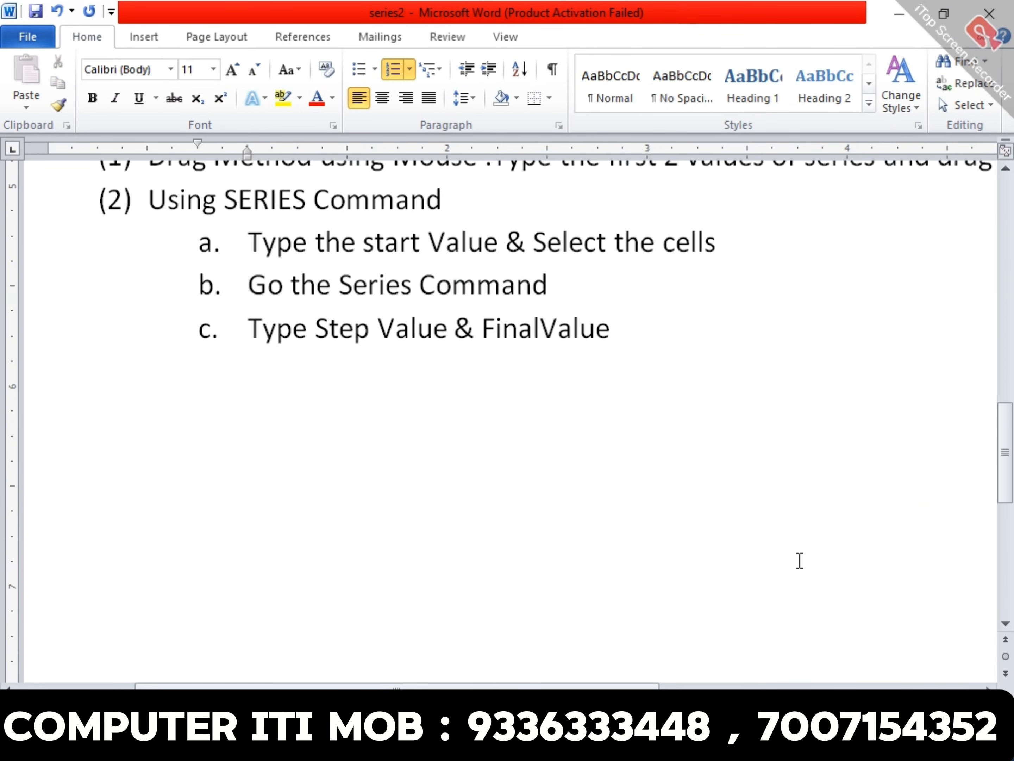
{"action": "scroll", "coordinate": [800, 560], "scroll_direction": "up", "scroll_amount": 8}
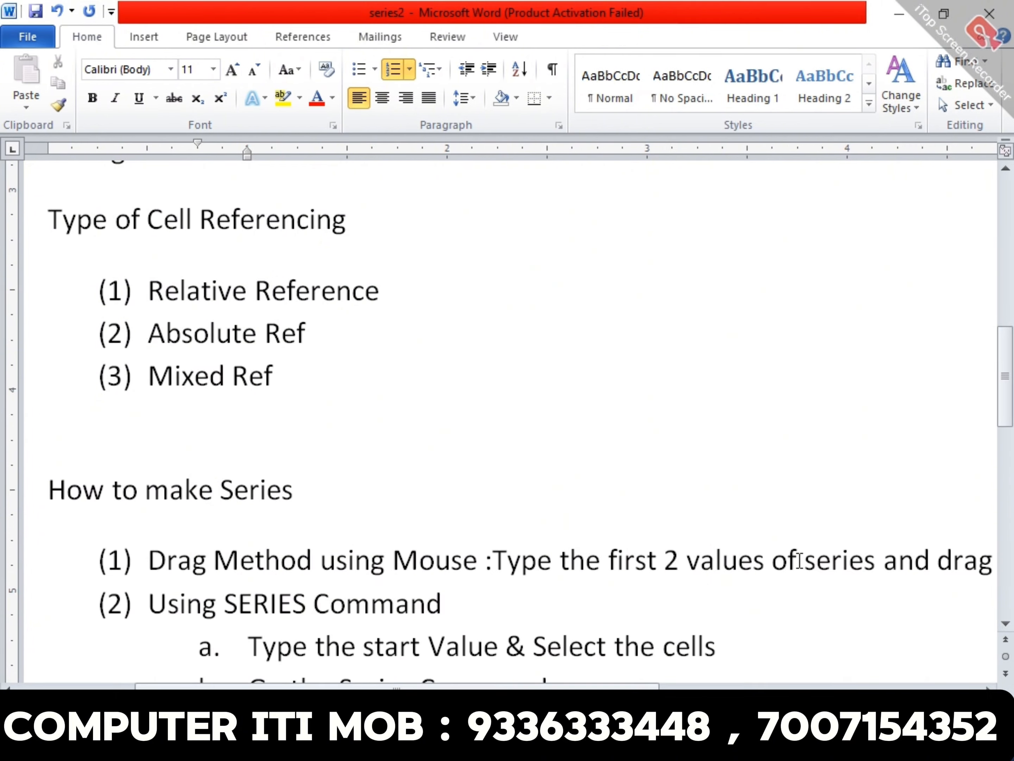